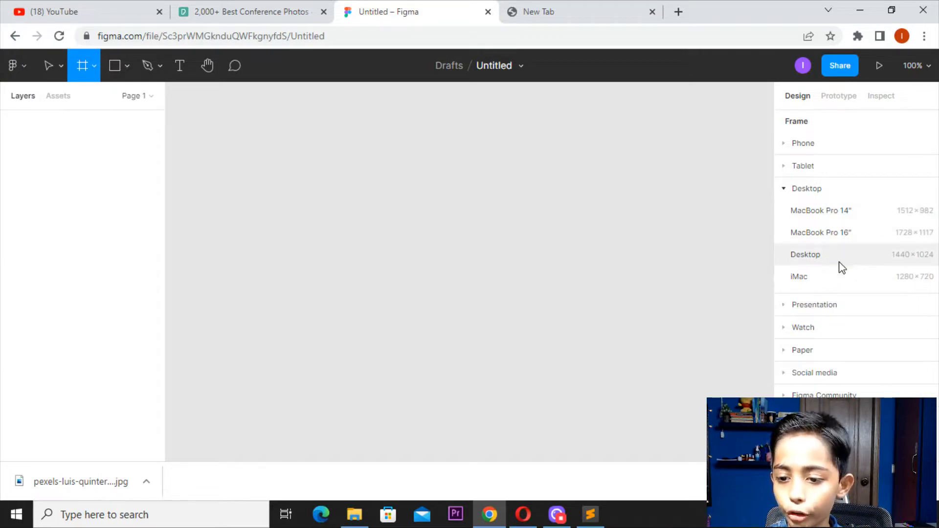
Step: Add an iPhone 13 Pro Max frame, 428 × 926, to the canvas and deselect it
click(787, 166)
click(790, 144)
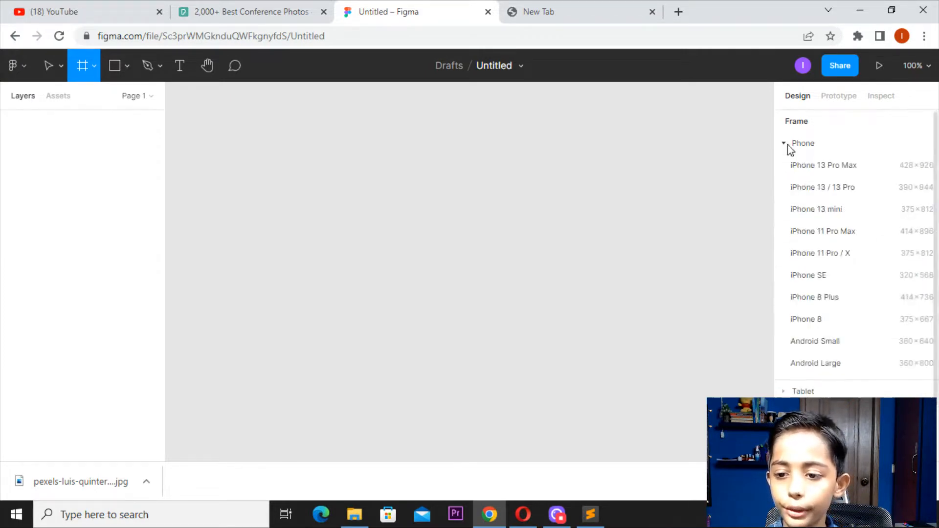
click(861, 166)
scroll(435, 185, down, 3)
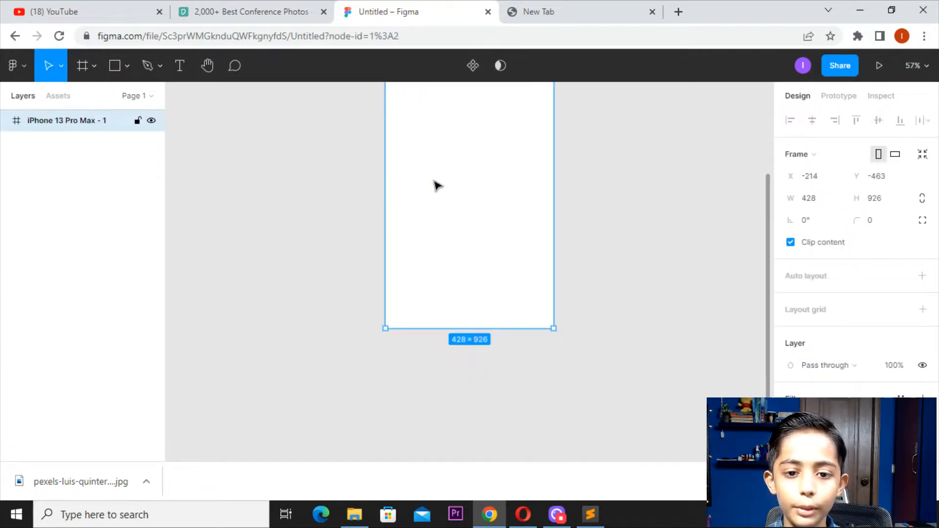
click(559, 195)
Step: Draw a 428 × 926 rectangle from the frame's upper-left corner that covers the whole frame
scroll(541, 273, up, 6)
scroll(543, 273, down, 3)
scroll(499, 249, down, 3)
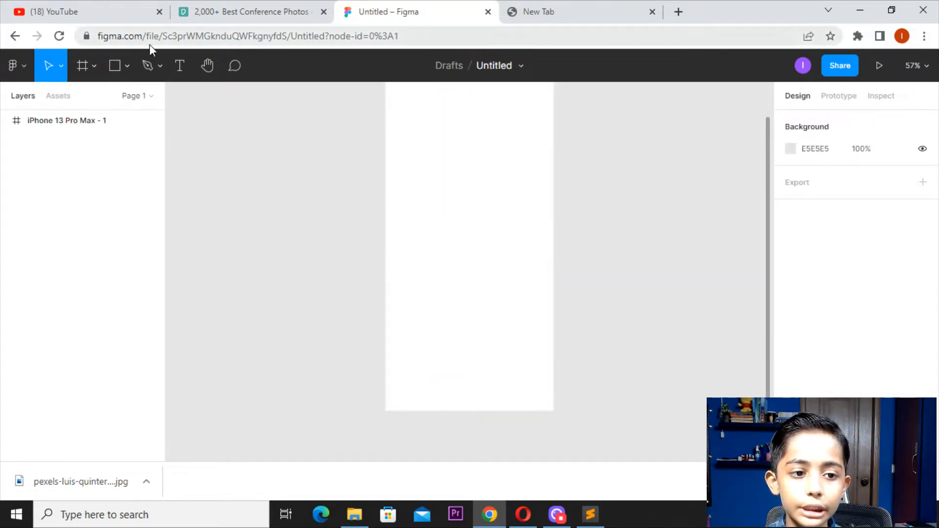
click(118, 59)
scroll(256, 117, up, 3)
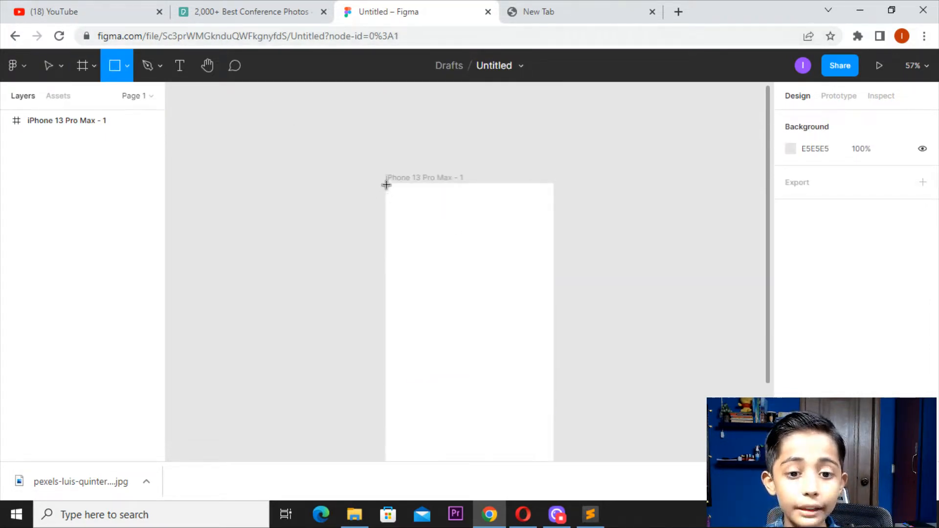
drag(384, 180, 552, 343)
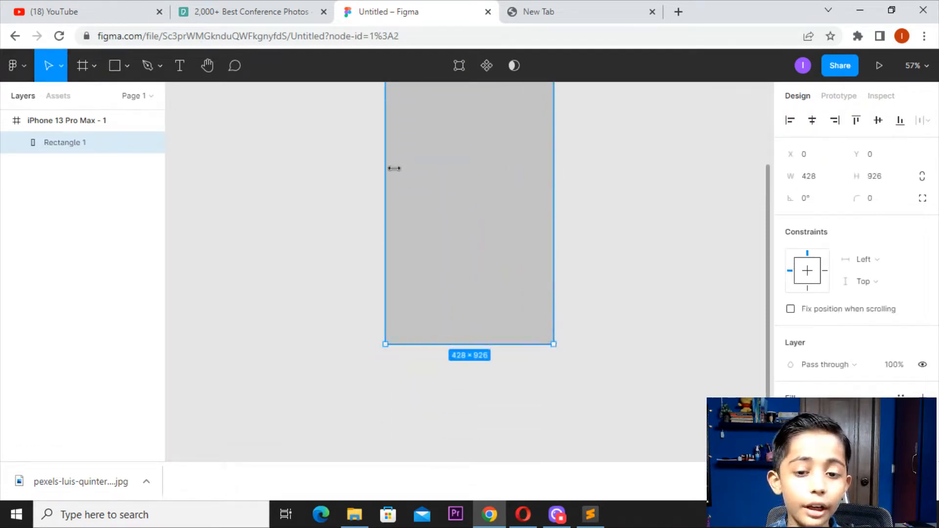
Step: Change the rectangle's fill to a linear gradient, colour its first stop red FF1212 and shift that stop inward about 30%
scroll(615, 222, up, 2)
scroll(812, 313, down, 3)
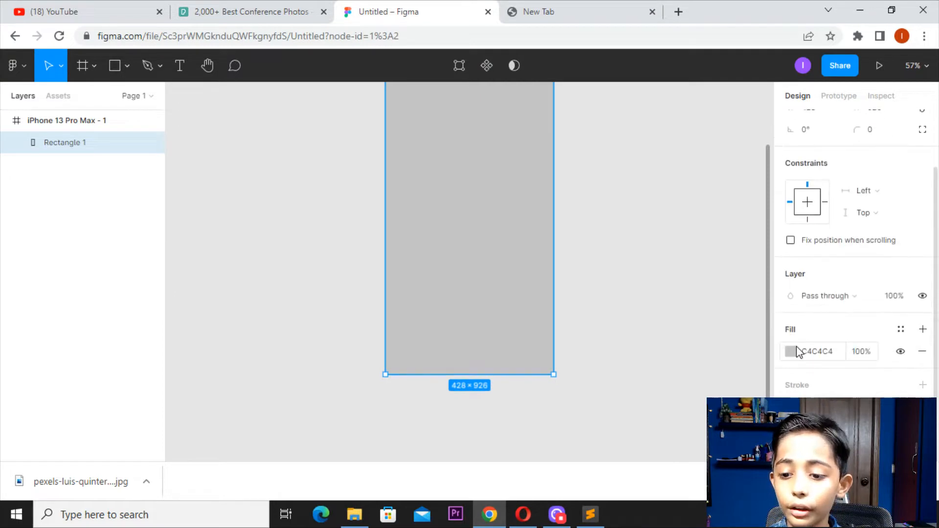
click(790, 351)
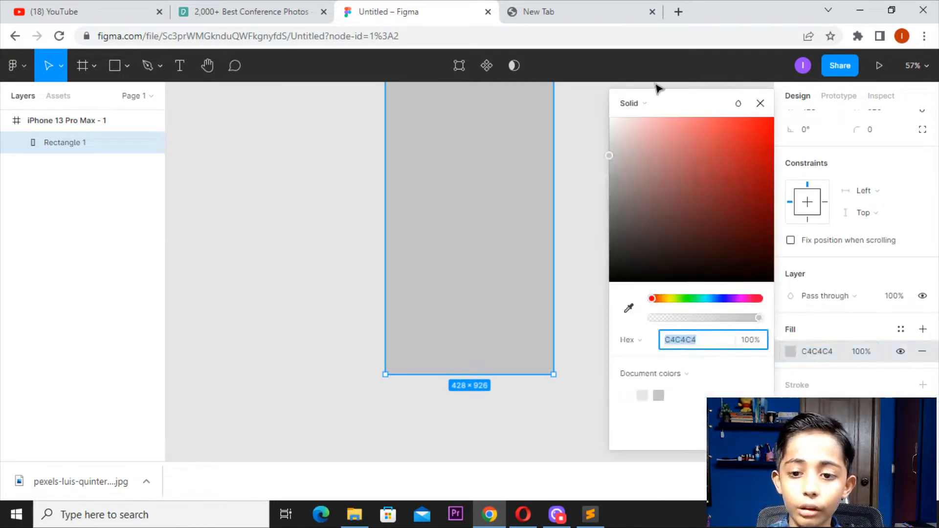
click(644, 105)
click(646, 120)
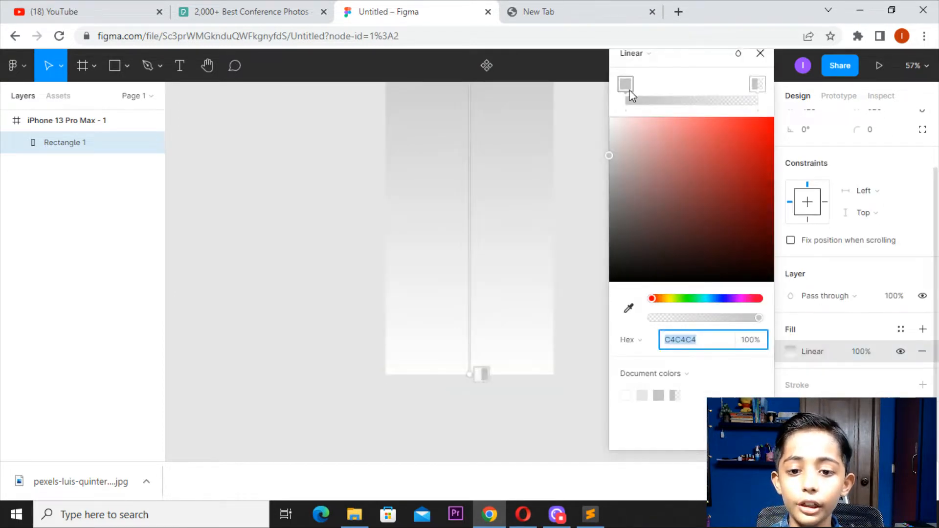
click(748, 298)
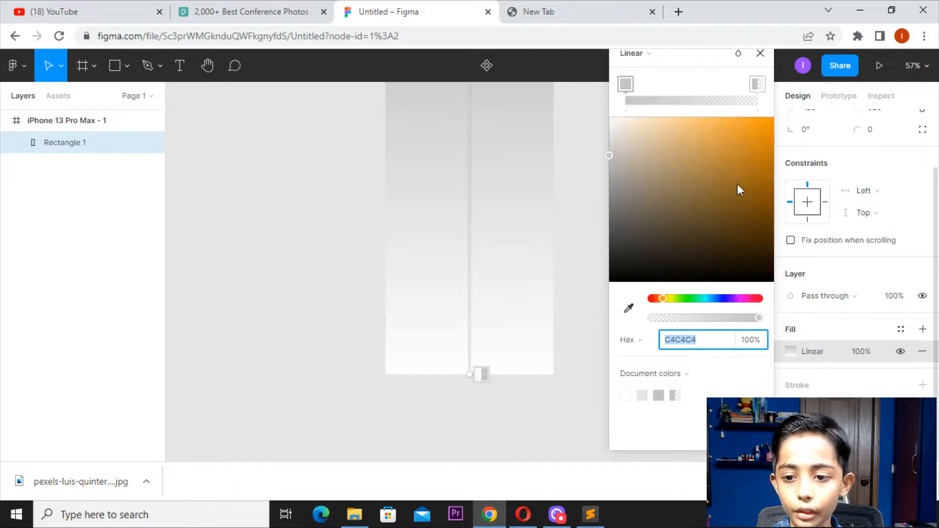
drag(667, 298, 620, 295)
click(735, 155)
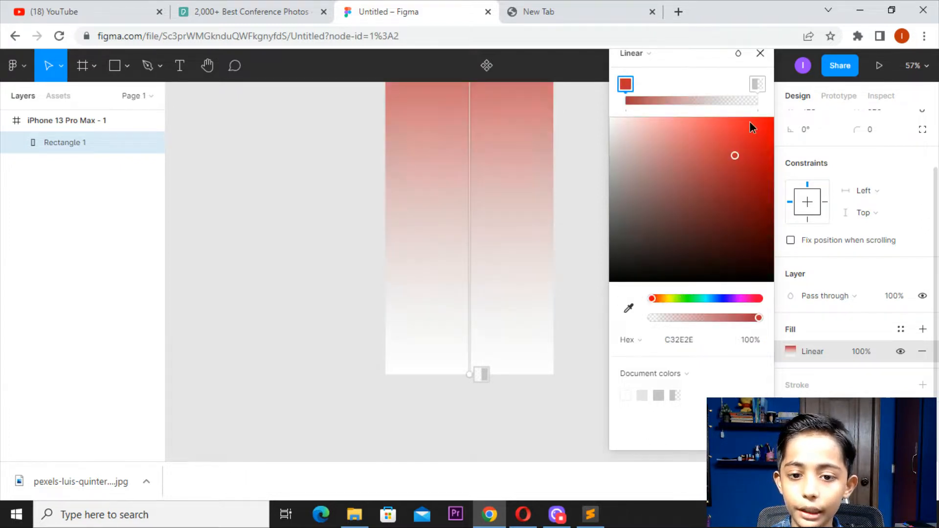
drag(629, 87, 667, 101)
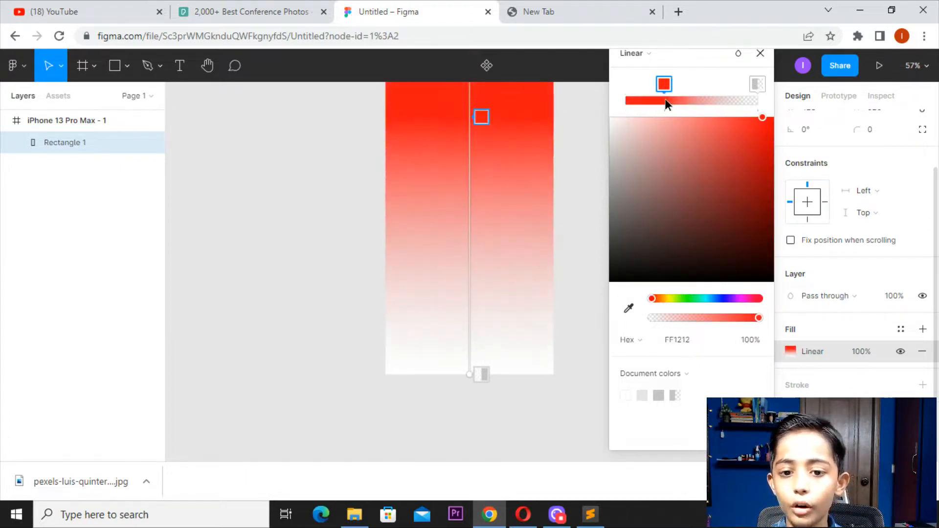
Step: Set the gradient's end stop to magenta FA00FF at 100% opacity and close the fill editor
click(758, 87)
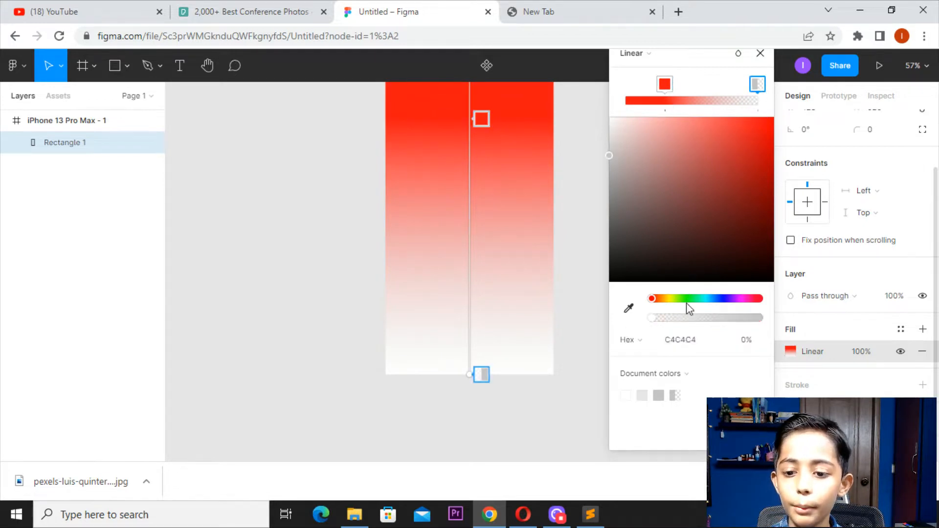
drag(738, 301, 742, 301)
drag(763, 151, 781, 94)
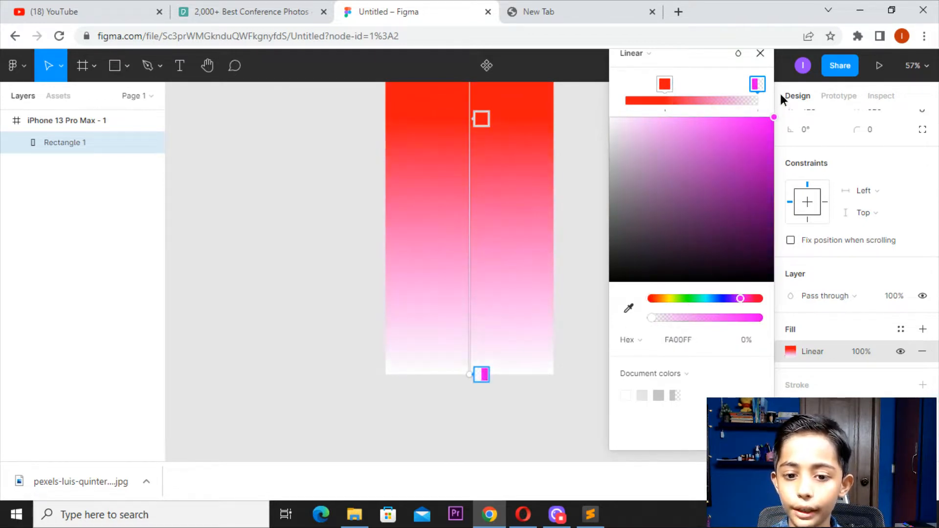
drag(739, 318, 764, 319)
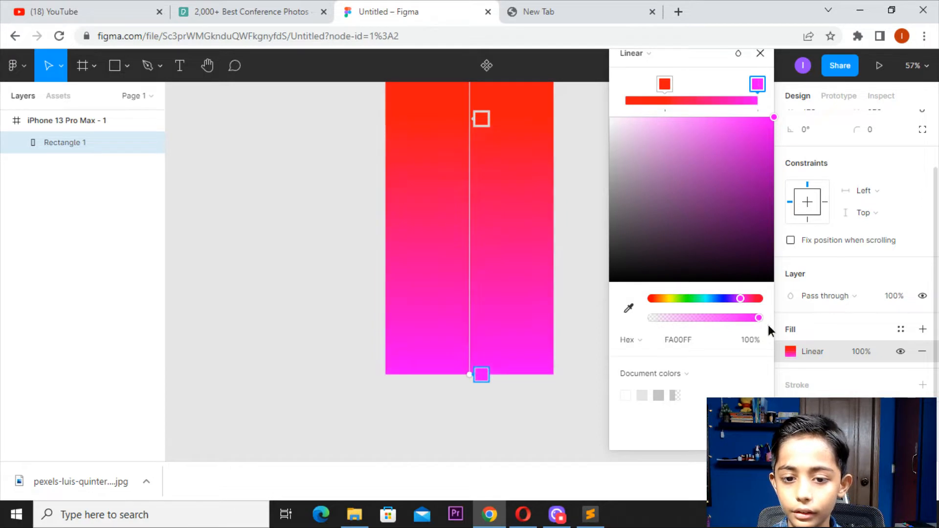
click(792, 327)
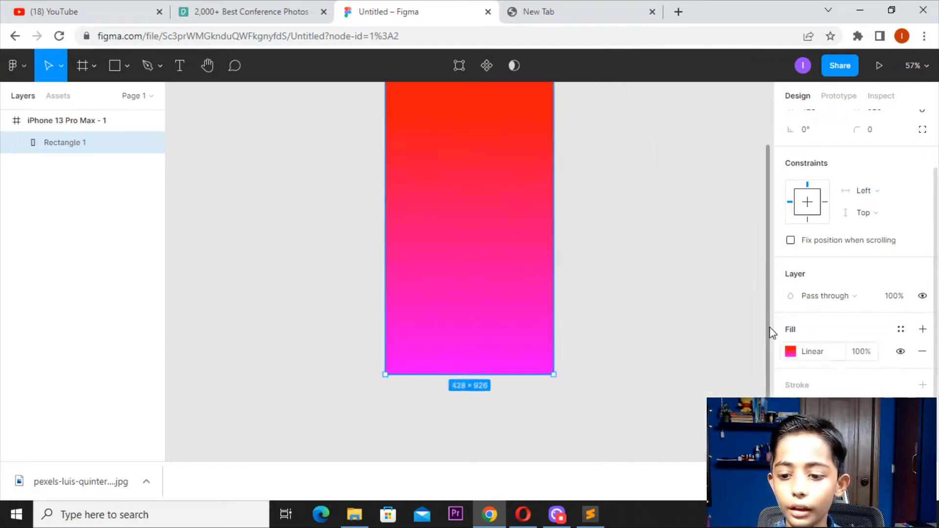
scroll(822, 350, up, 1)
scroll(822, 350, down, 1)
scroll(715, 289, up, 3)
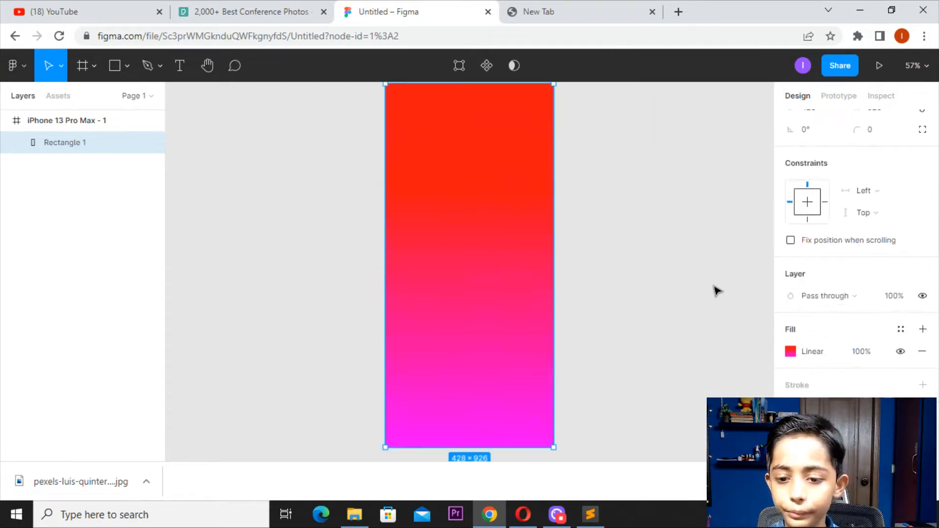
Step: Tilt the rectangle's gradient toward its upper-right corner, place a second red FF1212 stop further along the gradient, and deselect the rectangle
click(811, 353)
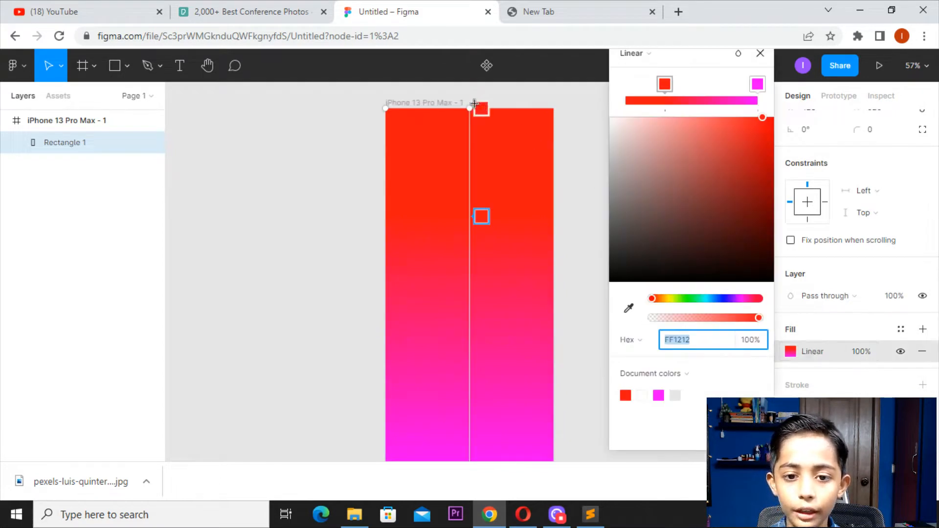
drag(475, 104, 560, 193)
scroll(514, 205, down, 3)
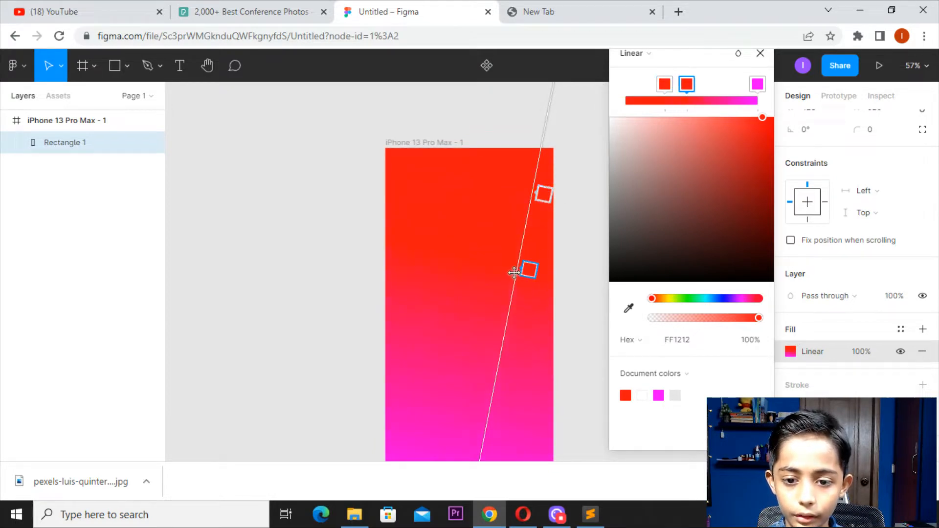
drag(514, 273, 486, 362)
click(515, 301)
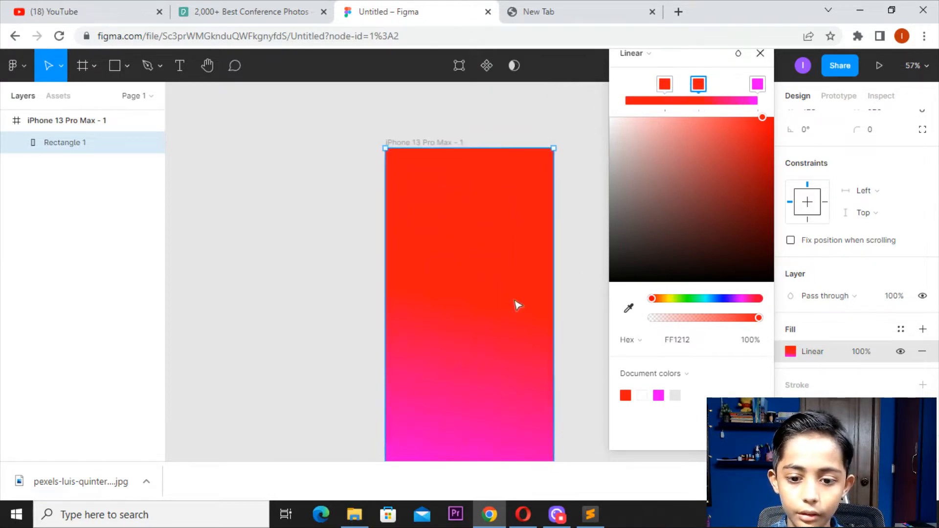
click(755, 283)
scroll(555, 293, up, 3)
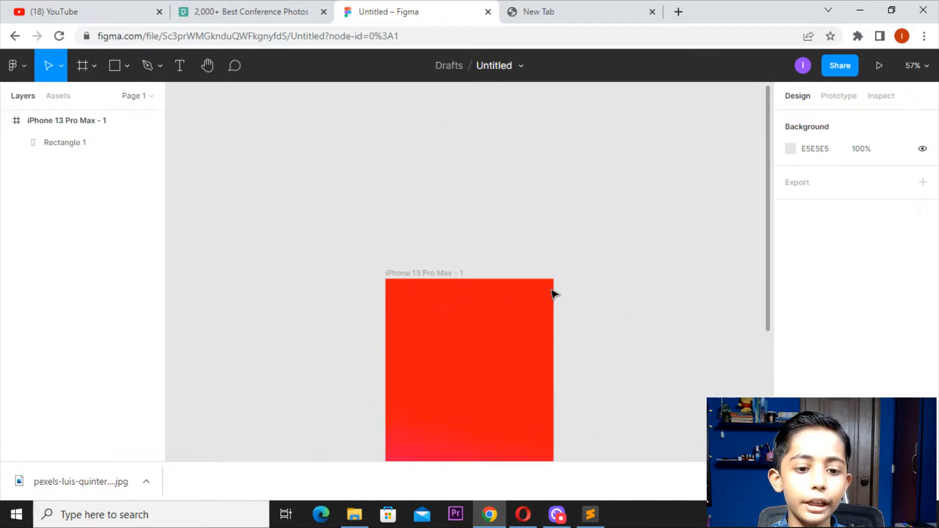
Step: Add another red FF1212 stop near the rectangle gradient's start, move the stop nearest magenta back toward the upper end, and close the fill editor
scroll(553, 294, down, 1)
scroll(550, 291, down, 2)
click(539, 284)
scroll(539, 284, down, 2)
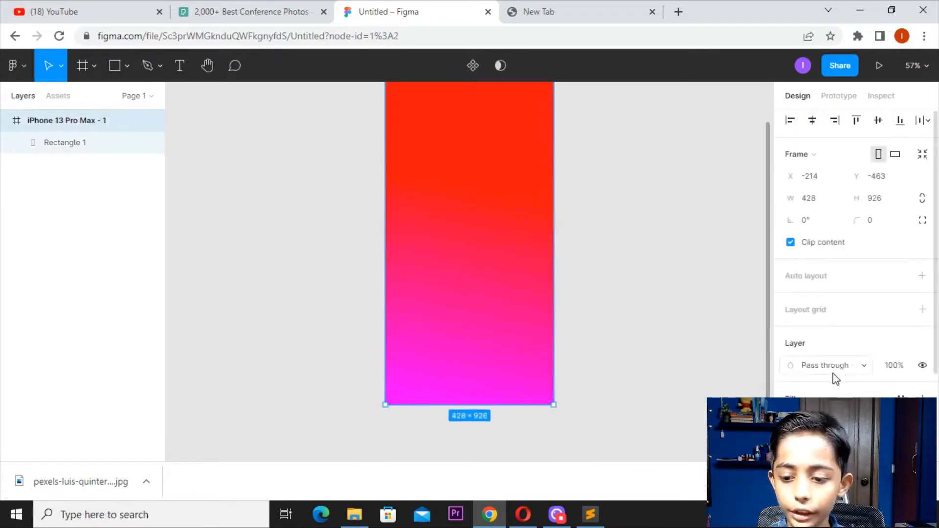
scroll(485, 177, up, 1)
click(491, 175)
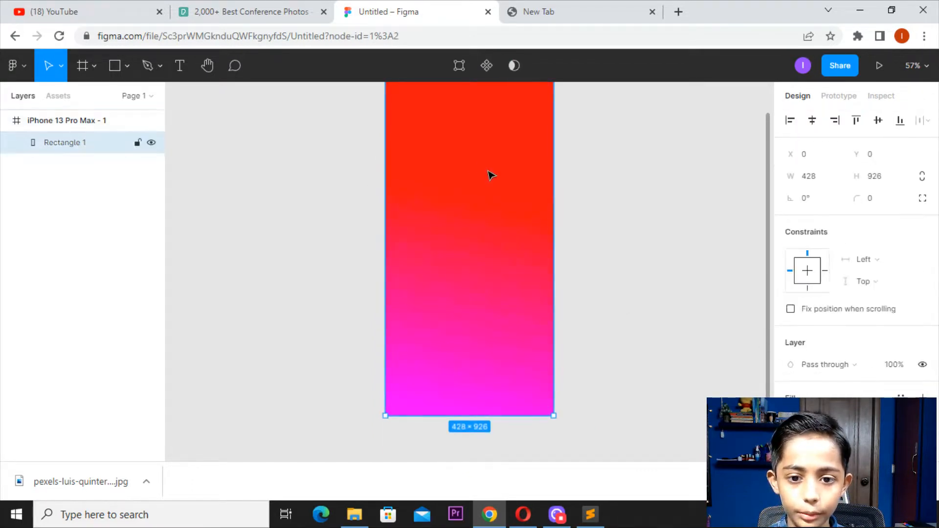
click(791, 420)
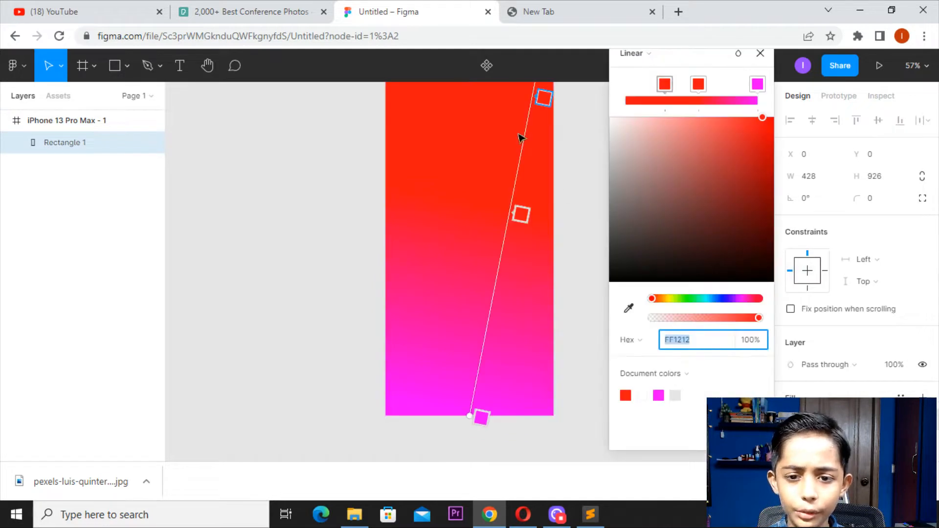
drag(527, 166, 567, 77)
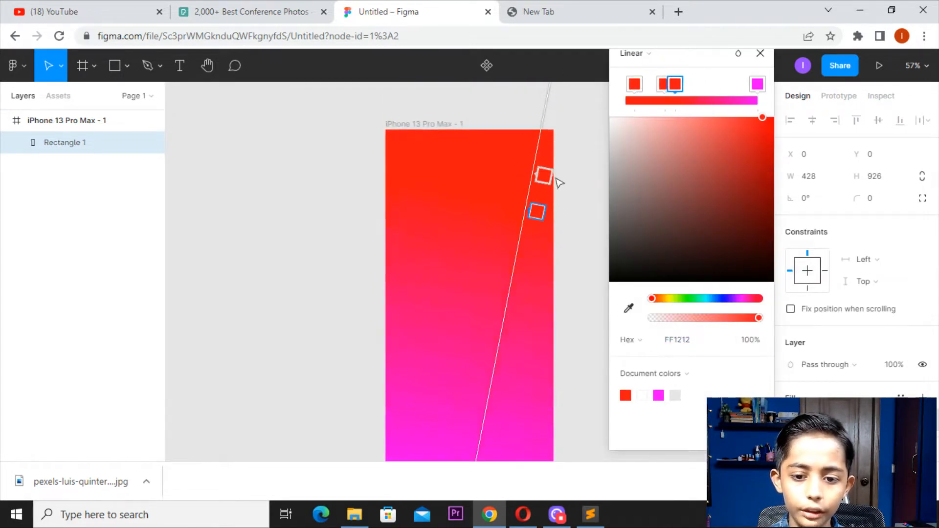
click(607, 184)
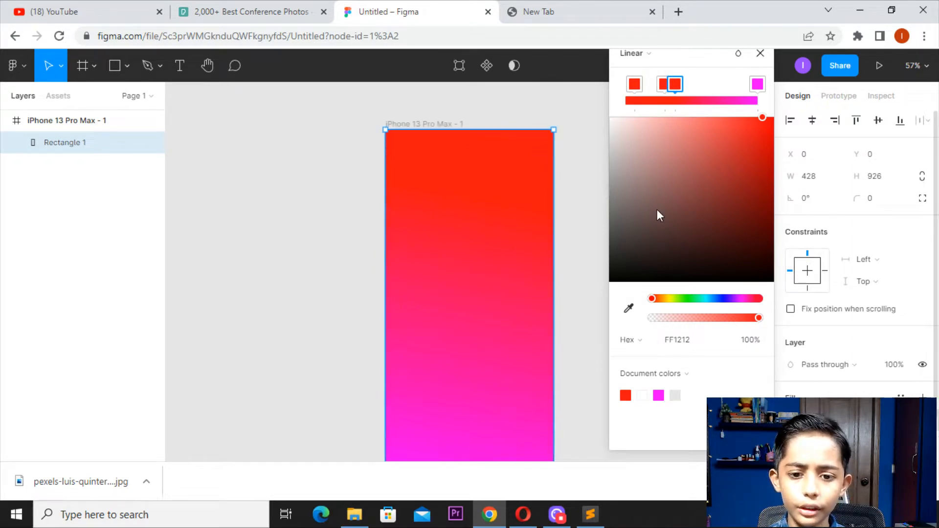
click(760, 53)
click(607, 122)
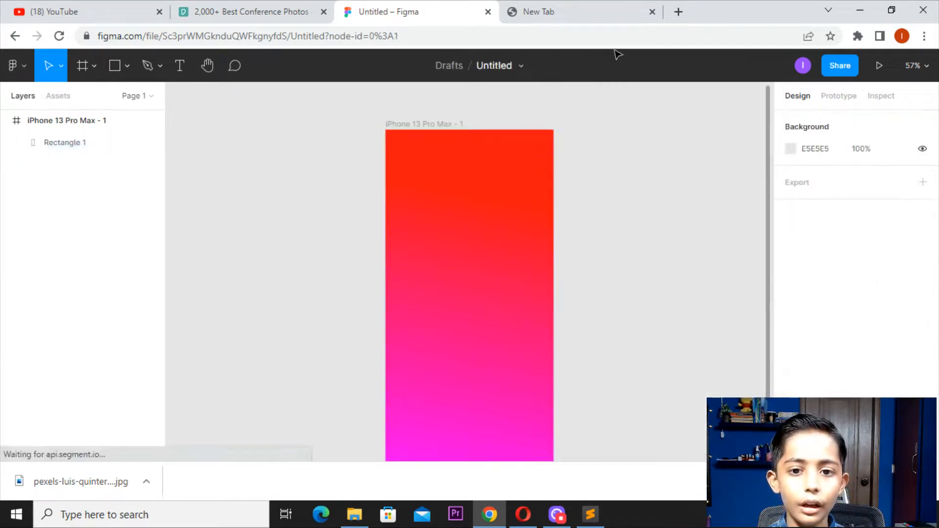
Step: Load google.com in the blank browser tab and open another new tab
click(591, 10)
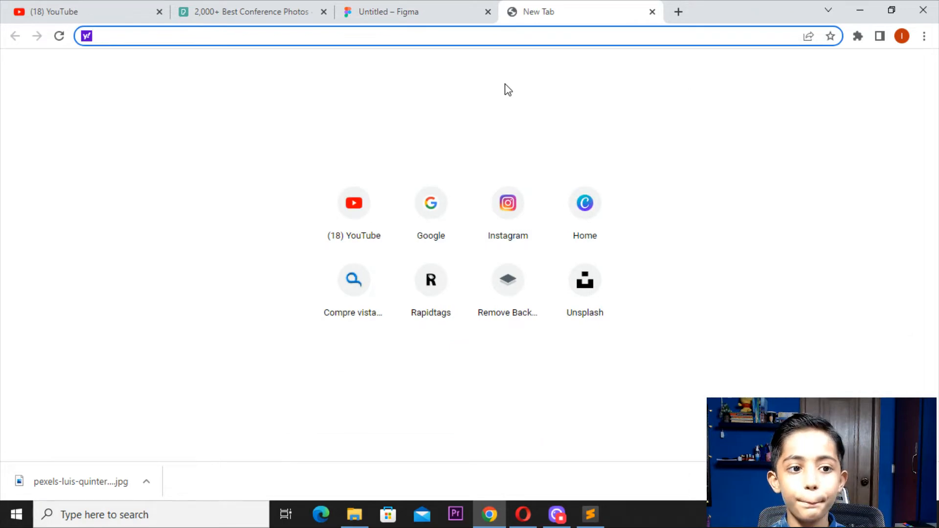
text(google.com)
key(Return)
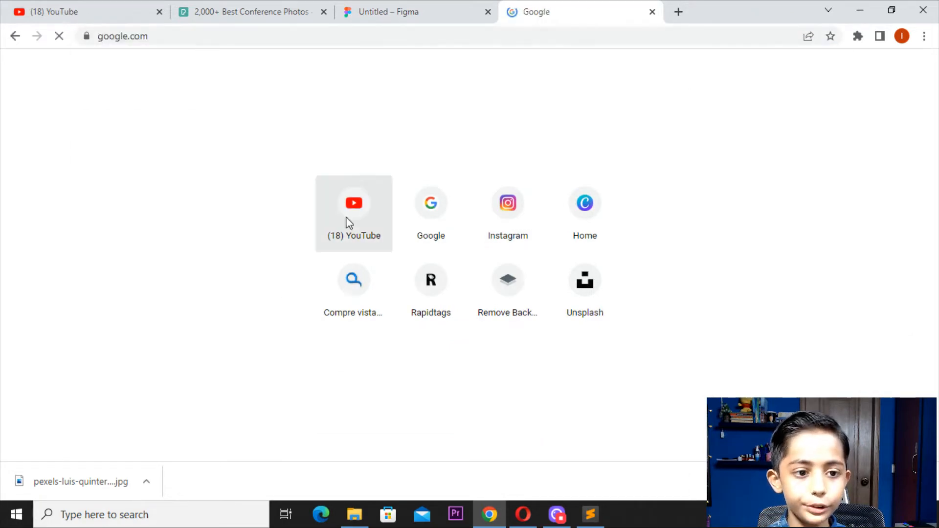
key(ctrl+t)
Step: Switch to the Pexels tab and replace the conference search with "apple vegetable images"
click(18, 7)
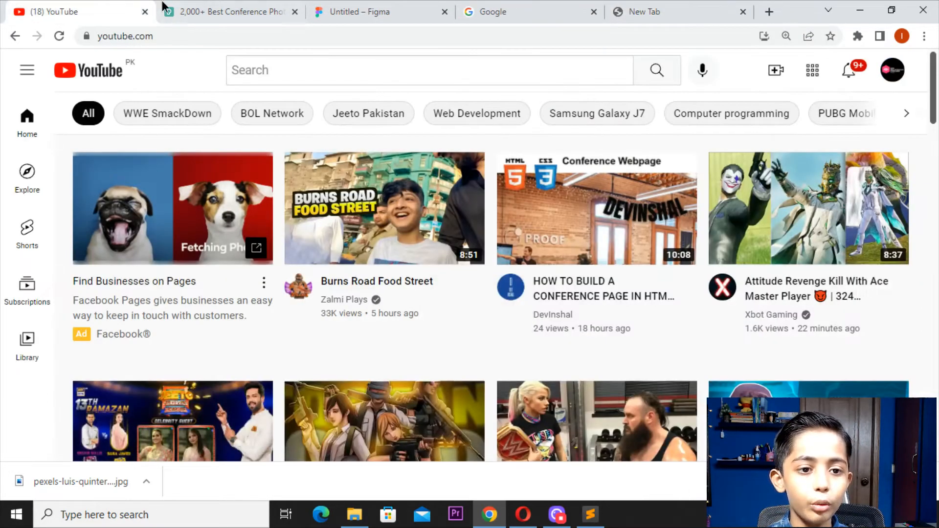
click(194, 7)
click(251, 154)
double_click(235, 89)
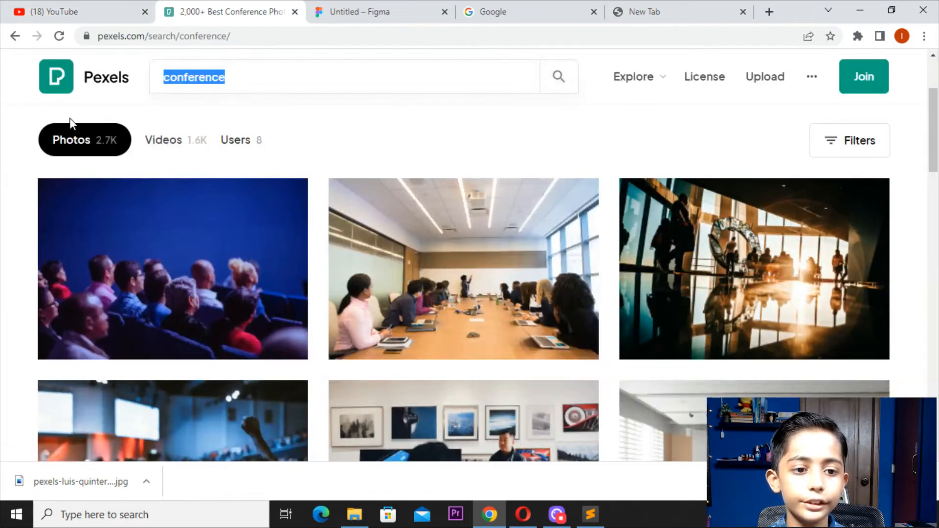
key(BackSpace)
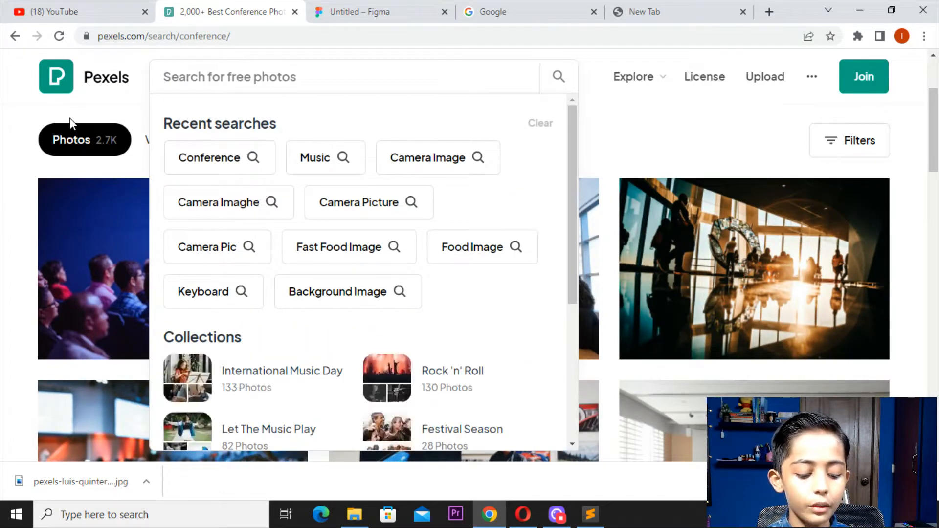
text(apple)
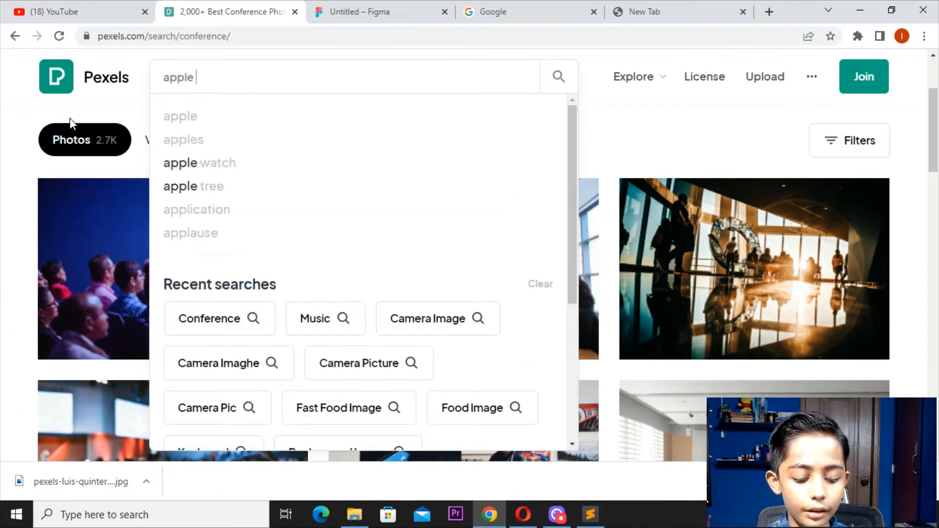
text( vegeta)
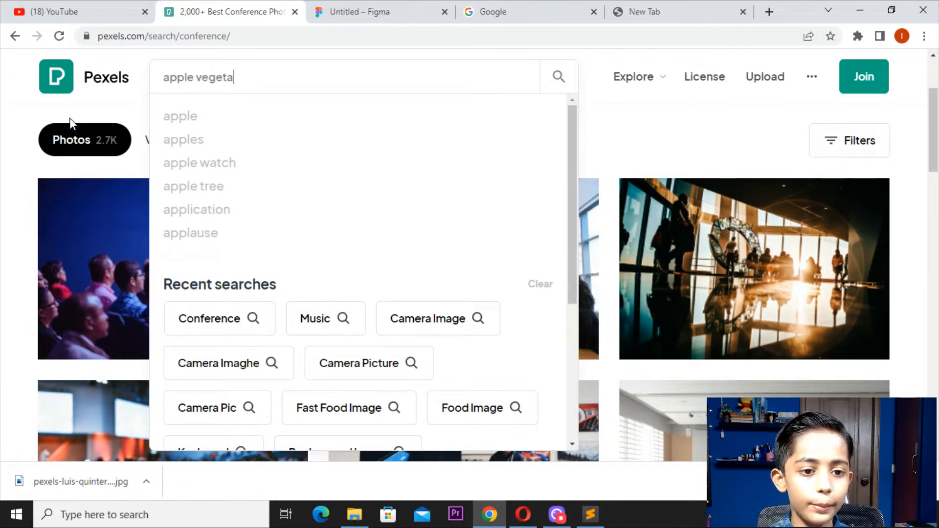
text(ble)
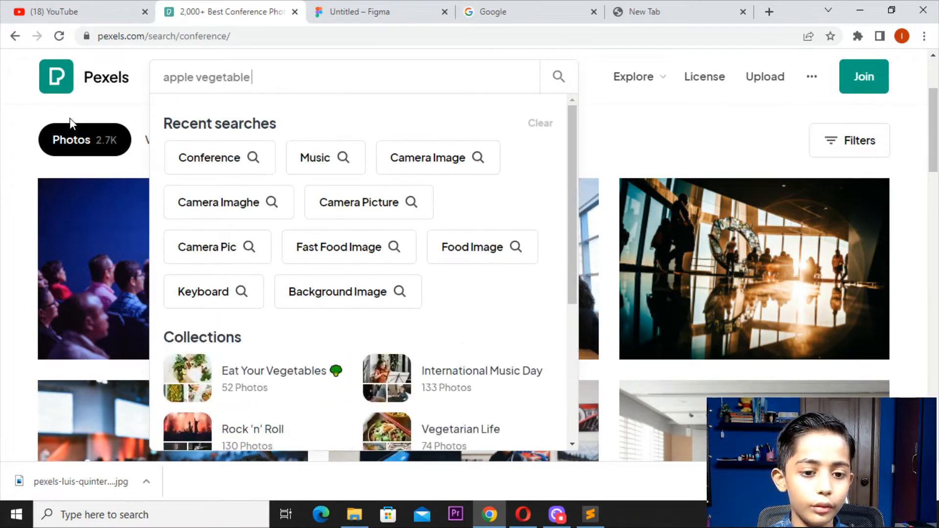
text( images)
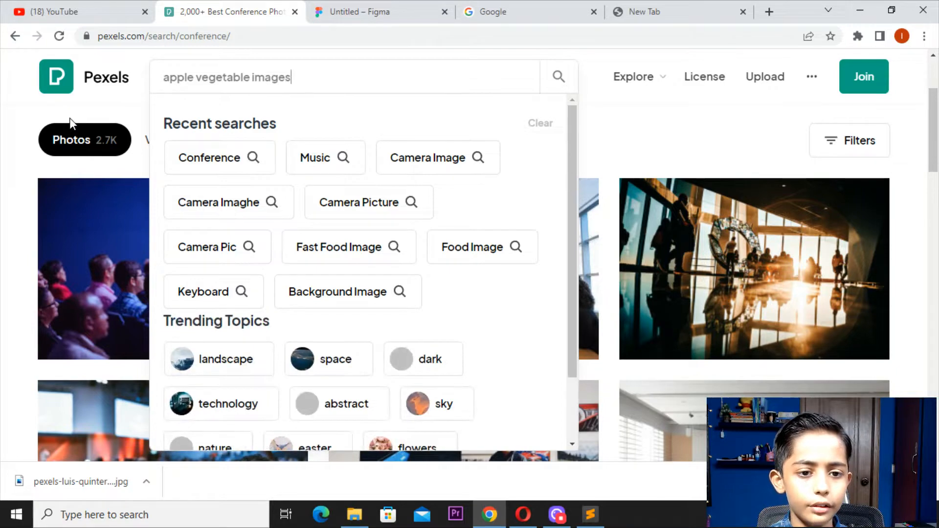
key(Return)
Step: Browse the apple vegetable photo results for an image suited to the app screen
scroll(564, 319, down, 4)
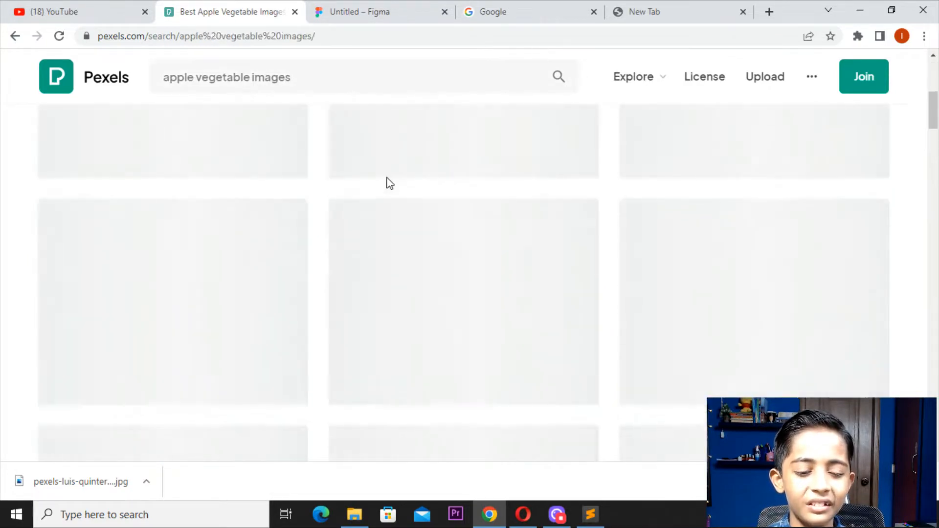
scroll(306, 342, down, 12)
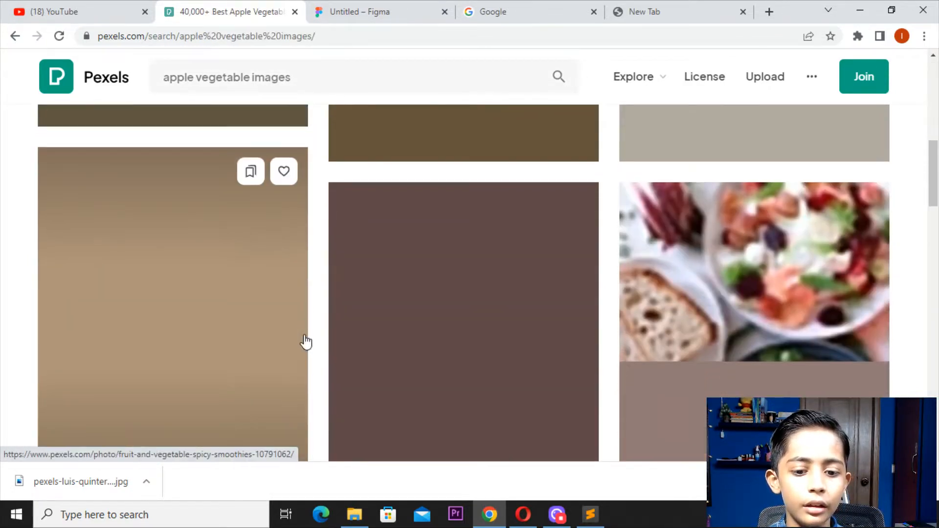
scroll(294, 346, up, 5)
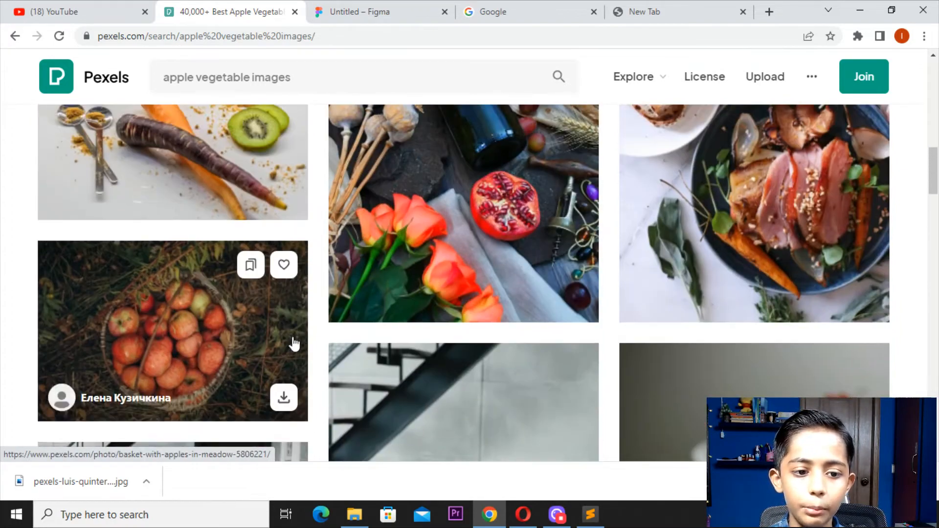
scroll(269, 352, down, 12)
scroll(256, 357, up, 3)
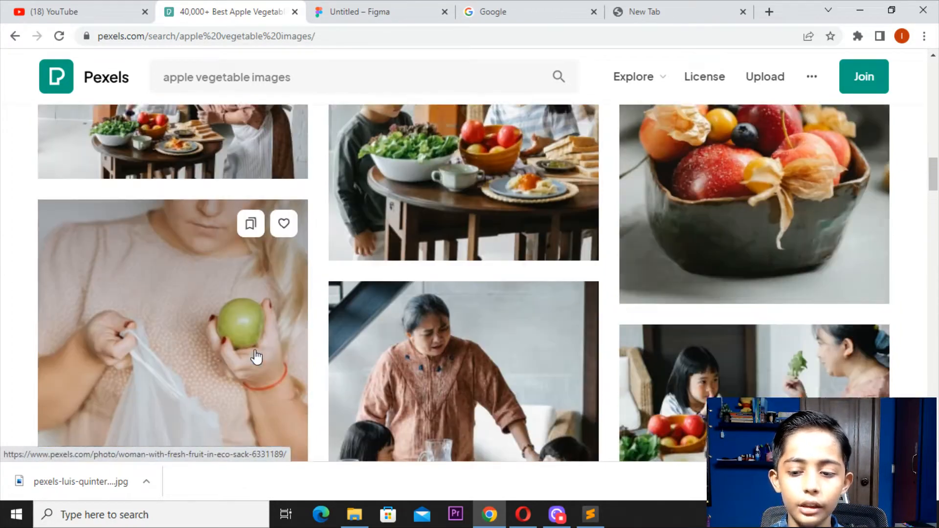
scroll(256, 357, down, 8)
scroll(257, 359, down, 15)
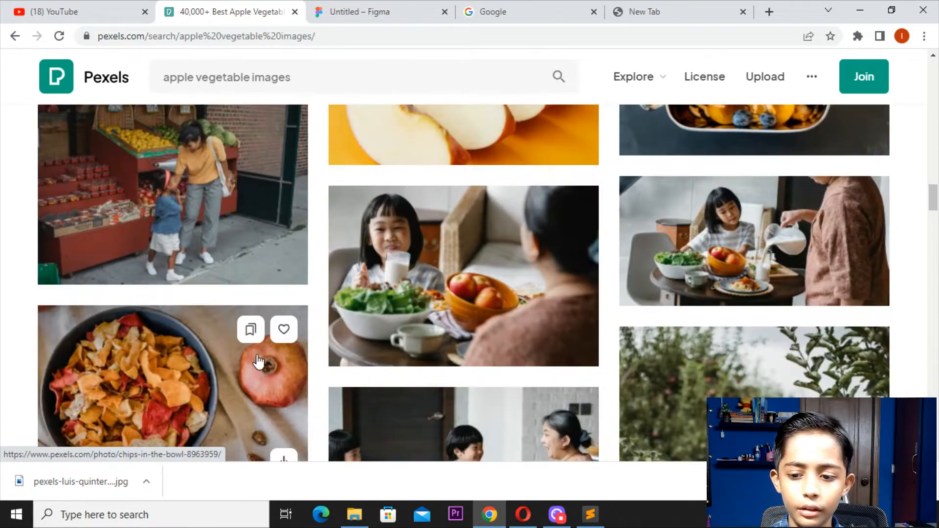
scroll(265, 369, down, 10)
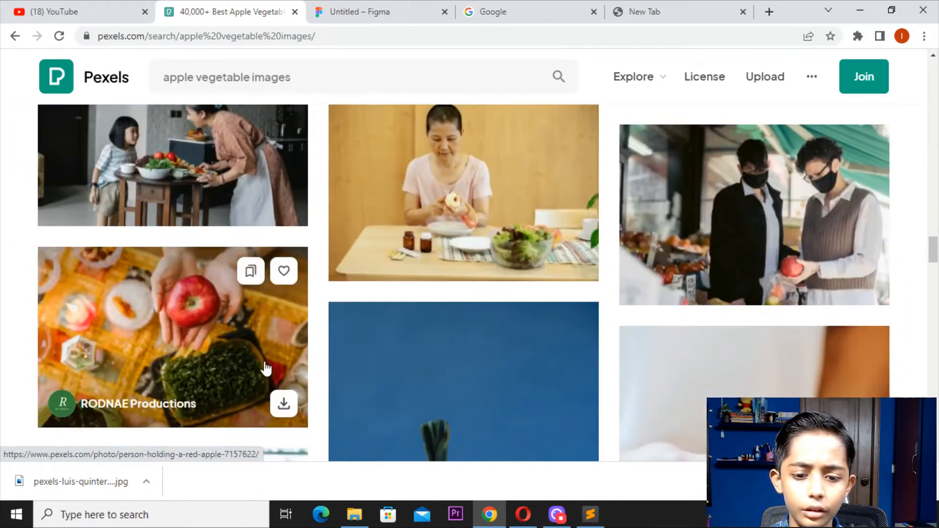
scroll(266, 370, down, 9)
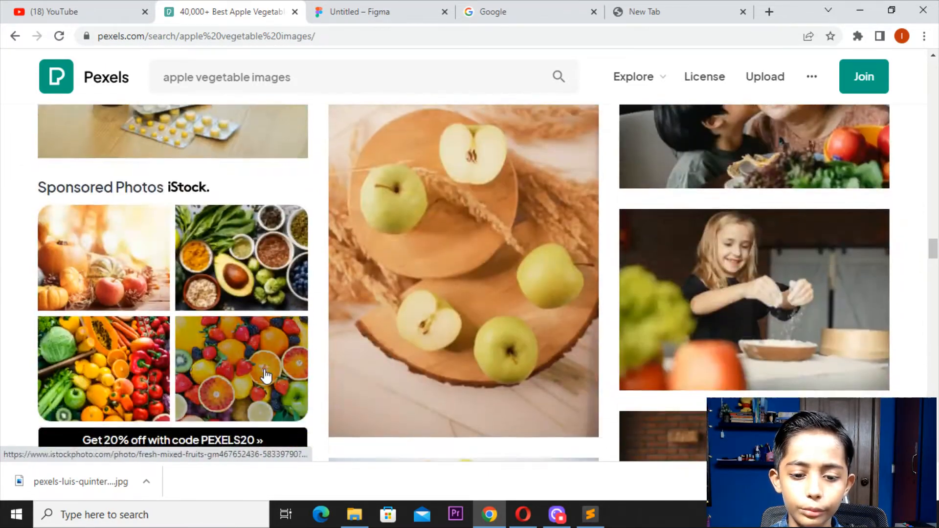
scroll(264, 378, up, 6)
scroll(762, 330, up, 10)
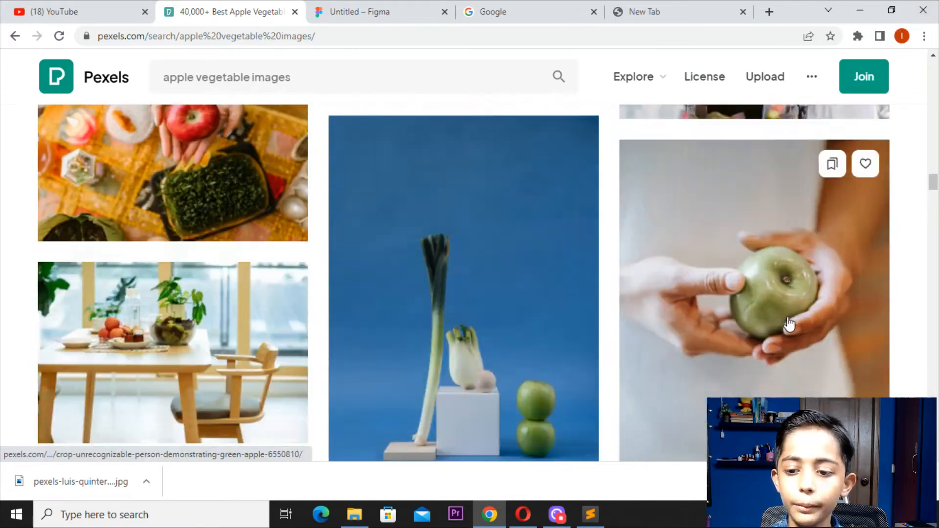
scroll(759, 344, down, 2)
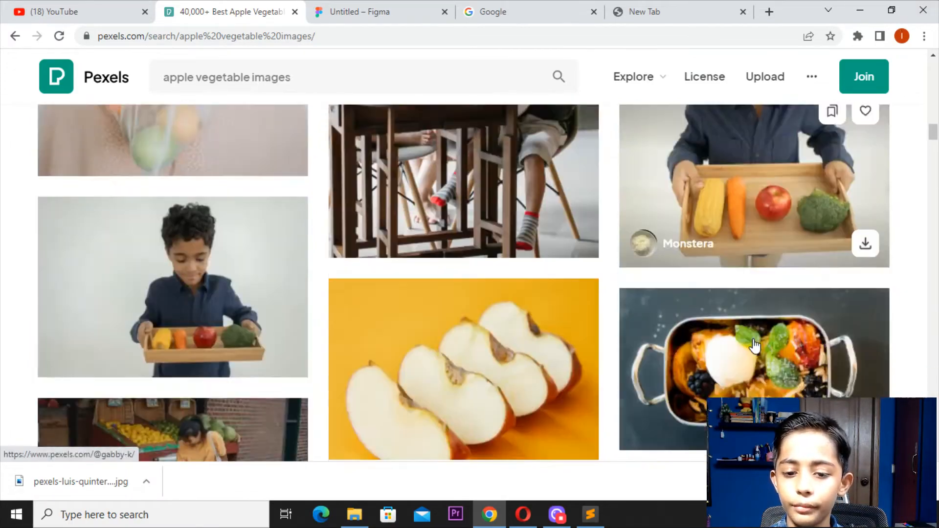
scroll(754, 345, up, 8)
scroll(755, 346, down, 2)
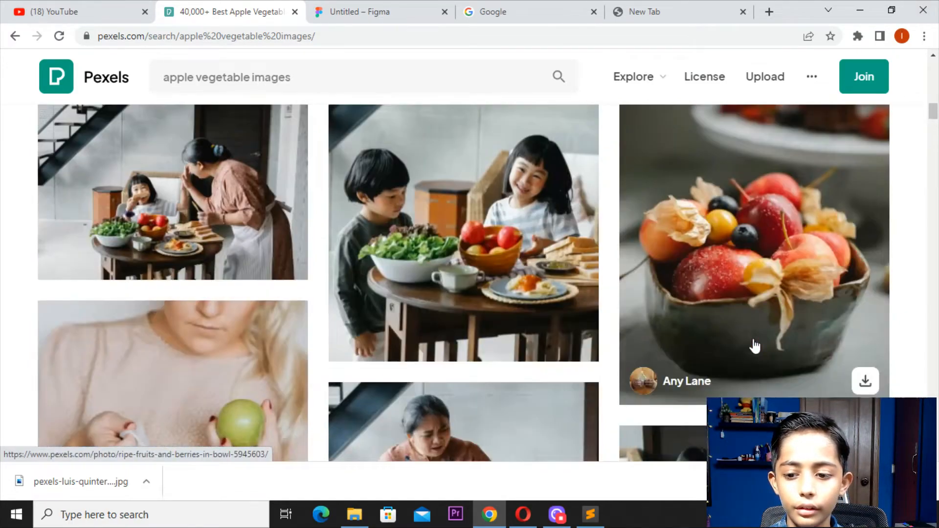
scroll(756, 346, up, 5)
scroll(758, 346, up, 5)
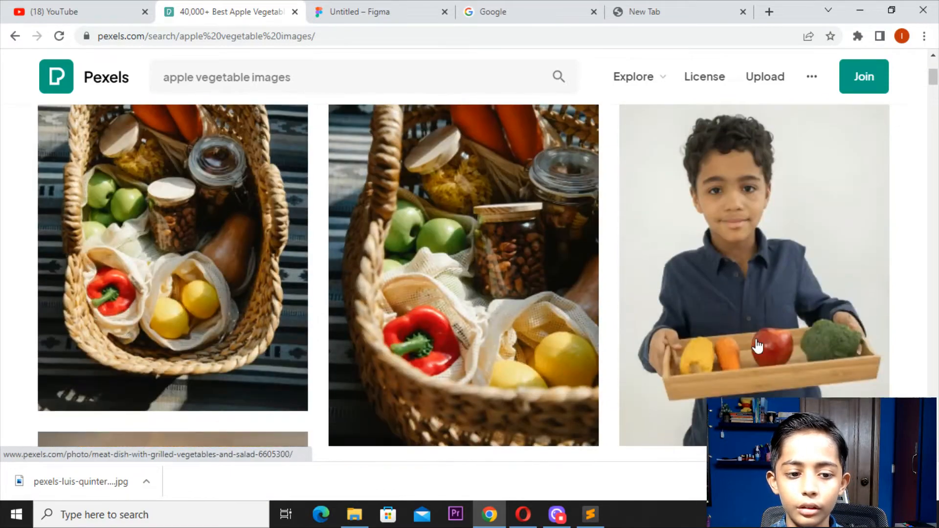
Step: Download the photo of red fruits and berries in a dark bowl from the Pexels results
scroll(758, 345, up, 3)
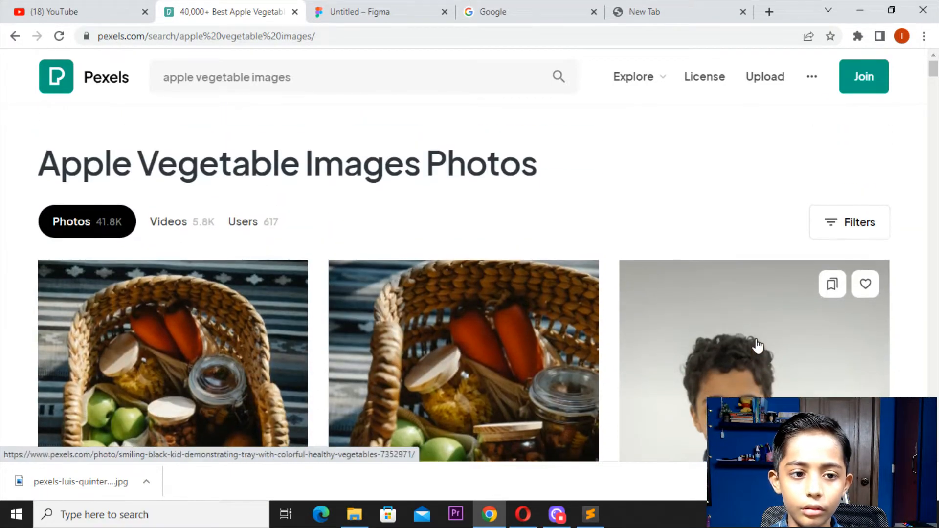
scroll(757, 346, down, 10)
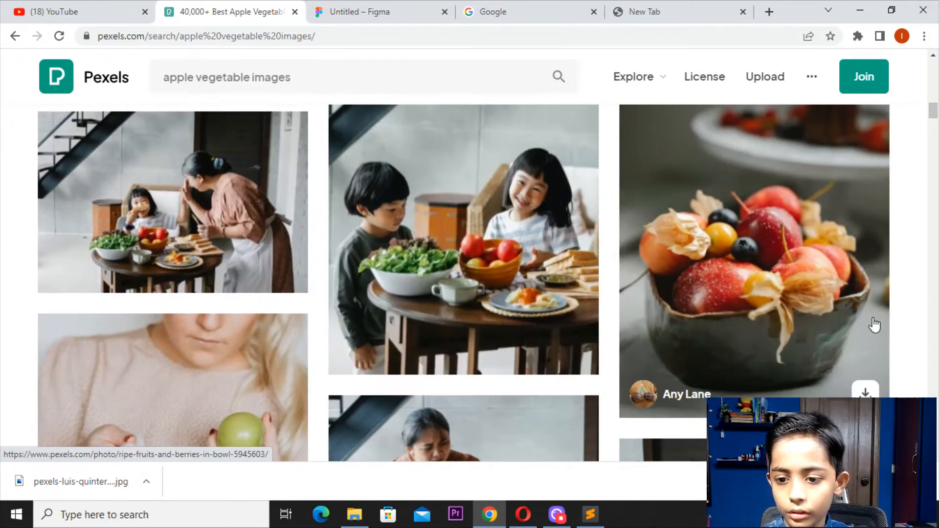
click(865, 392)
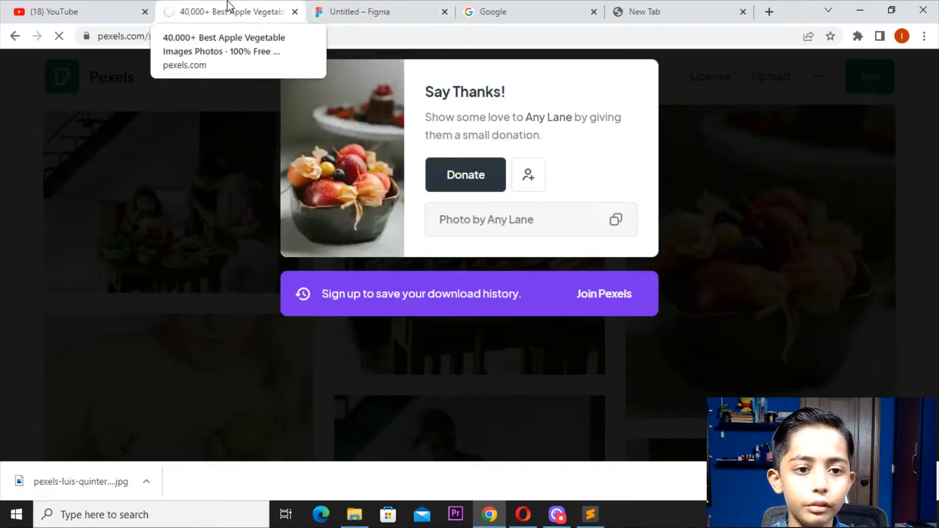
Step: Load google.com in the remaining blank browser tab
click(516, 9)
click(660, 7)
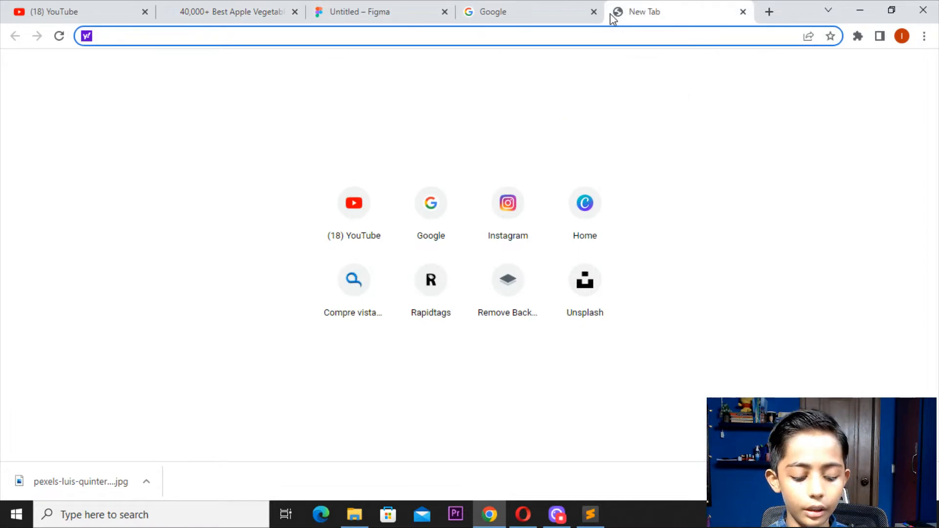
text(google.com)
key(Return)
text(backgr)
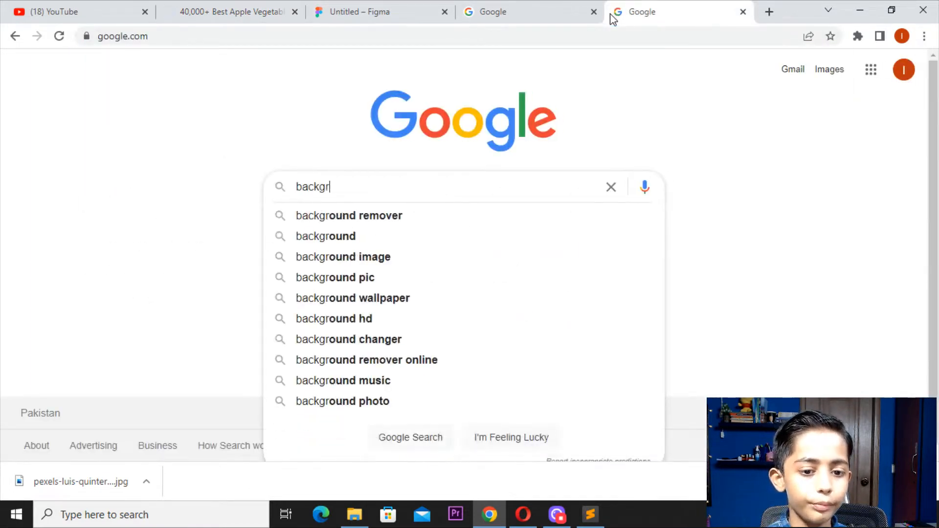
key(BackSpace)
key(BackSpace)
key(BackSpace)
key(BackSpace)
key(BackSpace)
key(BackSpace)
Step: Search Google for "remove bg" and open the remove.bg website from the results
text(remove bg)
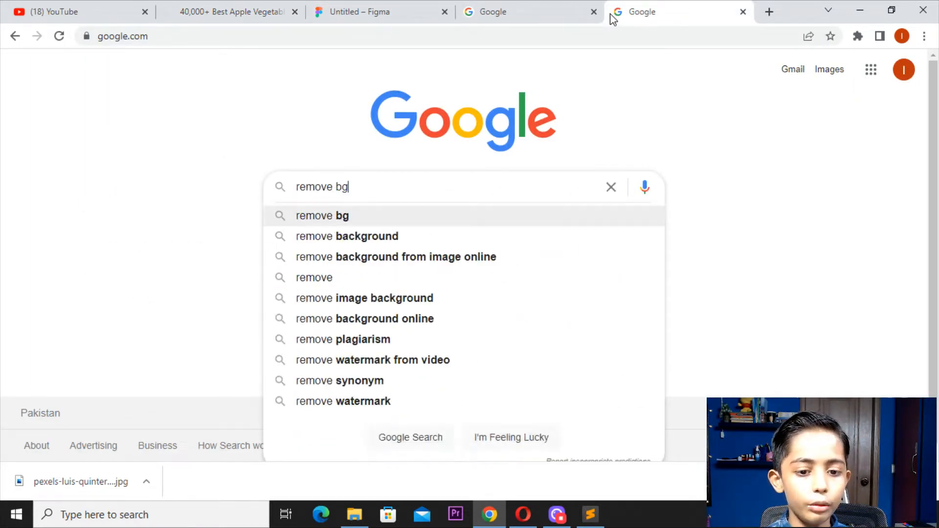
key(Return)
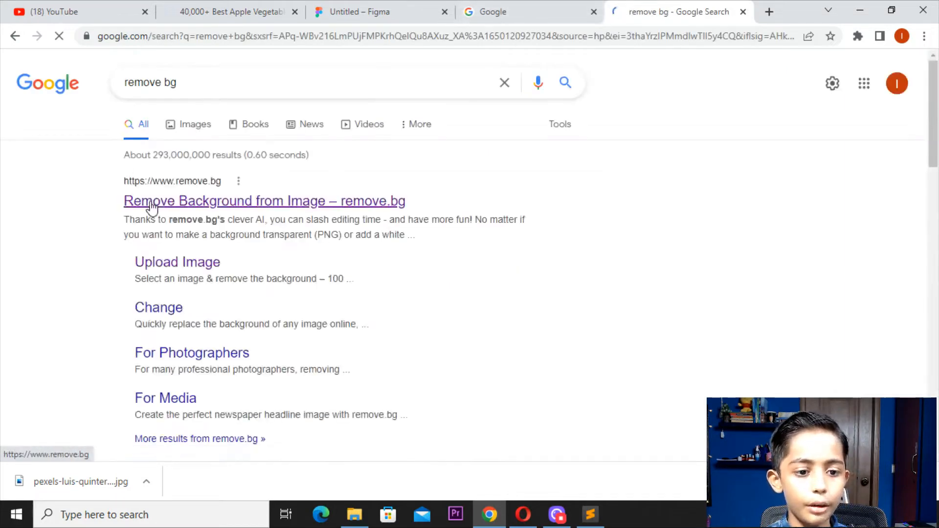
click(153, 209)
Step: Look through the Downloads folder in remove.bg's image upload chooser and cancel it
click(617, 360)
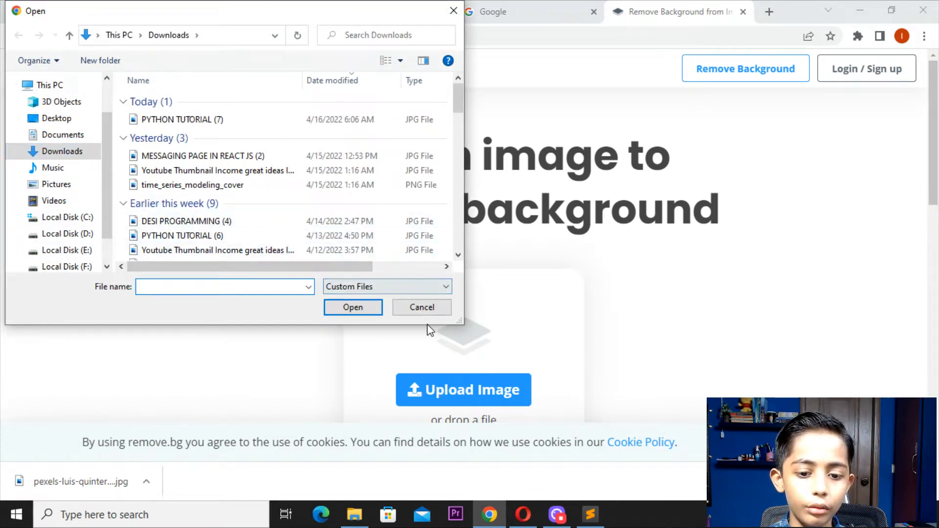
click(409, 304)
Step: Return to the Pexels results, dismiss the thank-you dialog, and download the fruit bowl photo again
click(284, 12)
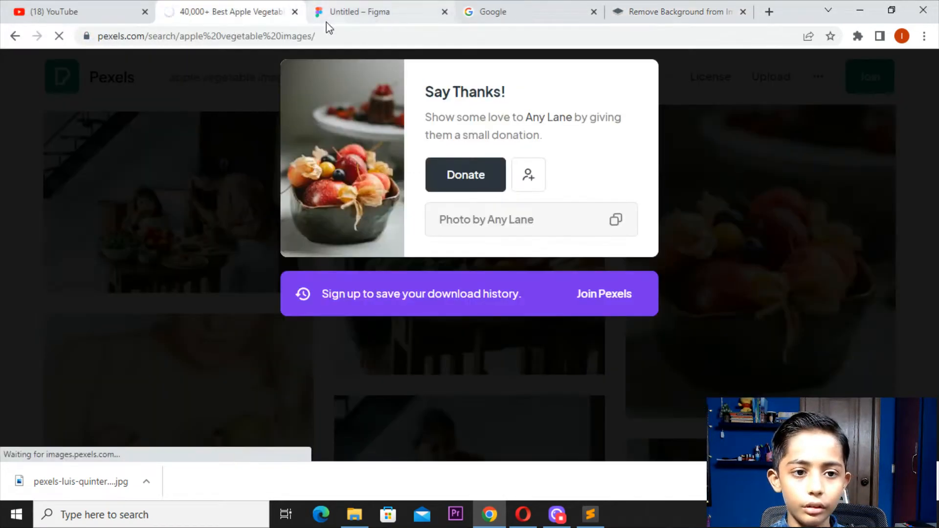
click(1, 79)
click(863, 391)
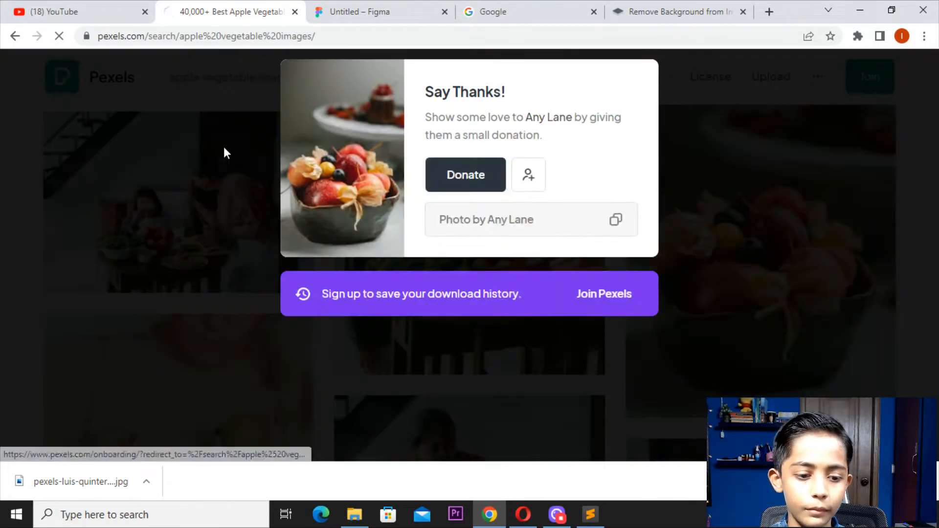
click(479, 180)
click(215, 12)
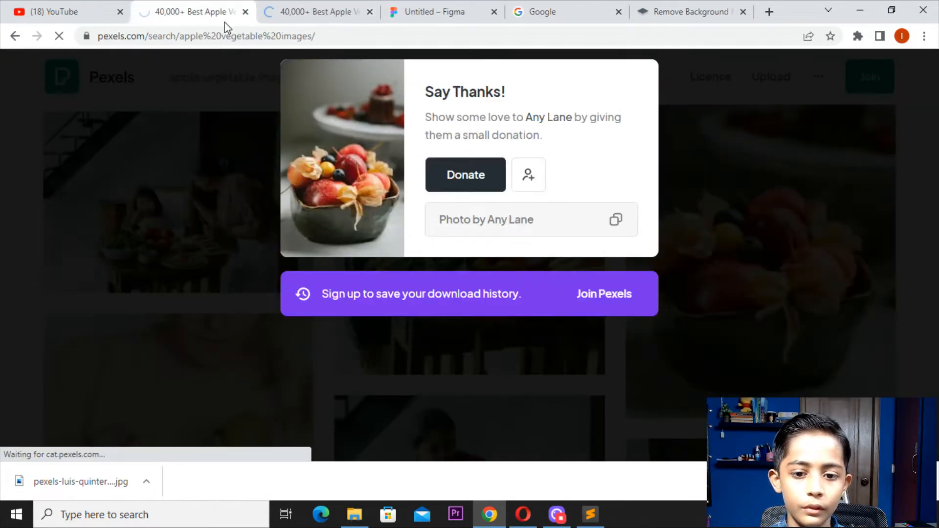
Step: Copy the fruit bowl photo's credit text from Pexels and paste it into the Figma design
click(618, 235)
click(2, 6)
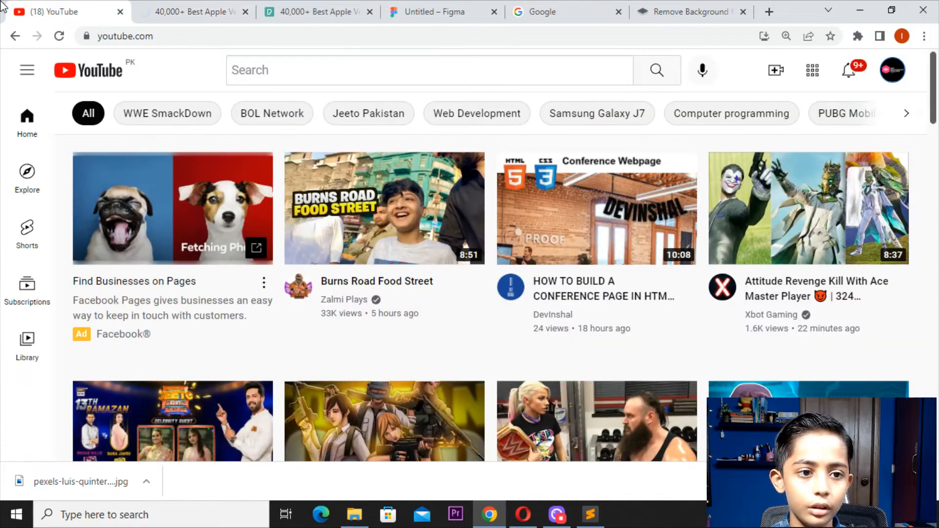
click(473, 8)
key(ctrl+v)
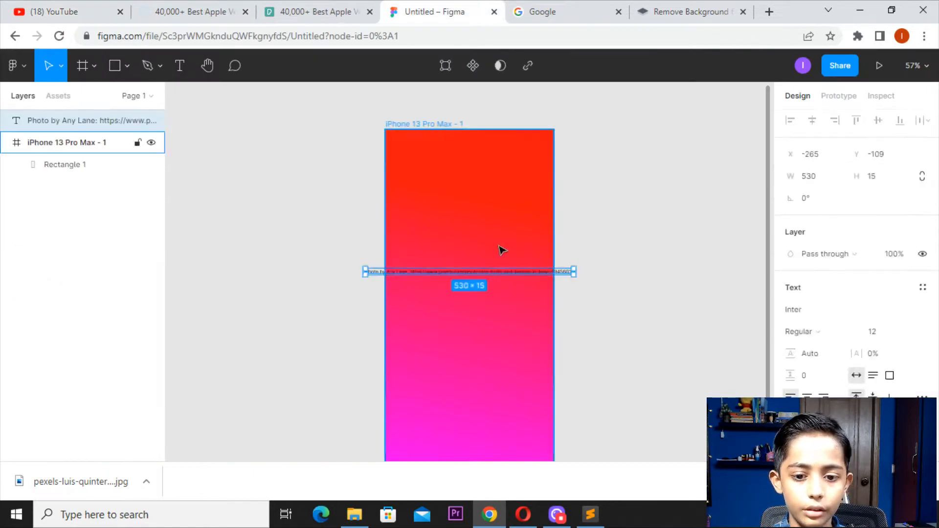
click(310, 7)
click(237, 11)
click(325, 11)
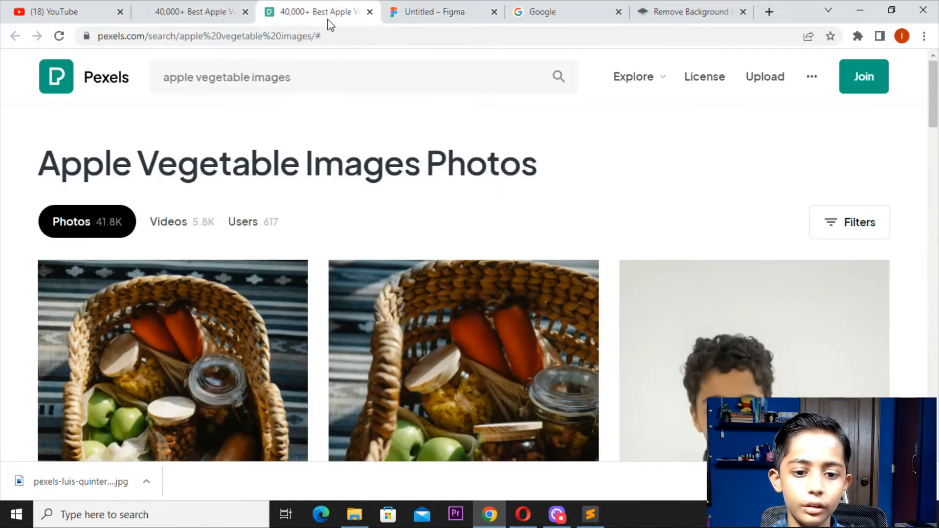
click(226, 8)
click(102, 6)
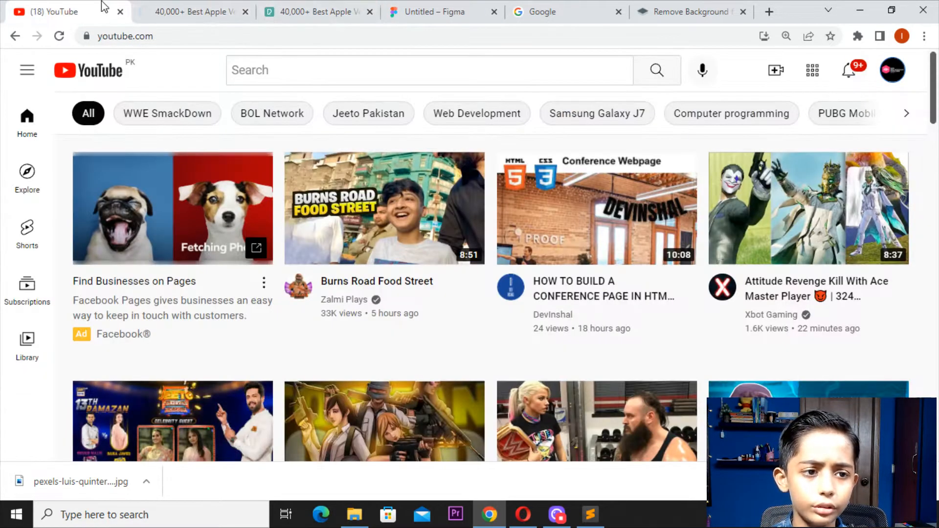
click(434, 5)
key(super+d)
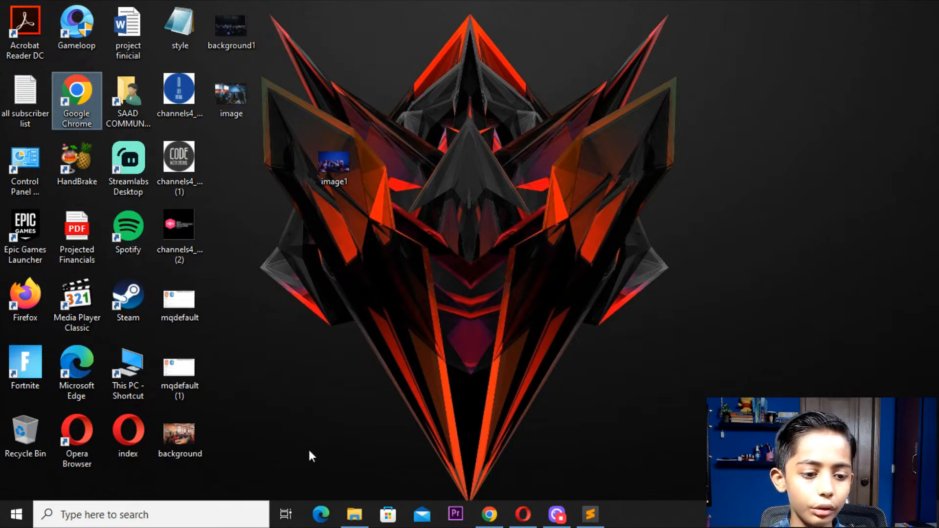
Step: Return to Chrome and search Google for "apple vegetable images"
click(495, 520)
click(536, 13)
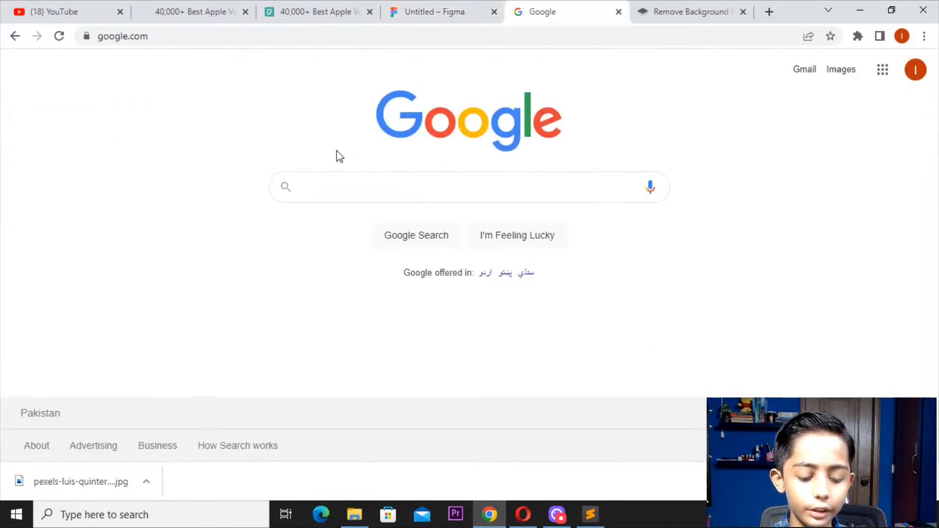
text(app)
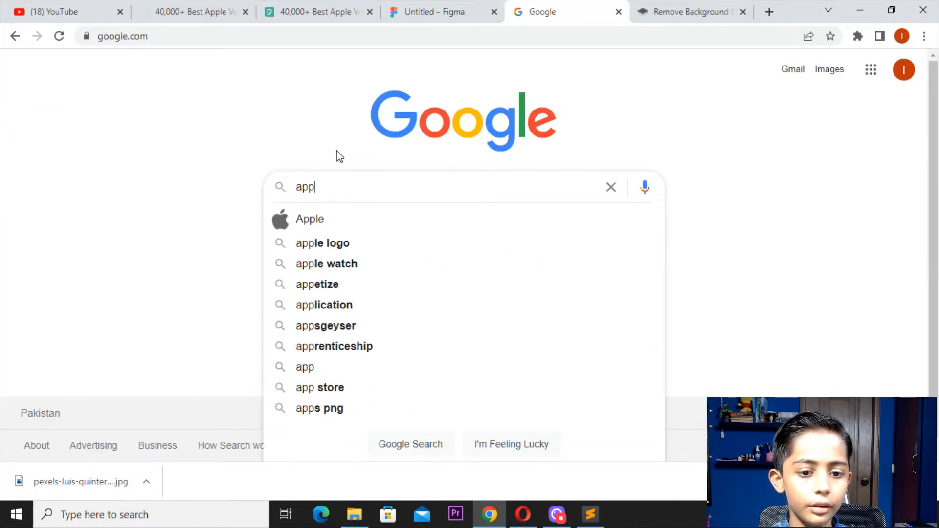
text(le )
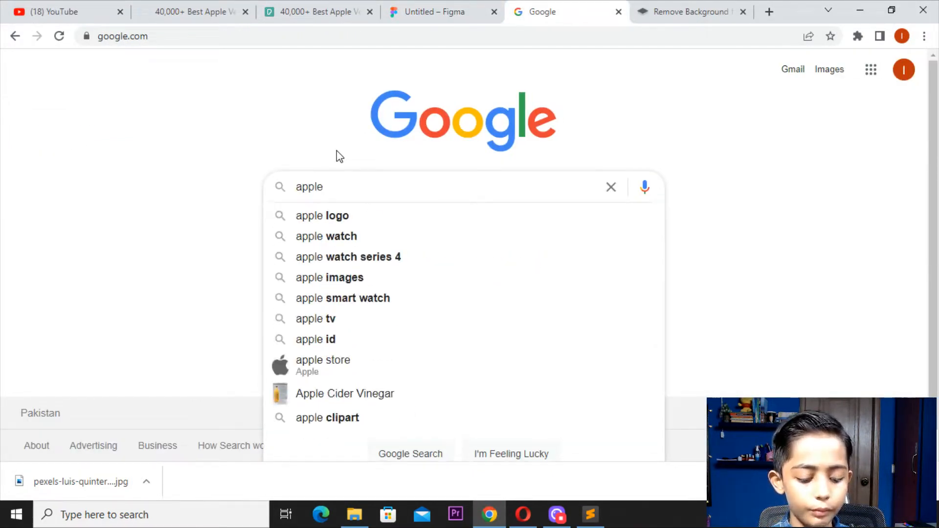
text(vegetable)
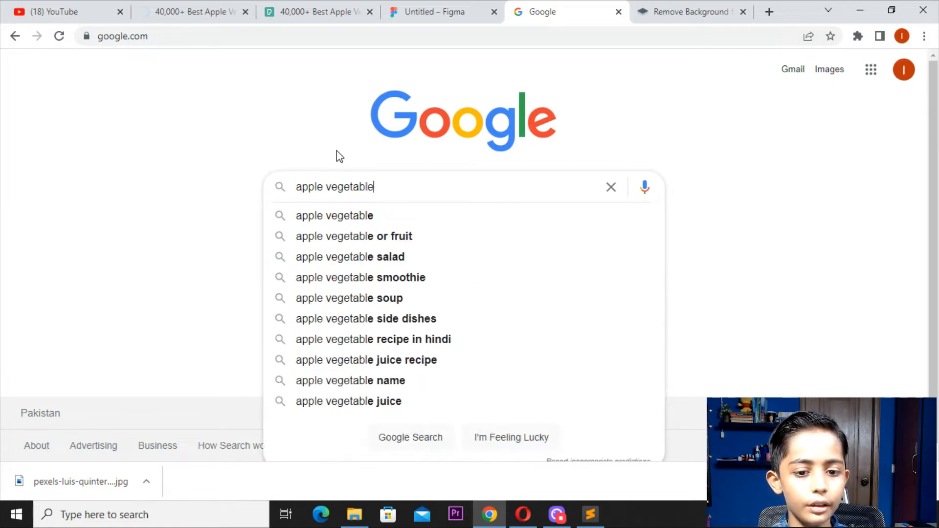
text( imag)
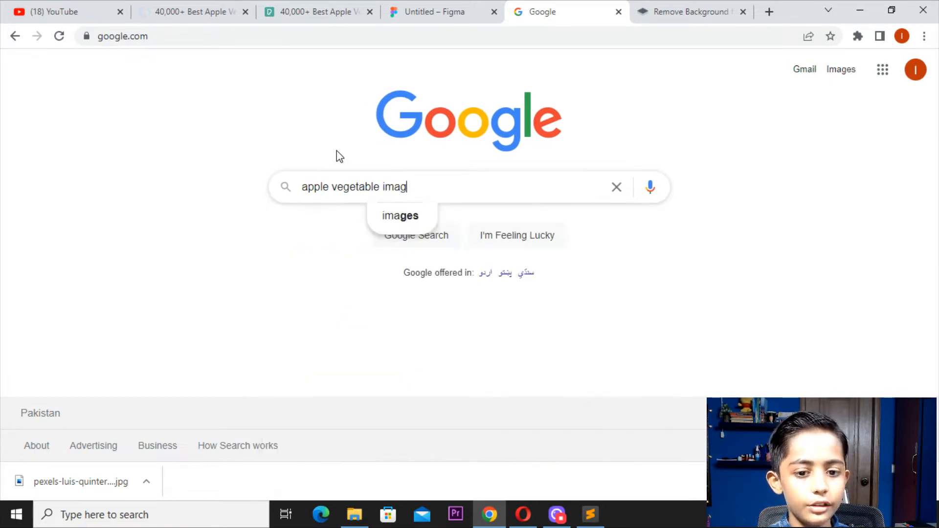
text(es)
key(Return)
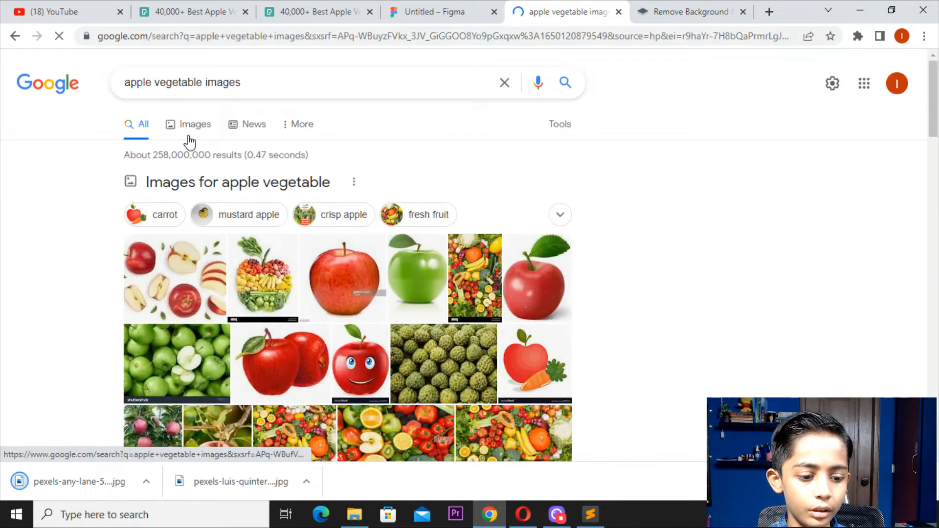
Step: Upload the downloaded fruit bowl photo to remove.bg and download the preview-size image with its background removed
click(678, 7)
click(465, 397)
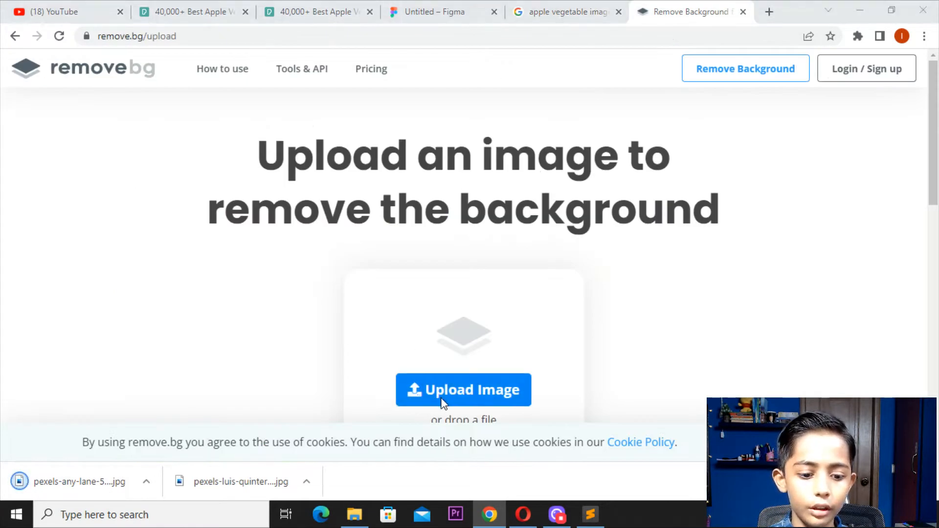
double_click(235, 119)
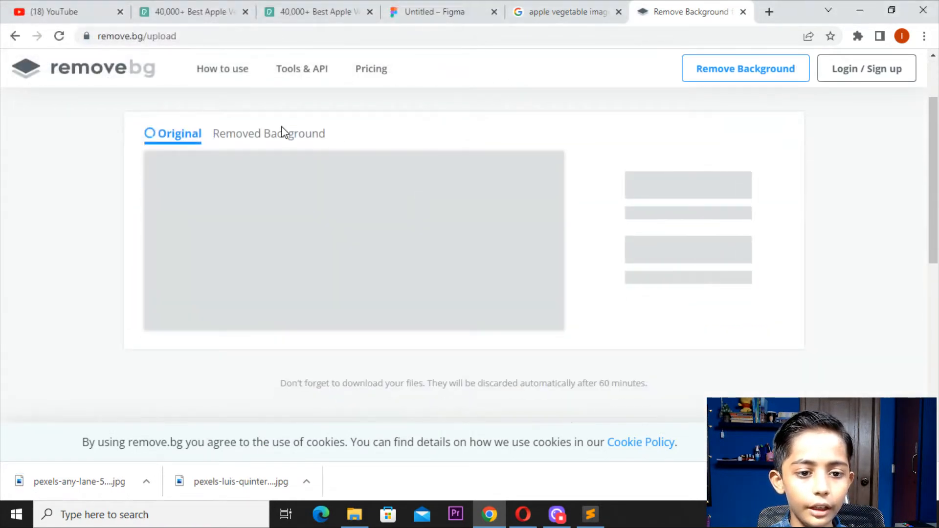
right_click(269, 141)
click(239, 136)
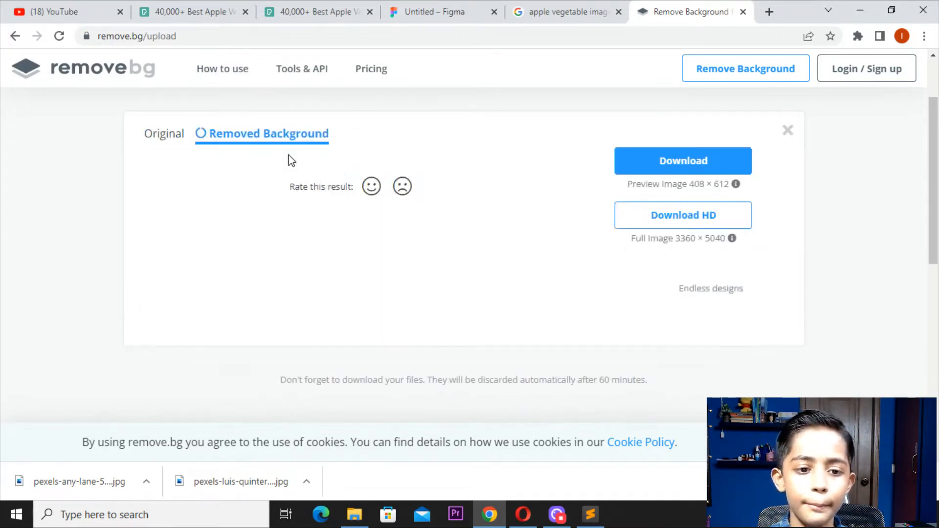
click(683, 186)
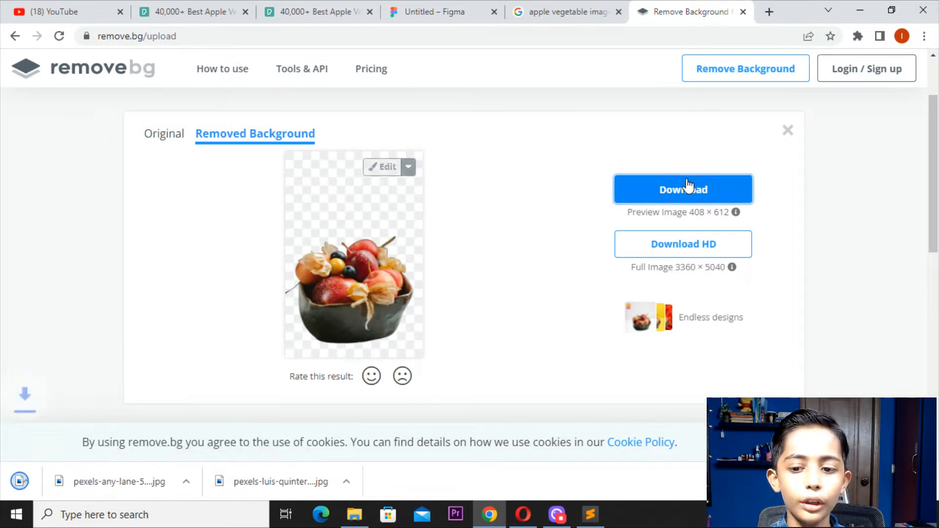
Step: Switch back to the Untitled design file in Figma
click(73, 8)
click(300, 8)
click(423, 12)
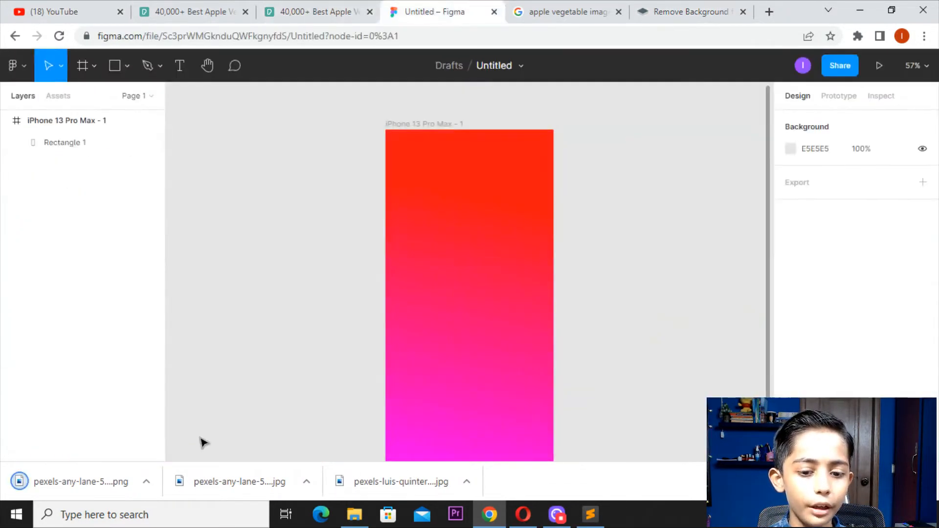
Step: Try placing the background-removed fruit bowl PNG from Downloads directly onto the gradient rectangle, and undo the placement
click(16, 65)
mouse_move(54, 156)
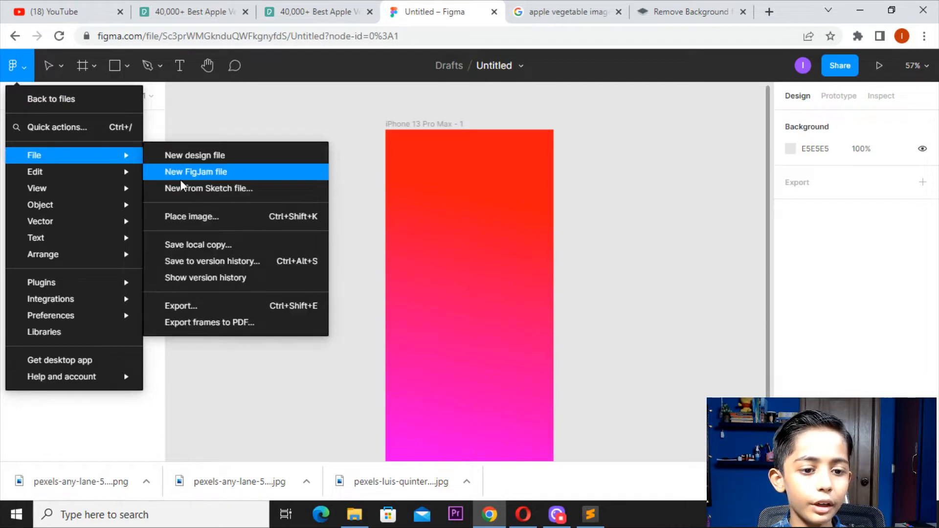
click(204, 216)
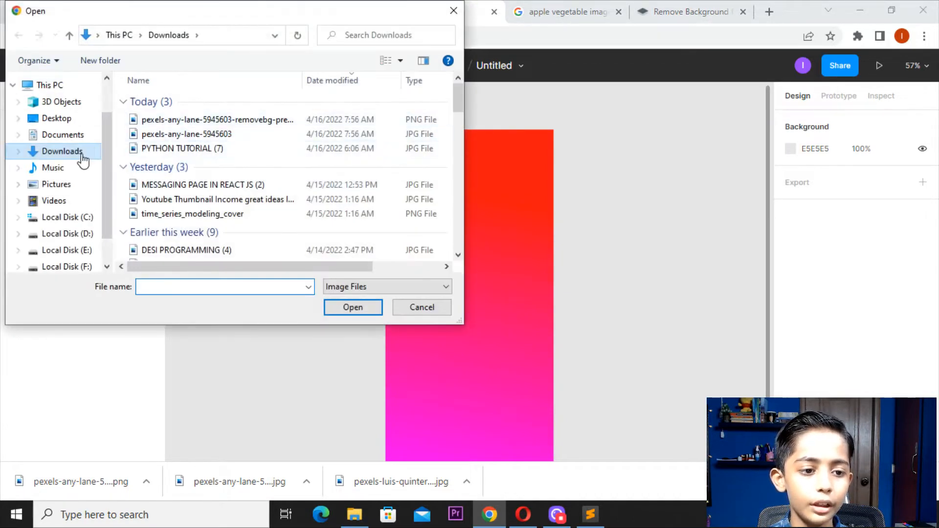
click(218, 120)
double_click(219, 119)
click(427, 209)
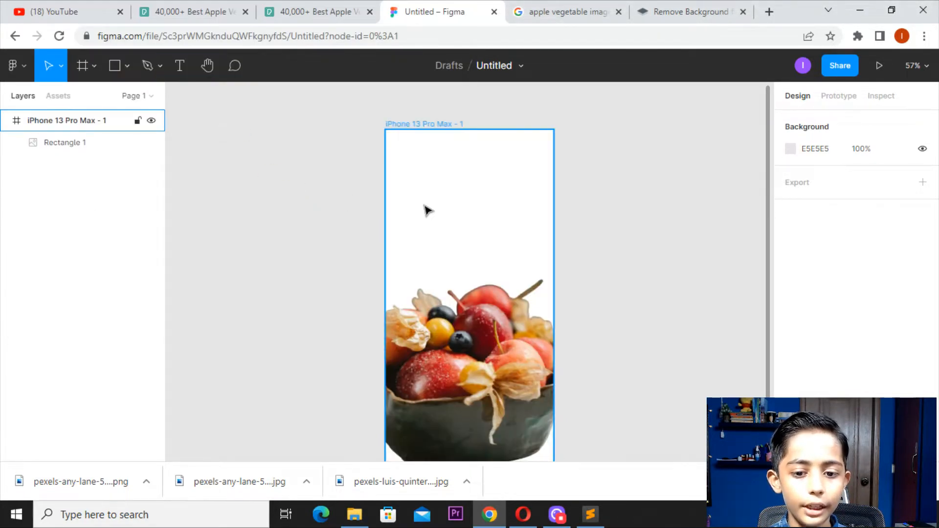
key(ctrl+z)
Step: Place the background-removed fruit bowl PNG as a separate image about 51 × 60 near the middle of the phone frame
click(22, 66)
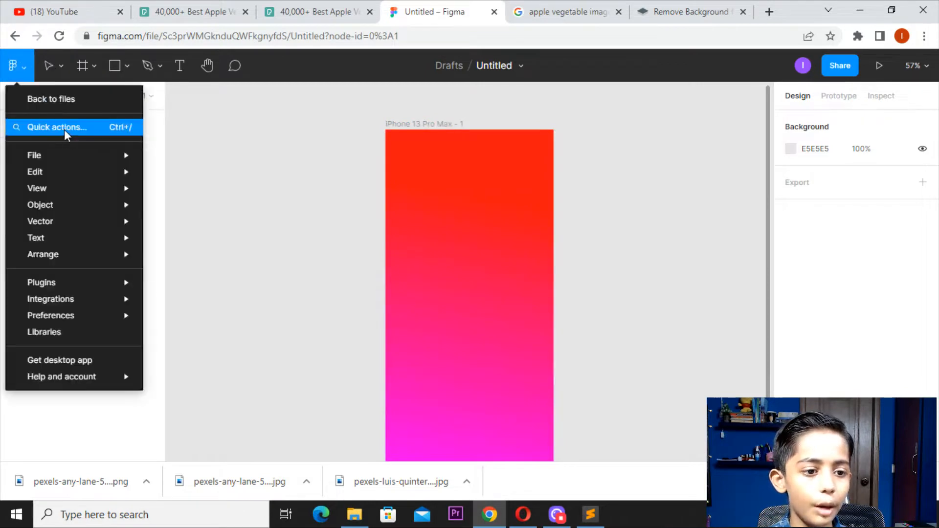
mouse_move(77, 157)
click(198, 215)
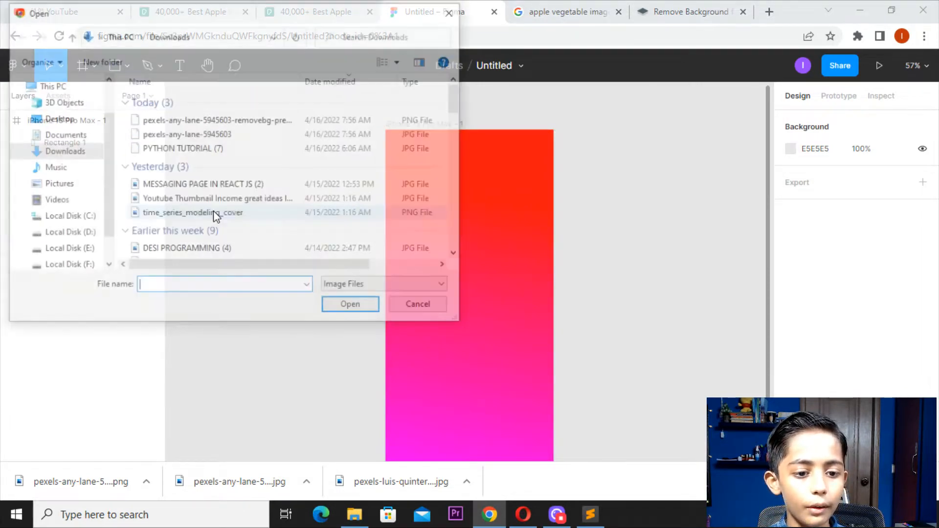
double_click(184, 121)
click(443, 292)
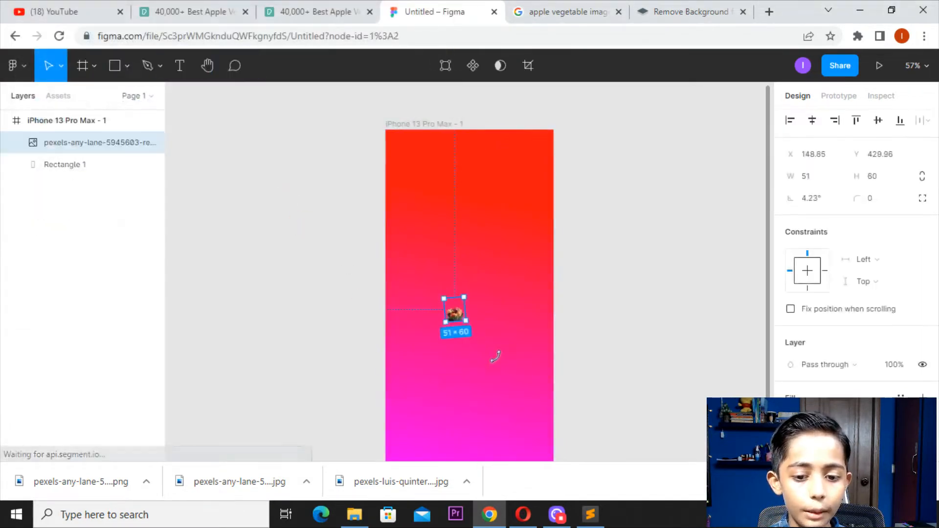
scroll(495, 319, down, 2)
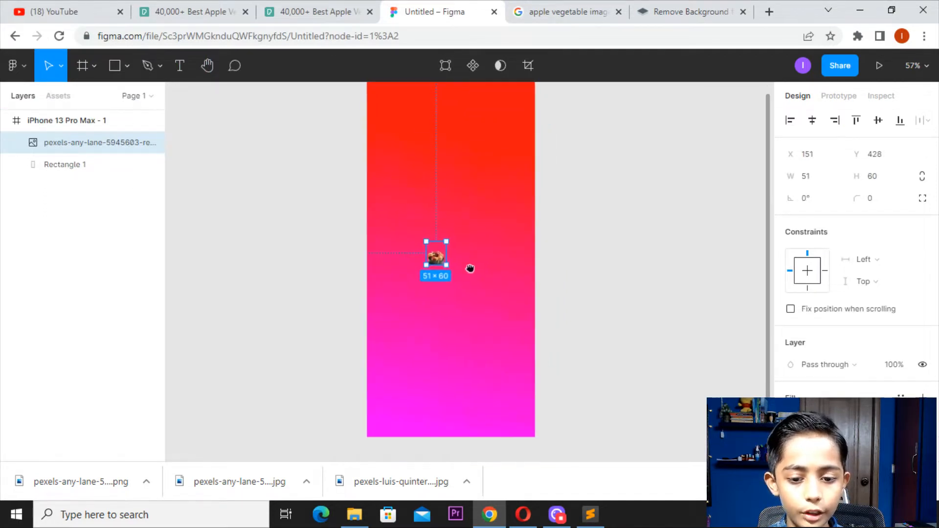
drag(433, 254, 456, 336)
key(ctrl+z)
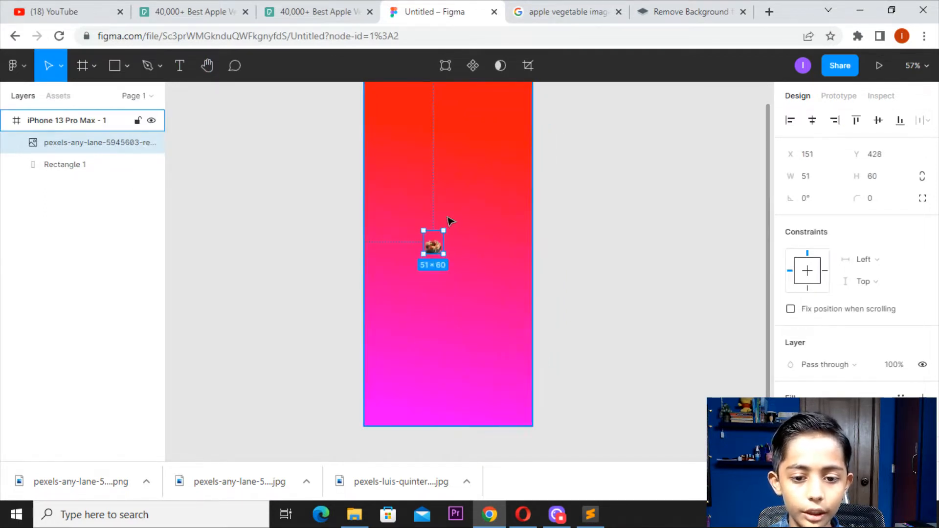
Step: Enlarge the fruit bowl image to about 247 × 290 and move it to the phone frame's bottom-right corner
drag(444, 230, 581, 93)
drag(526, 182, 540, 328)
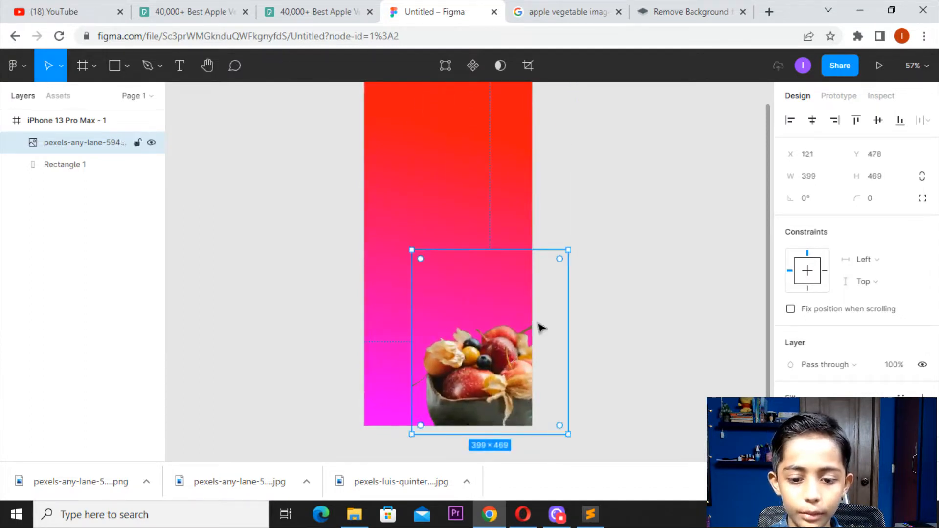
drag(571, 248, 506, 325)
drag(467, 405, 508, 408)
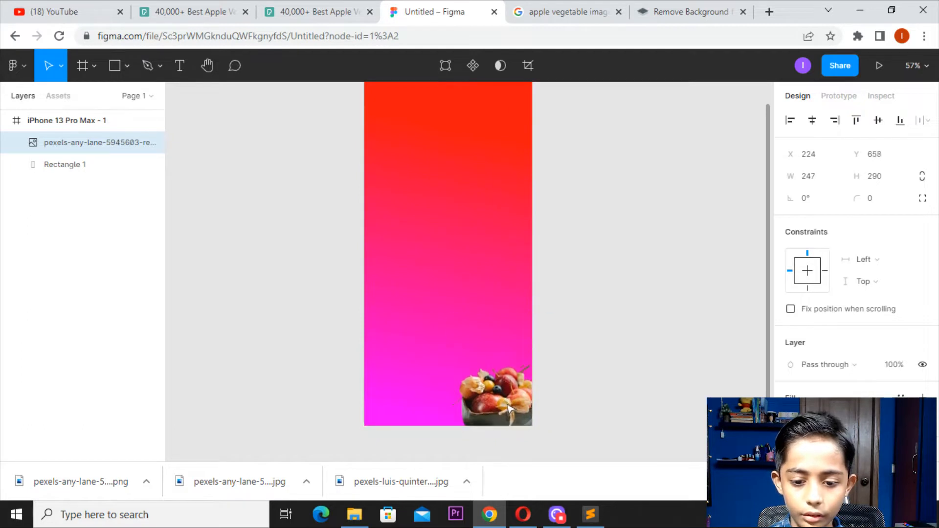
click(547, 364)
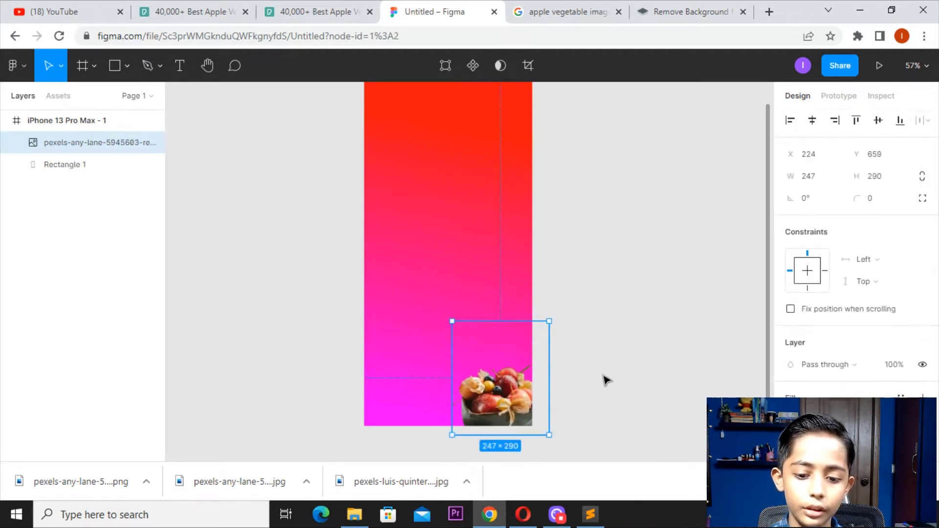
click(620, 377)
scroll(356, 252, up, 2)
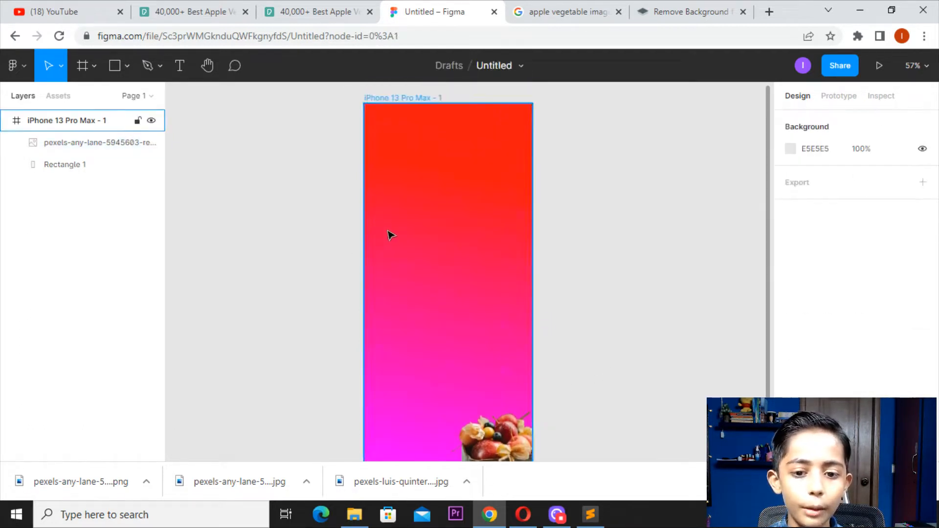
Step: Add the text "EATMOTE" to the gradient area of the phone frame
key(Escape)
click(179, 65)
click(463, 282)
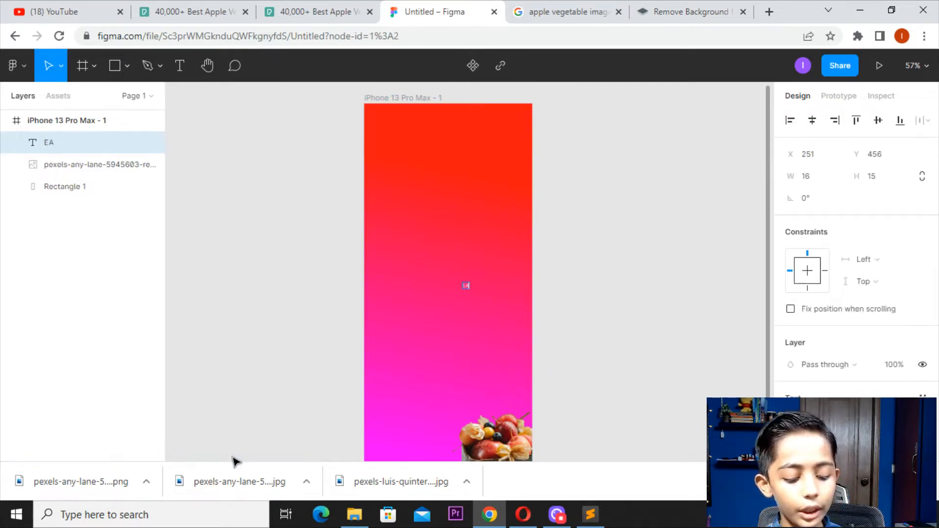
text(EATMOTE)
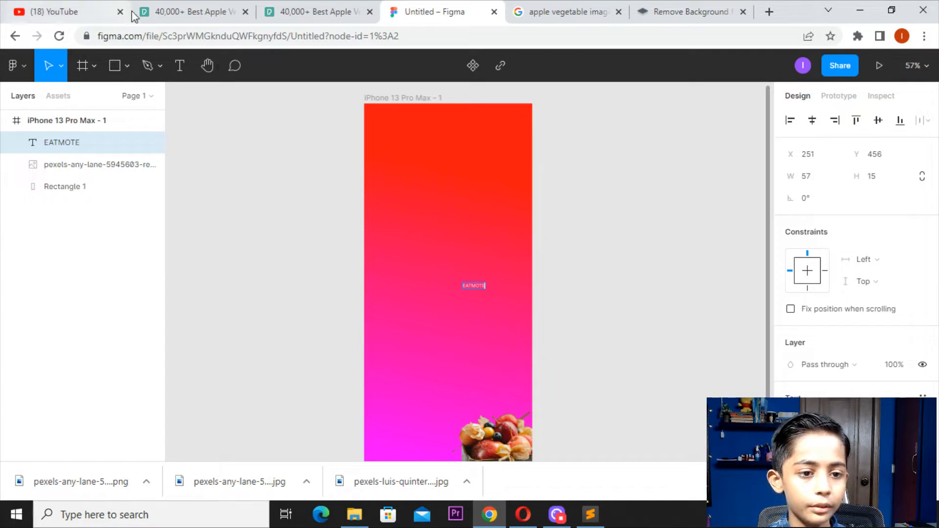
key(Escape)
scroll(460, 318, up, 1)
scroll(460, 306, up, 3)
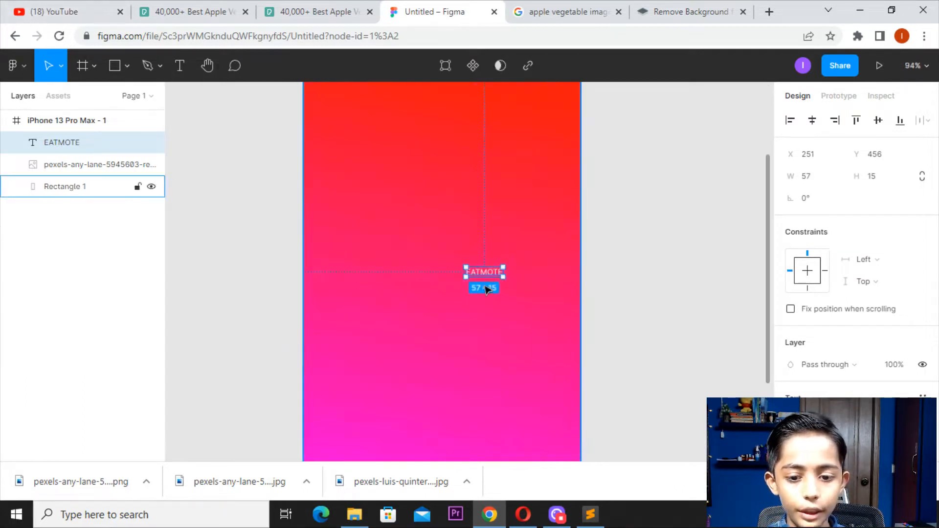
Step: Center the EATMOTE text horizontally slightly above the frame's middle and set its font size to 64
drag(465, 252, 440, 216)
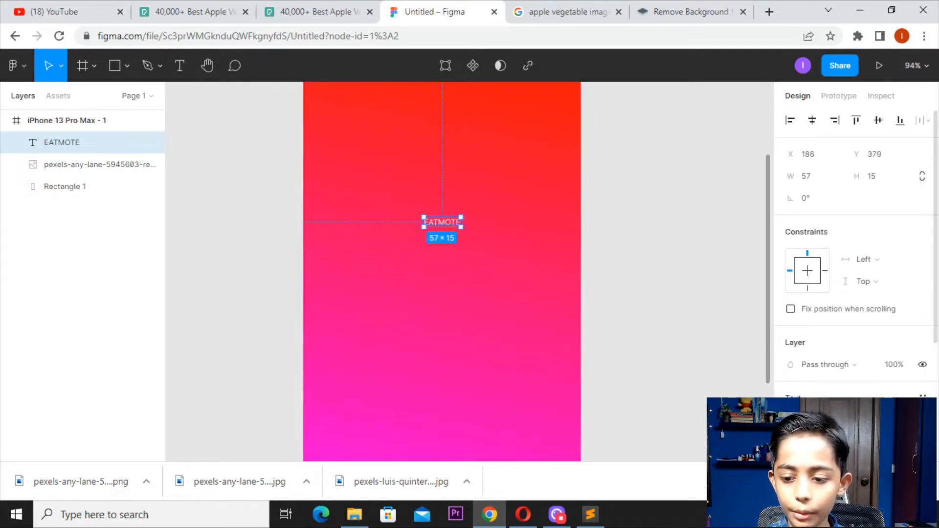
scroll(858, 372, down, 5)
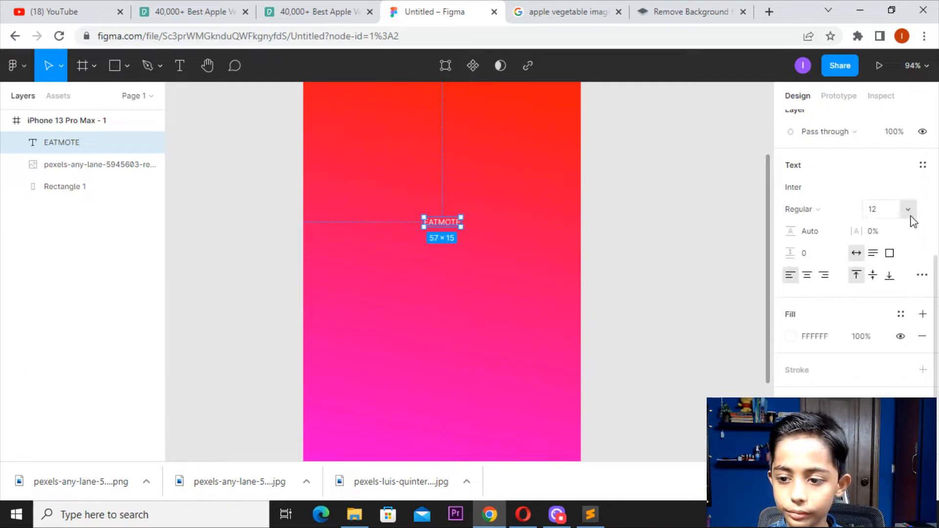
click(908, 210)
click(891, 274)
click(908, 210)
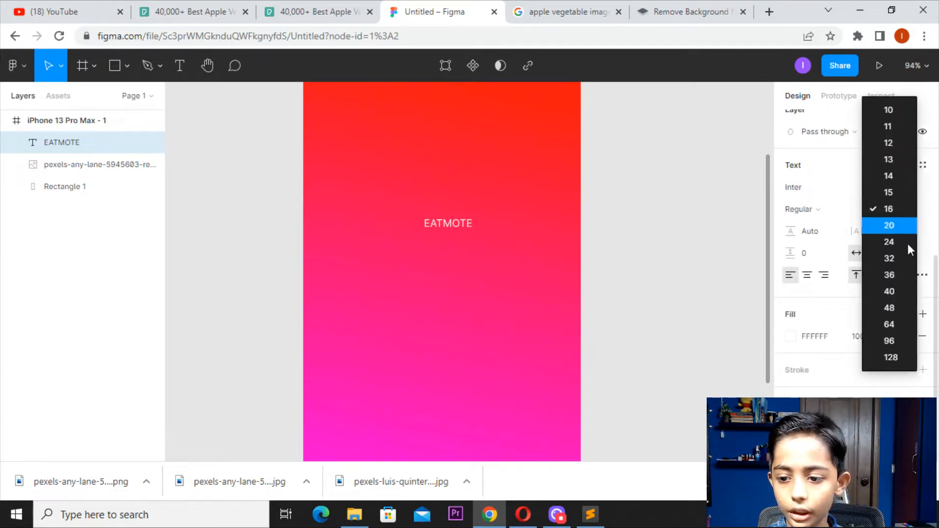
click(889, 326)
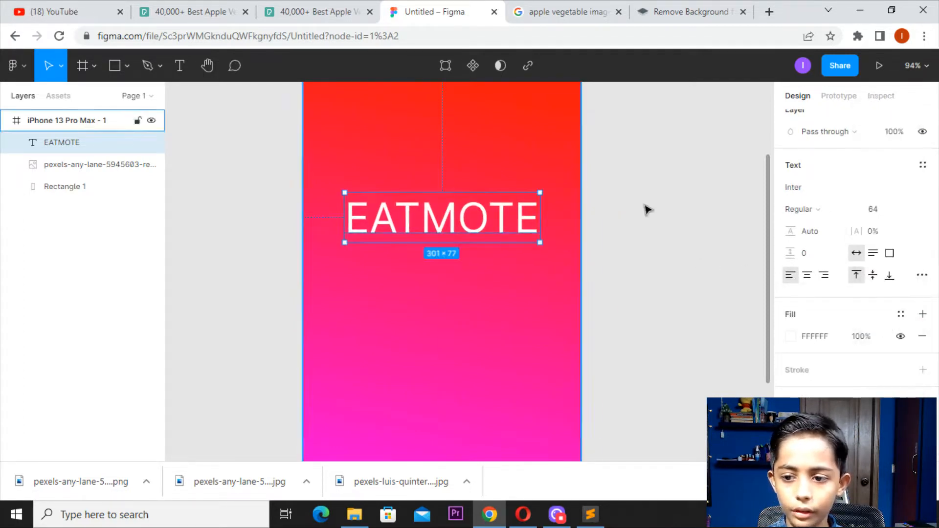
Step: Change the EATMOTE text's font to Kelly Slab
click(887, 192)
scroll(832, 283, down, 5)
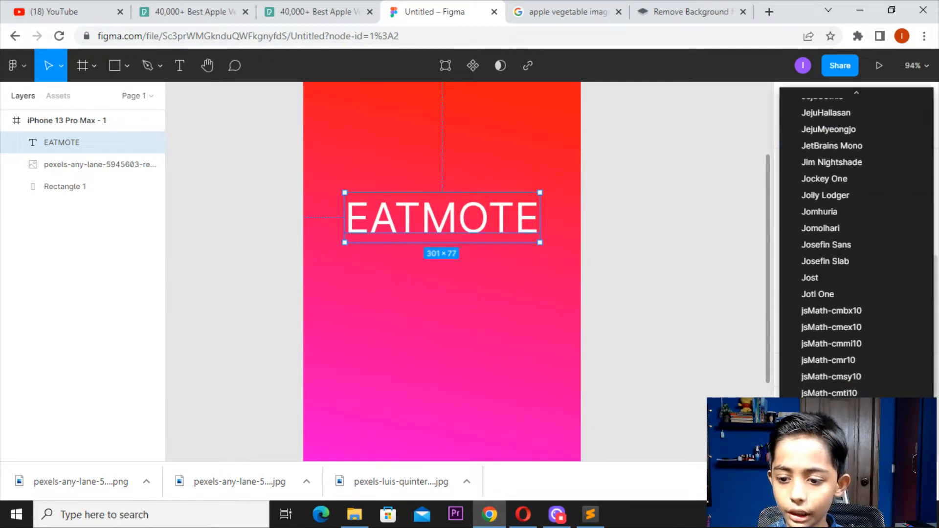
scroll(835, 372, down, 5)
click(832, 336)
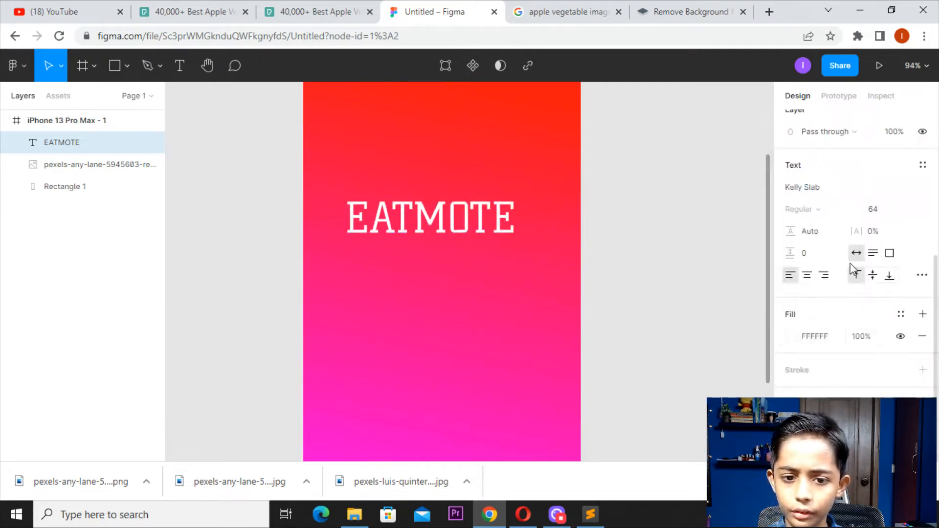
Step: Try Kiwi Maru and other fonts on the EATMOTE text, and set its font to KoHo
click(913, 191)
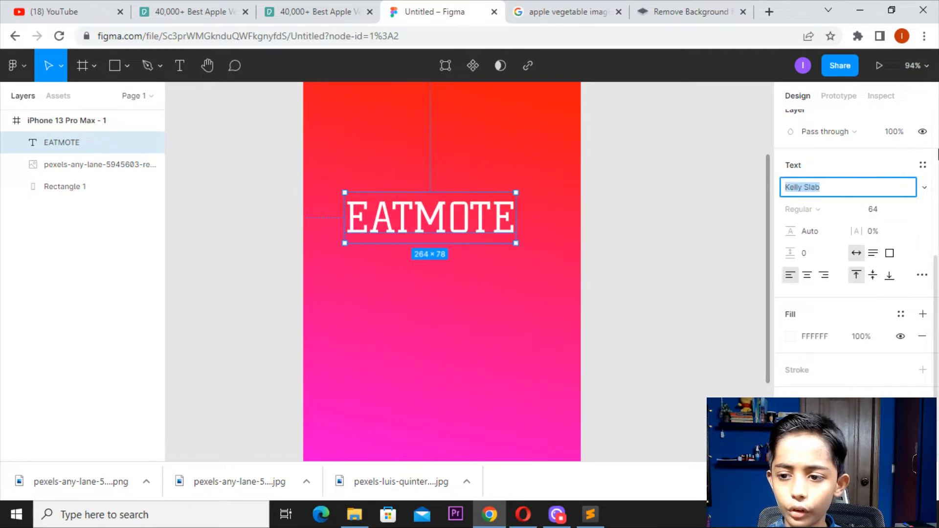
click(930, 191)
click(865, 302)
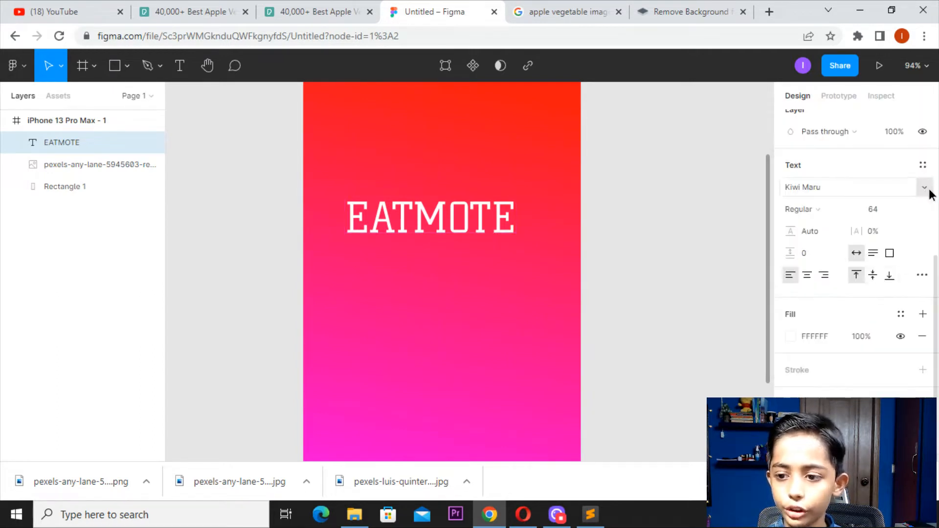
click(929, 190)
click(862, 145)
click(925, 189)
click(864, 318)
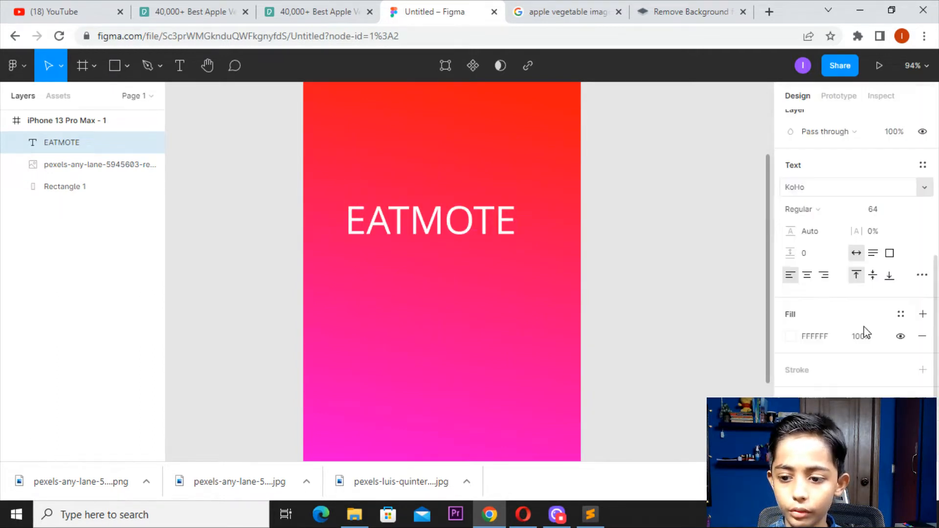
Step: Try the fonts Kosugi Maru, Krub and Lalezar on the EATMOTE text
click(927, 188)
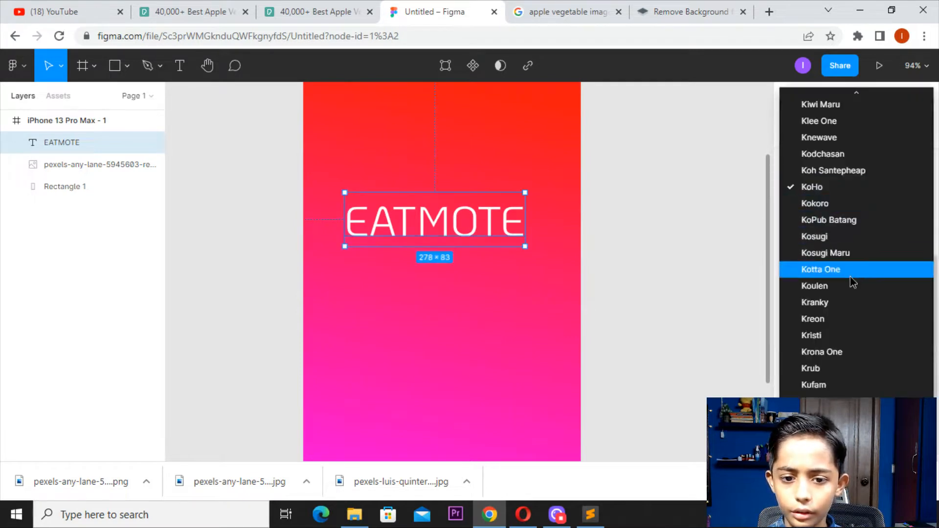
click(925, 269)
click(927, 190)
click(856, 169)
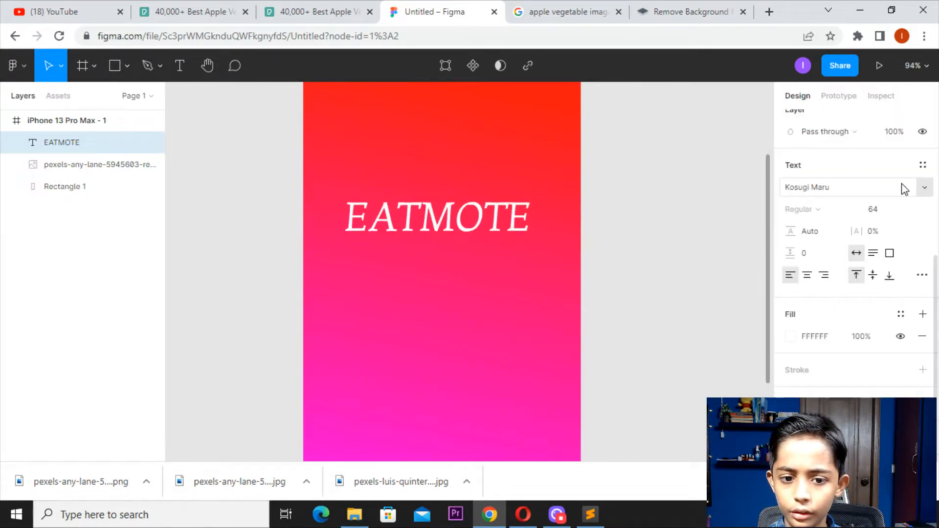
click(926, 190)
click(827, 302)
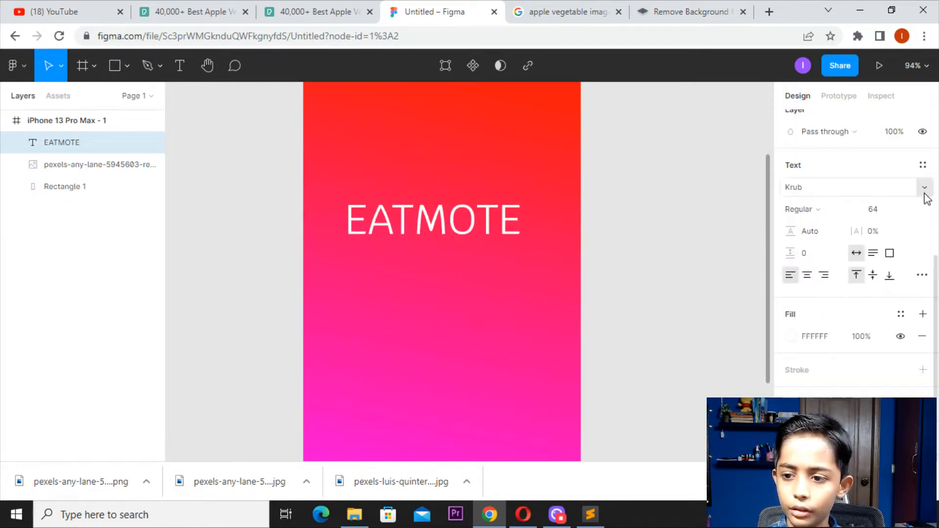
click(924, 192)
click(849, 352)
Step: Try Ledger, Mandali and Noto Nastaliq Urdu as the EATMOTE text's font
click(926, 191)
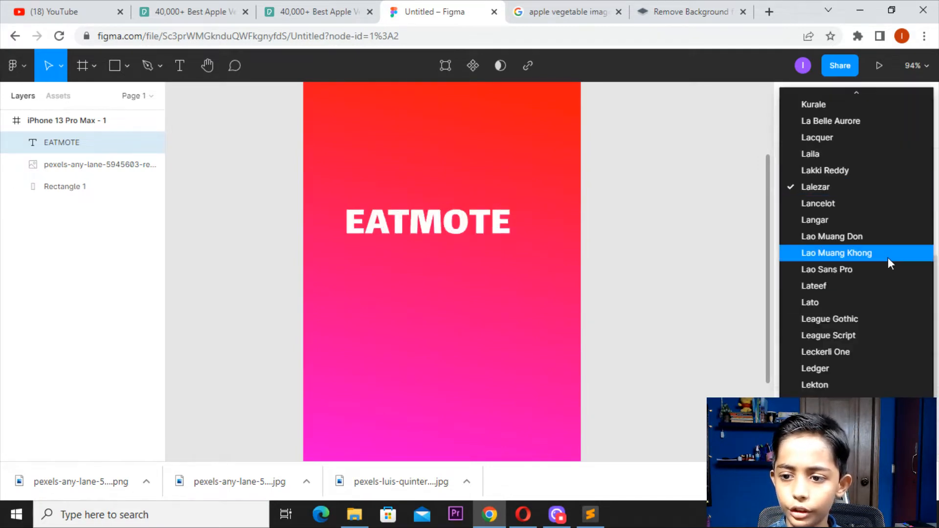
click(838, 373)
click(919, 192)
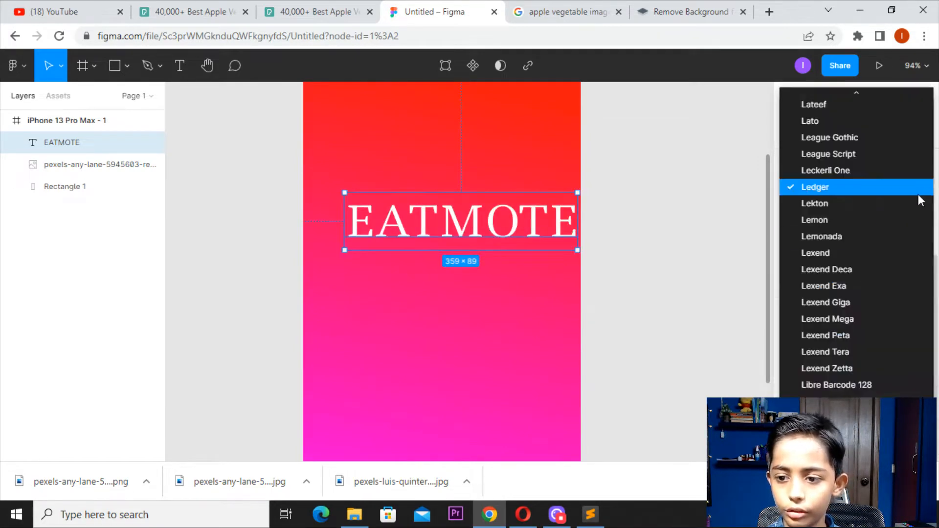
scroll(826, 357, down, 15)
click(815, 349)
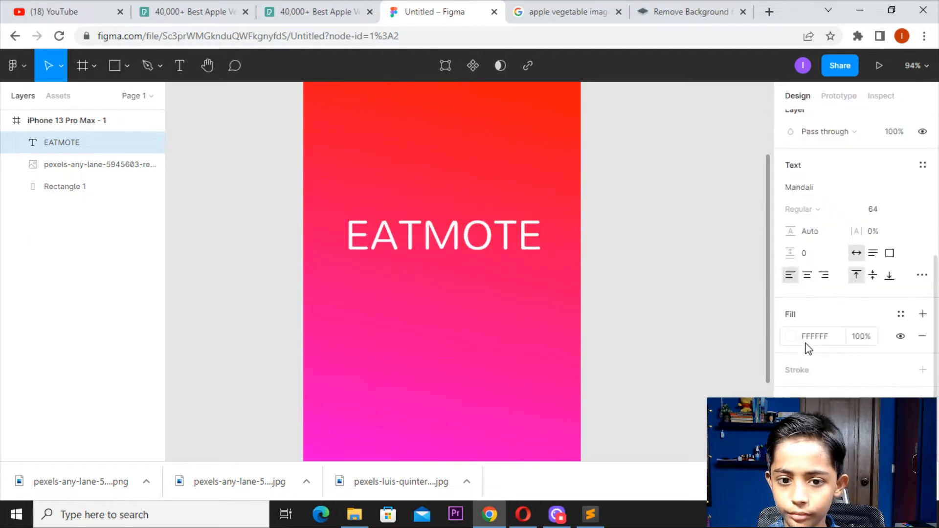
click(916, 191)
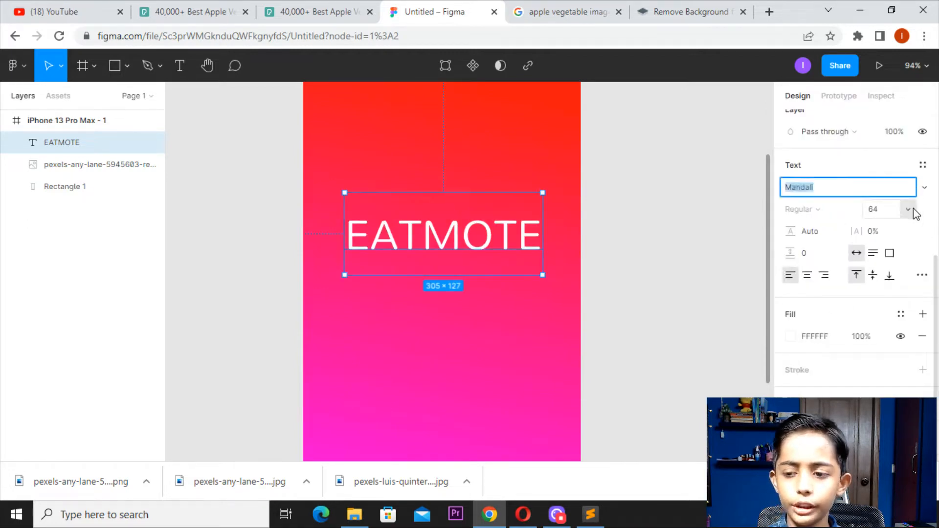
click(926, 191)
scroll(918, 313, down, 15)
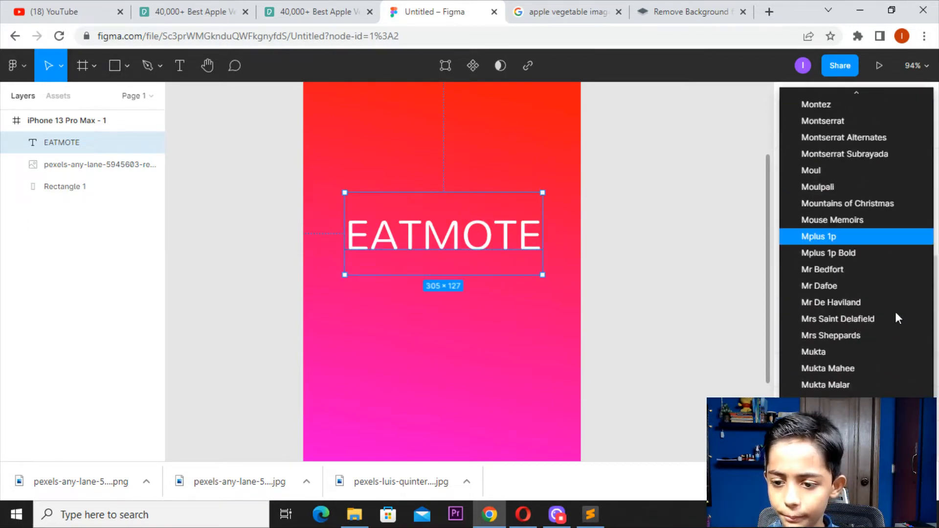
scroll(887, 318, down, 1)
click(887, 319)
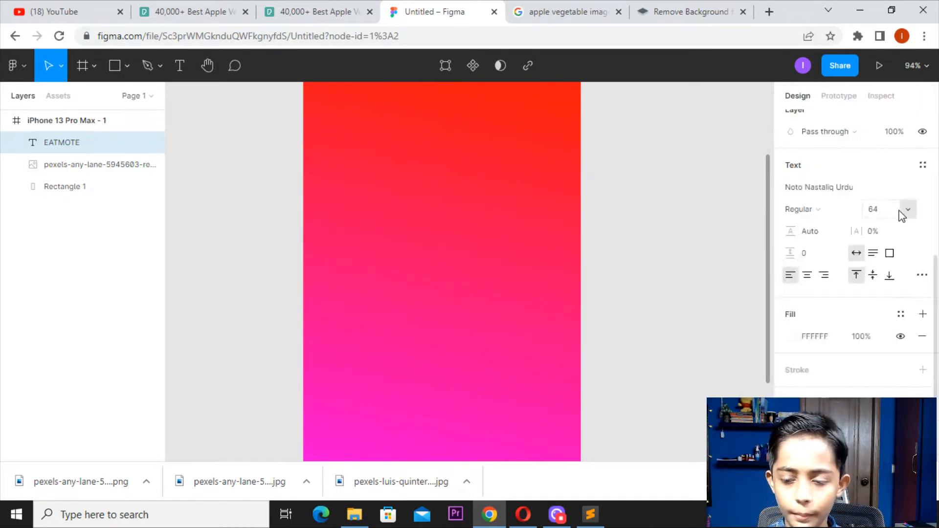
Step: Try Nothing You Could Do and Noticia Text on the EATMOTE title
click(913, 191)
click(925, 188)
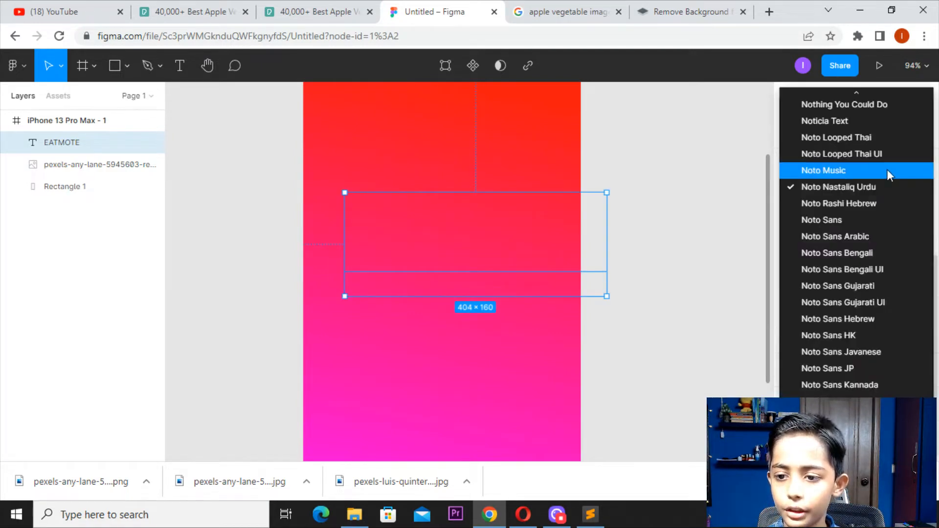
click(879, 168)
click(919, 193)
click(900, 139)
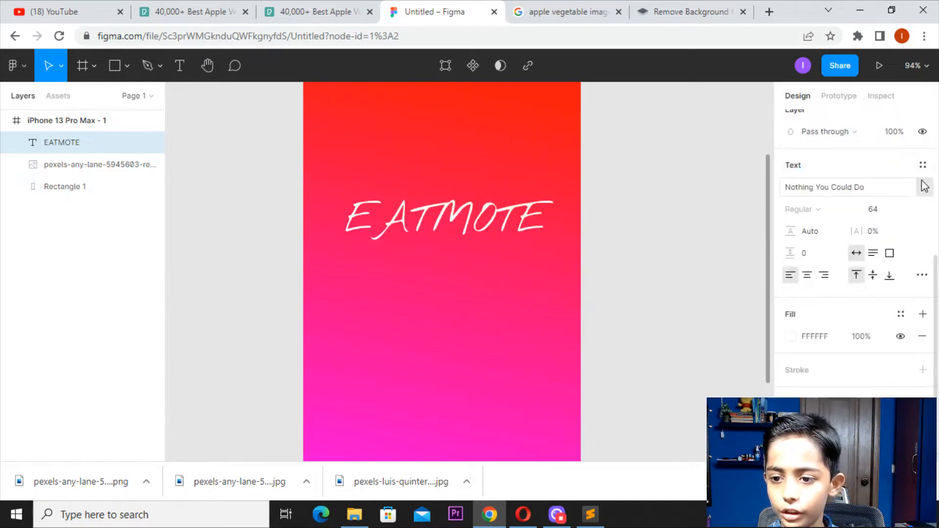
click(920, 193)
click(917, 195)
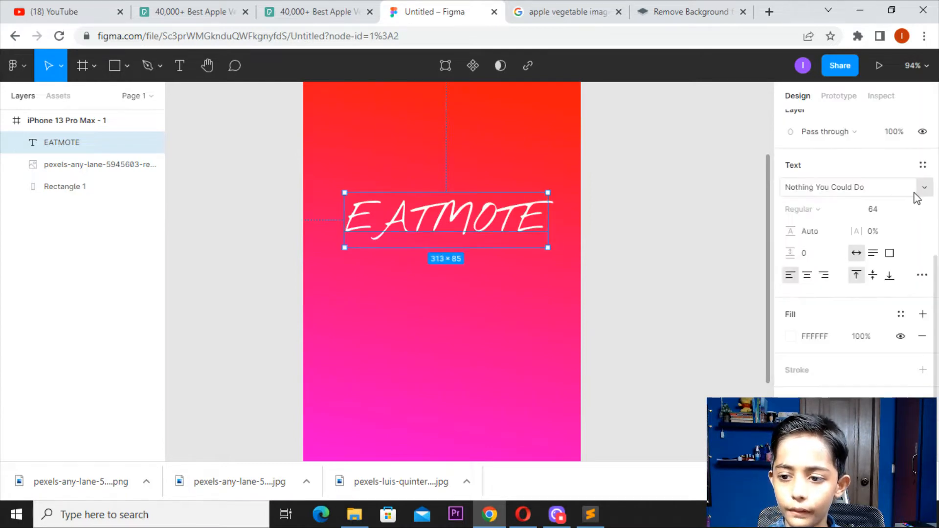
click(917, 195)
click(901, 204)
Step: Set the EATMOTE text's font to Nosifer
click(914, 196)
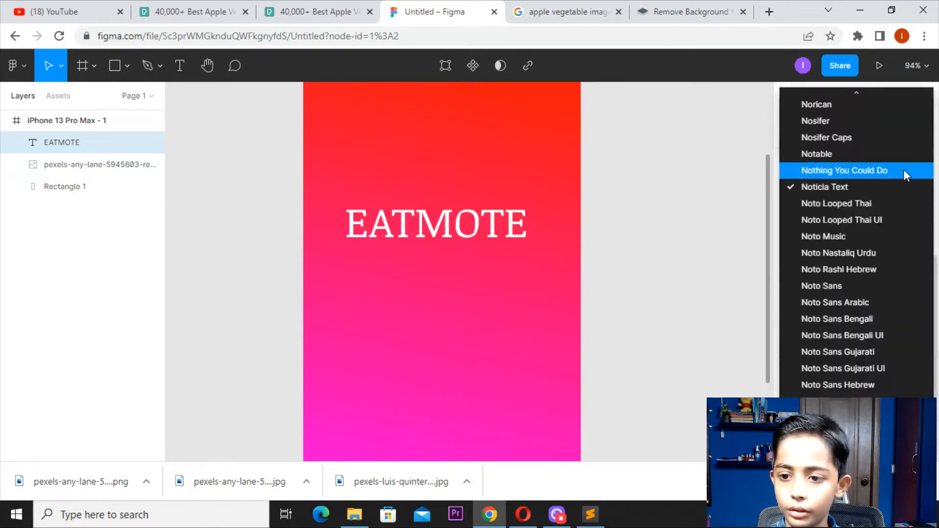
click(787, 122)
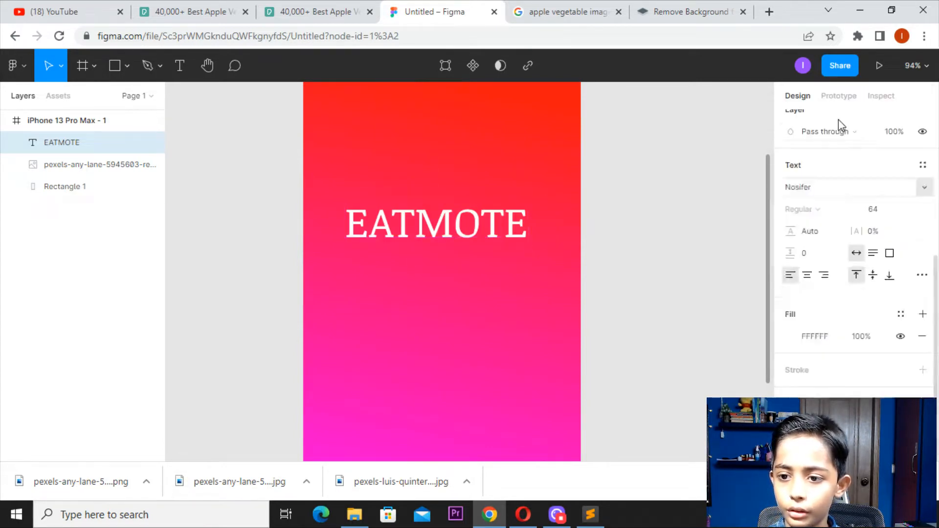
click(696, 201)
Step: Try scaling the EATMOTE text's box, undo it, set the font size to 40 and shift the text within the frame
click(566, 216)
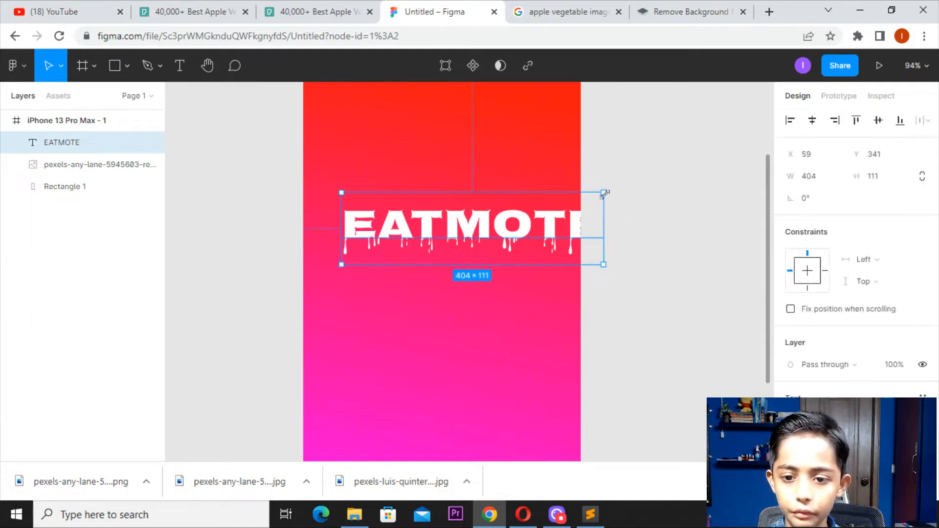
drag(605, 194, 531, 205)
key(ctrl+z)
scroll(909, 335, down, 4)
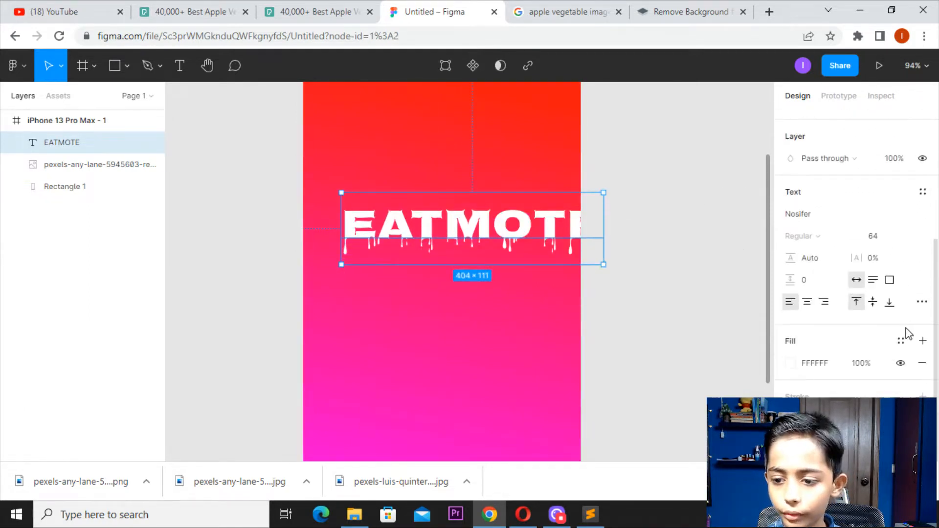
click(916, 236)
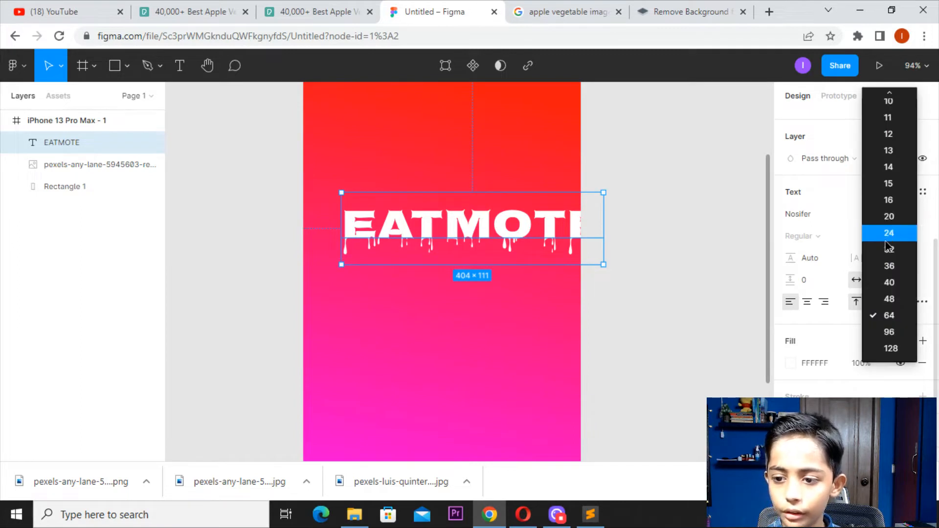
click(889, 282)
drag(455, 226, 480, 232)
Step: Set the EATMOTE text's font size to 48 and move the text slightly up in the frame
scroll(482, 234, down, 3)
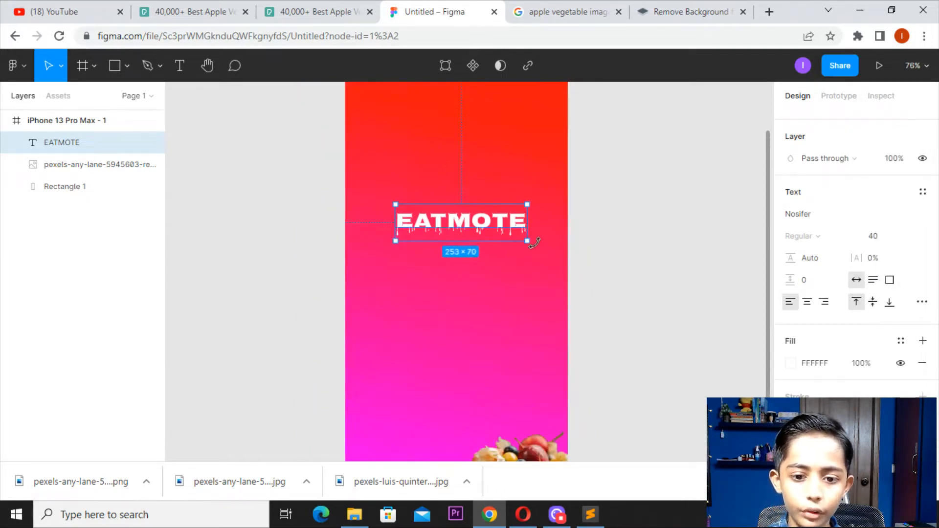
scroll(578, 294, up, 3)
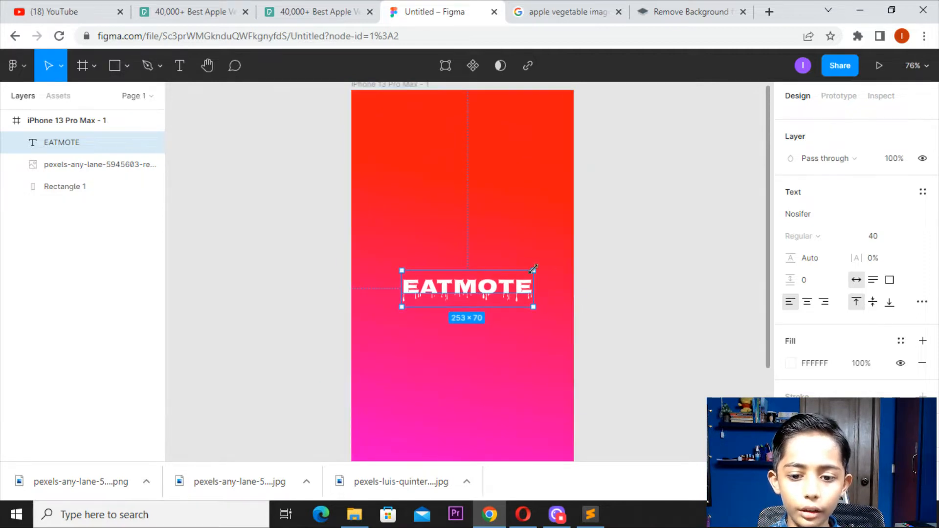
click(905, 240)
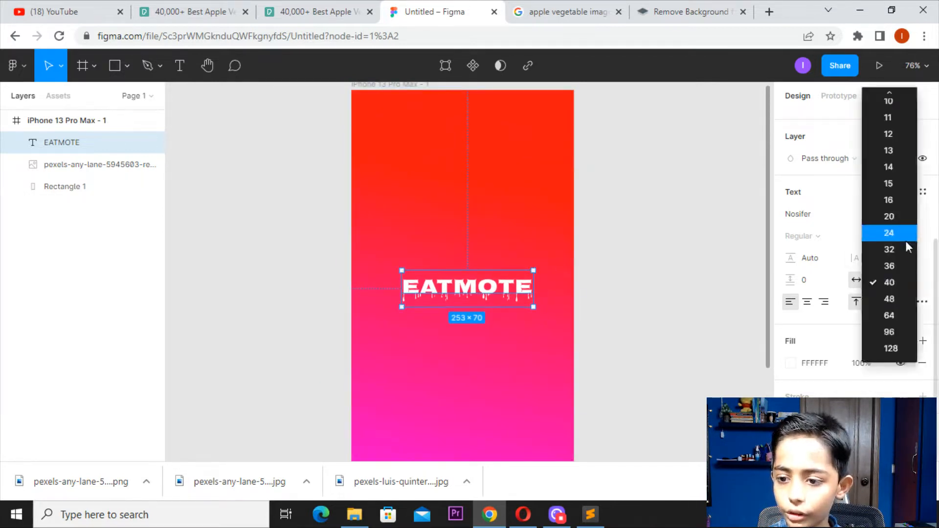
click(890, 299)
drag(502, 294, 491, 273)
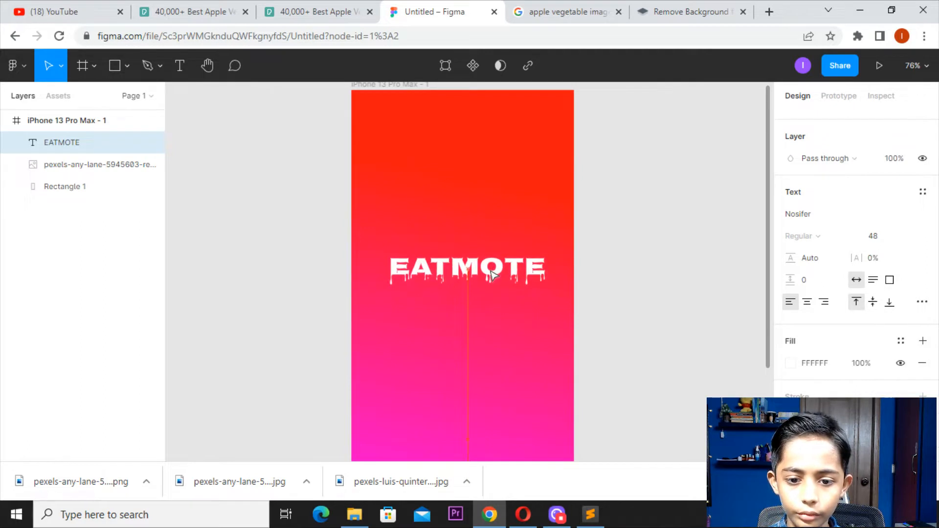
click(657, 242)
Step: Move the EATMOTE text down towards the frame's middle, to a Y position of about 365
ctrl+scroll(657, 241, down, 3)
click(520, 266)
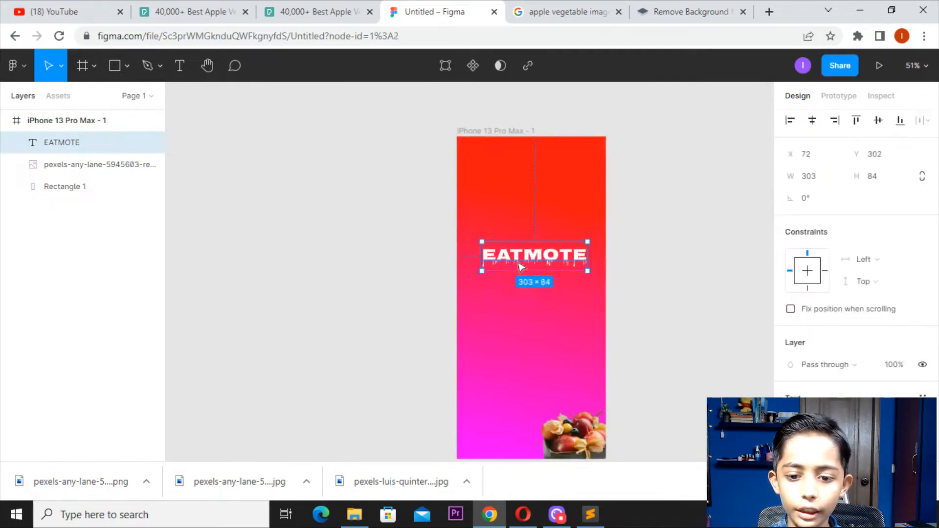
drag(520, 267, 520, 279)
double_click(519, 280)
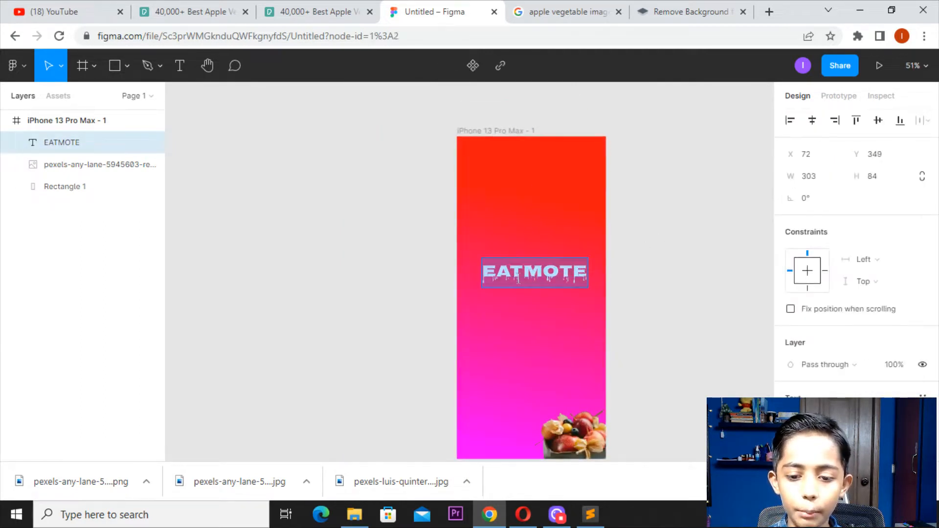
click(641, 255)
drag(573, 277, 577, 278)
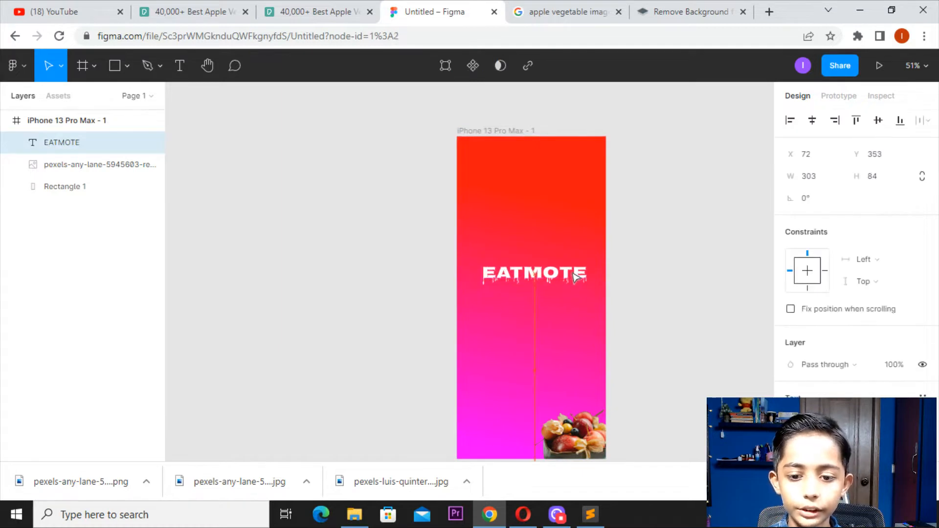
click(668, 263)
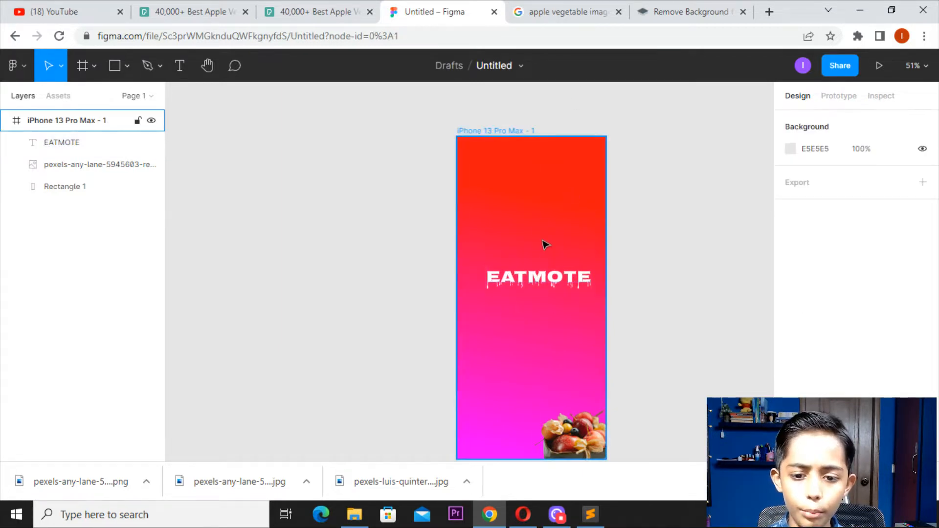
Step: Nudge the EATMOTE text left to X 66 to center it horizontally in the frame
click(568, 277)
key(Left)
key(Left)
key(Left)
key(Left)
key(Left)
key(Left)
key(Left)
key(Left)
key(Left)
key(Left)
key(Left)
key(Left)
key(Left)
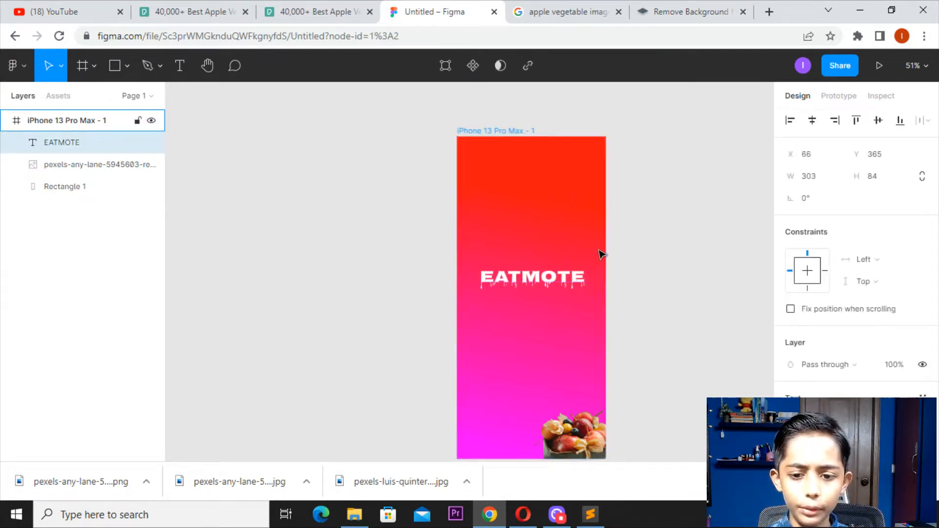
key(Escape)
Step: Switch to the Google results for apple vegetable images and clear the search query
click(568, 11)
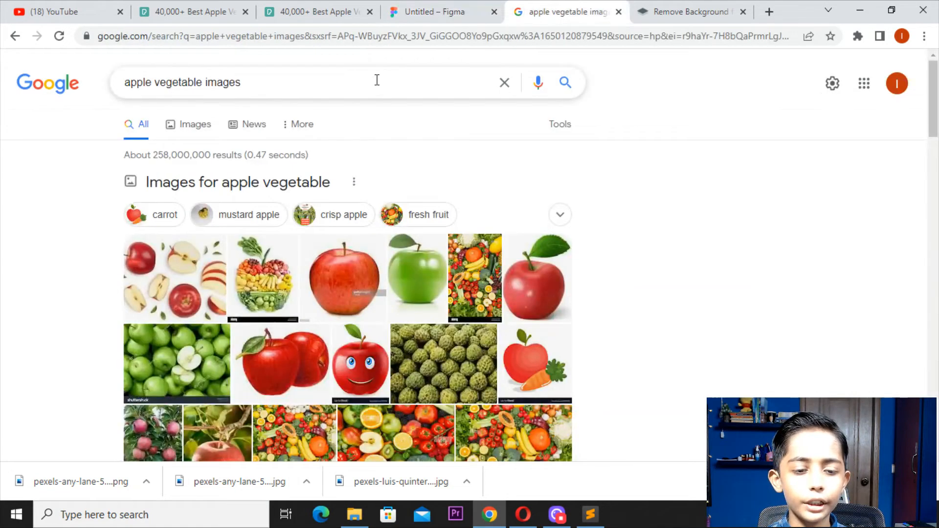
drag(377, 80, 116, 64)
key(BackSpace)
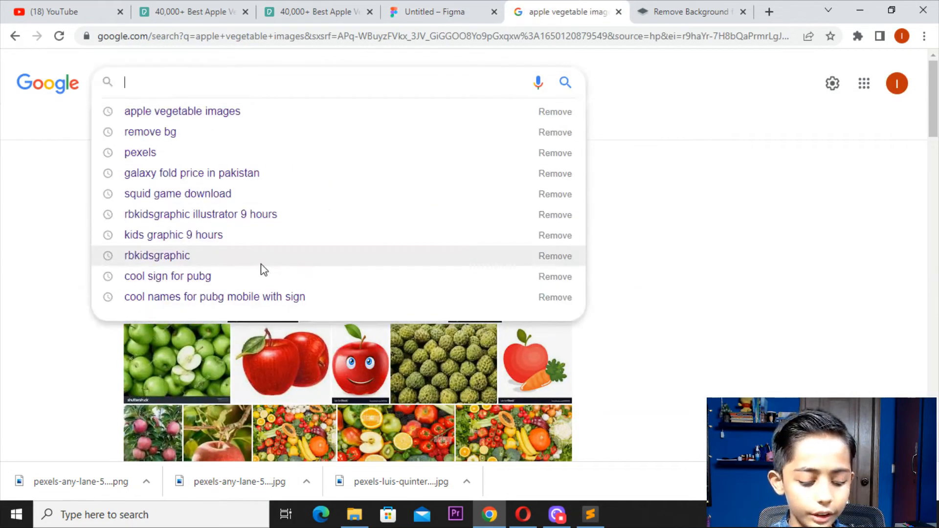
text(LE)
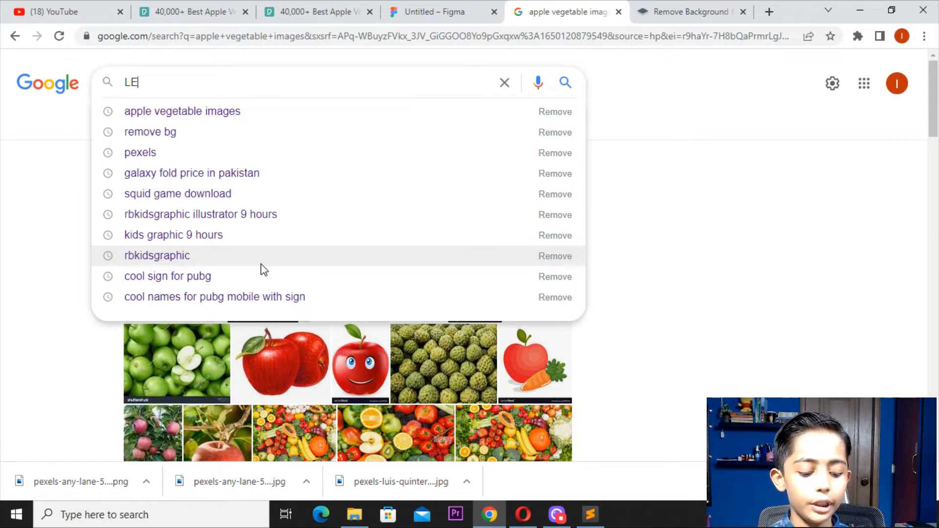
text(AF)
key(BackSpace)
key(BackSpace)
key(BackSpace)
key(BackSpace)
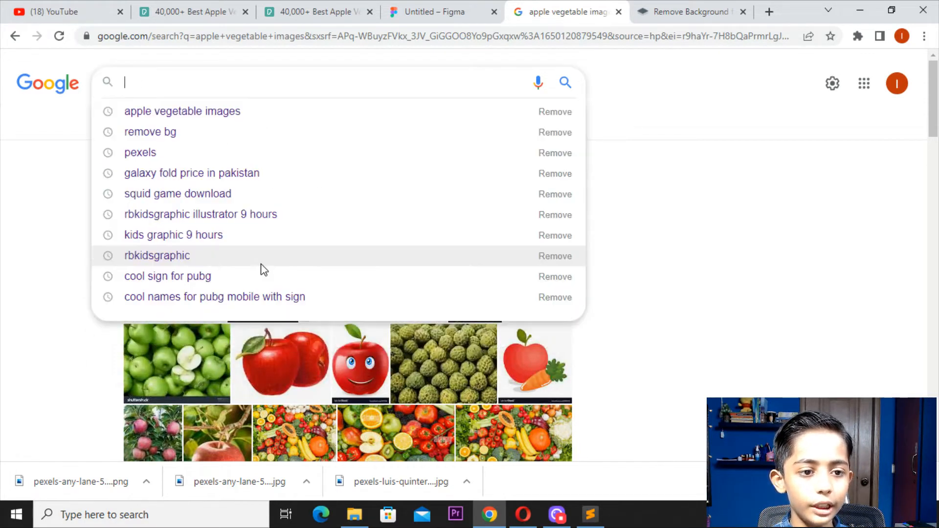
Step: Search Google for "LEAF IMAGES IN WHITE" and show the image results
text(LEAFIMAG)
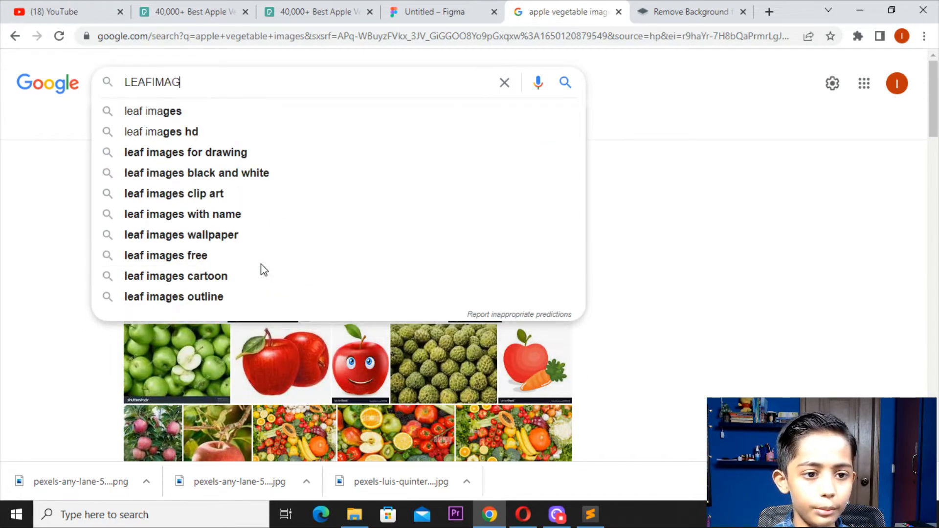
key(BackSpace)
key(BackSpace)
key(BackSpace)
text(IMAGES )
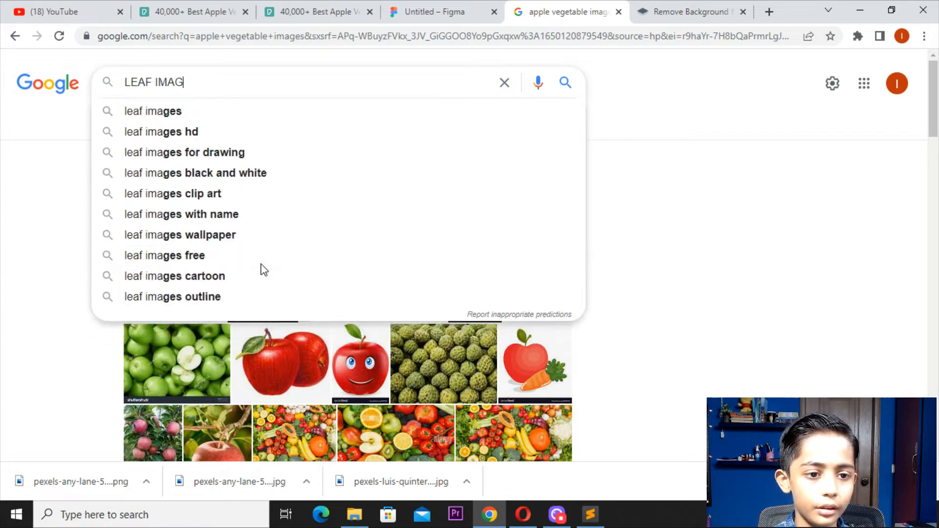
text(IN WHITE)
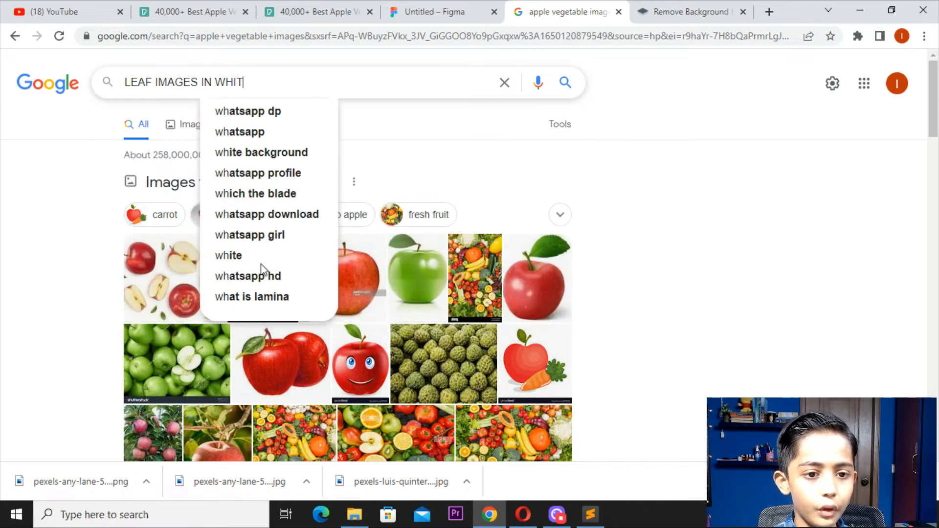
key(Return)
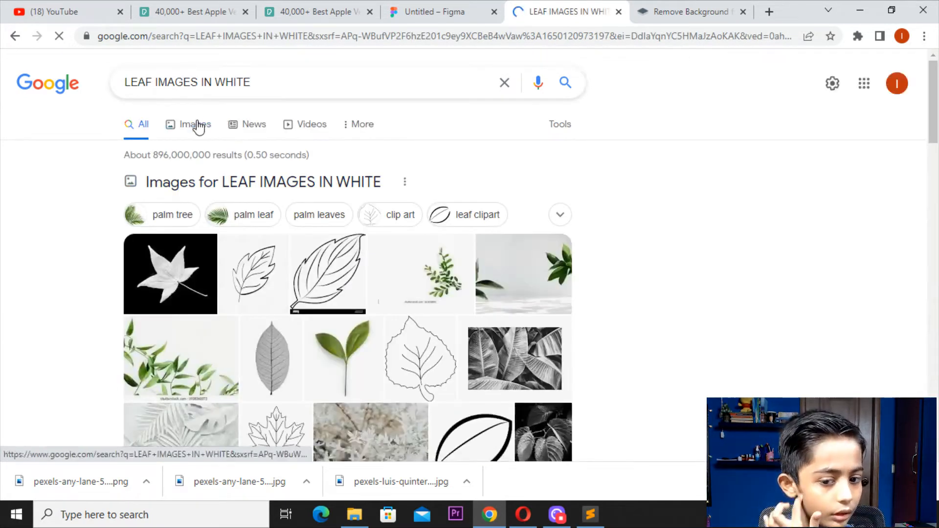
click(196, 125)
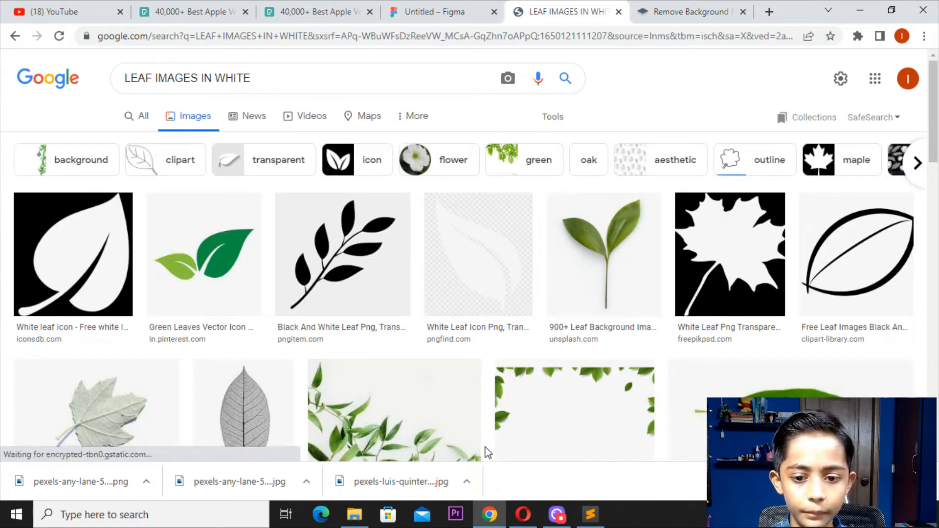
Step: Open the White Leaf Icon PNG from pngfind.com in the image results and save it as download (1).png
click(503, 256)
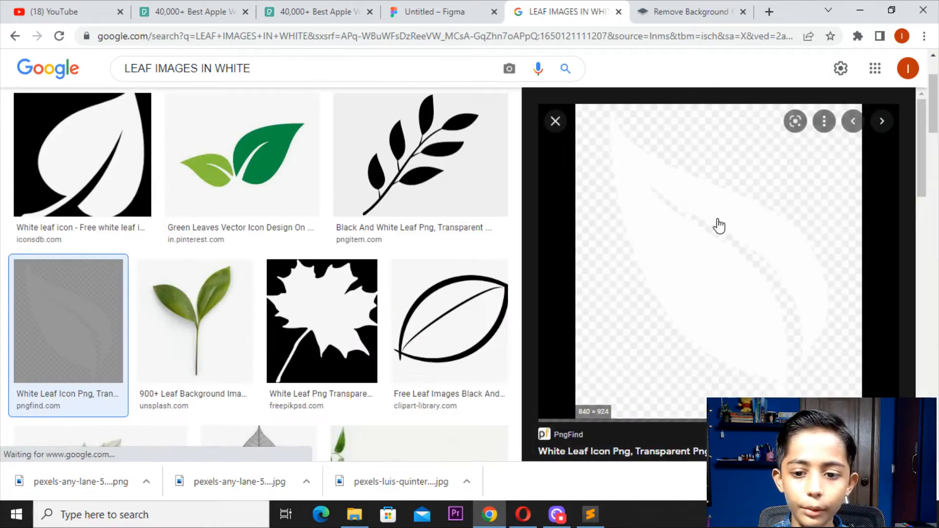
right_click(719, 226)
click(763, 362)
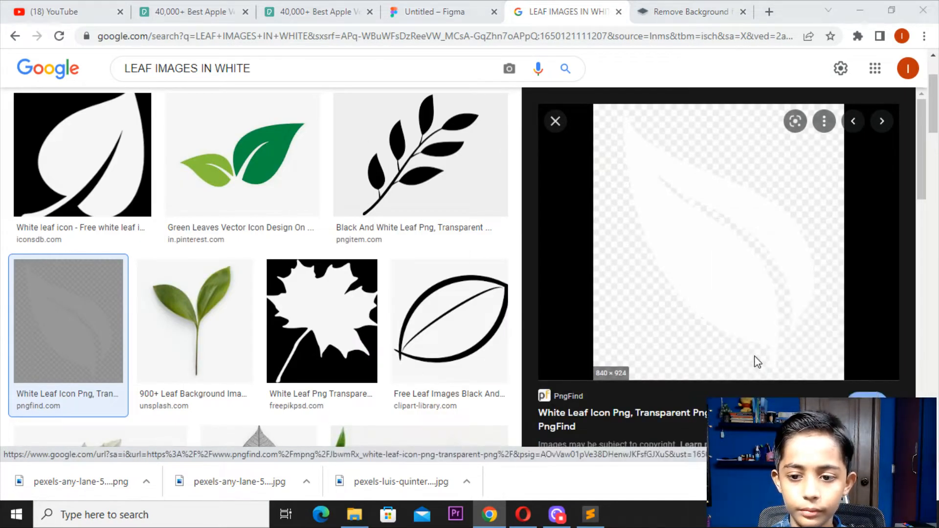
click(355, 308)
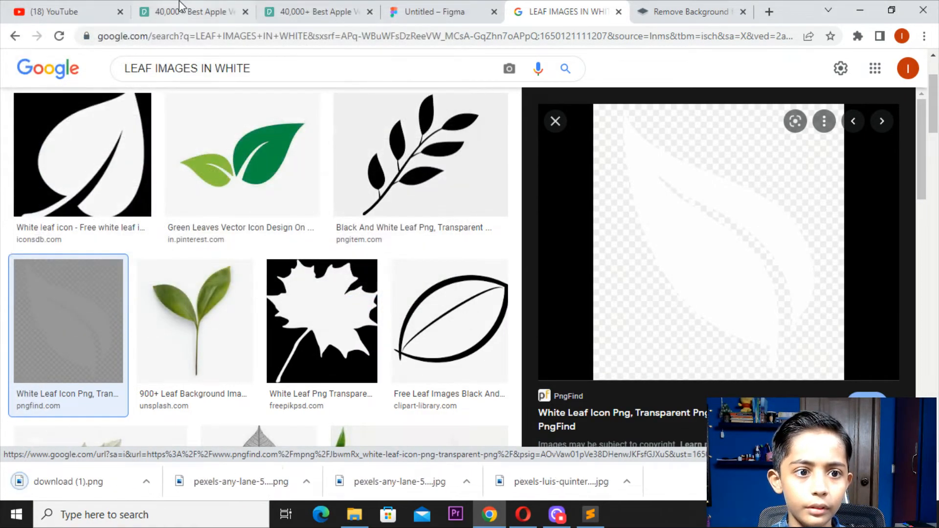
Step: Switch to Figma, try placing the saved download (1) leaf image in the phone frame above EATMOTE, and delete it
click(179, 6)
click(101, 6)
click(473, 6)
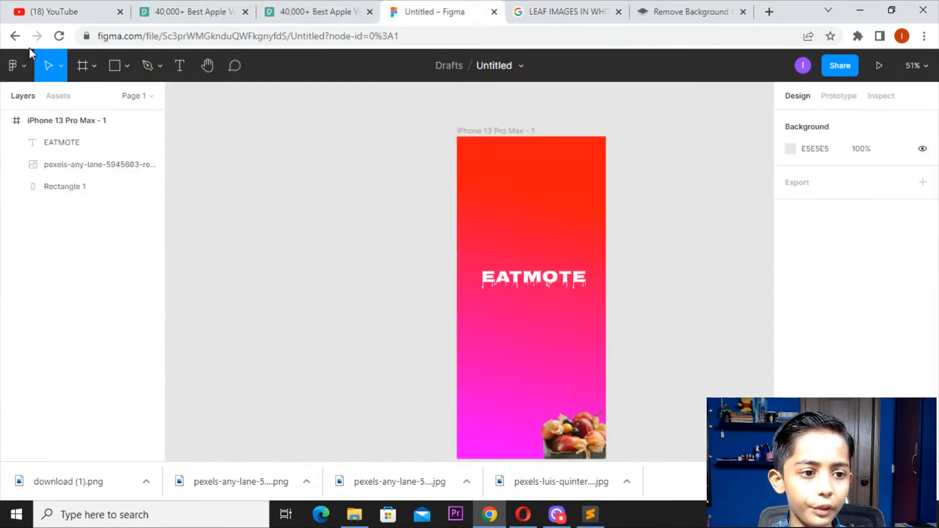
click(14, 65)
mouse_move(59, 148)
click(181, 200)
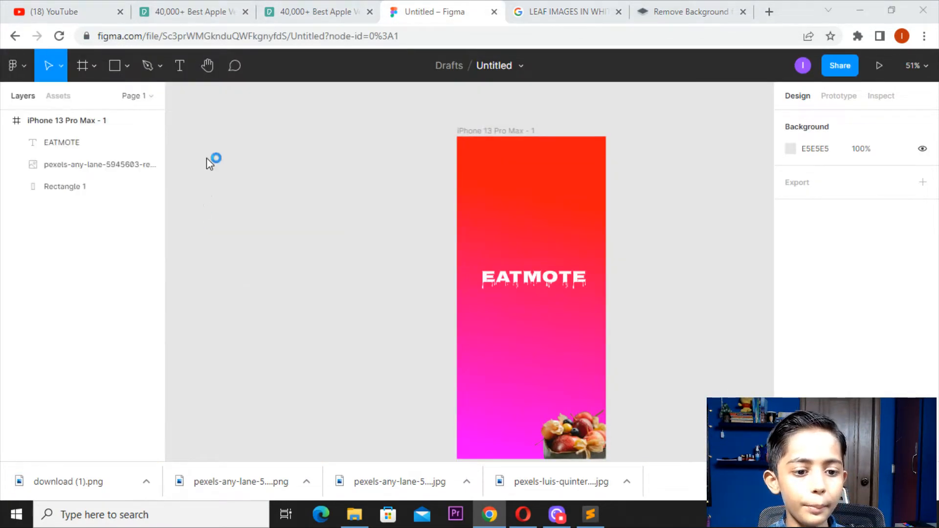
double_click(185, 118)
drag(523, 193, 571, 226)
key(Delete)
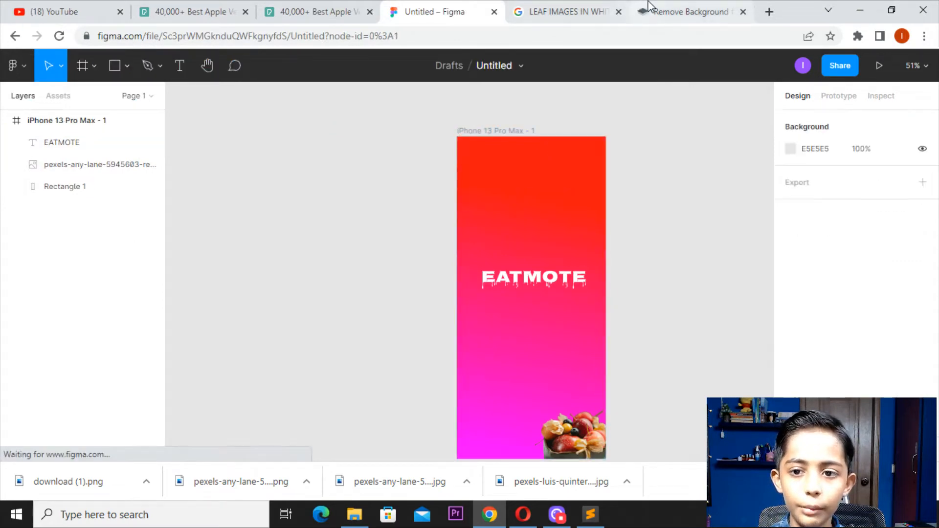
Step: Switch to remove.bg, upload the download (1) leaf image to strip its background, and download the result
click(685, 12)
scroll(391, 157, up, 2)
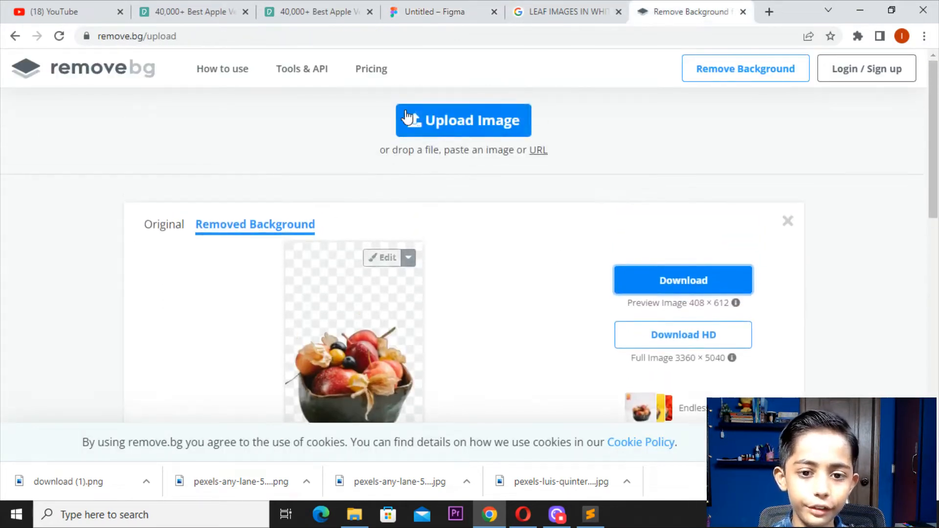
click(416, 121)
double_click(186, 119)
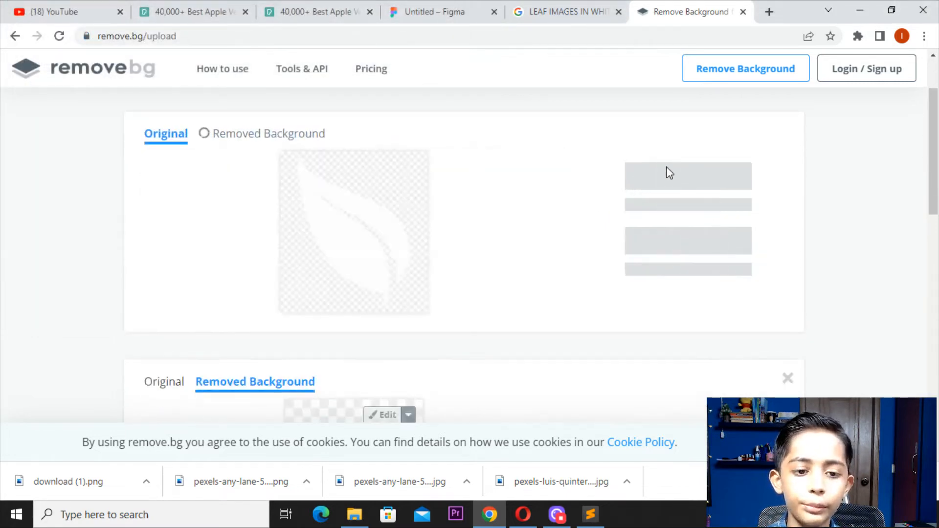
click(701, 168)
Step: Switch to Figma and place download__1_-removebg-preview above the EATMOTE title at about 131 × 151
click(421, 7)
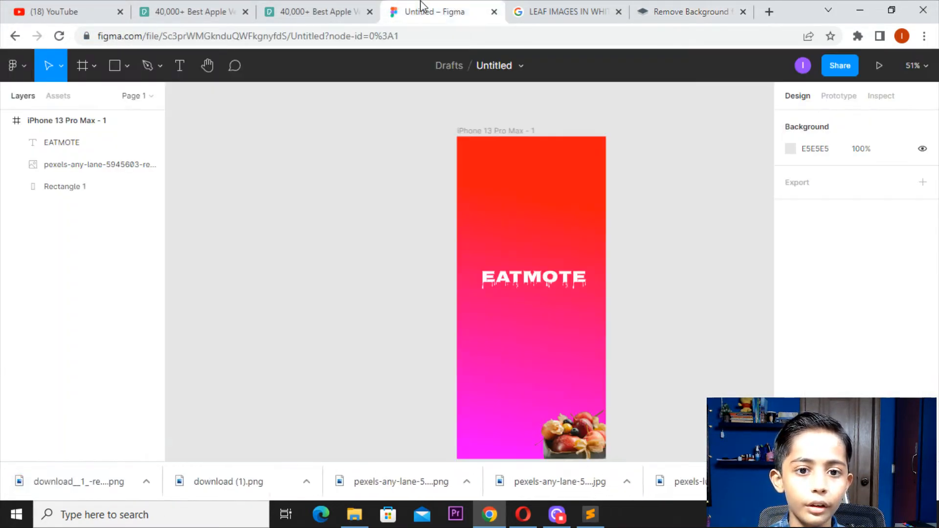
click(15, 66)
mouse_move(73, 155)
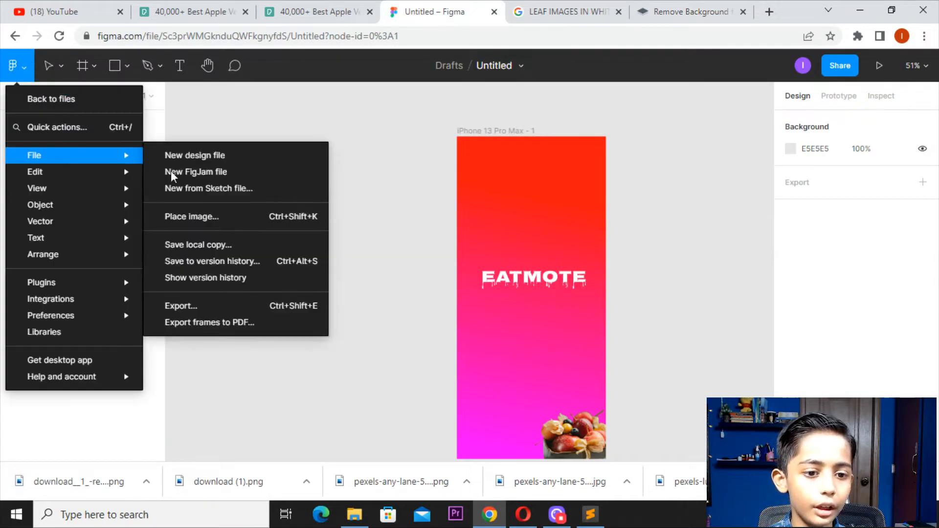
click(215, 214)
double_click(230, 119)
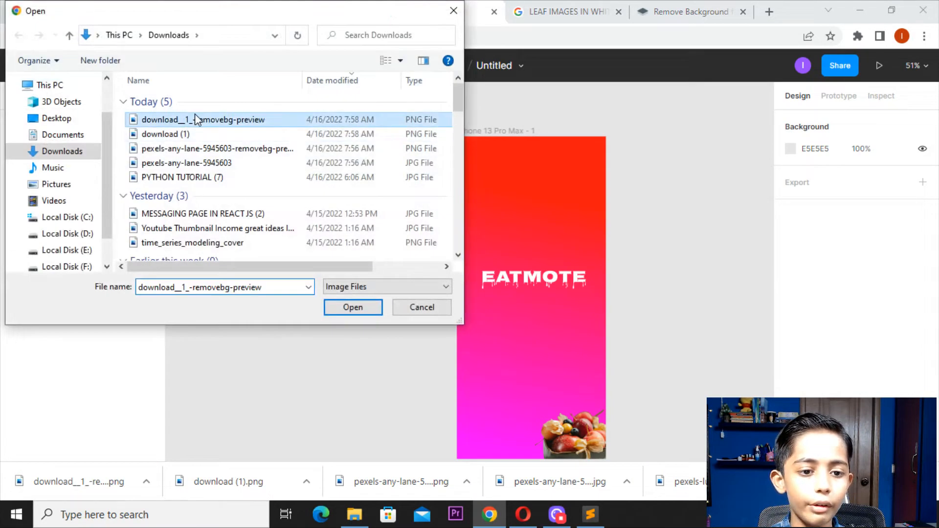
drag(524, 212, 569, 262)
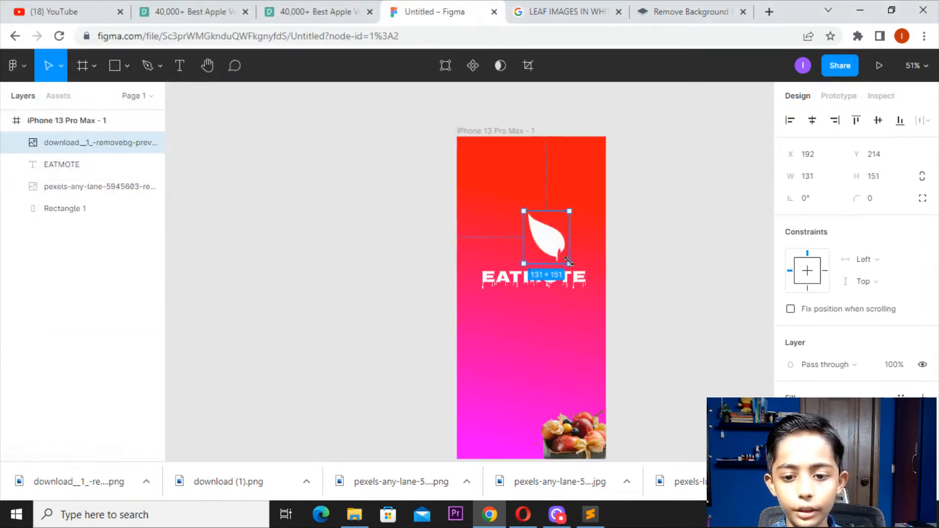
Step: Shrink the leaf to about 48 × 55 above the final E of EATMOTE and duplicate it to the right
scroll(569, 261, up, 5)
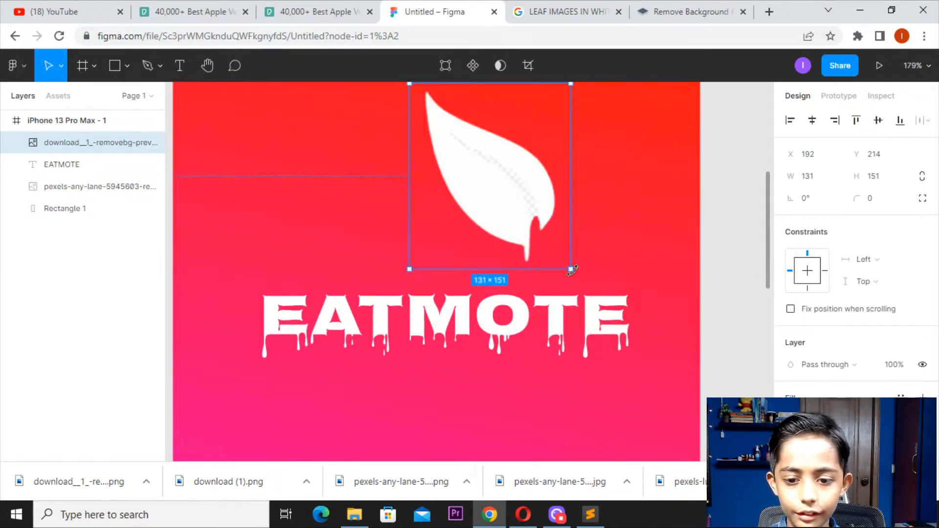
drag(571, 269, 649, 282)
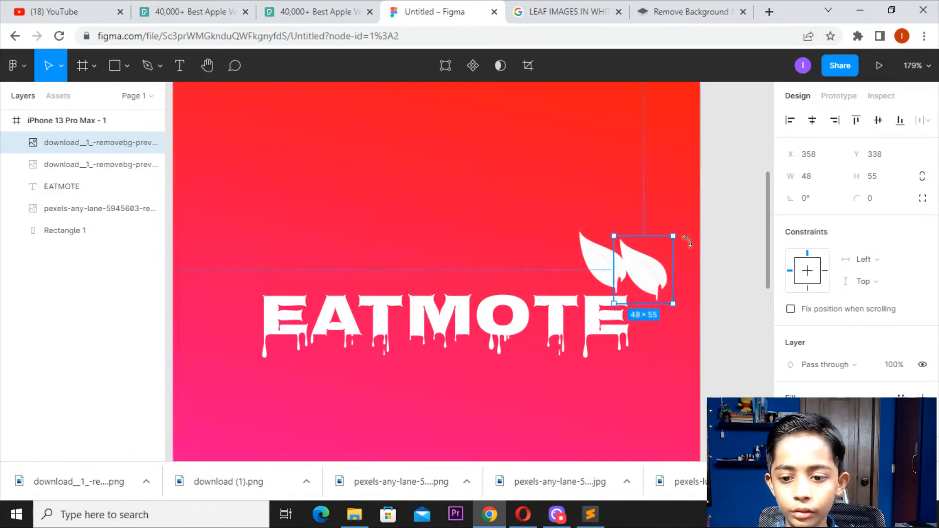
Step: Rotate the duplicate leaf to about -85° and move it against the first leaf so they form a sprout
drag(688, 241, 717, 313)
drag(664, 282, 642, 270)
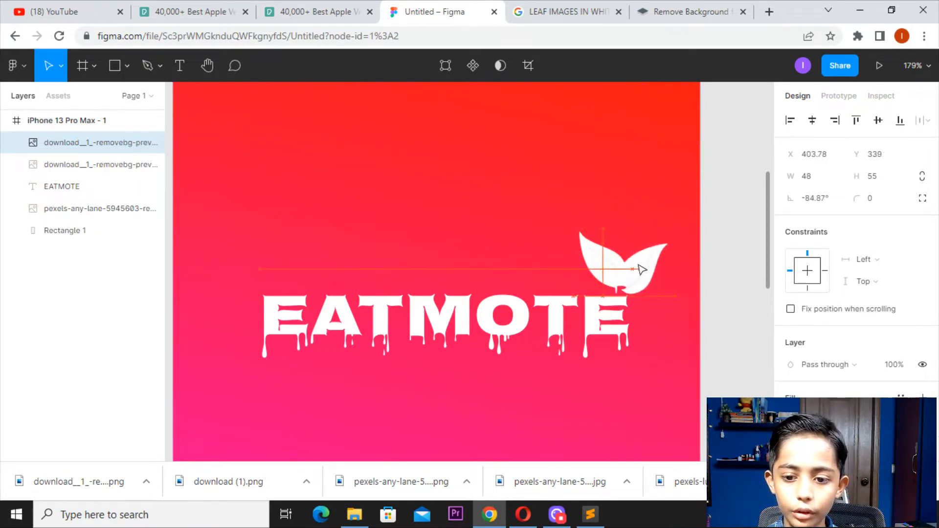
click(720, 290)
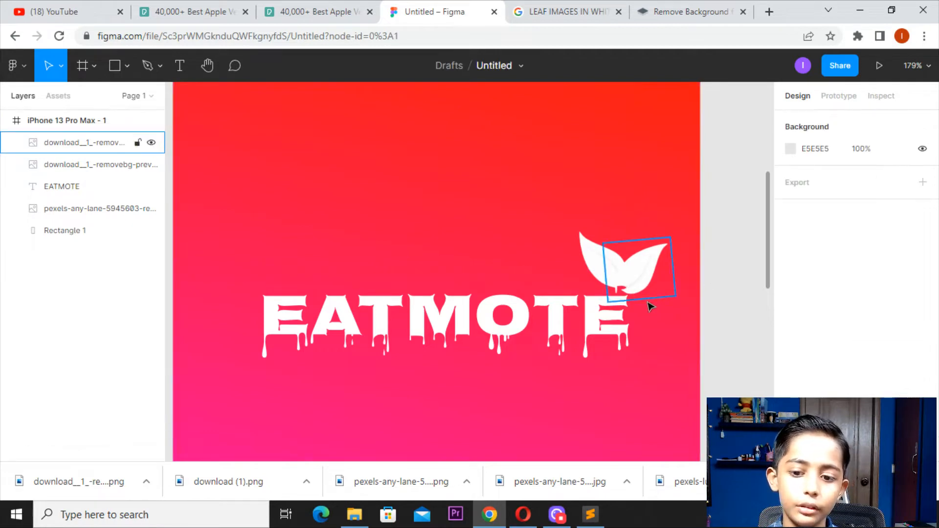
Step: Lock the iPhone 13 Pro Max - 1 frame
scroll(649, 304, down, 5)
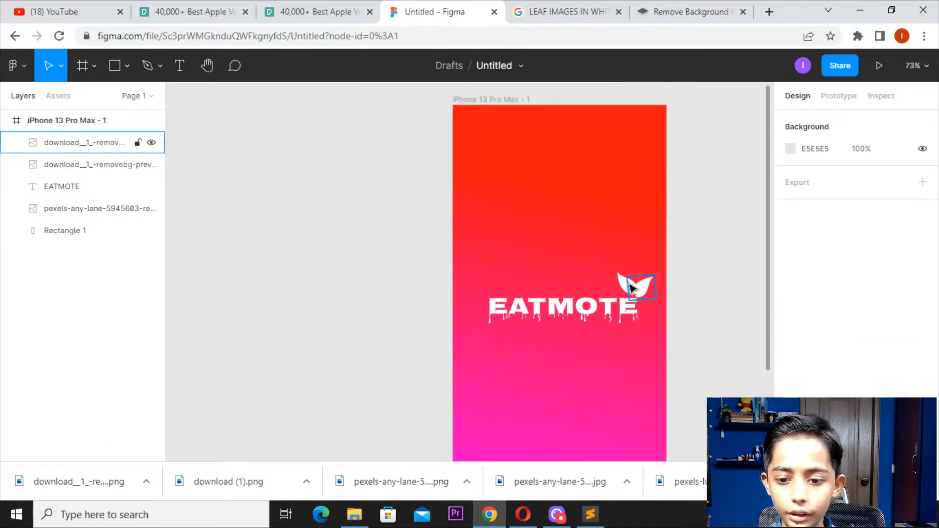
click(664, 251)
right_click(657, 266)
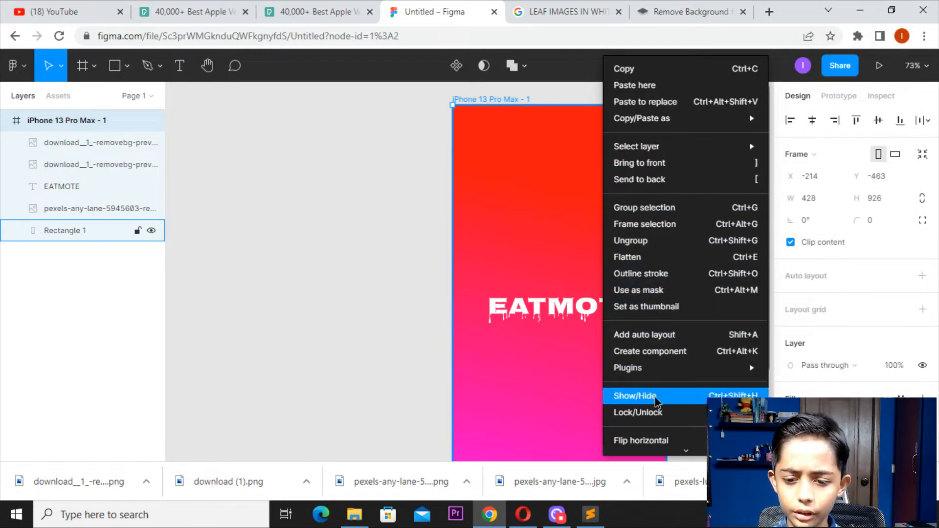
click(655, 414)
click(677, 231)
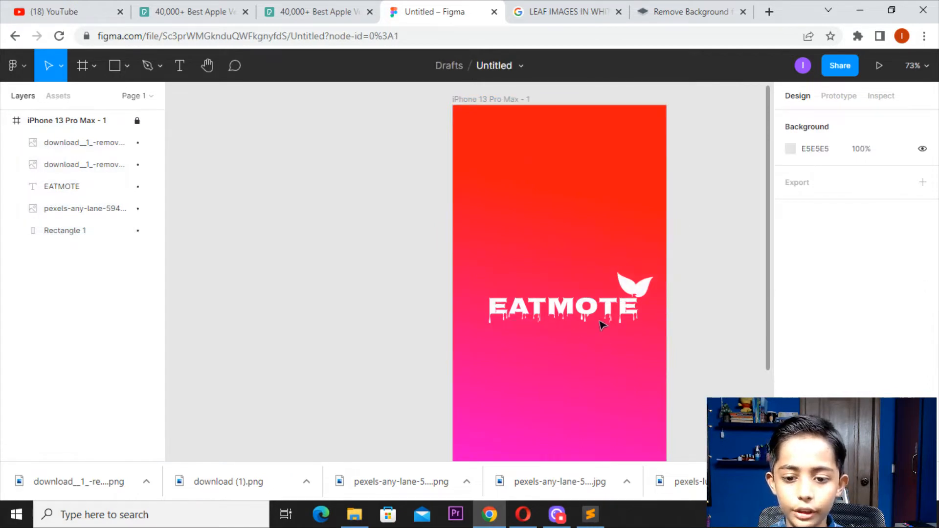
Step: Unlock the phone frame and try to area-select the EATMOTE title together with both leaves
scroll(610, 264, down, 2)
click(615, 273)
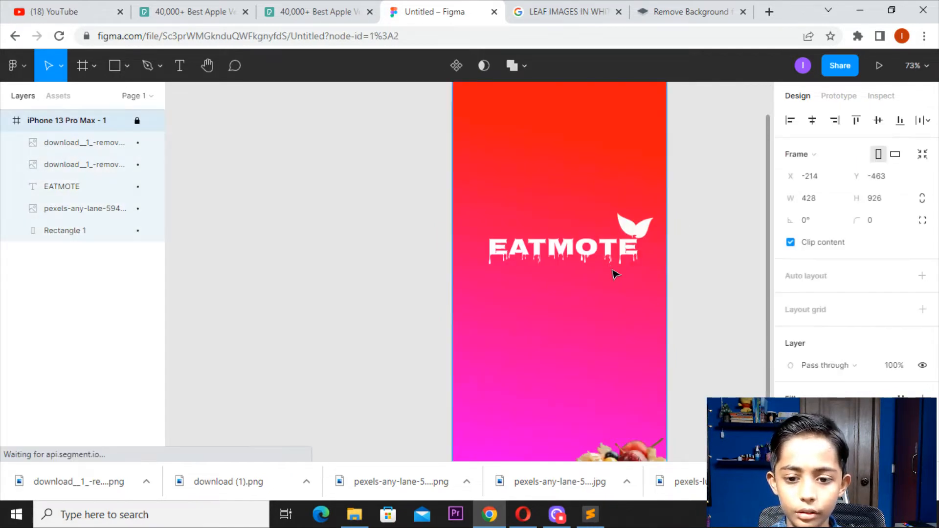
scroll(614, 272, up, 3)
click(597, 187)
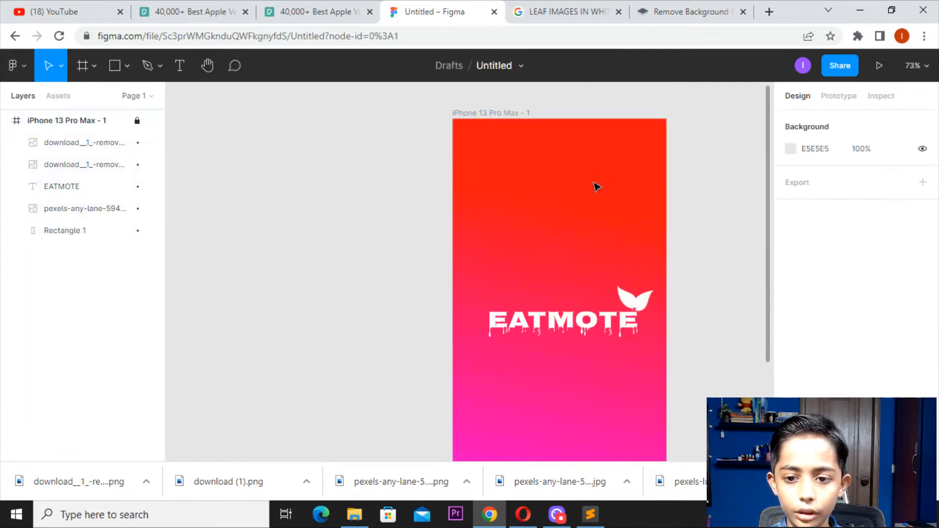
click(582, 328)
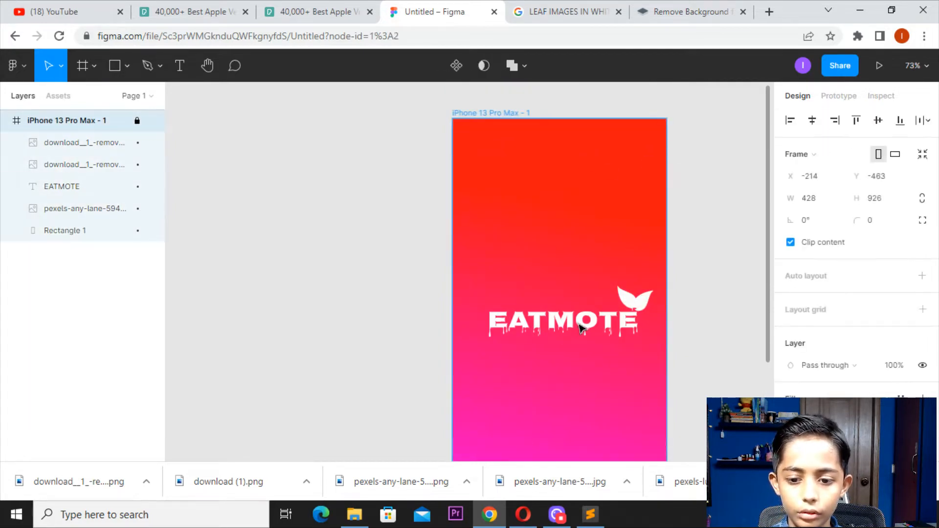
click(589, 181)
click(724, 241)
drag(673, 248, 566, 328)
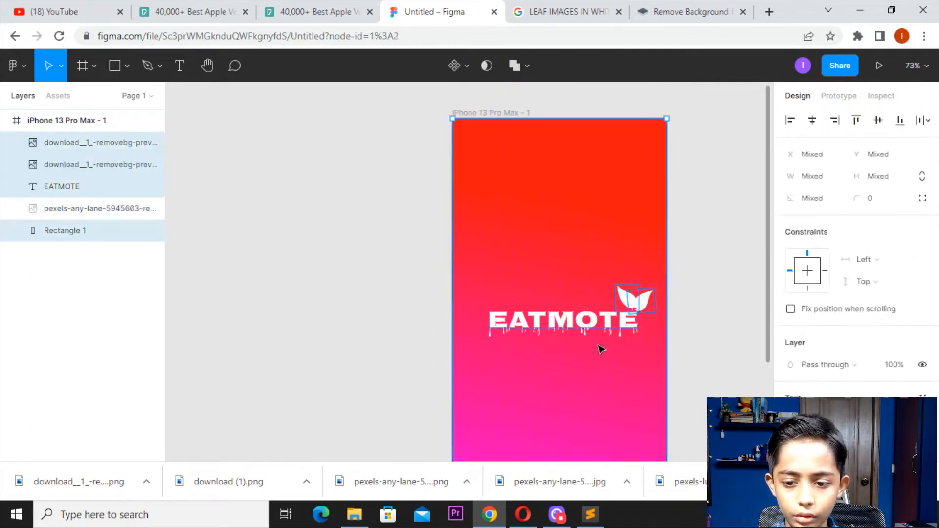
click(717, 307)
Step: Undo the move made inside the phone frame and lock the frame again
double_click(577, 171)
drag(577, 172, 503, 218)
key(ctrl+z)
right_click(531, 215)
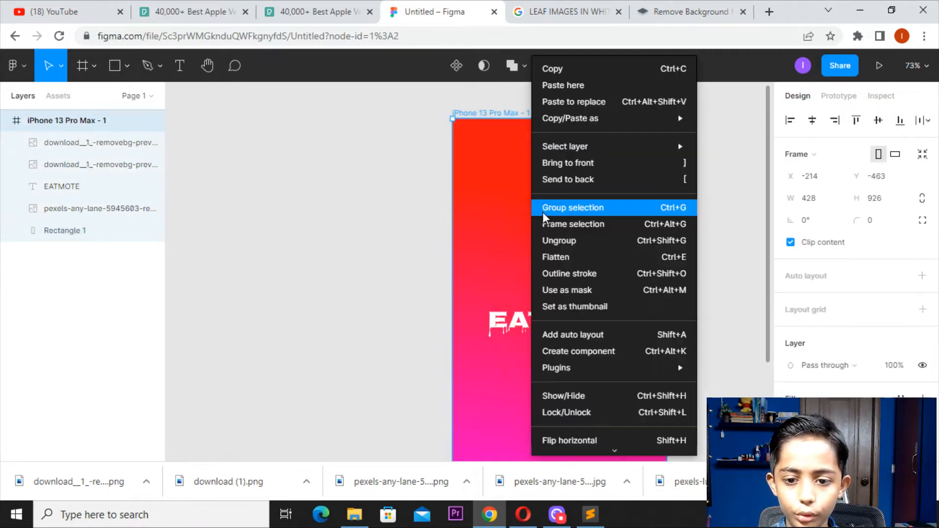
click(569, 411)
click(720, 296)
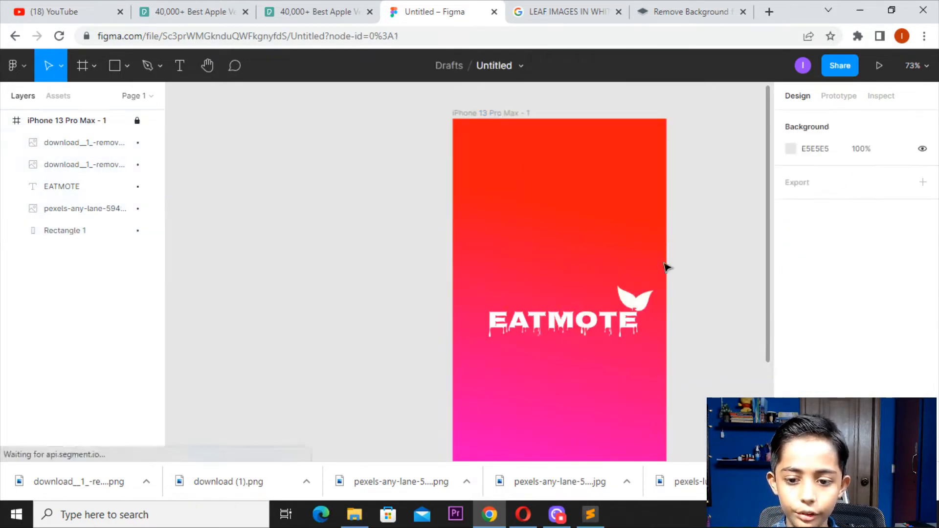
Step: Try to area-select content in the locked phone frame, and unlock the frame again
drag(626, 337, 526, 424)
click(525, 349)
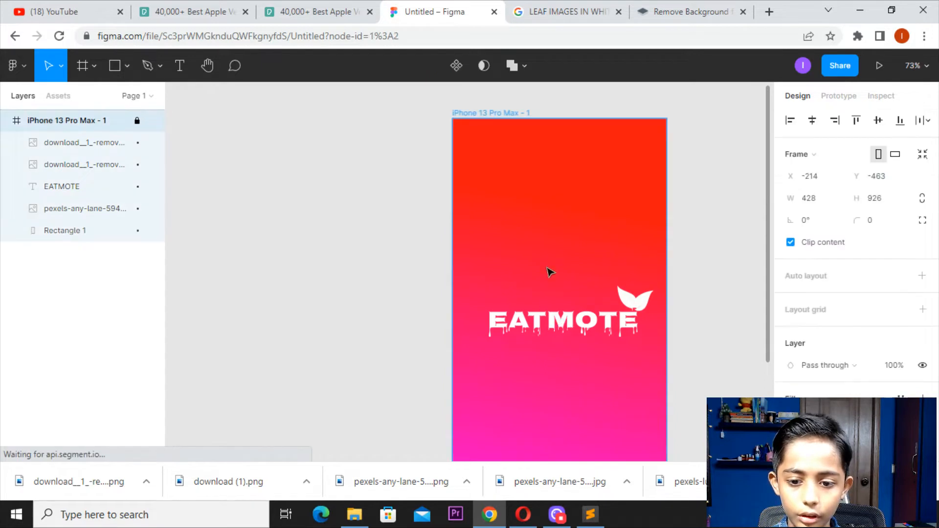
click(713, 193)
Step: Select the EATMOTE title with both leaves and nudge them slightly left to center the logo in the frame
click(620, 306)
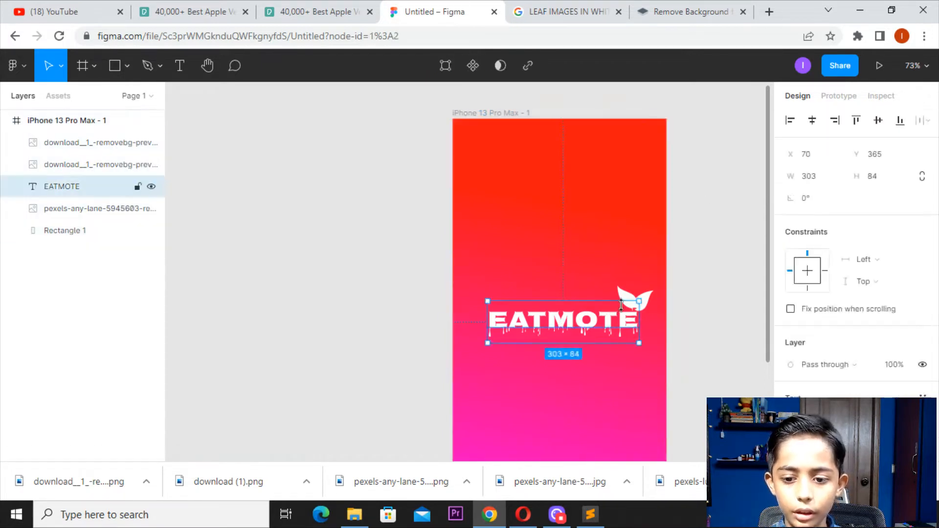
shift+click(639, 299)
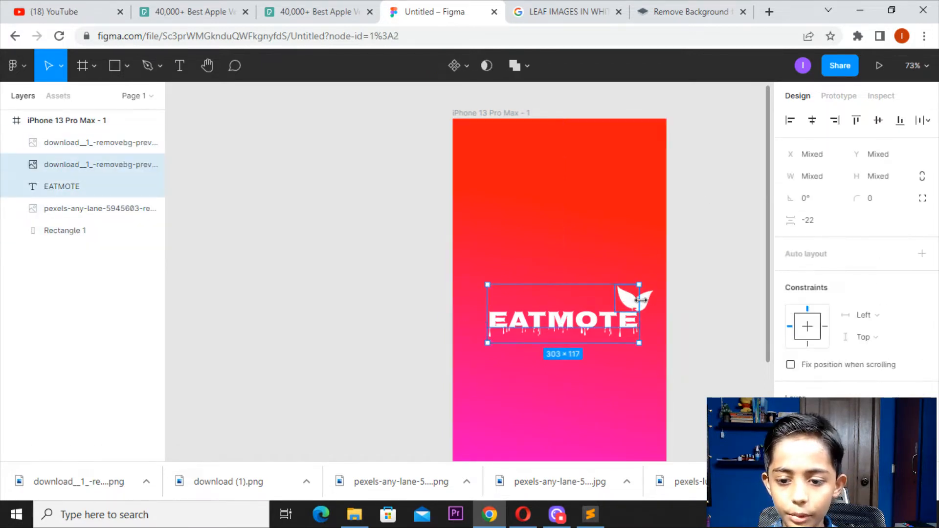
shift+click(659, 300)
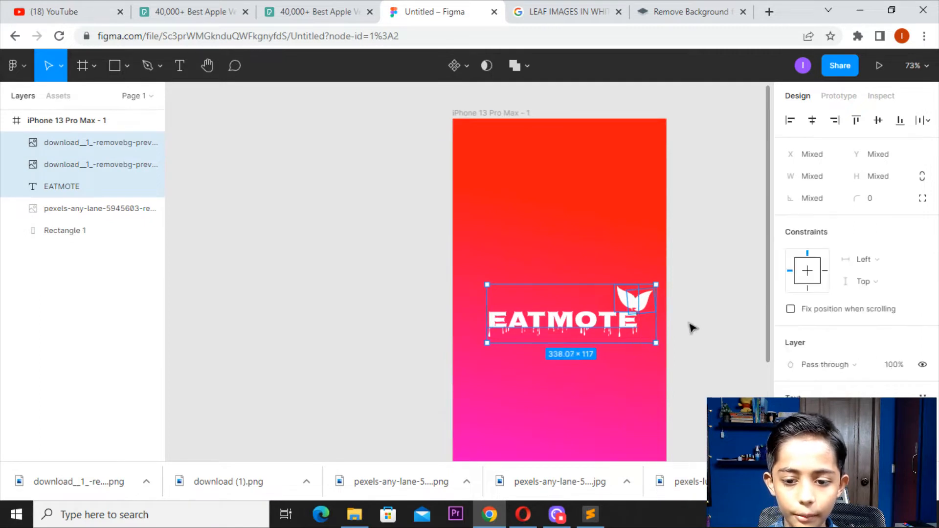
key(Left)
key(Left)
key(Left)
key(Left)
key(Left)
key(Left)
key(Left)
key(Left)
key(Right)
key(Right)
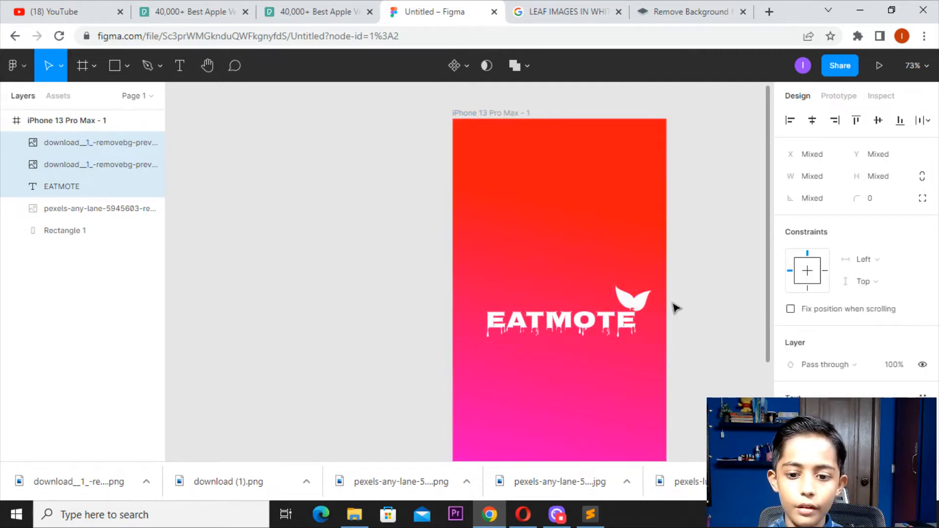
scroll(656, 292, down, 5)
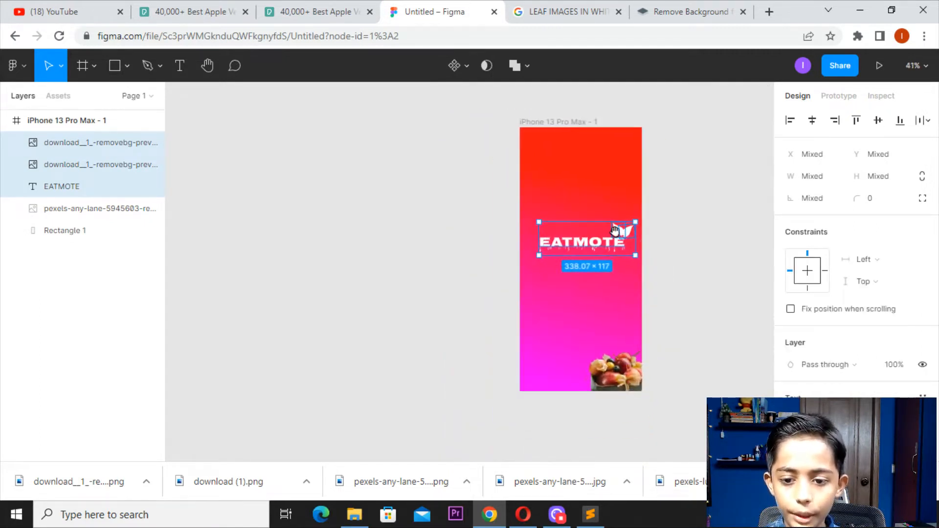
key(Left)
key(Left)
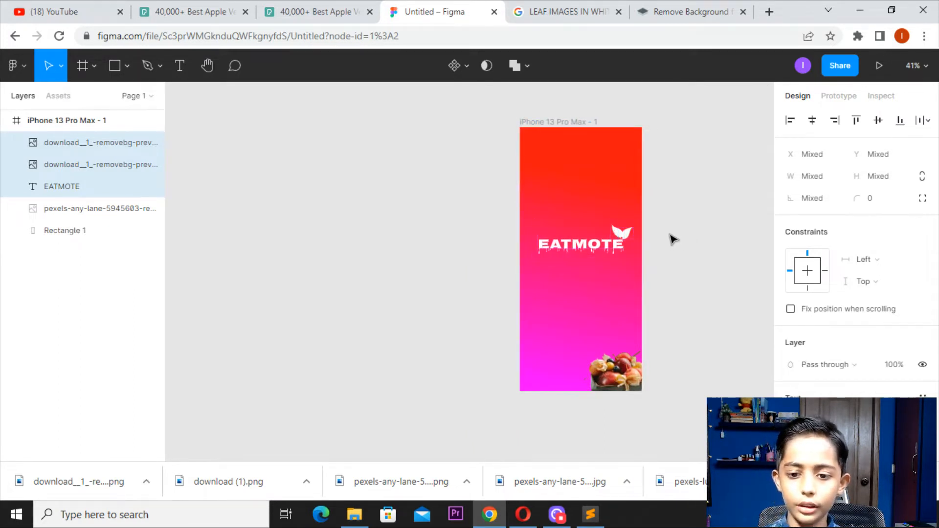
click(688, 242)
Step: Duplicate the finished phone frame directly to its right at X 239, Y -463, and select the copy
scroll(593, 302, right, 3)
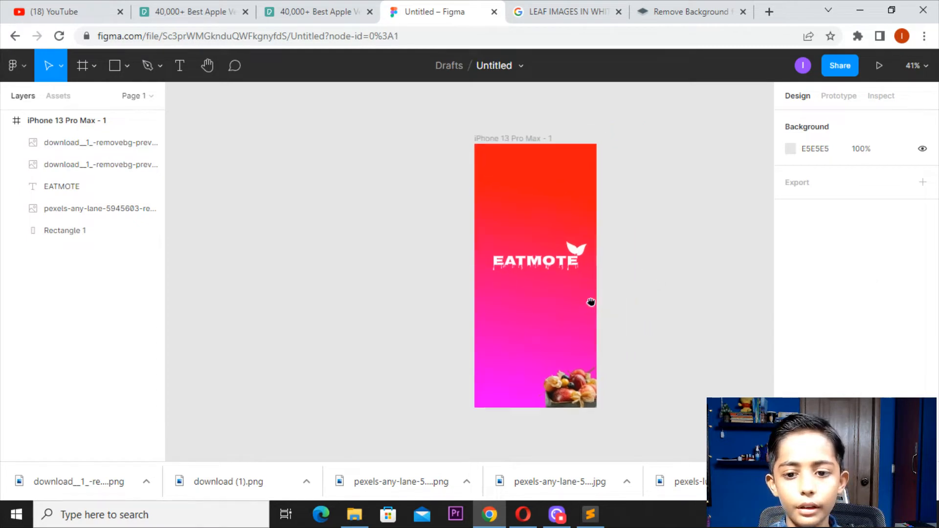
click(490, 171)
drag(490, 172, 617, 167)
key(Escape)
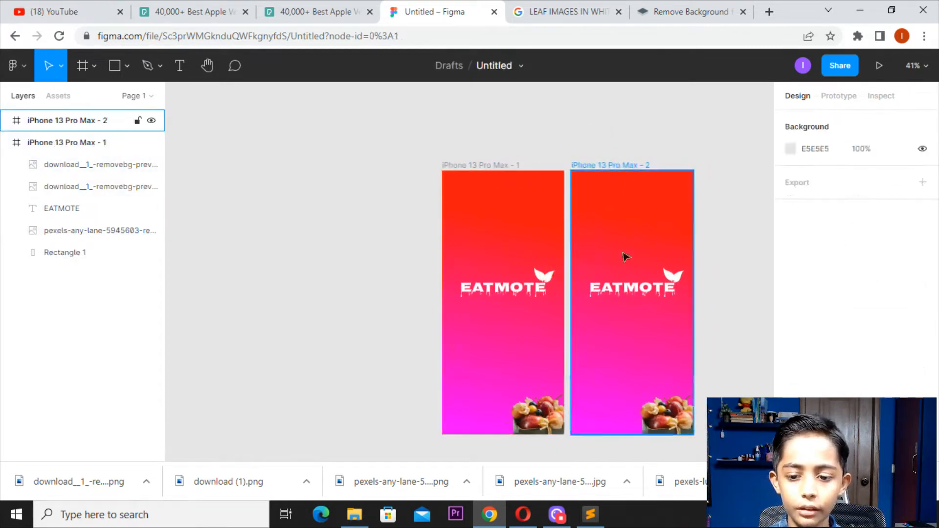
click(661, 393)
key(Escape)
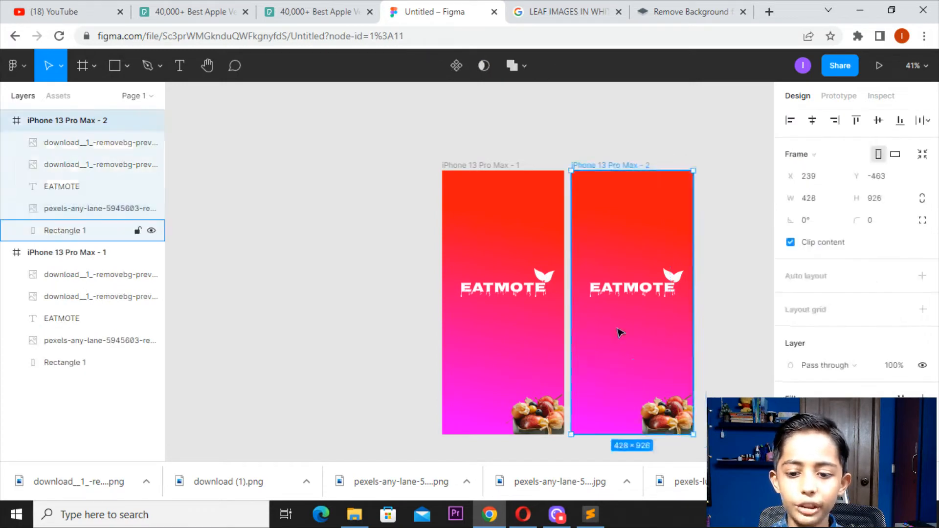
Step: Delete the EATMOTE title and both leaf images from the second phone frame
click(630, 293)
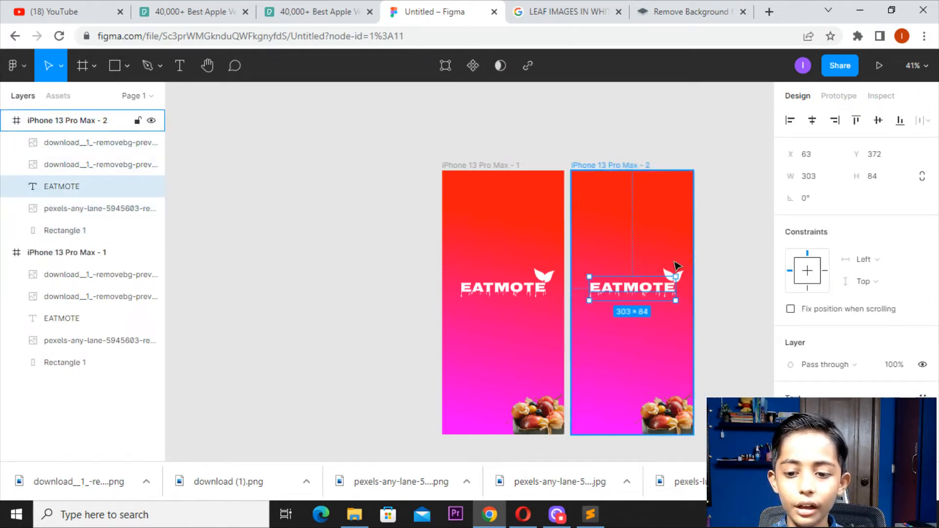
key(Delete)
click(676, 268)
key(Delete)
click(675, 268)
key(Delete)
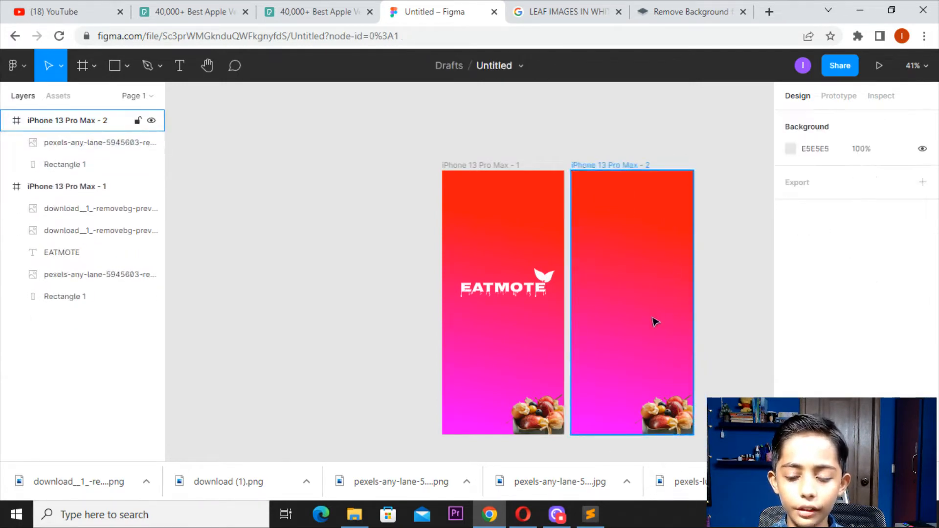
Step: Try to resize the second phone frame from its lower edge, corner and upper edge, undoing each change
click(655, 322)
drag(623, 435, 630, 265)
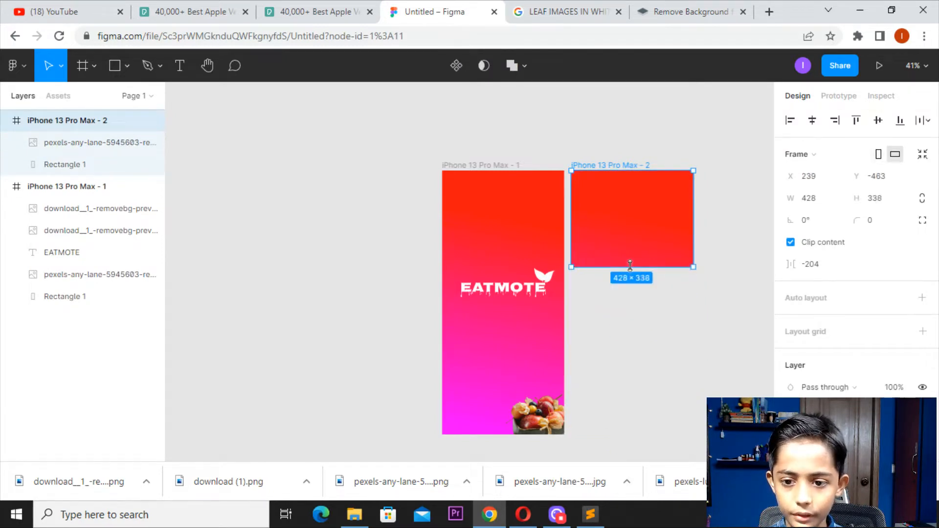
key(ctrl+z)
key(Escape)
drag(634, 206, 618, 288)
key(ctrl+z)
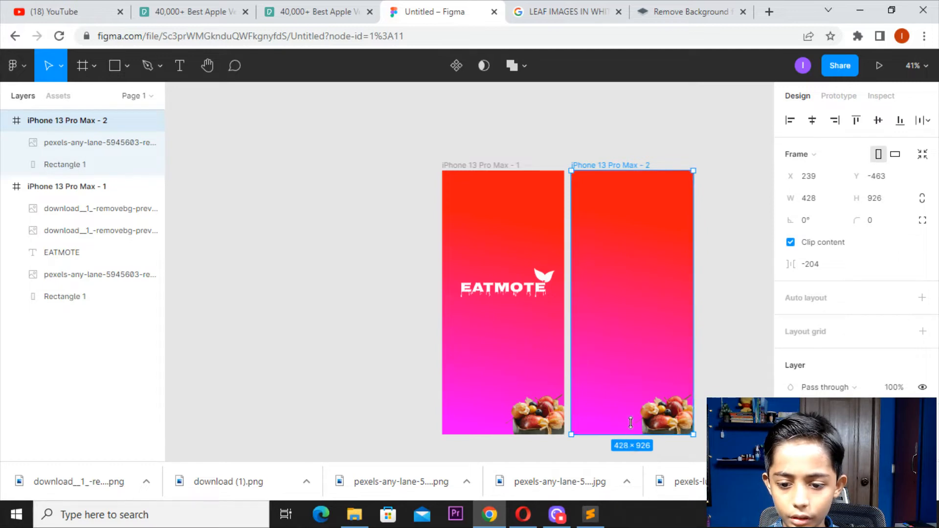
drag(630, 423, 637, 318)
key(ctrl+z)
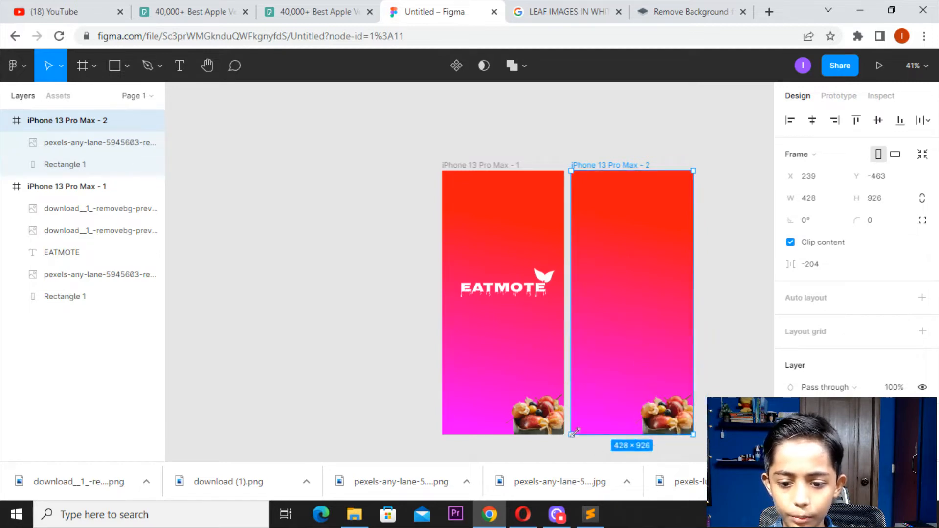
drag(575, 432, 631, 267)
key(ctrl+z)
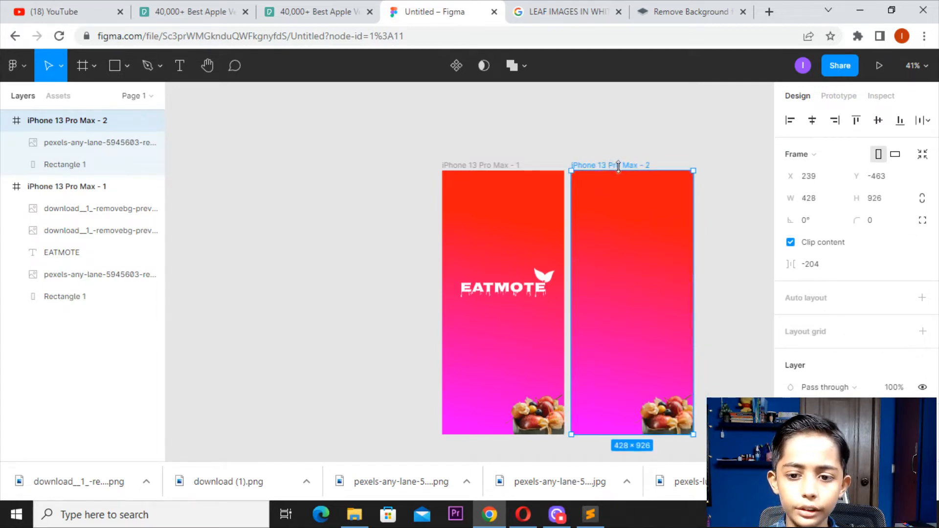
drag(619, 166, 623, 96)
key(ctrl+z)
click(685, 134)
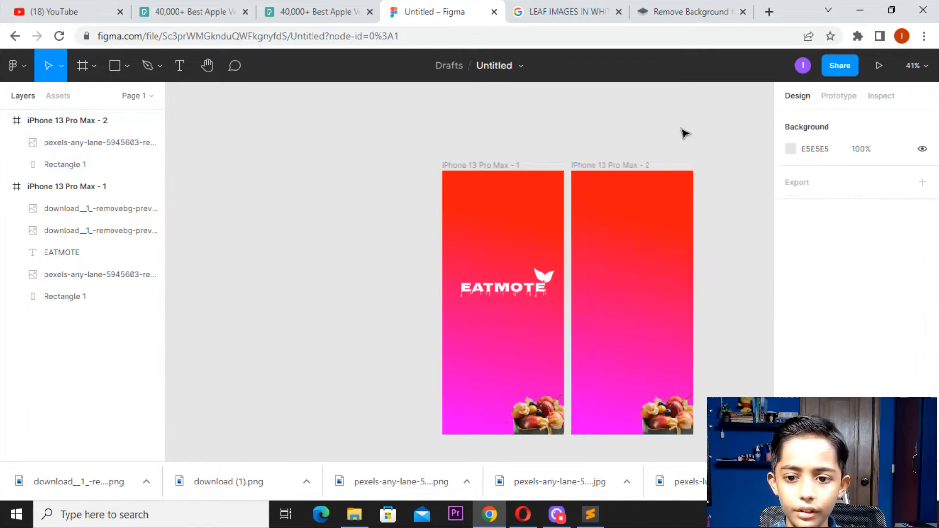
Step: Try to move the second phone frame away from the first and undo the move
drag(635, 225, 643, 303)
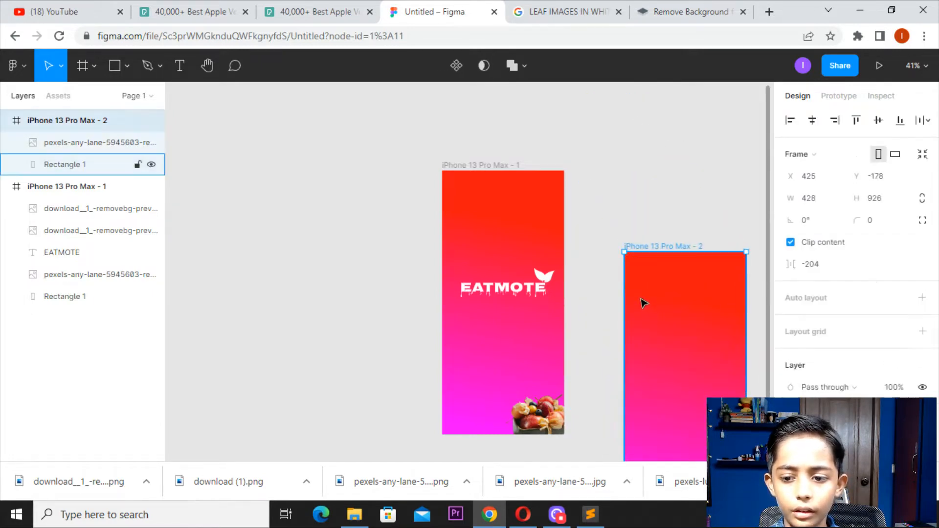
key(ctrl+z)
key(ctrl+z)
Step: Shorten the gradient rectangle in the second frame to 428 × 261 against the frame's upper edge
drag(647, 200, 591, 233)
key(ctrl+z)
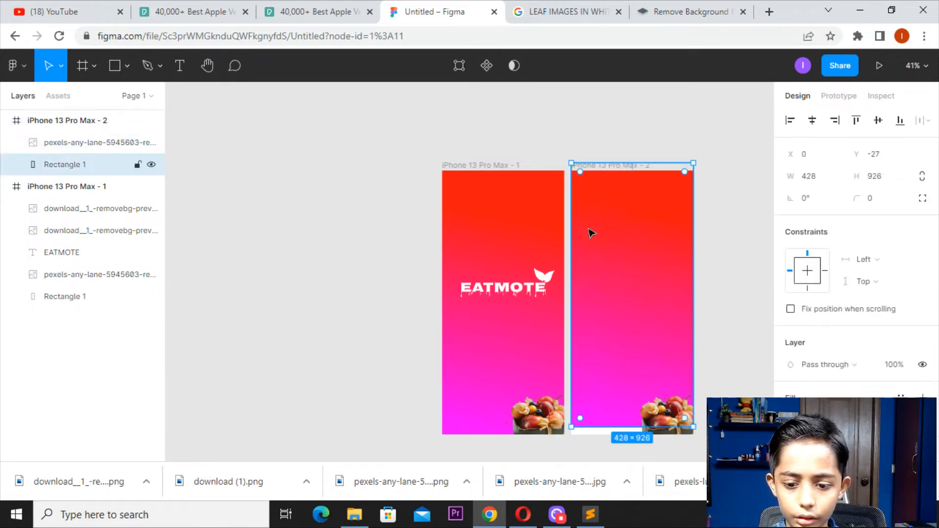
drag(621, 428, 629, 232)
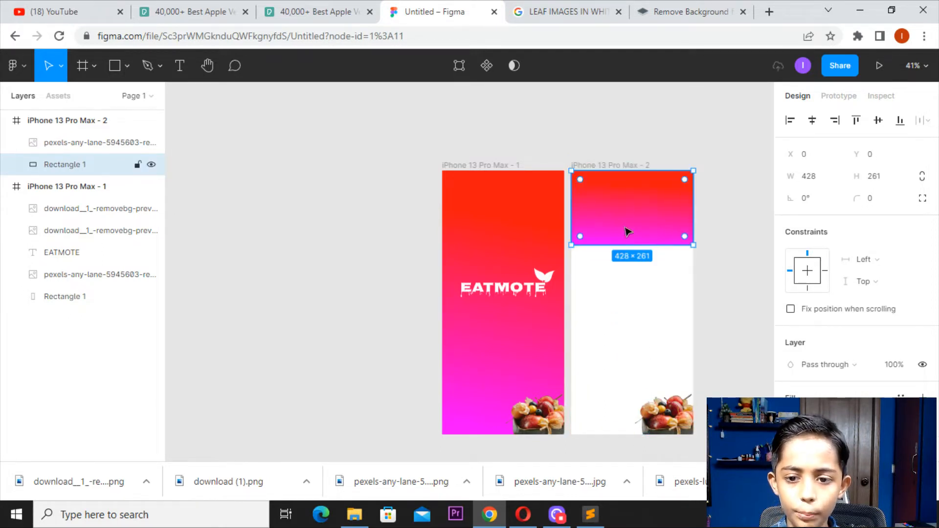
Step: Set the corner radius of the second phone frame and its gradient rectangle to 20
click(626, 166)
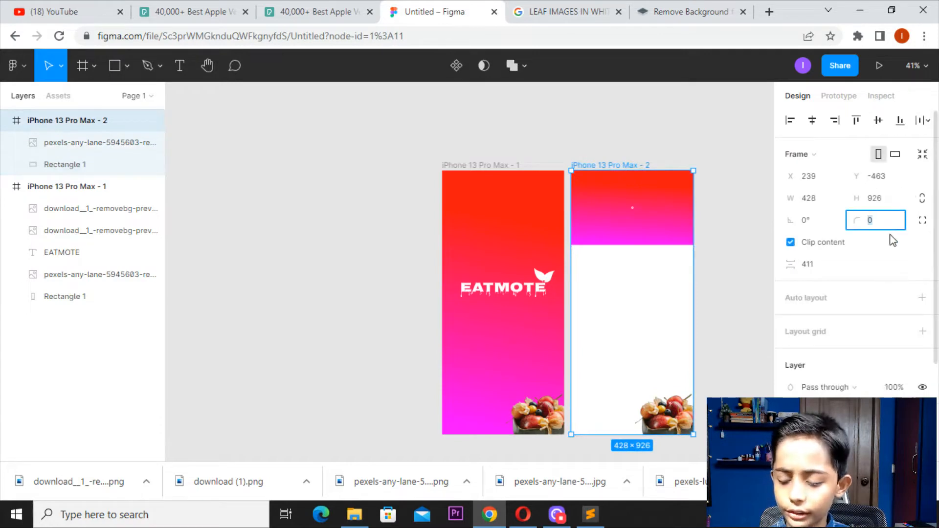
text(20)
click(704, 155)
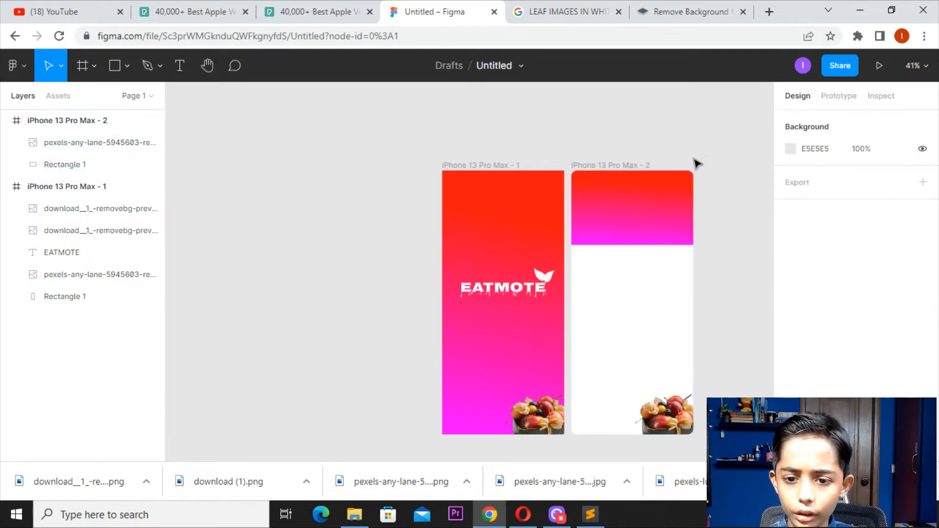
click(689, 216)
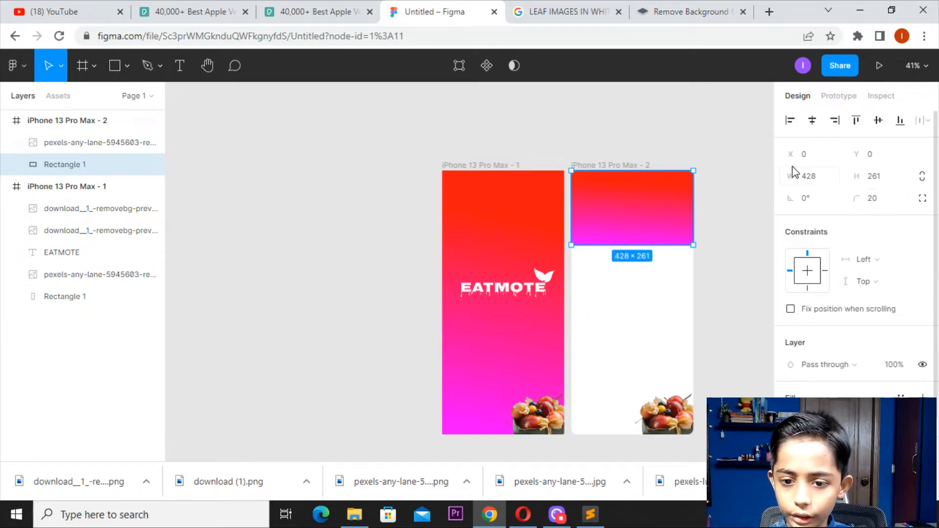
click(736, 149)
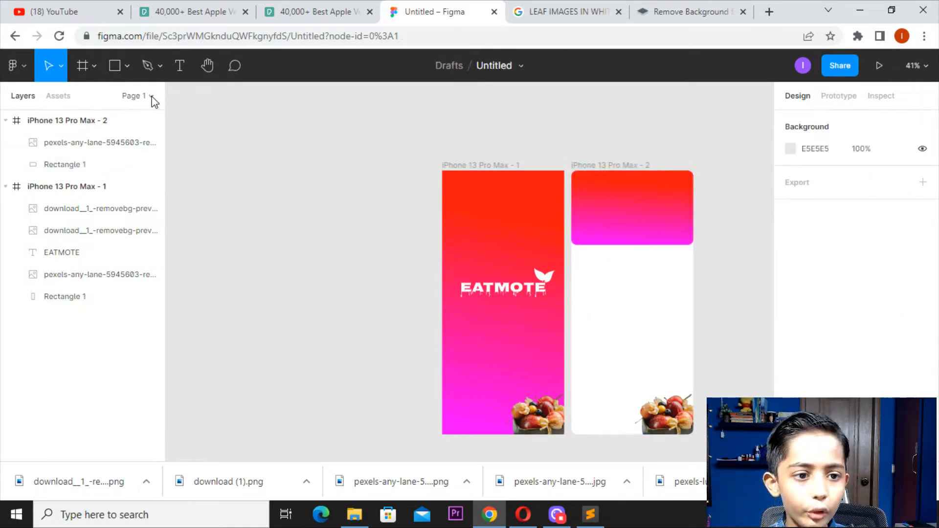
Step: Draw a 12 × 926 rectangle along the second frame's left edge and fill it white
key(r)
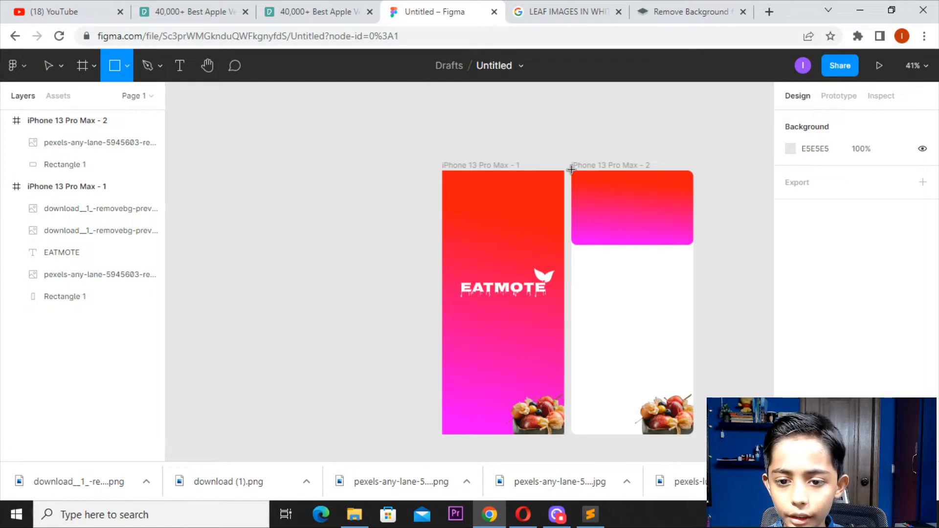
mouse_move(571, 169)
mouse_down()
mouse_move(571, 304)
mouse_move(592, 416)
mouse_move(574, 433)
mouse_up()
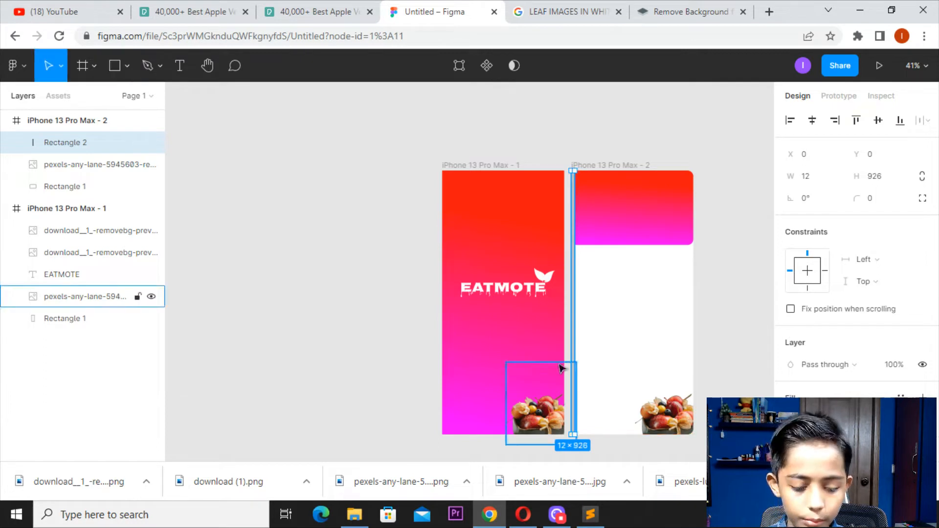
scroll(837, 336, down, 2)
click(791, 336)
drag(690, 207, 606, 116)
click(582, 98)
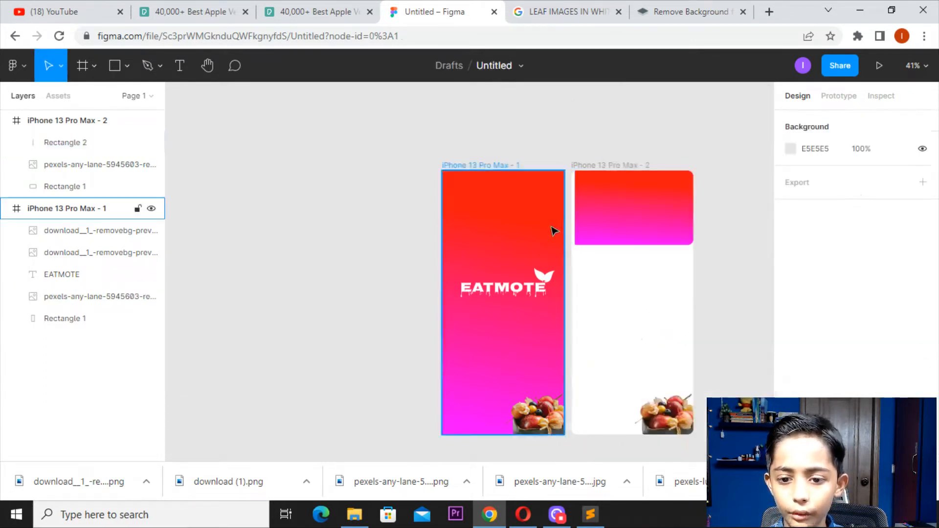
Step: Duplicate the white strip to the second frame's right edge at X 416, and make another copy rotated -90°
click(573, 248)
drag(579, 273, 646, 263)
drag(651, 155, 752, 297)
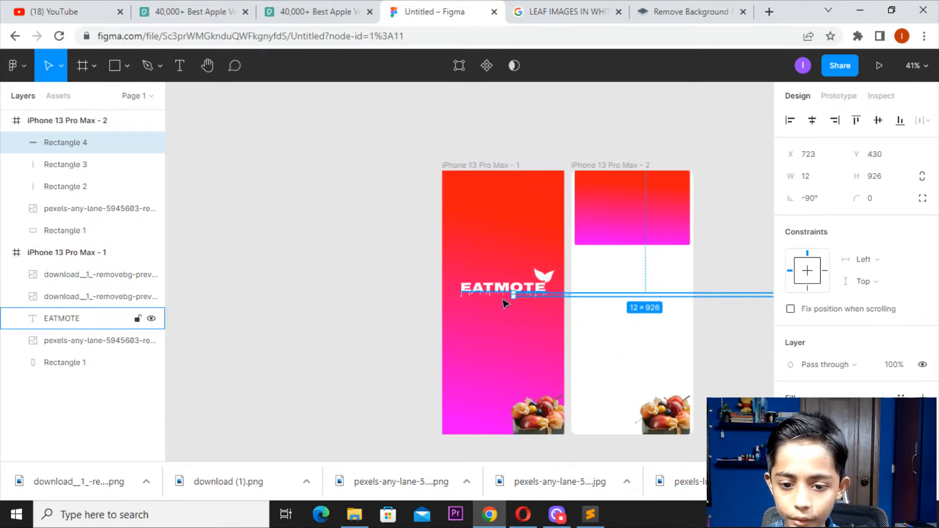
Step: Resize the horizontal white strip to 22 × 428 and place it along the second frame's upper edge at Y 0
drag(509, 295, 697, 427)
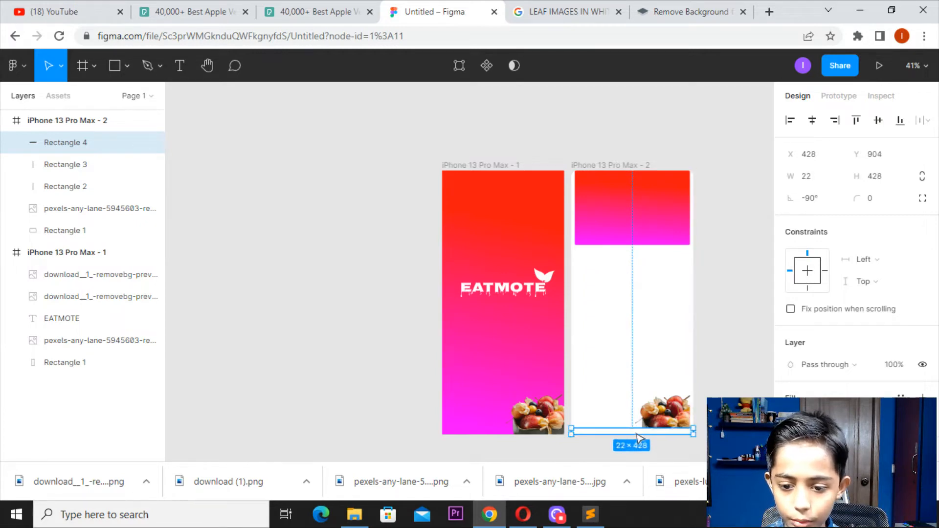
drag(639, 437, 642, 185)
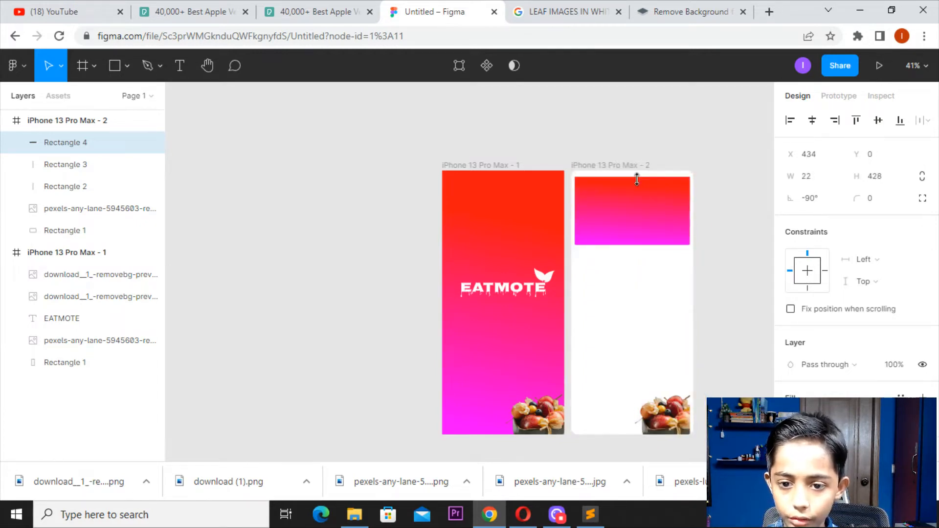
double_click(637, 179)
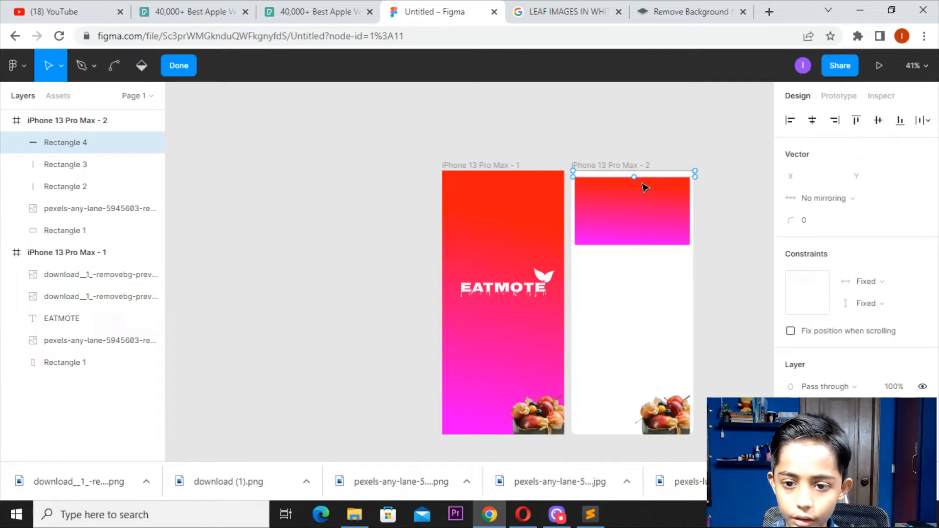
key(c)
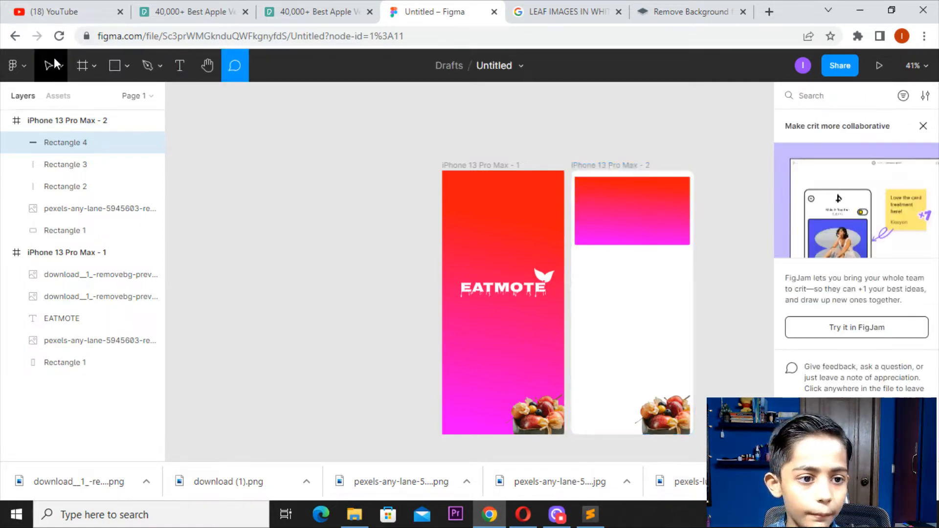
click(54, 62)
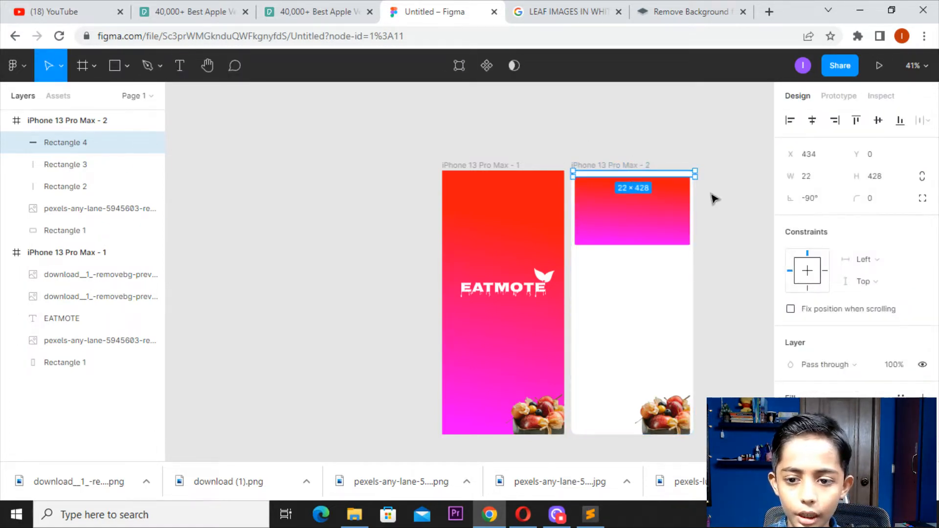
Step: Reduce the thickness of the upper white strip to 13
scroll(671, 189, up, 5)
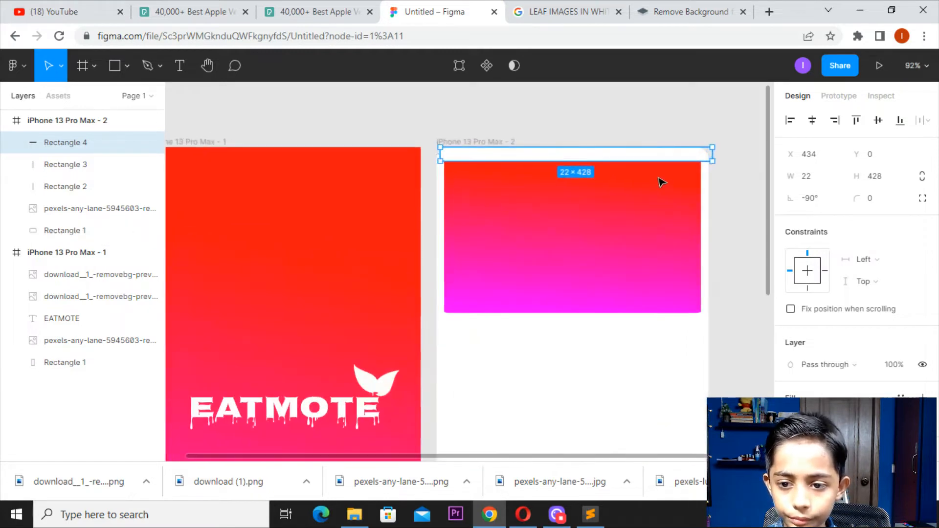
scroll(652, 163, up, 1)
drag(653, 161, 654, 154)
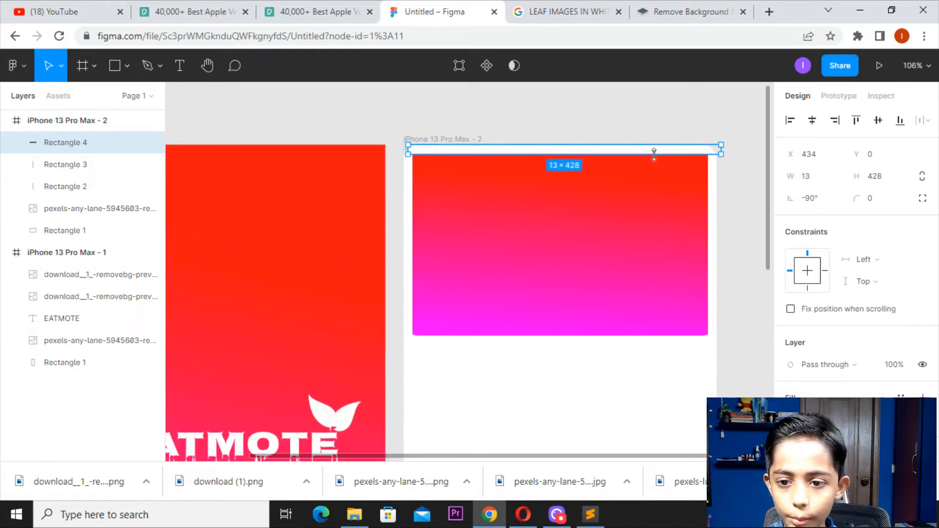
click(652, 125)
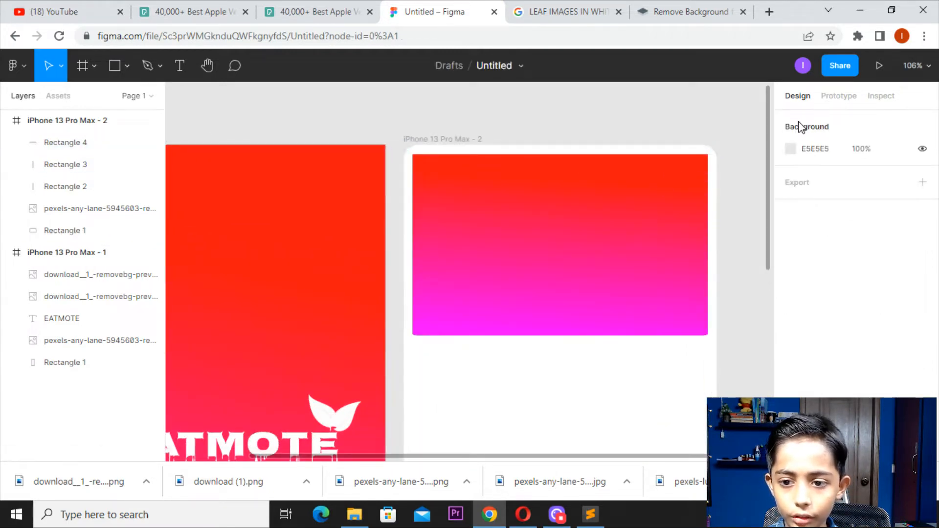
Step: Edit the corner radius of the upper, right and left white strips, using 20 for the right one
click(679, 150)
scroll(878, 274, down, 2)
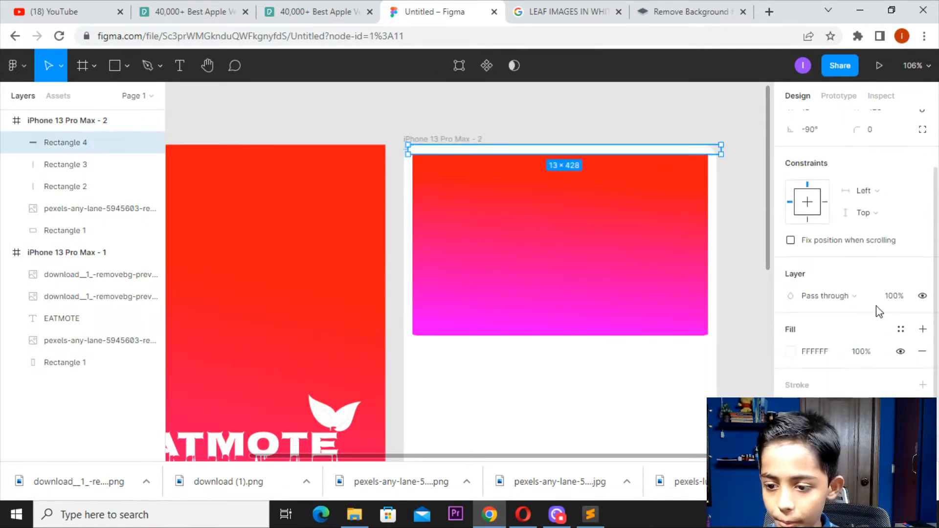
scroll(898, 202, up, 2)
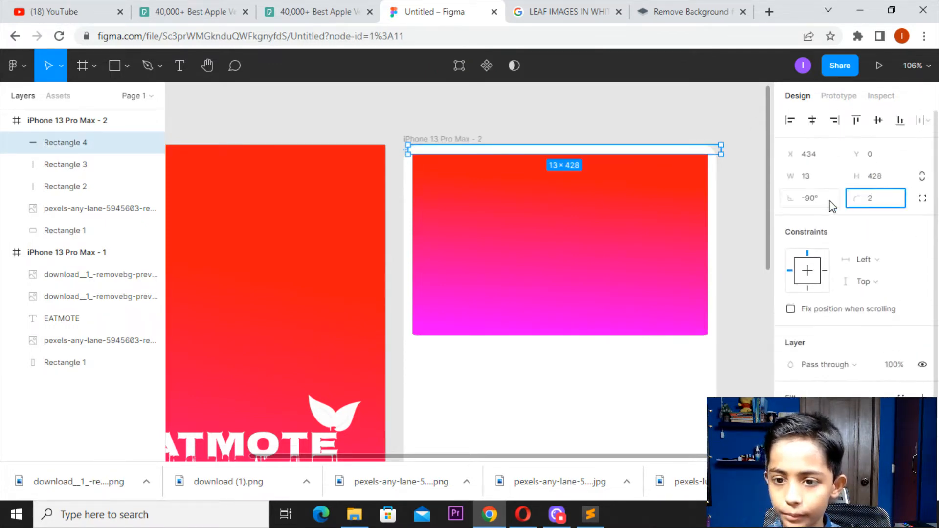
click(712, 229)
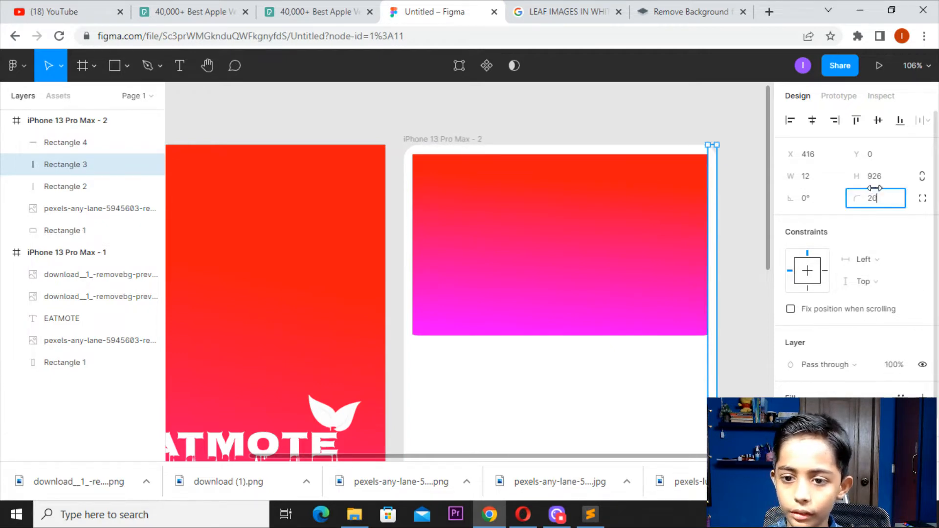
key(Return)
click(410, 201)
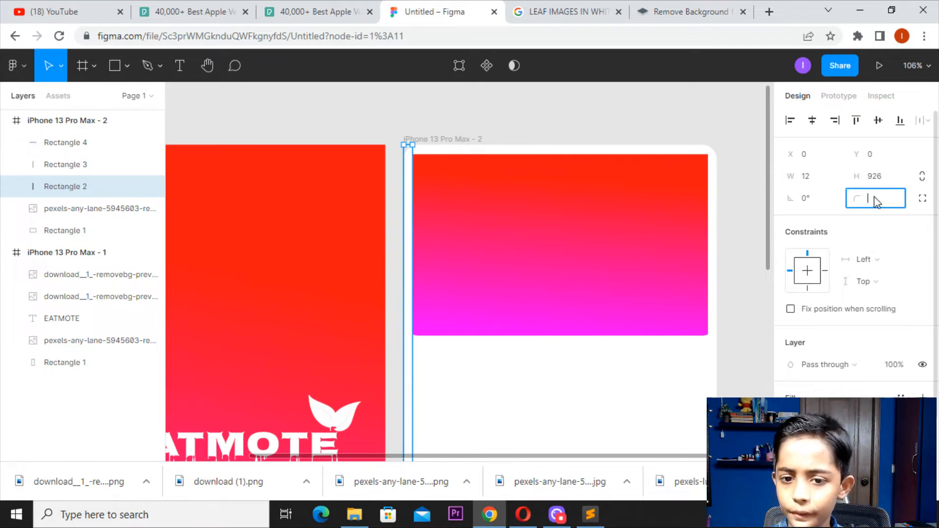
click(551, 118)
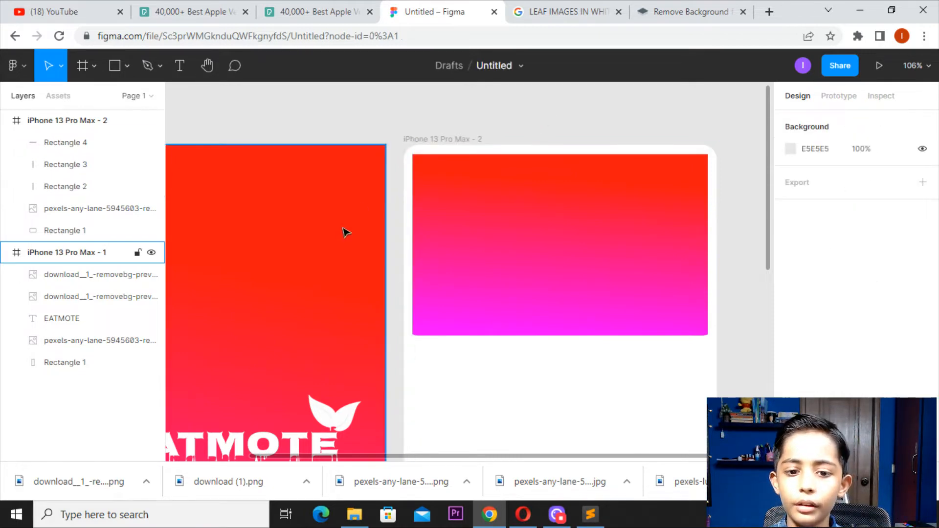
Step: Move the gradient rectangle to X 12 and shrink it so its rounded corners fit inside the white border strips
click(473, 200)
click(443, 342)
mouse_move(436, 327)
mouse_down()
mouse_move(469, 361)
mouse_move(442, 327)
mouse_up()
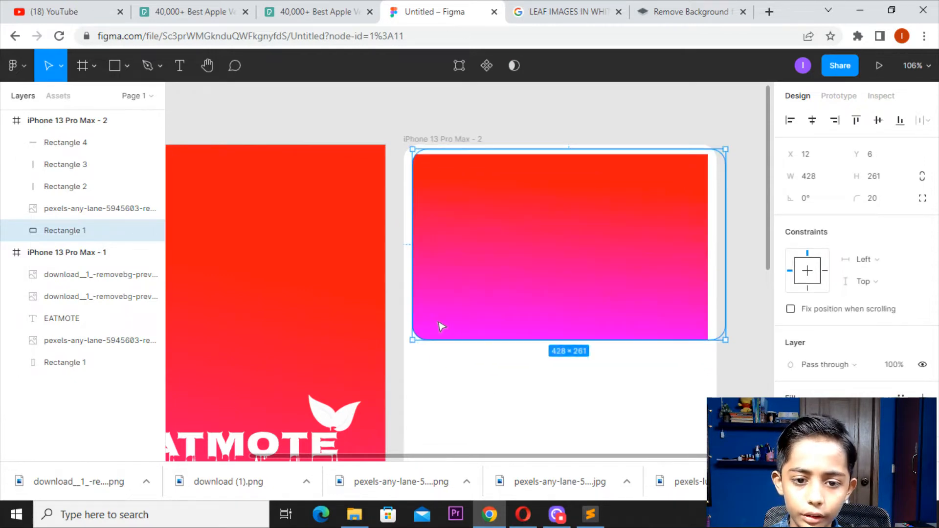
drag(724, 337, 646, 295)
click(754, 246)
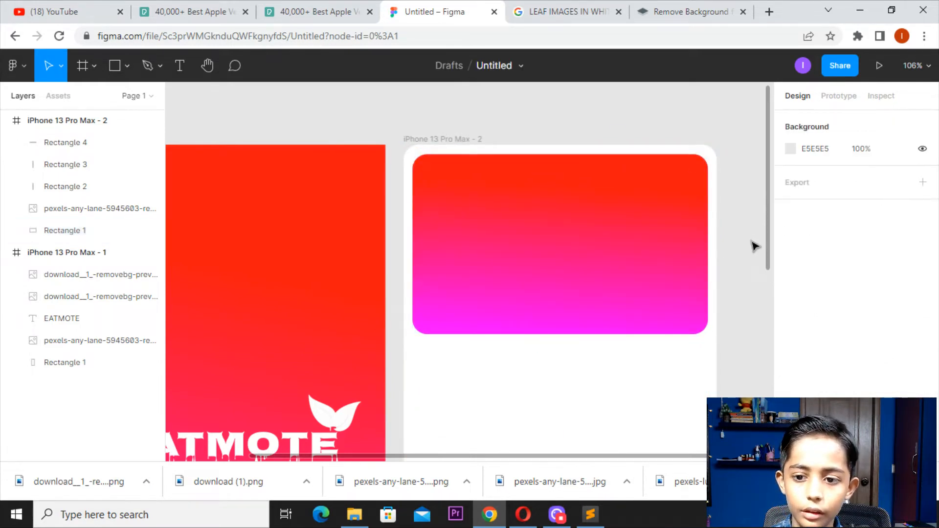
click(415, 358)
click(450, 376)
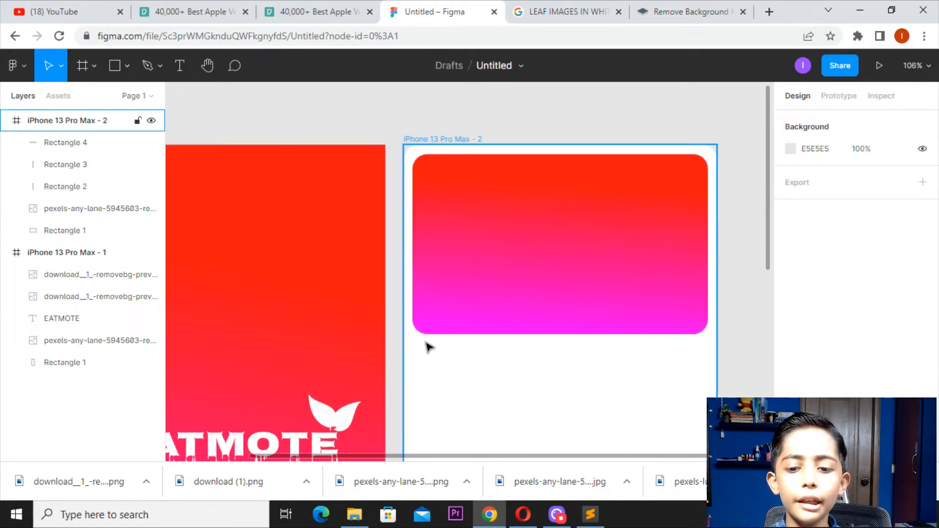
scroll(427, 345, down, 1)
drag(468, 317, 467, 226)
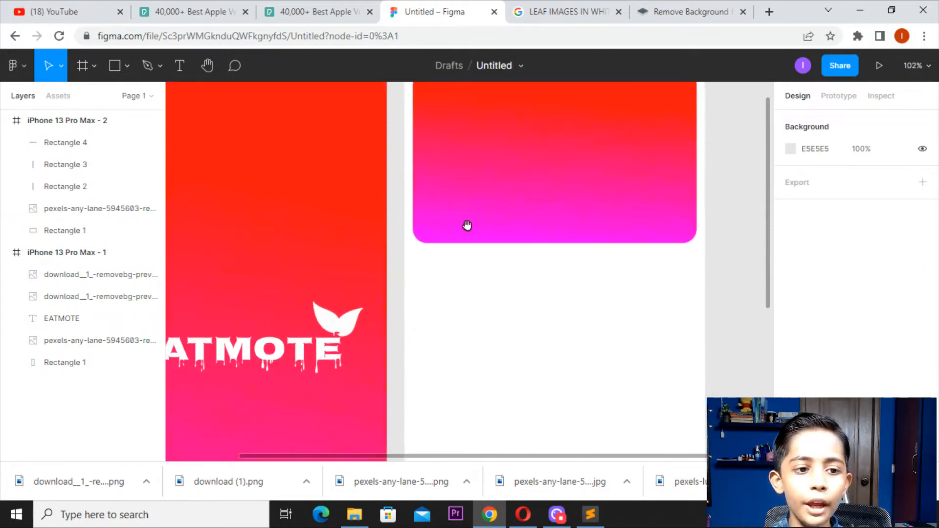
Step: Draw a rectangle on the second frame overlapping the banner, enlarge it to 273 × 501 and position it at X 77, Y 171
click(126, 66)
click(136, 99)
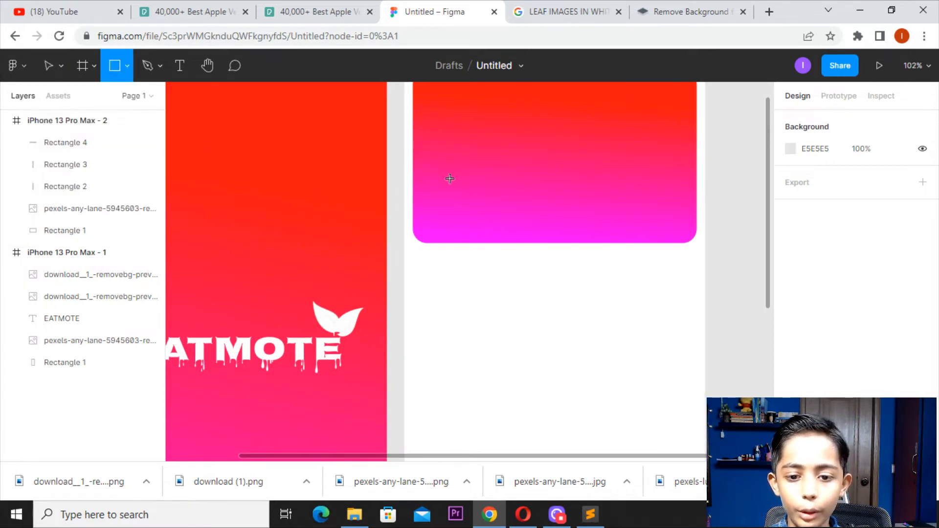
drag(451, 178, 641, 264)
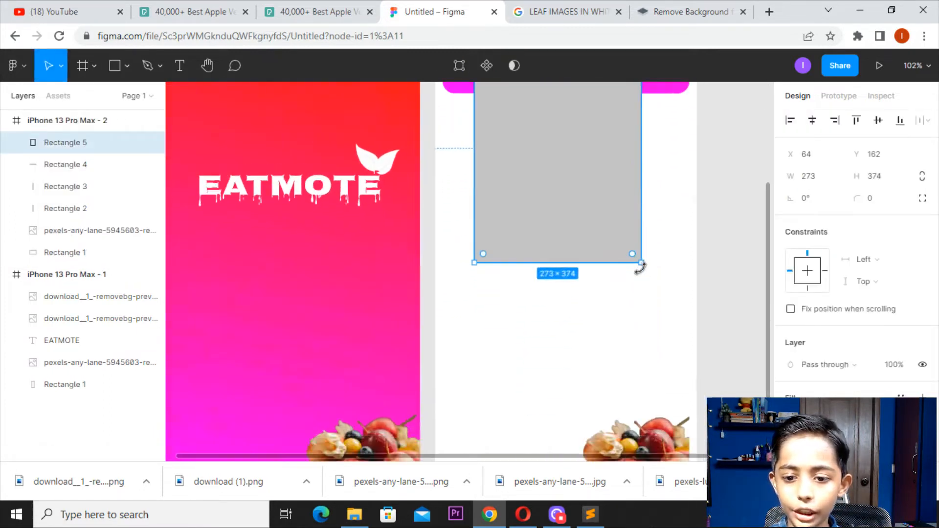
scroll(640, 266, down, 4)
drag(585, 267, 586, 322)
mouse_move(567, 228)
mouse_down()
mouse_move(577, 224)
mouse_move(573, 231)
mouse_up()
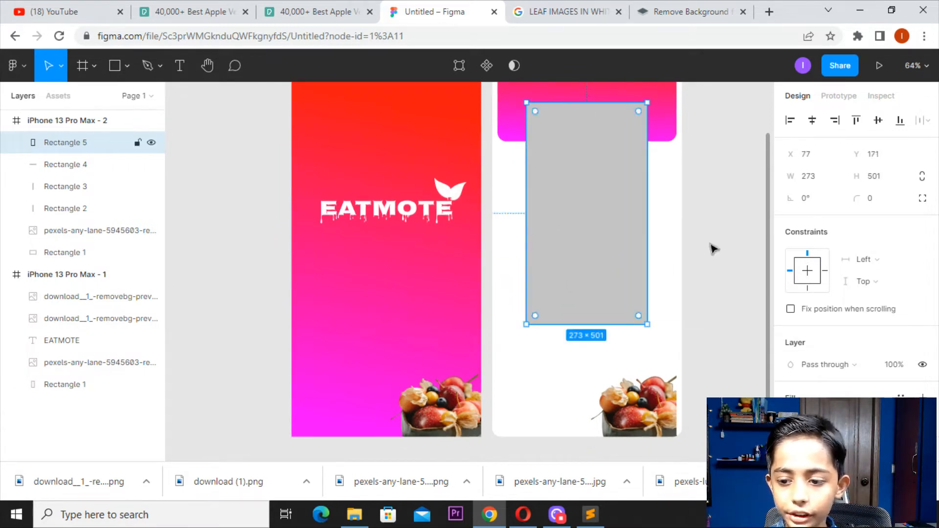
Step: Set the new rectangle's corner radius to 30, widen it to 305 and centre it horizontally in the frame
scroll(901, 351, down, 2)
scroll(876, 221, up, 2)
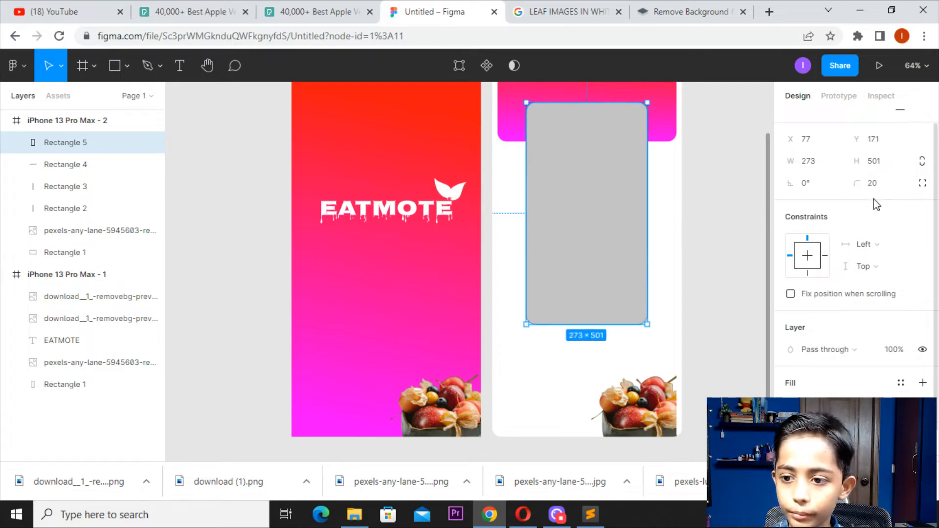
click(876, 183)
text(30)
key(Return)
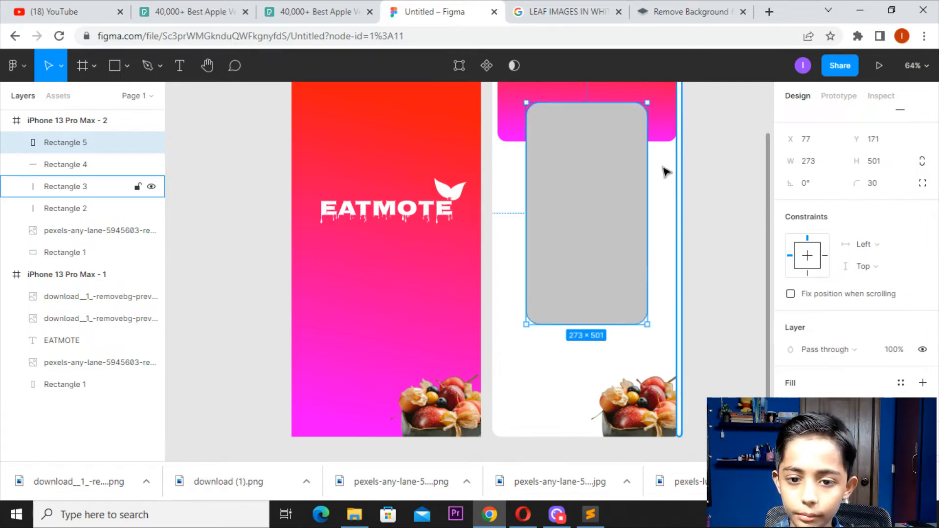
mouse_move(524, 187)
mouse_down()
mouse_move(512, 189)
mouse_move(519, 193)
mouse_up()
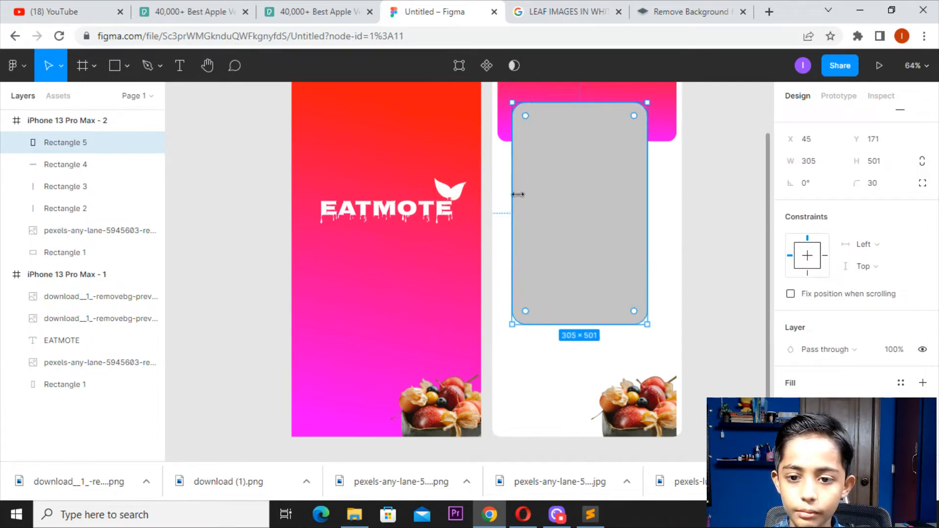
Step: Fill the rounded rectangle with white (FFFFFF) and shift it slightly upward over the gradient banner
scroll(841, 353, down, 3)
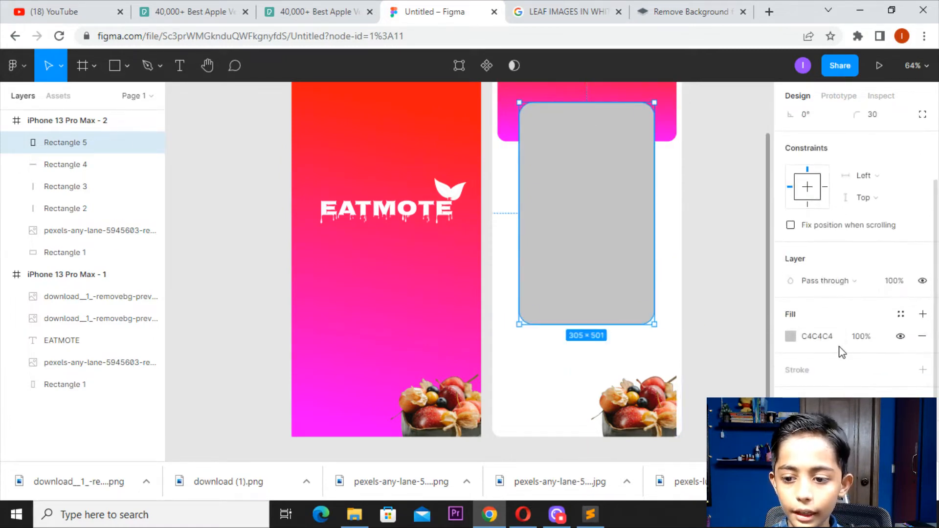
click(798, 340)
drag(631, 132, 598, 101)
click(497, 157)
scroll(703, 235, up, 2)
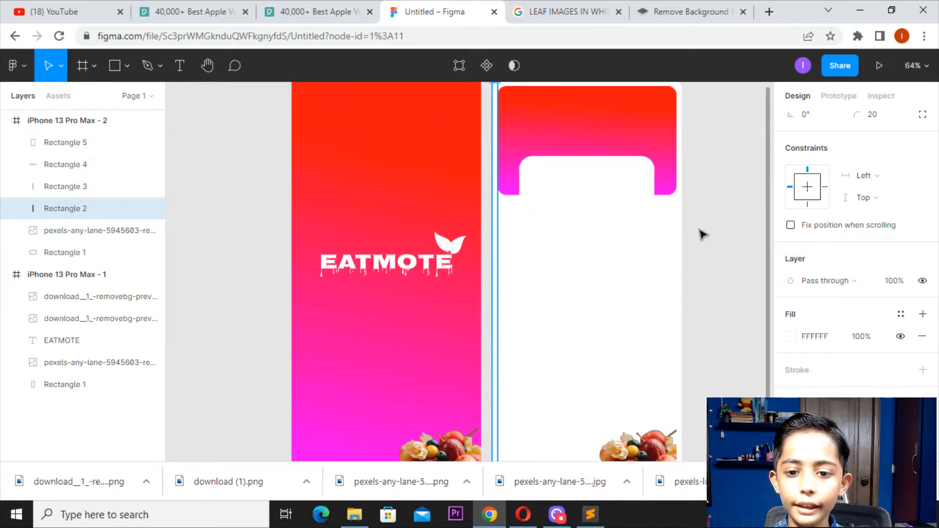
click(587, 199)
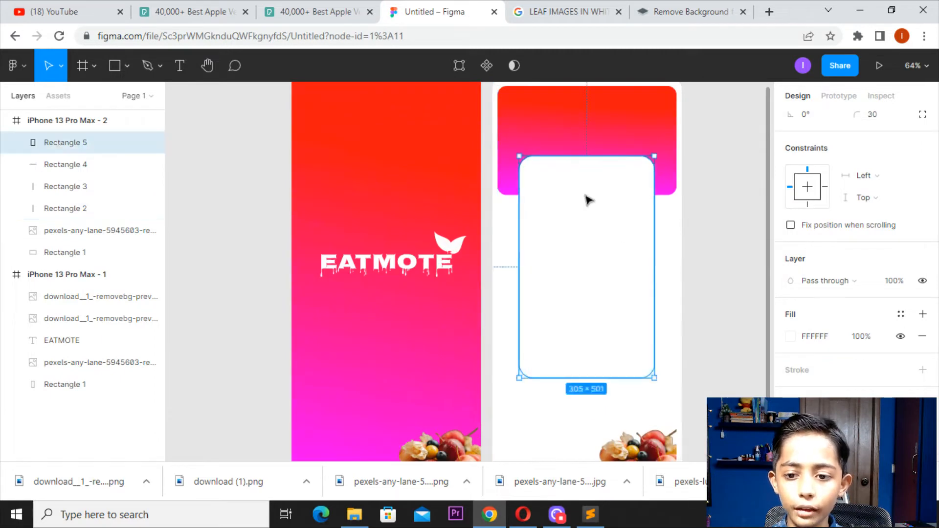
click(707, 221)
Step: Switch to the Google Images page and search for "pizza images"
click(552, 20)
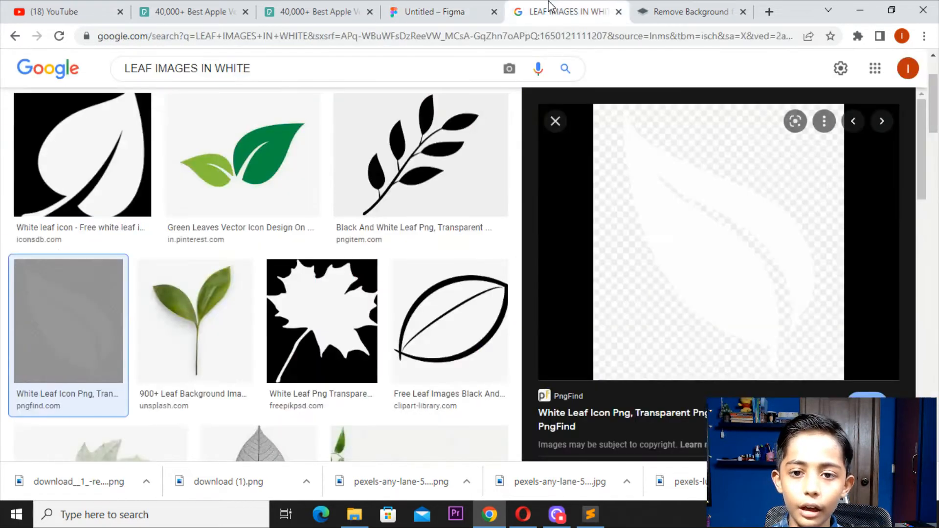
triple_click(353, 65)
key(BackSpace)
text(PIX)
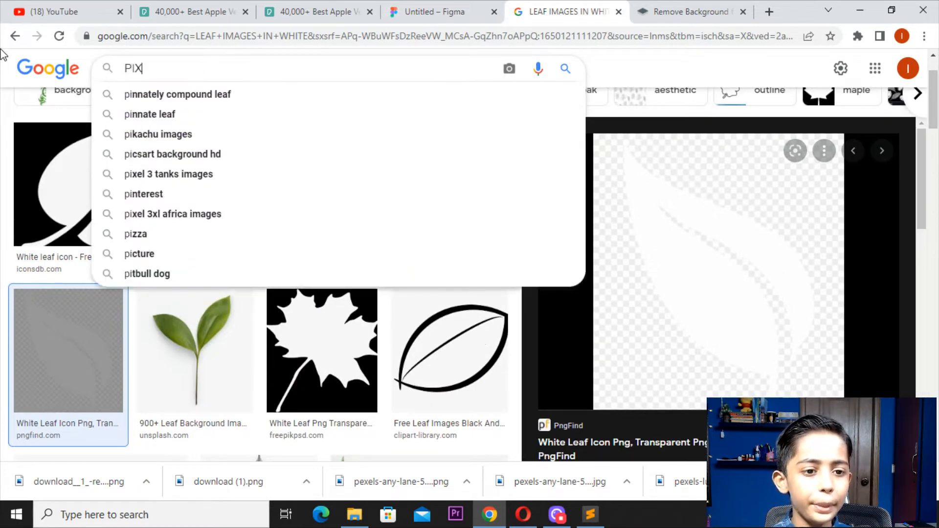
text(ZA I)
key(Down)
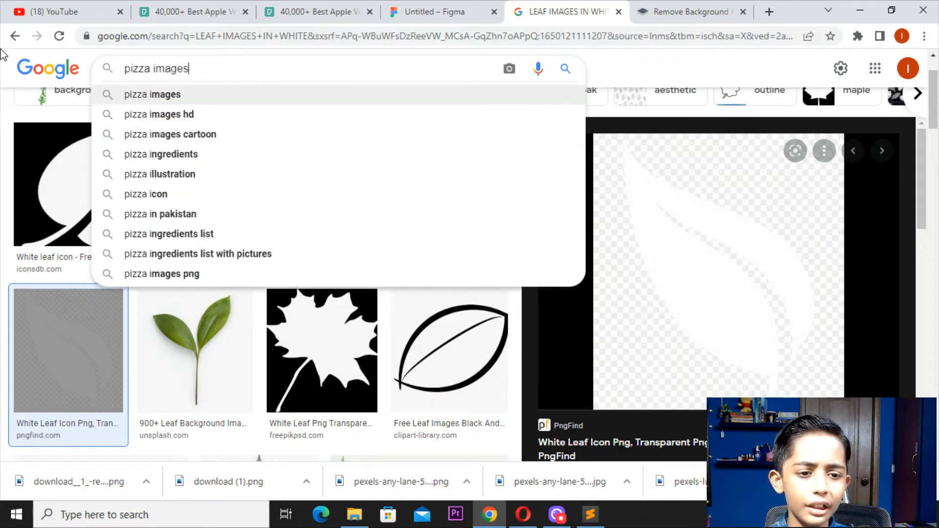
key(Return)
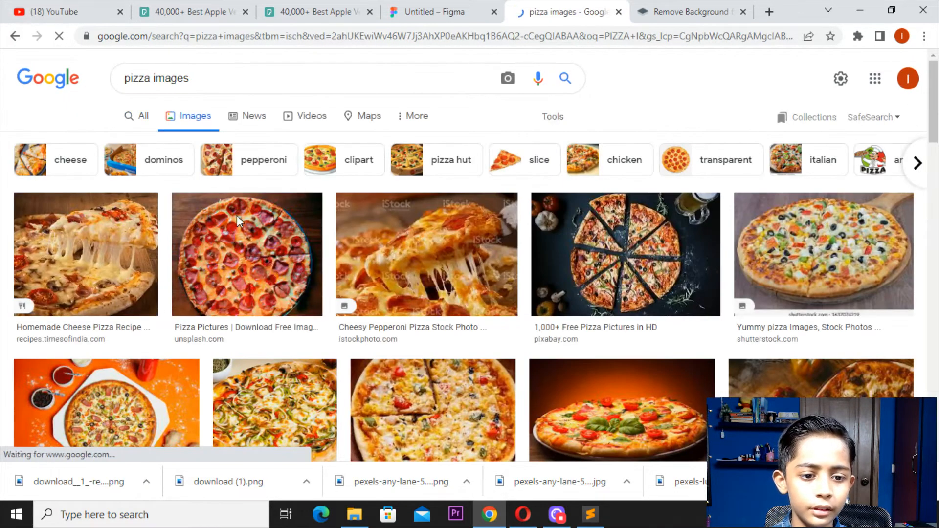
Step: Save the vegrecipesofindia.com veggie pizza image to Downloads as pizza-recipe-2-500x375 and return to the Figma design
scroll(377, 265, down, 1)
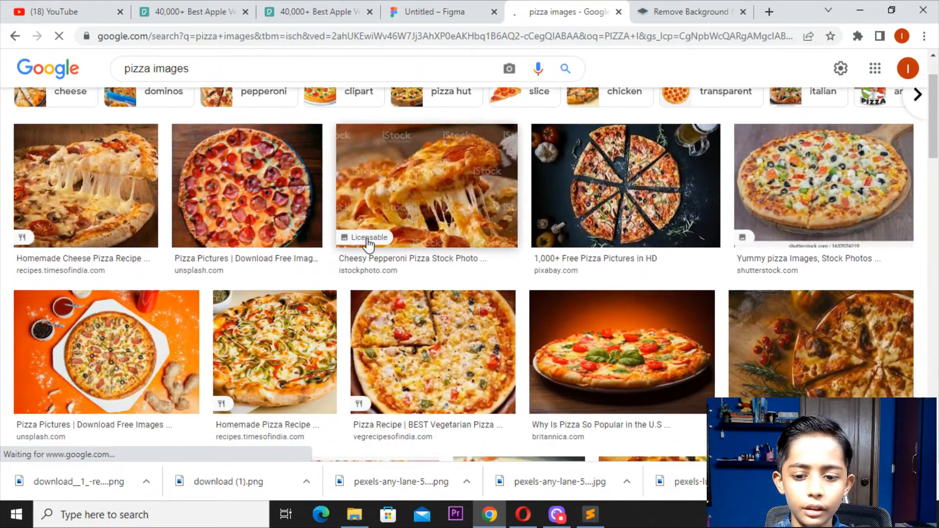
click(420, 356)
right_click(768, 199)
click(776, 344)
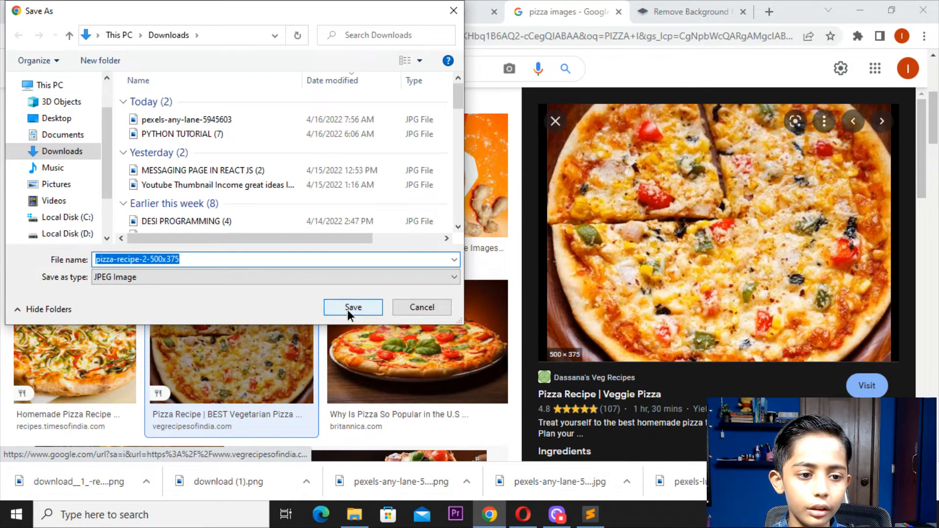
click(348, 309)
click(477, 8)
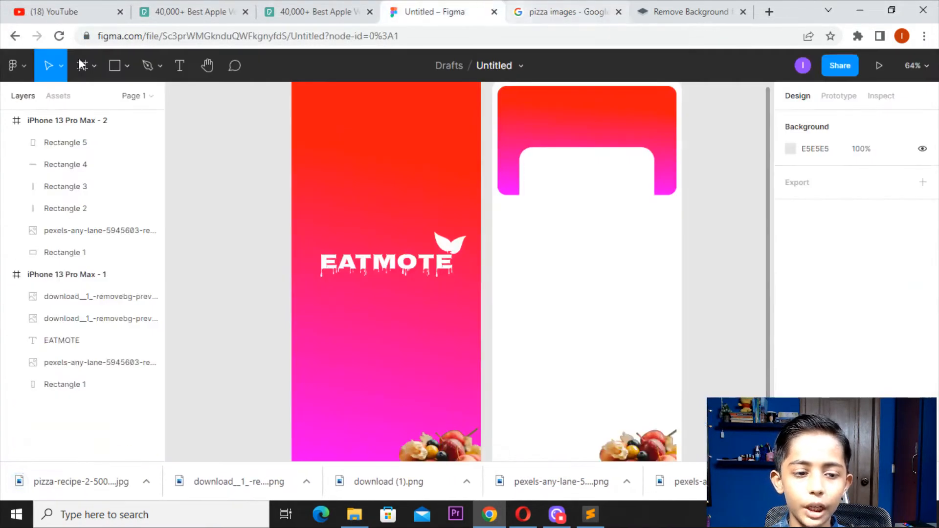
Step: Try placing the pizza-recipe-2-500x375 image directly into the gradient banner rectangle
click(22, 70)
mouse_move(69, 164)
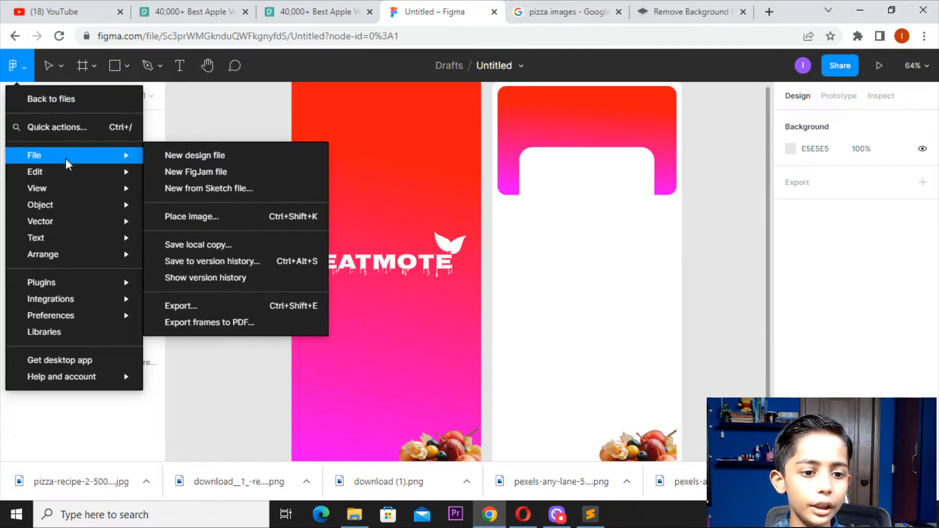
click(177, 214)
double_click(191, 119)
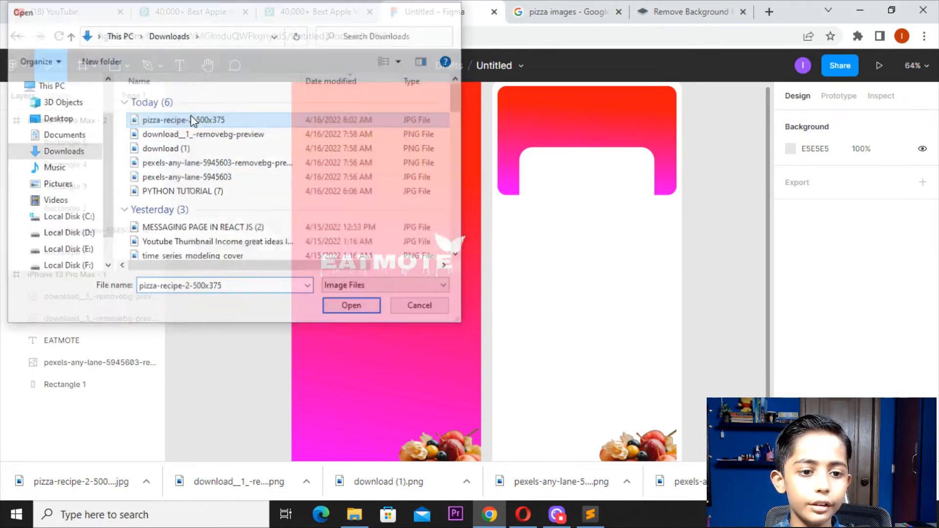
click(543, 118)
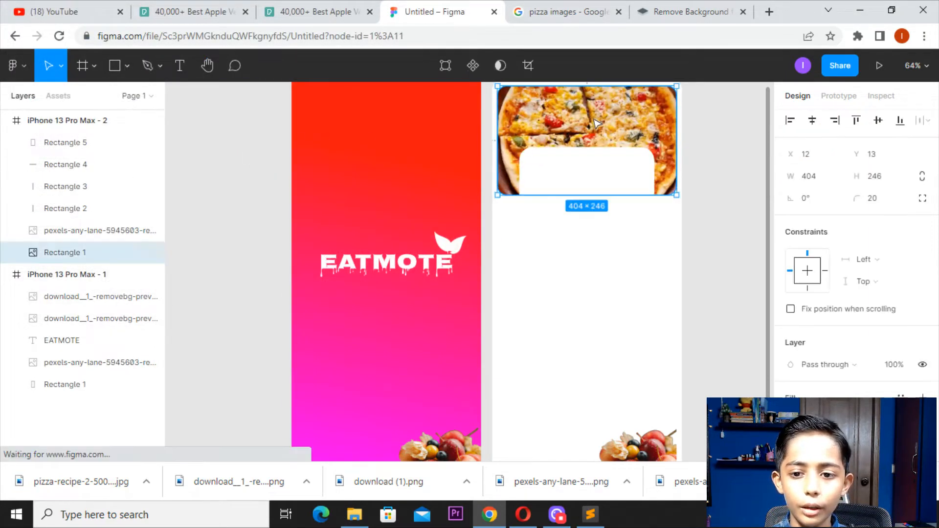
Step: Undo the pizza image fill on the gradient banner rectangle
scroll(885, 311, down, 3)
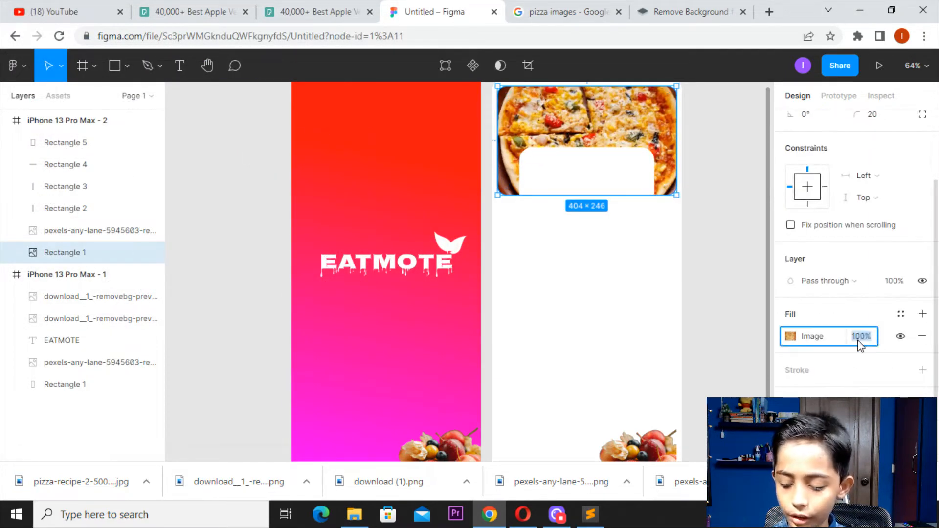
key(Return)
key(ctrl+z)
key(ctrl+z)
key(ctrl+z)
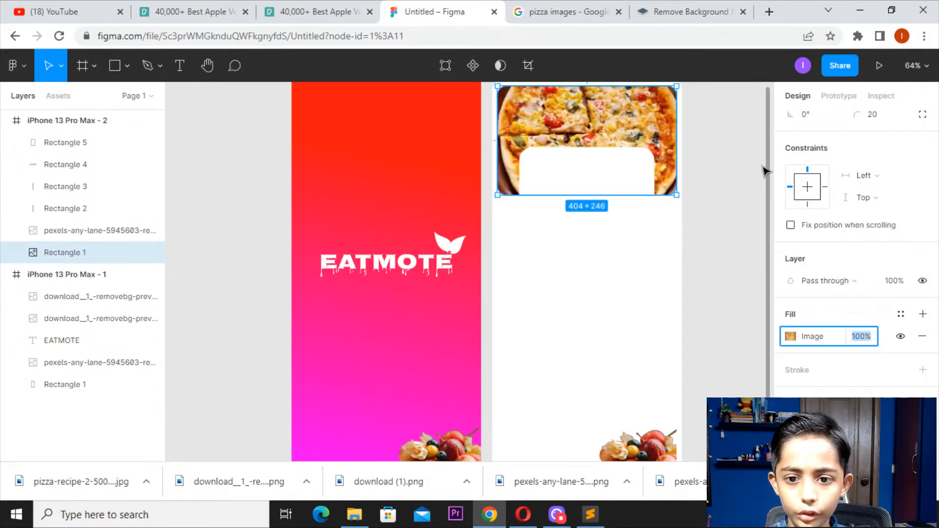
Step: Place the pizza-recipe-2-500x375 image as a separate layer about 385 × 225 and move it over the banner at X 21, Y 13
click(17, 65)
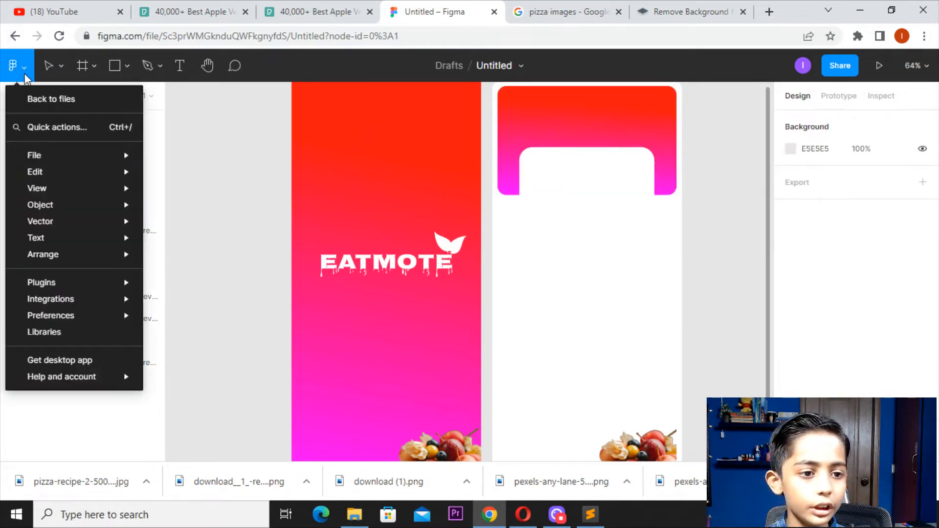
mouse_move(112, 155)
click(209, 217)
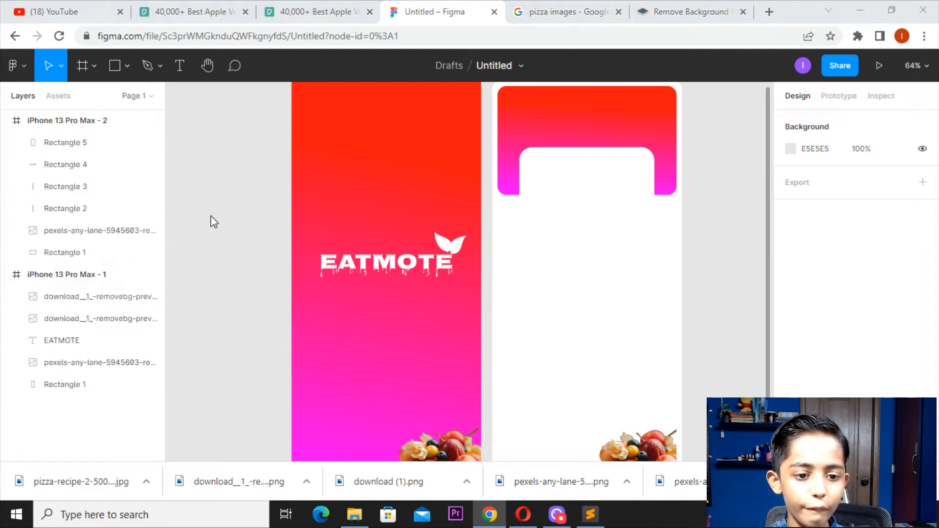
double_click(204, 121)
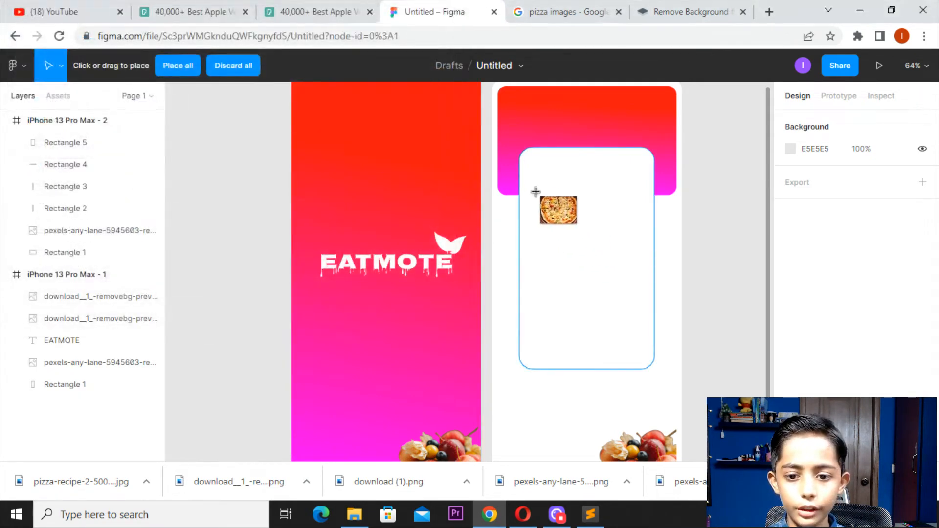
drag(503, 245, 678, 359)
drag(631, 292, 627, 126)
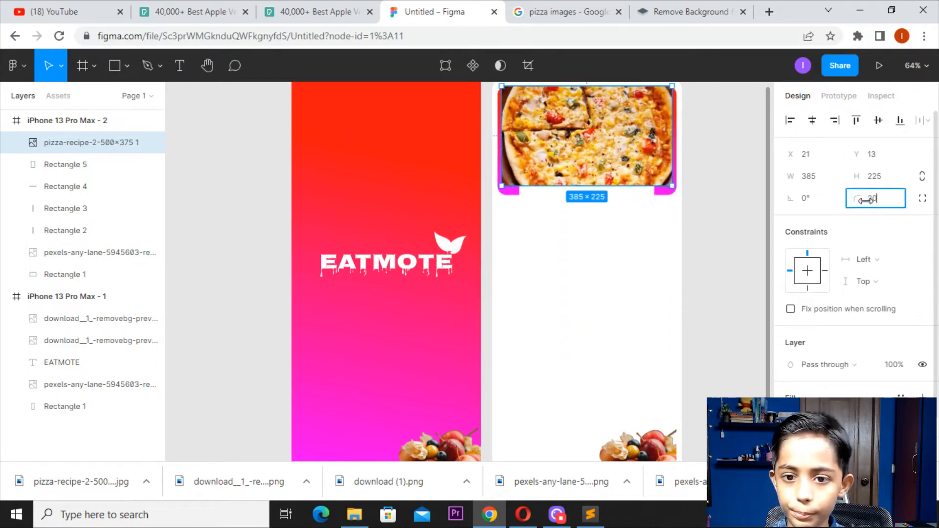
Step: Set the pizza image's corner radius to 20 and resize it to 427 × 246, aligning its left edge with the banner at X 12
key(Return)
drag(669, 188, 647, 179)
double_click(647, 179)
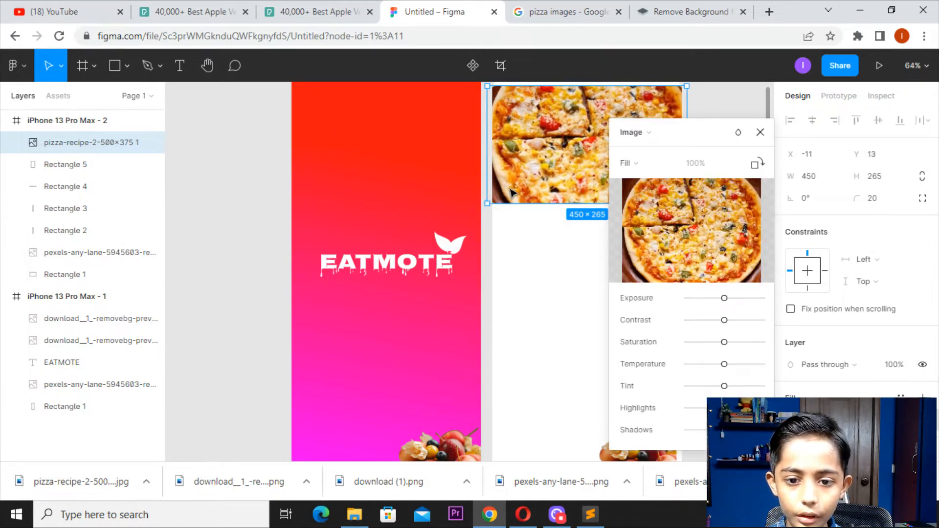
key(Escape)
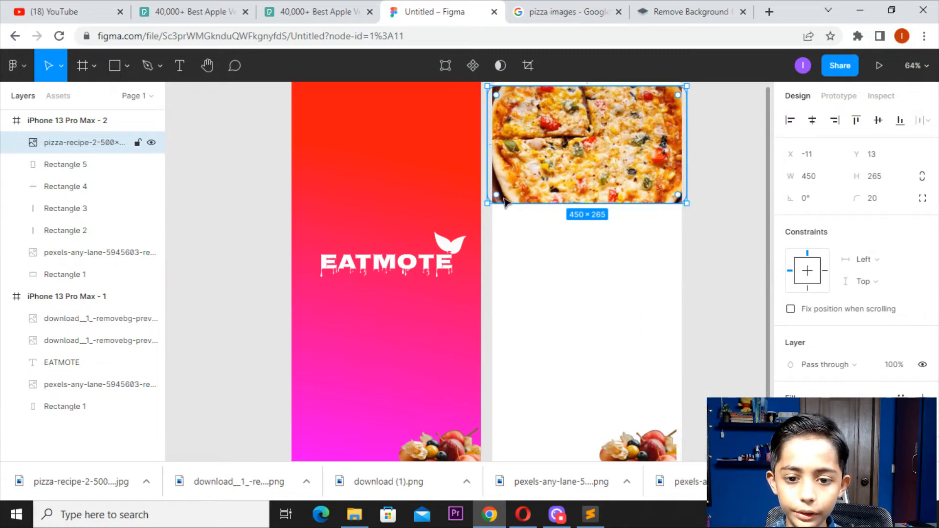
mouse_move(487, 201)
mouse_down()
mouse_move(504, 190)
mouse_move(496, 196)
mouse_up()
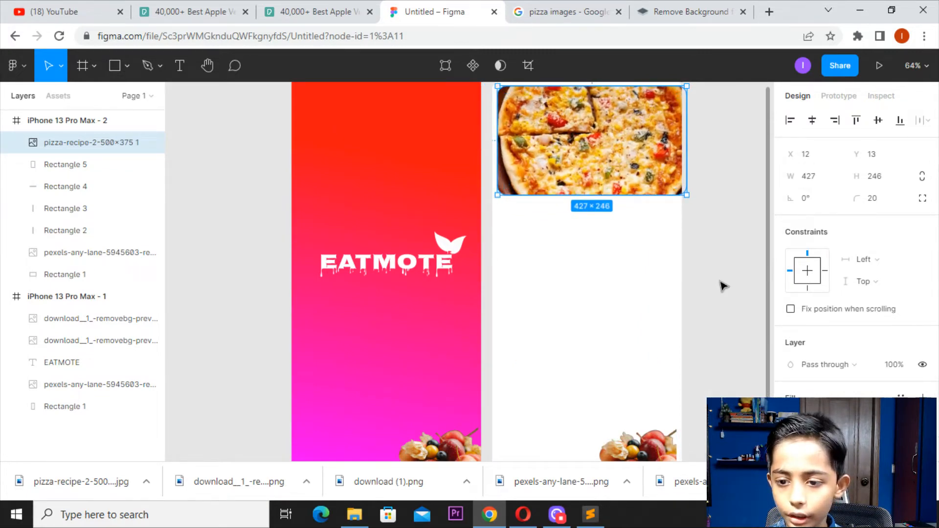
Step: Narrow the pizza image on the second iPhone frame to 404 px wide and set its image fill opacity to 50%
drag(680, 123, 675, 123)
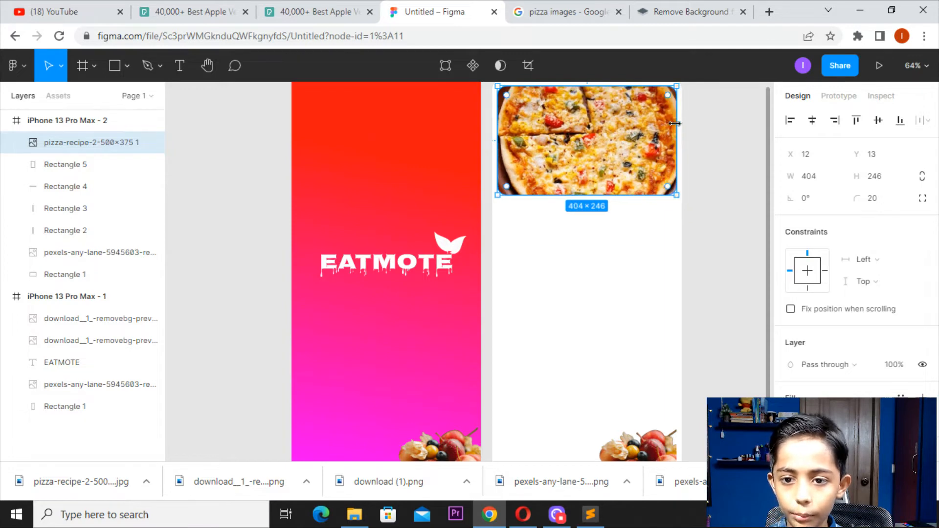
scroll(878, 327, down, 2)
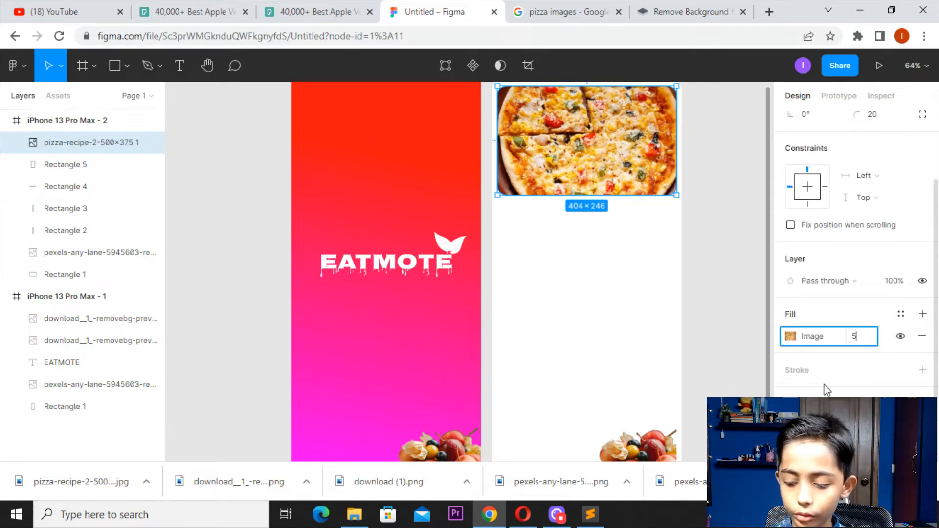
text(0)
key(Return)
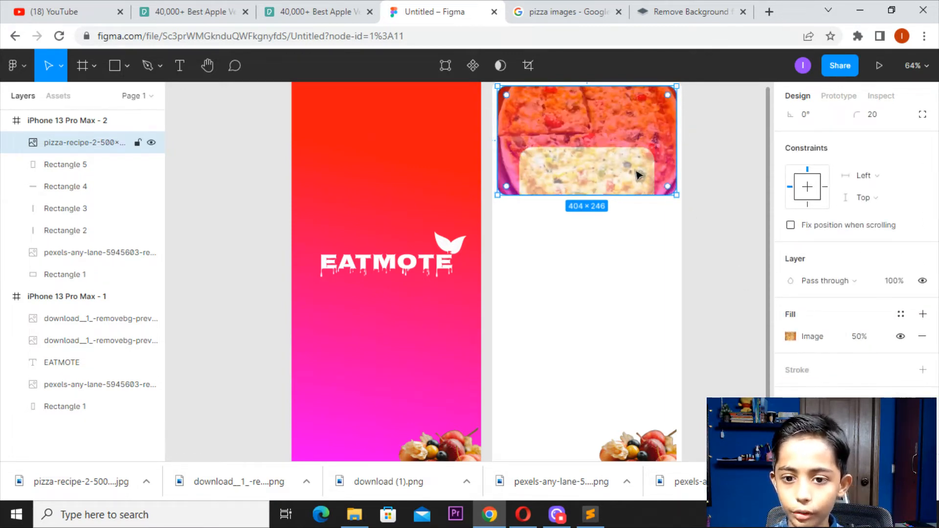
Step: Move the white rounded rectangle beneath the pizza image up to X 61, Y 126
click(711, 293)
mouse_move(557, 251)
mouse_down()
mouse_move(541, 345)
mouse_move(566, 297)
mouse_move(562, 253)
mouse_up()
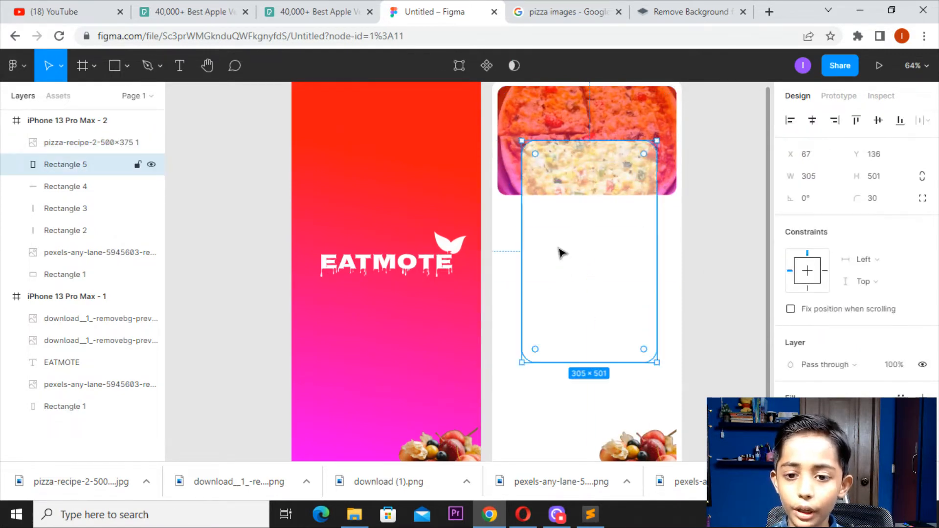
key(Down)
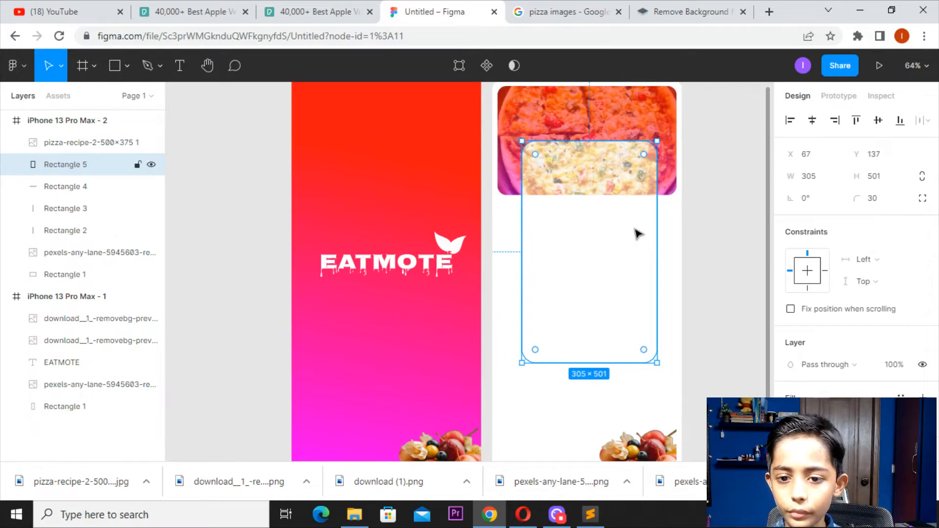
mouse_move(636, 233)
mouse_down()
mouse_move(625, 292)
mouse_move(632, 349)
mouse_move(627, 234)
mouse_move(631, 247)
mouse_up()
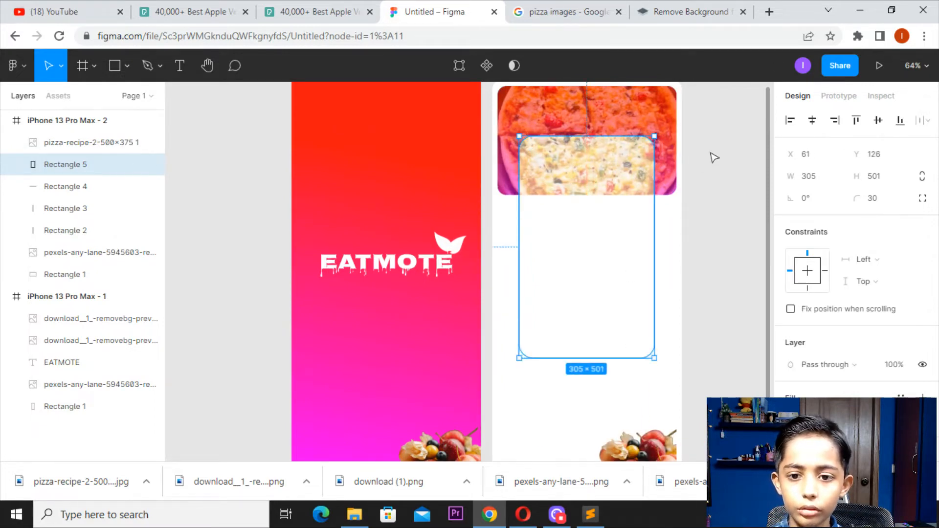
click(713, 155)
Step: Widen the white rounded rectangle to 367 px and place it at X 30, Y 136
scroll(636, 156, up, 3)
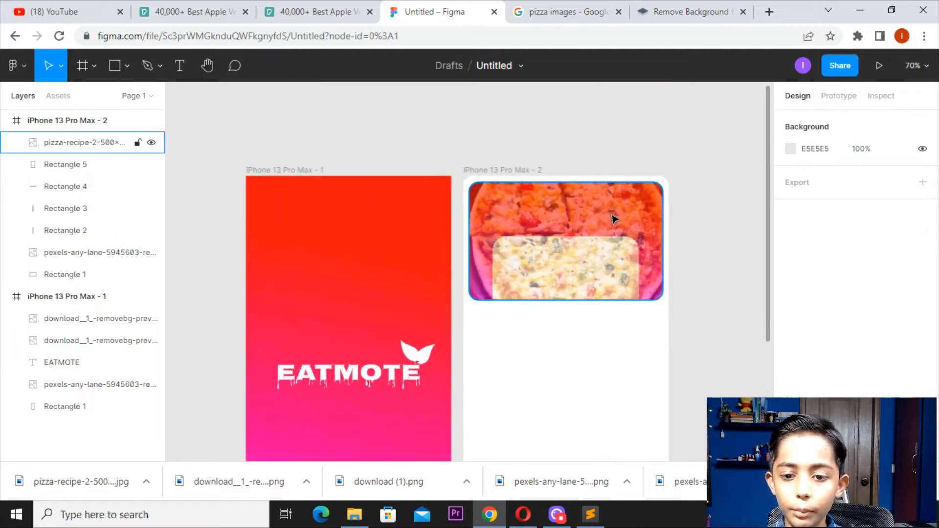
click(605, 352)
drag(640, 367, 593, 368)
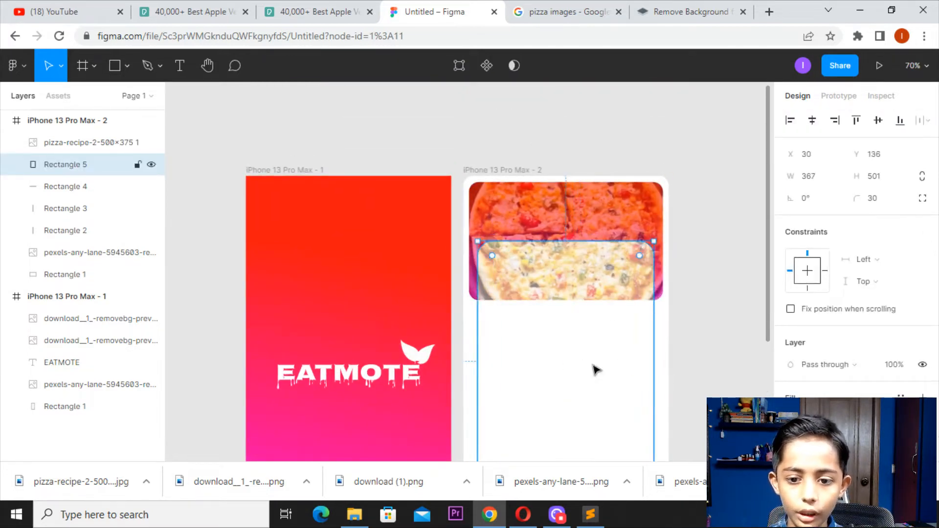
scroll(594, 370, down, 5)
scroll(655, 346, up, 2)
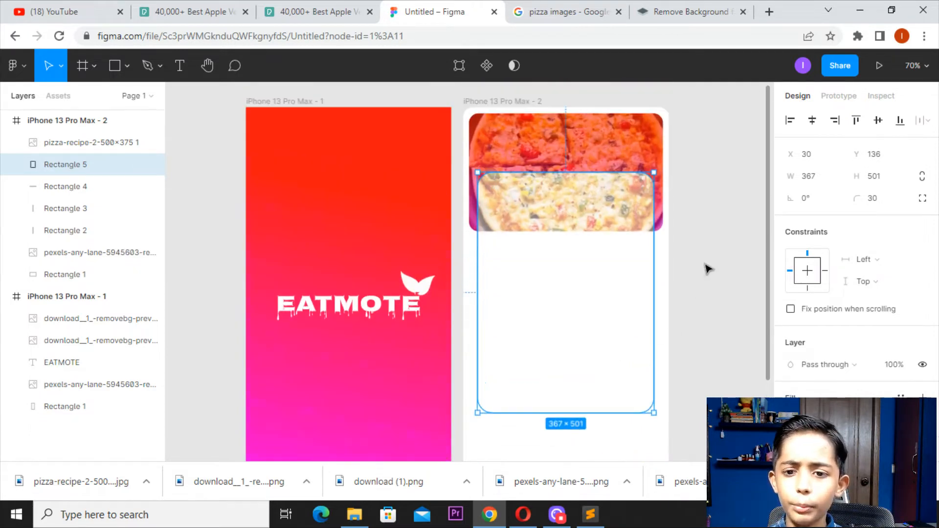
Step: Undo the rounded rectangle's moves and resizing as well as the pizza image's opacity change
click(585, 160)
key(ctrl+z)
key(ctrl+z)
key(ctrl+z)
key(ctrl+z)
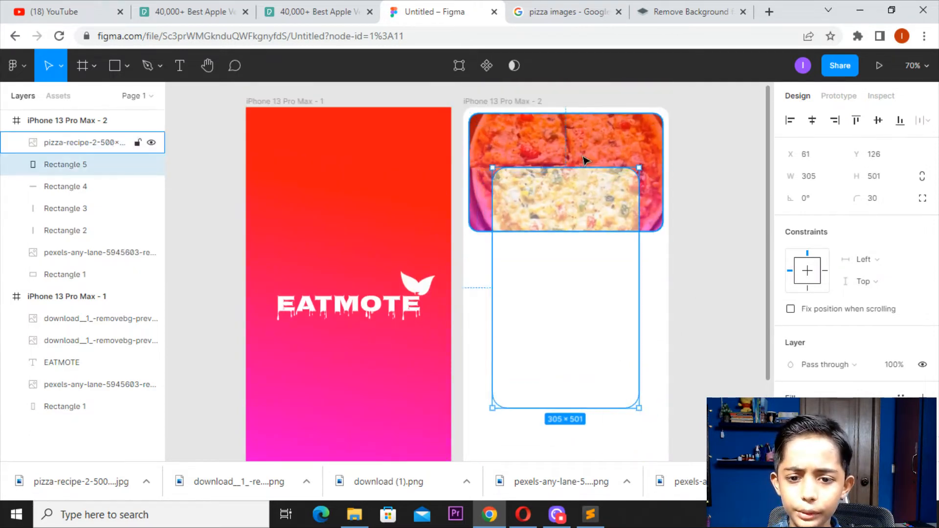
key(ctrl+z)
key(ctrl+z)
key(ctrl+z)
key(ctrl+z)
key(ctrl+z)
key(ctrl+z)
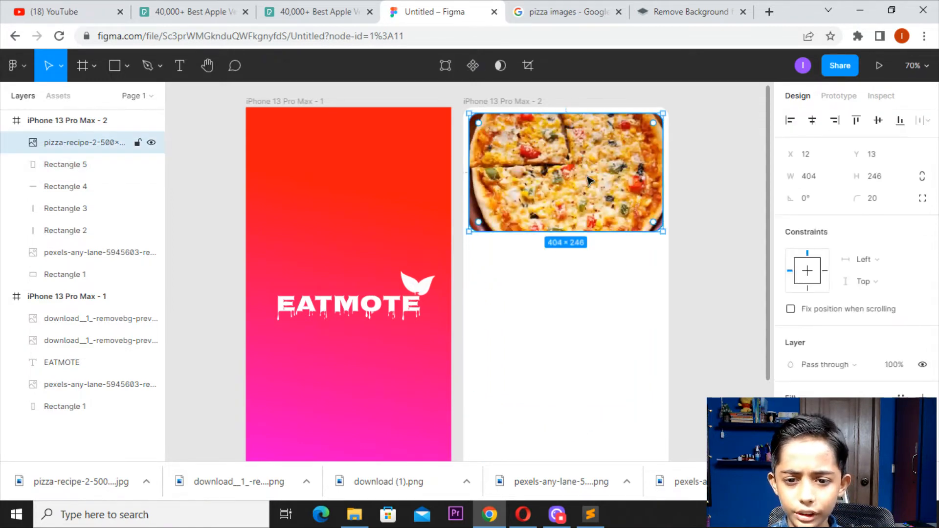
Step: Set the pizza image's fill opacity to 50%, and lower it further to 20%
scroll(796, 368, down, 2)
click(860, 336)
key(BackSpace)
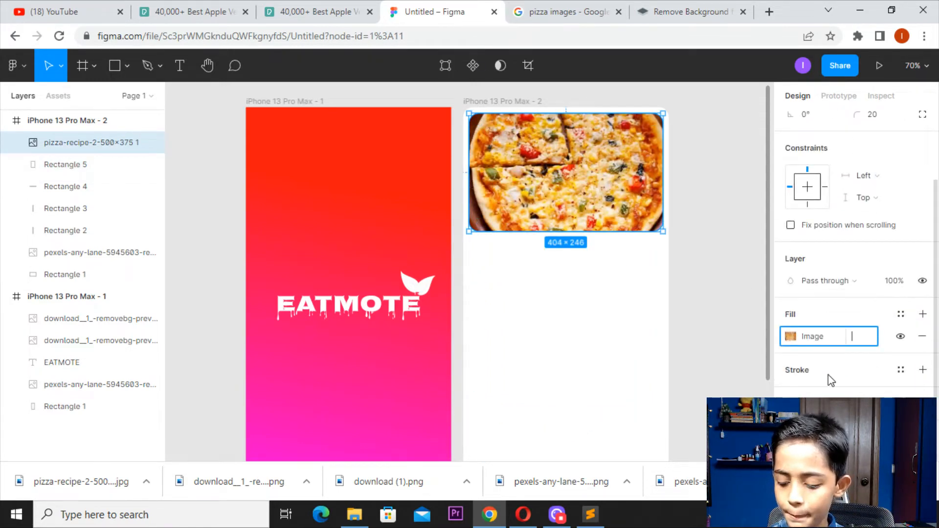
text(50)
key(Return)
click(859, 336)
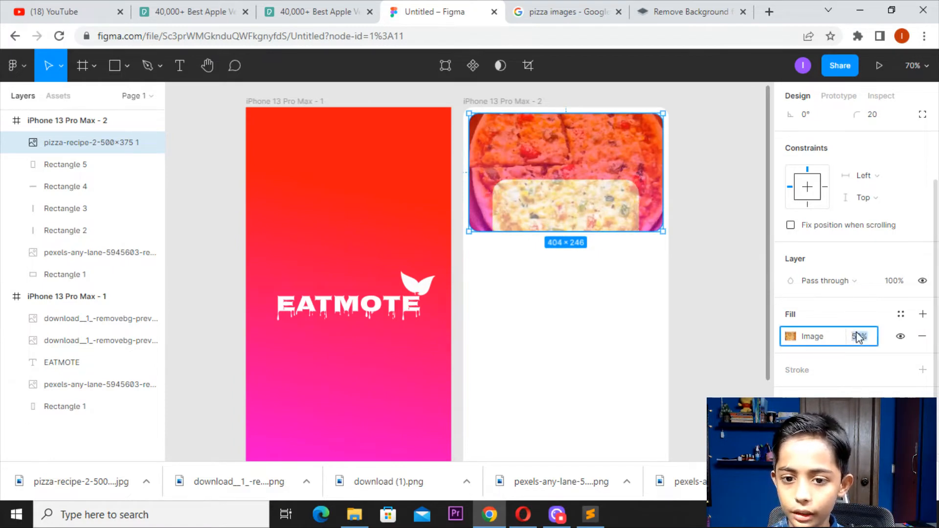
text(20)
key(Return)
click(667, 250)
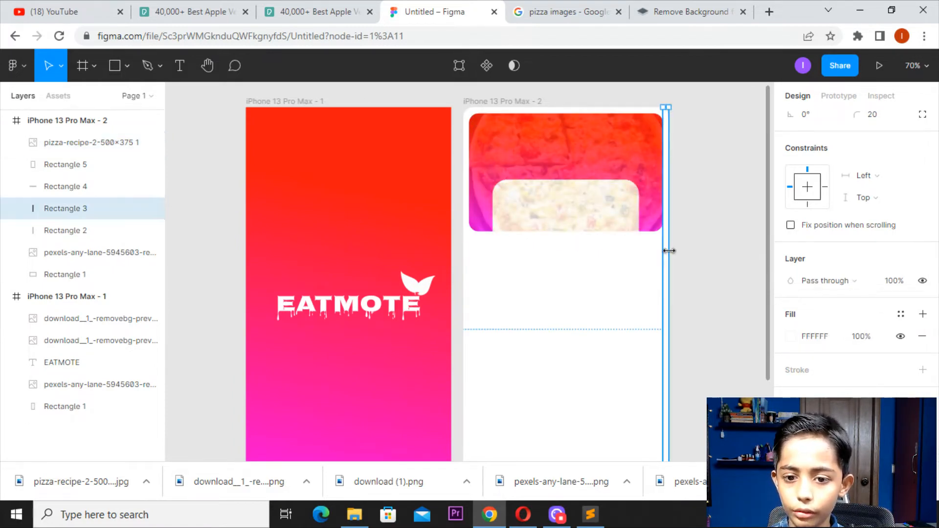
click(553, 306)
click(703, 264)
click(577, 286)
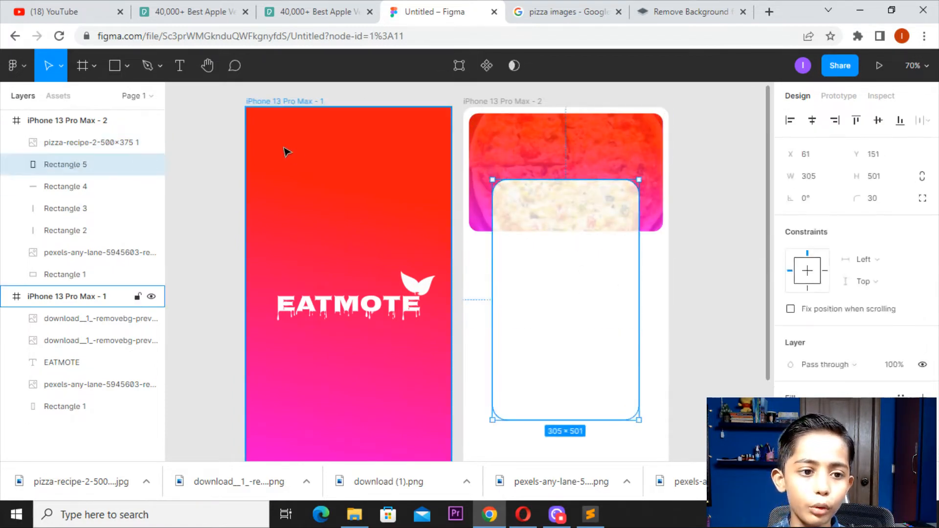
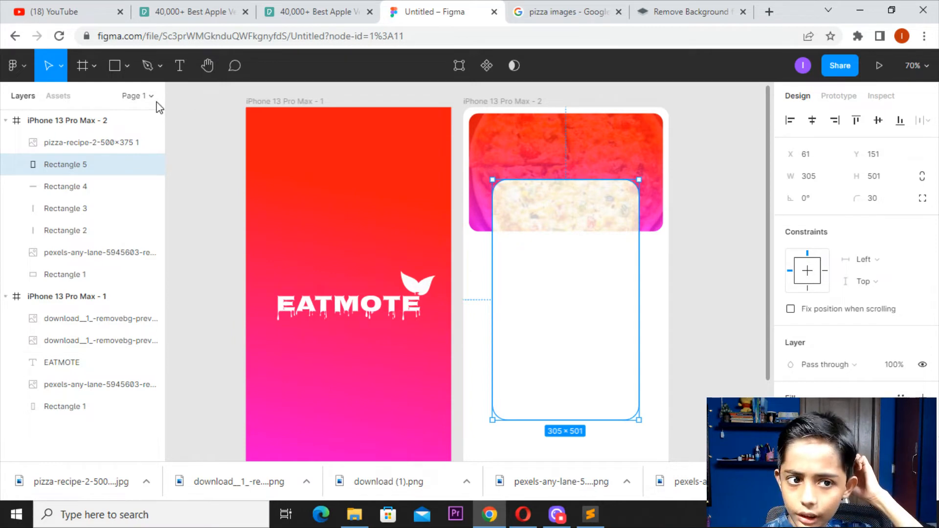
click(74, 11)
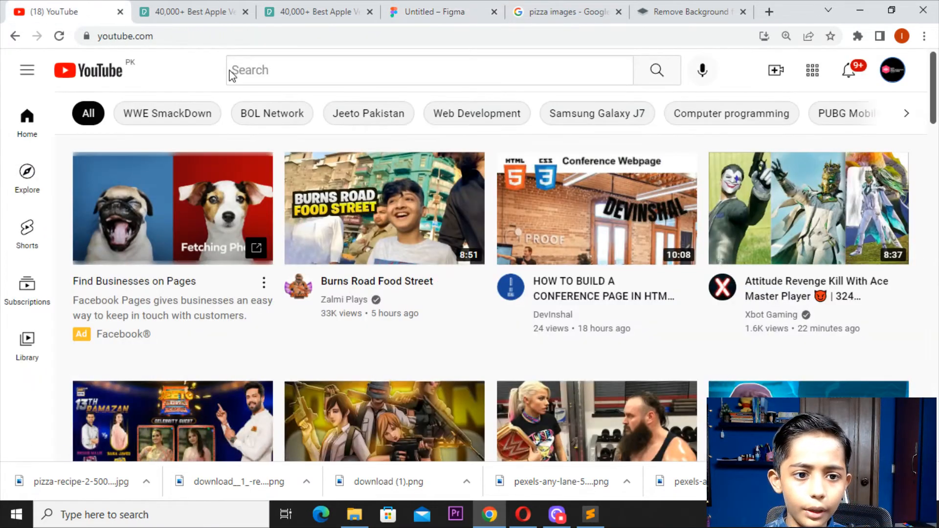
click(250, 68)
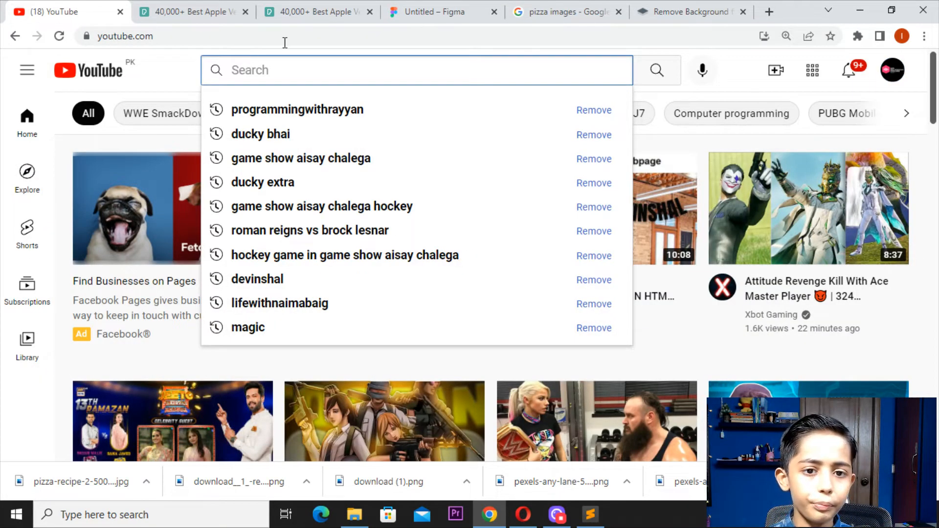
click(431, 13)
click(727, 197)
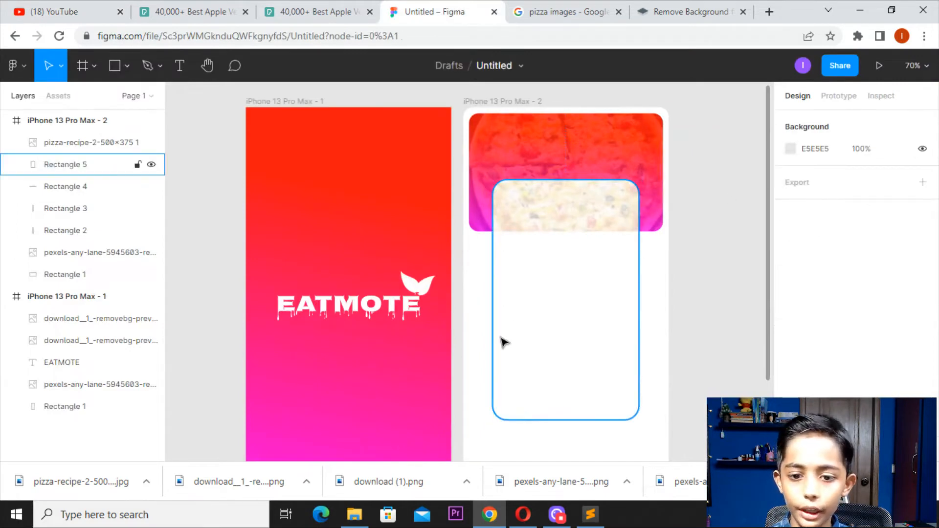
Step: Duplicate the EATMOTE text with its two leaf images from the first frame onto the pizza banner of the second frame
click(397, 331)
click(429, 245)
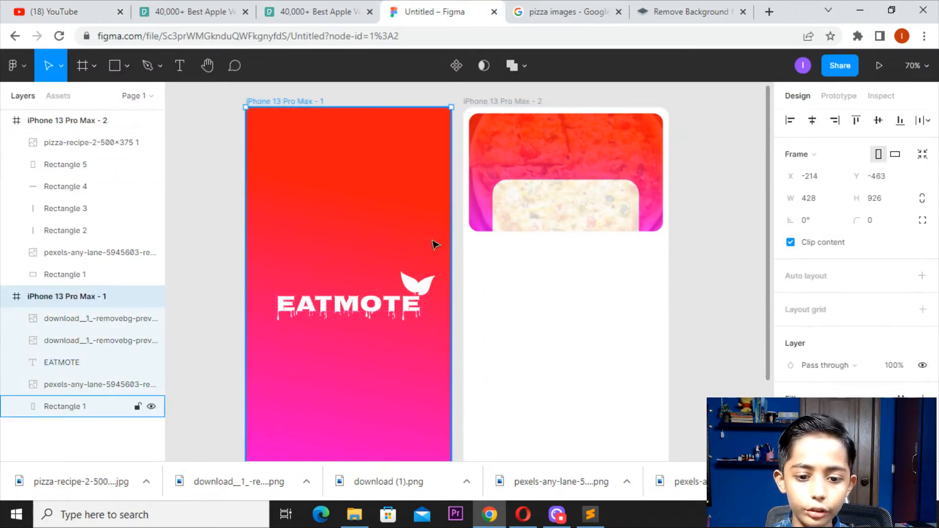
click(425, 278)
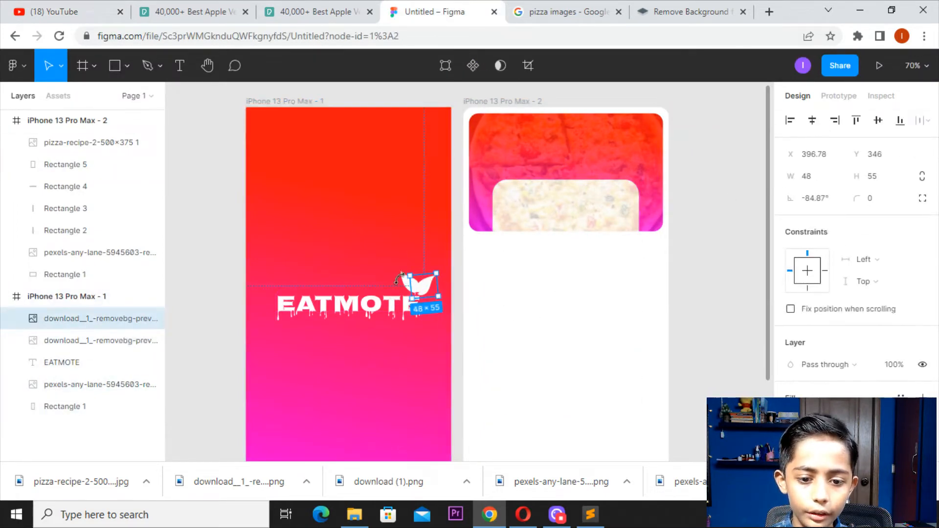
shift+click(364, 313)
alt+drag(419, 285, 618, 205)
scroll(842, 361, down, 4)
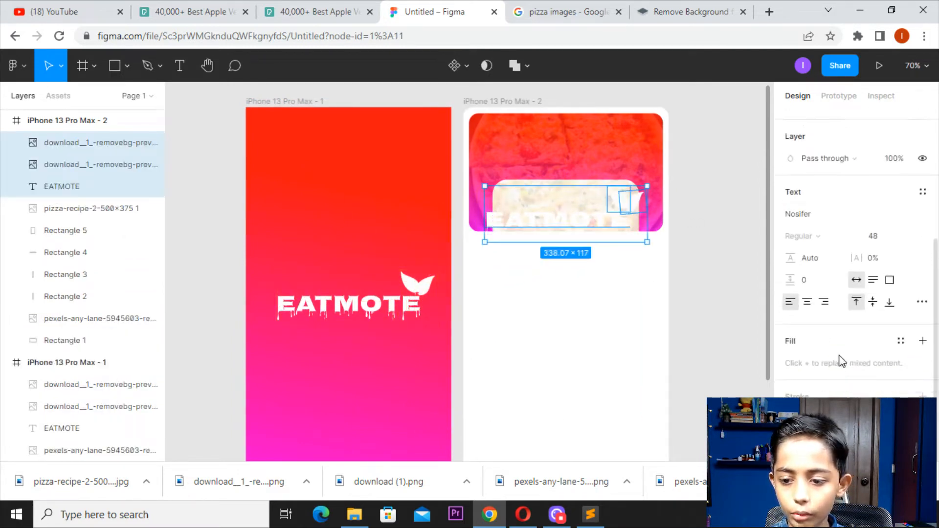
scroll(832, 369, down, 1)
scroll(814, 254, up, 5)
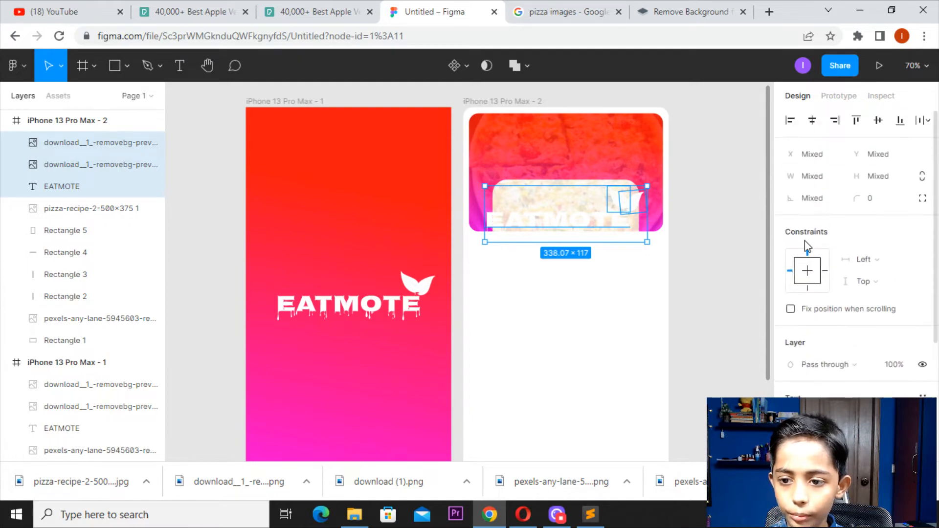
click(719, 233)
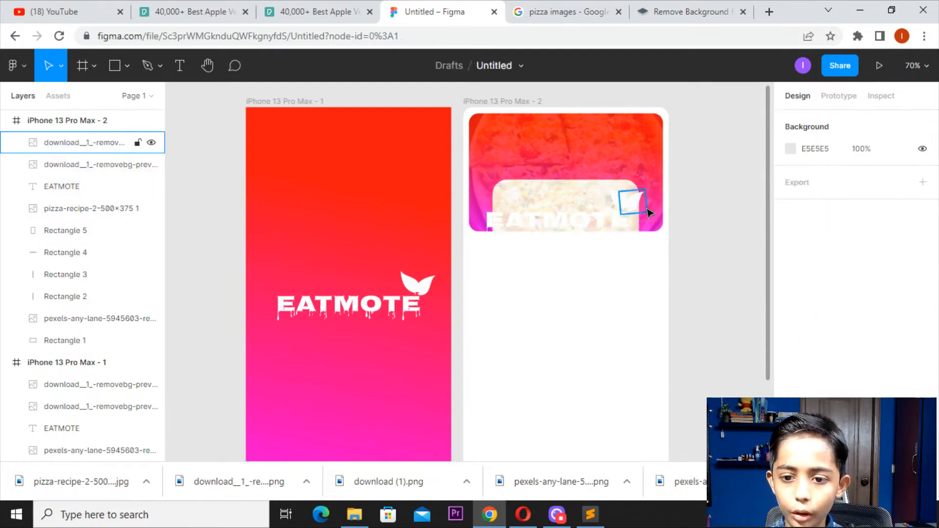
Step: Delete both leaf images from the copied logo and place the EATMOTE text at X 63, Y 191
click(636, 203)
key(Delete)
click(619, 201)
key(Delete)
click(586, 224)
drag(586, 225, 594, 222)
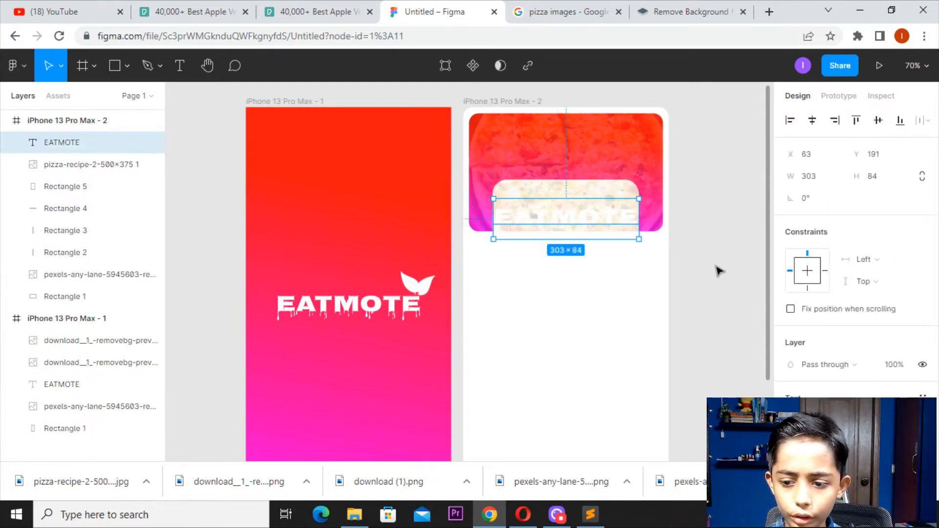
Step: Change the fill colour of the copied EATMOTE text to black, 000000
scroll(817, 352, down, 5)
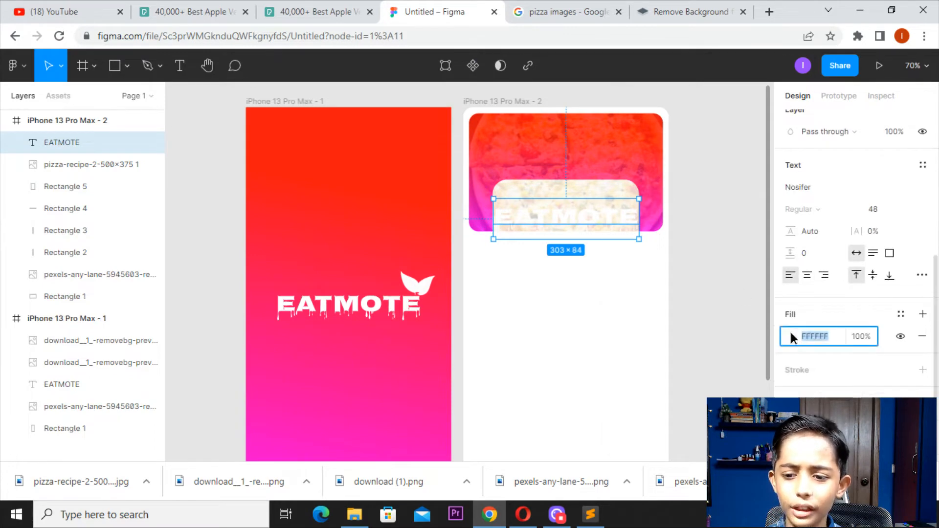
click(791, 337)
text(000000)
click(585, 256)
click(594, 225)
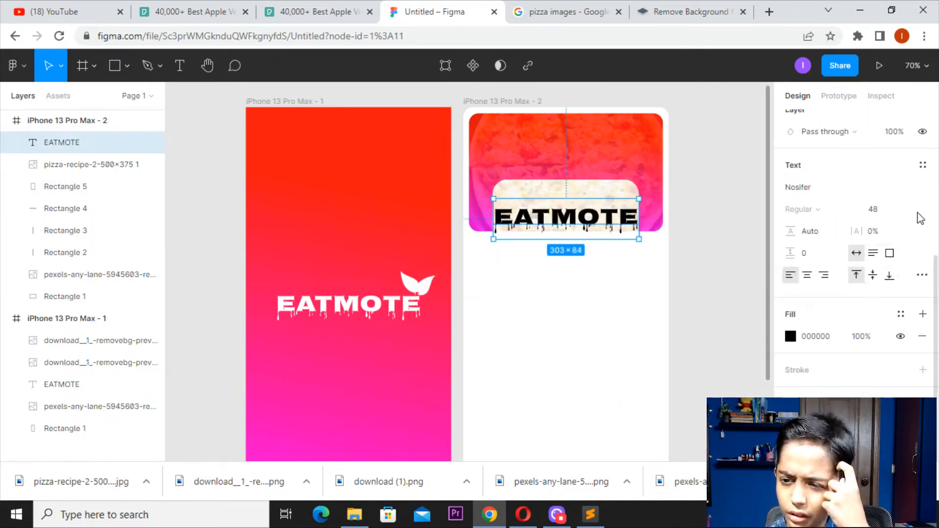
Step: Reduce the copied EATMOTE text to font size 40 and center it on the upper part of the rounded rectangle
click(902, 211)
click(889, 282)
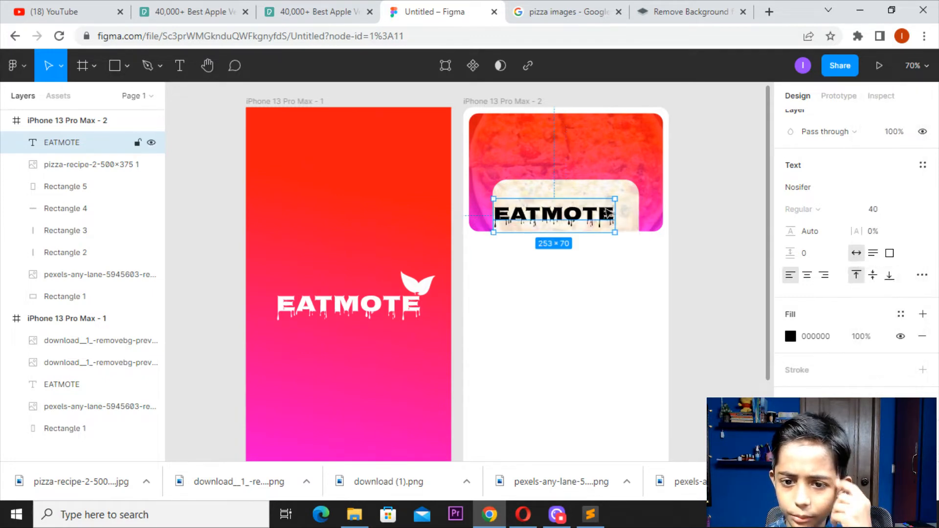
drag(597, 214, 609, 213)
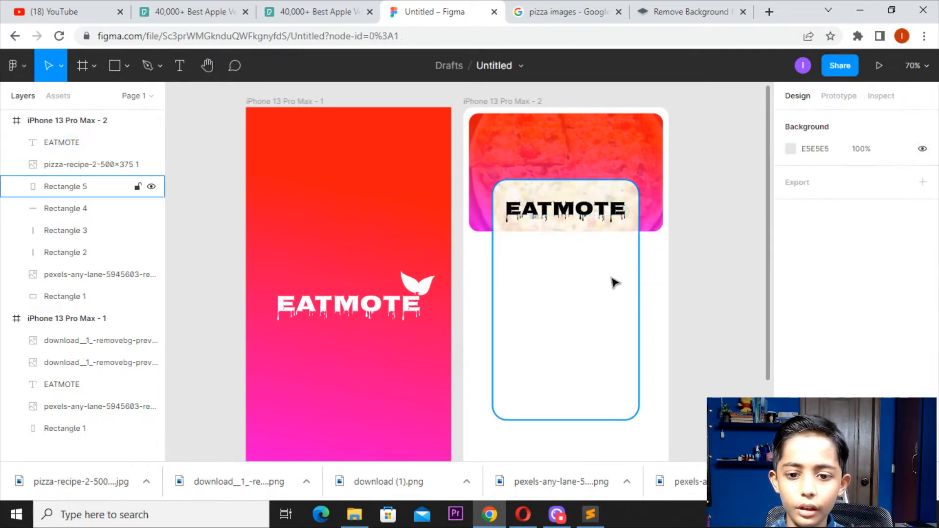
Step: Enlarge the white rounded rectangle behind the EATMOTE text to 344 × 541 px
click(534, 295)
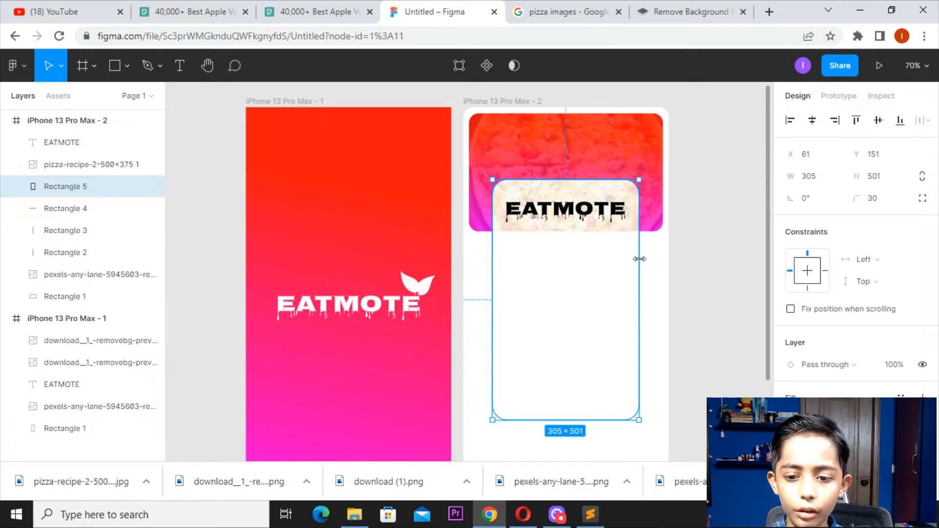
drag(640, 259, 652, 264)
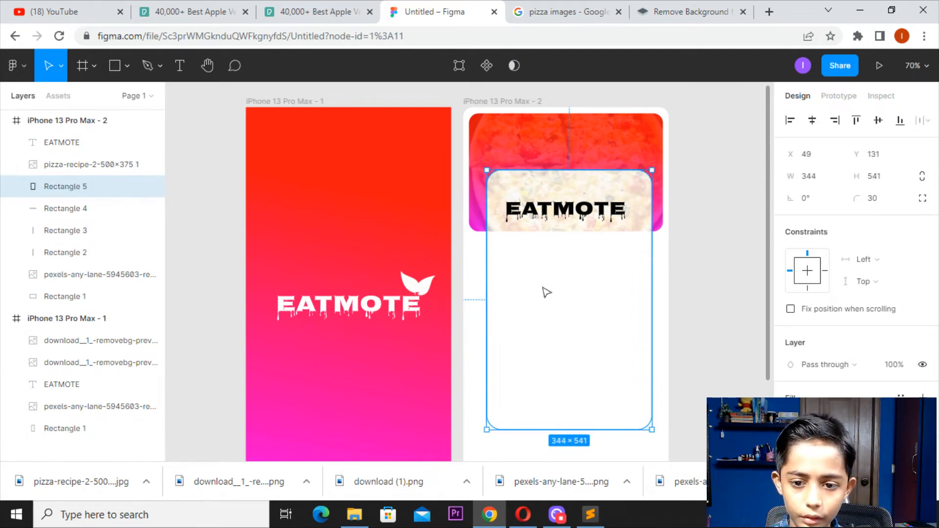
Step: Set the font size of the black EATMOTE text to 48
click(563, 210)
scroll(876, 318, down, 2)
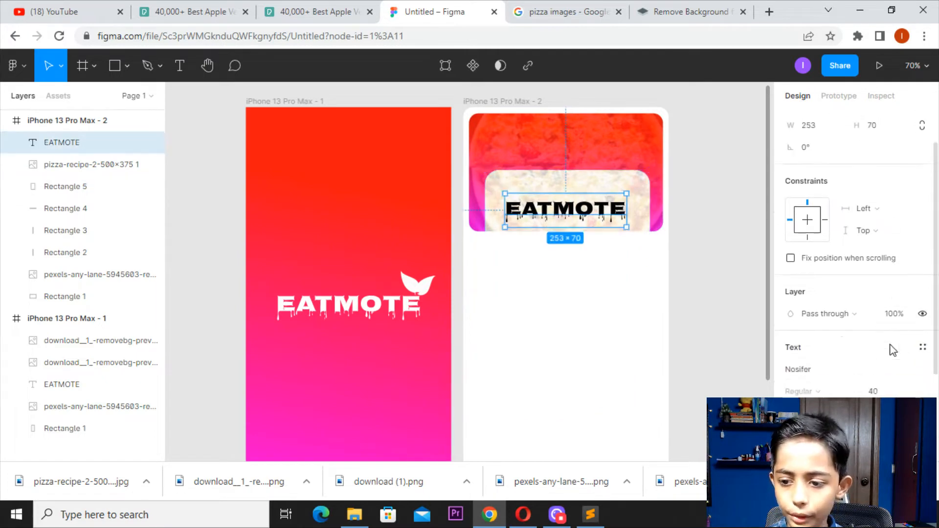
click(908, 373)
click(899, 388)
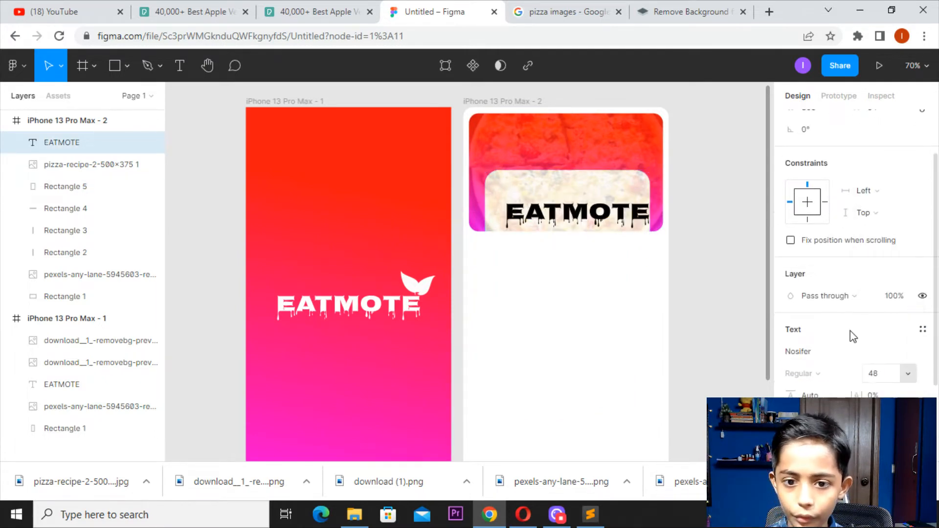
Step: Shift the black EATMOTE text up and to the left so it sits centered within the rounded rectangle's upper part
double_click(619, 214)
click(753, 231)
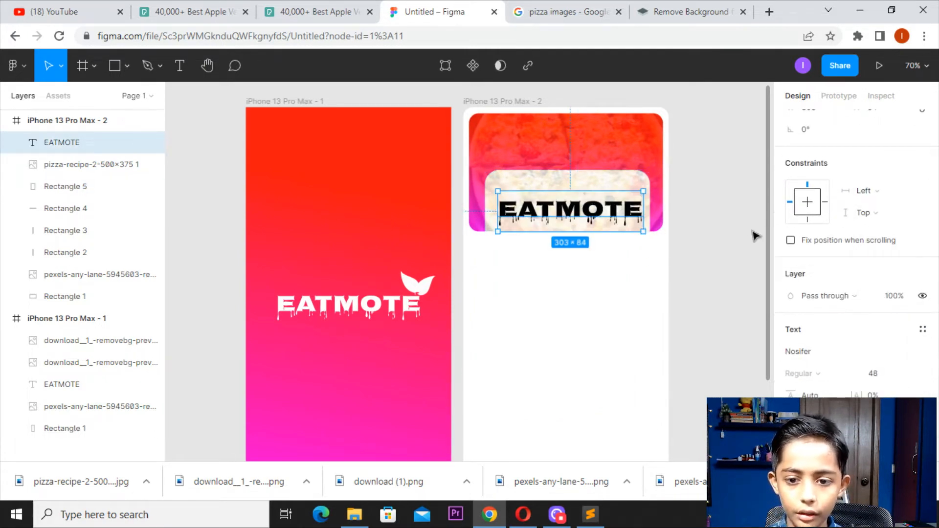
key(Up)
key(Up)
key(Up)
key(Up)
key(Up)
key(Up)
key(Left)
key(Left)
key(Left)
key(Left)
key(Left)
key(Left)
key(Left)
key(Left)
key(Left)
key(Left)
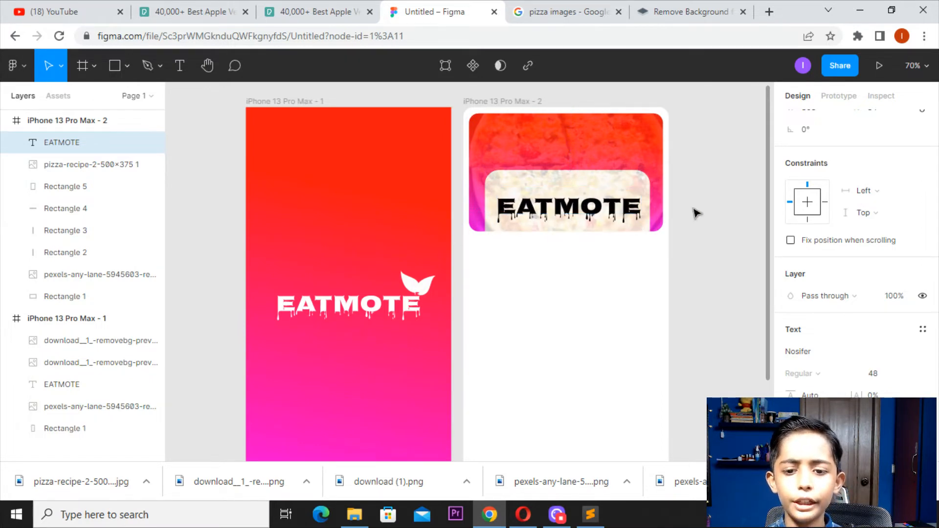
Step: Draw a rectangle about 297 × 44 px below the black EATMOTE title on the second screen
click(723, 231)
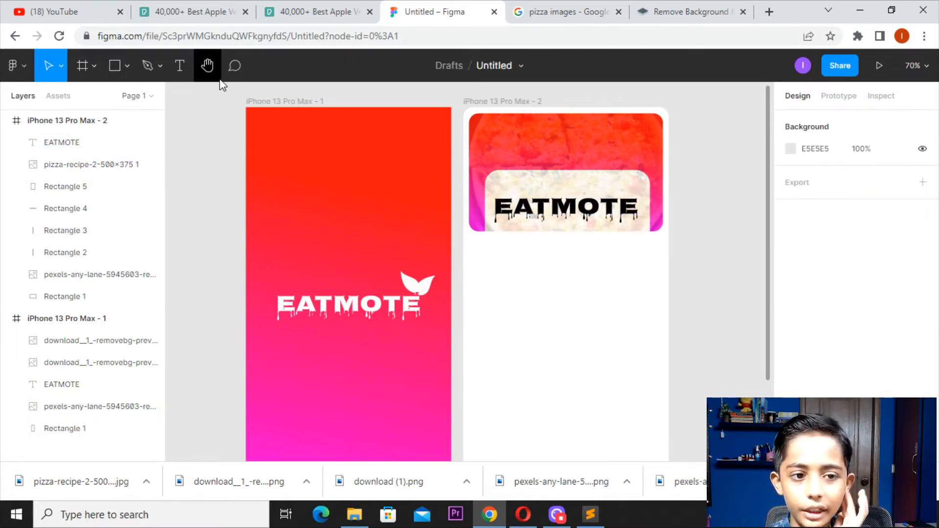
click(112, 73)
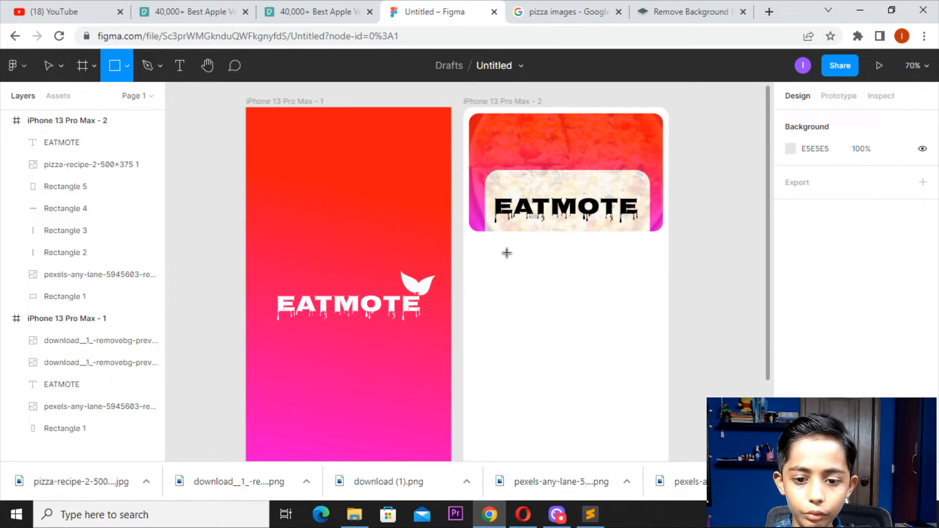
drag(497, 249, 639, 270)
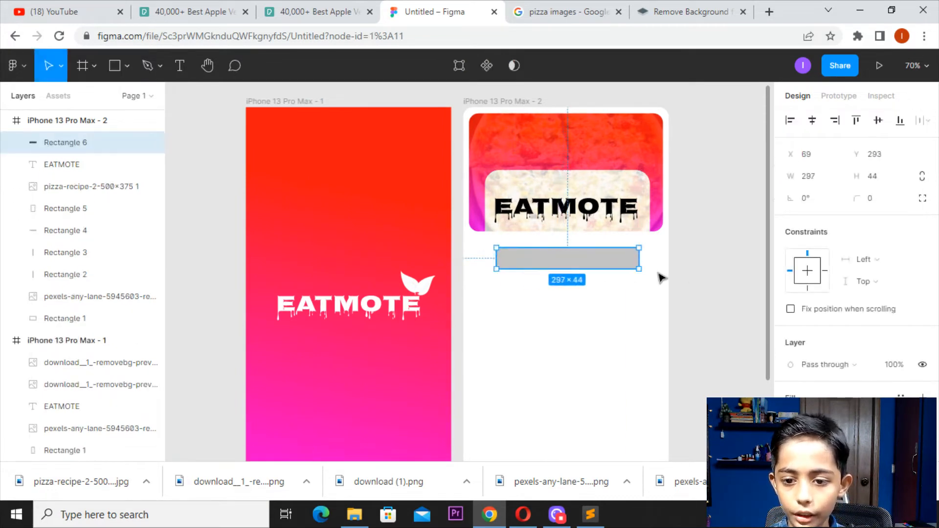
Step: Add a drop shadow to the large white rounded card on the second screen
click(606, 318)
scroll(814, 383, down, 3)
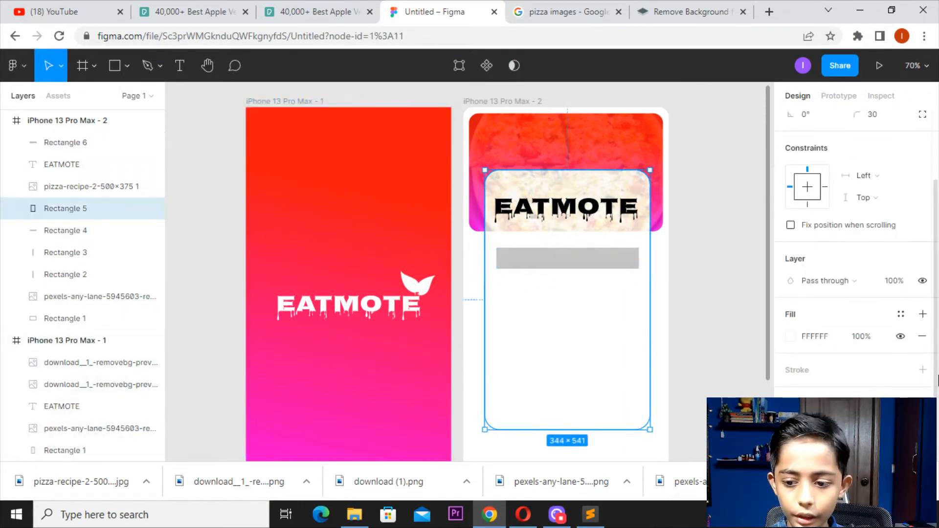
scroll(744, 384, down, 1)
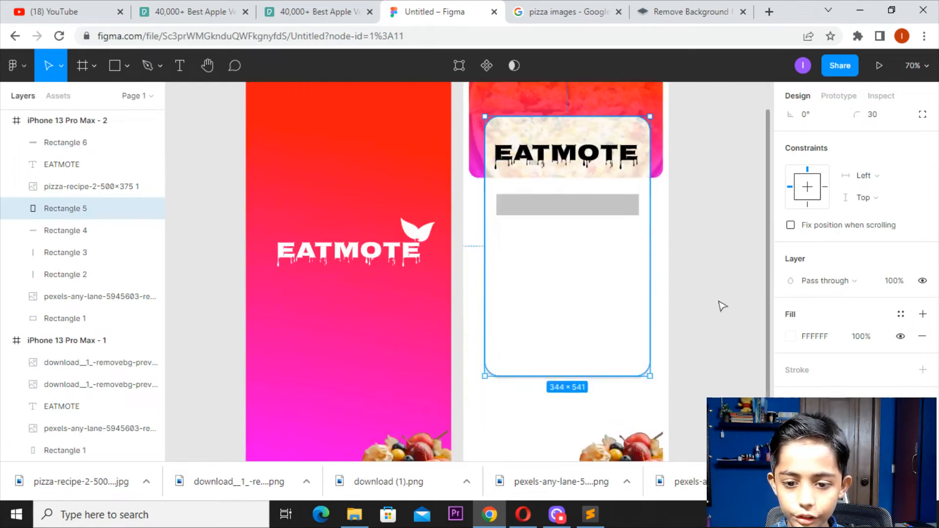
click(720, 306)
scroll(670, 287, up, 1)
click(591, 226)
click(568, 358)
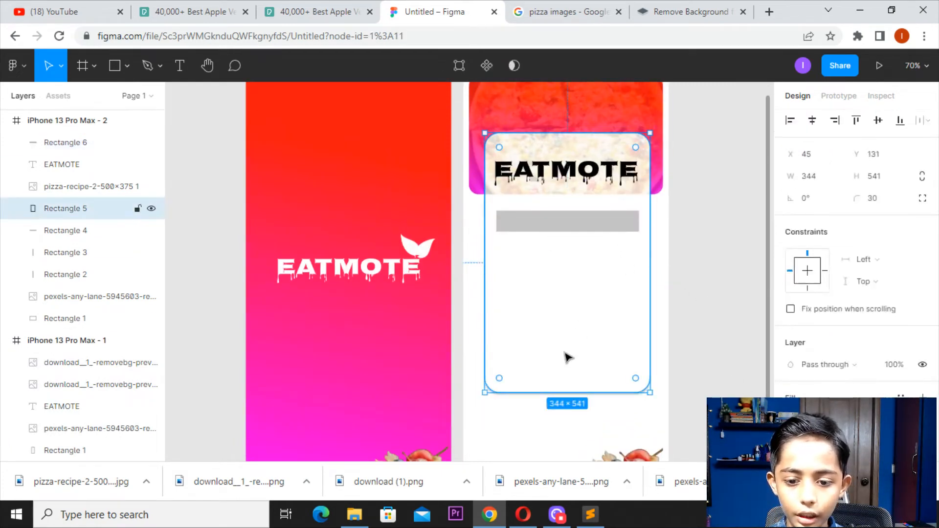
Step: Shorten the white rounded card slightly by raising its lower edge
click(576, 223)
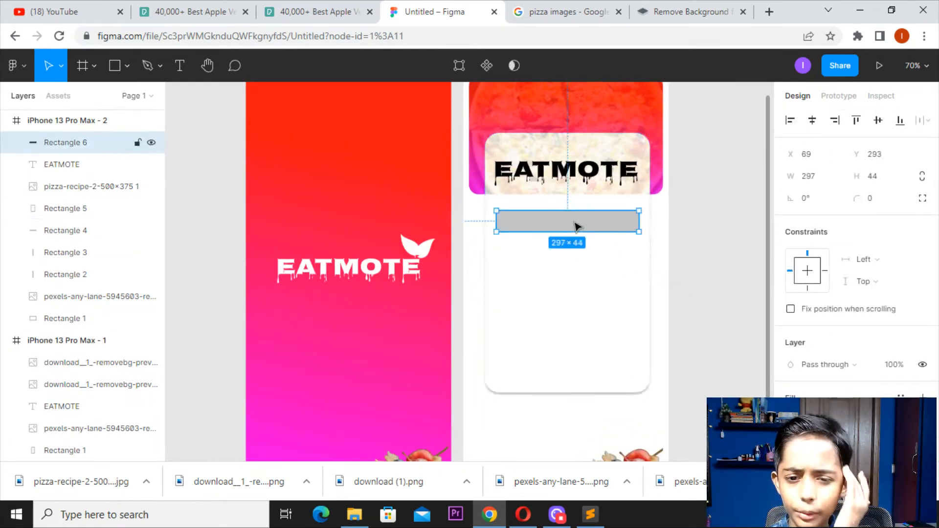
scroll(880, 343, down, 2)
scroll(615, 337, down, 1)
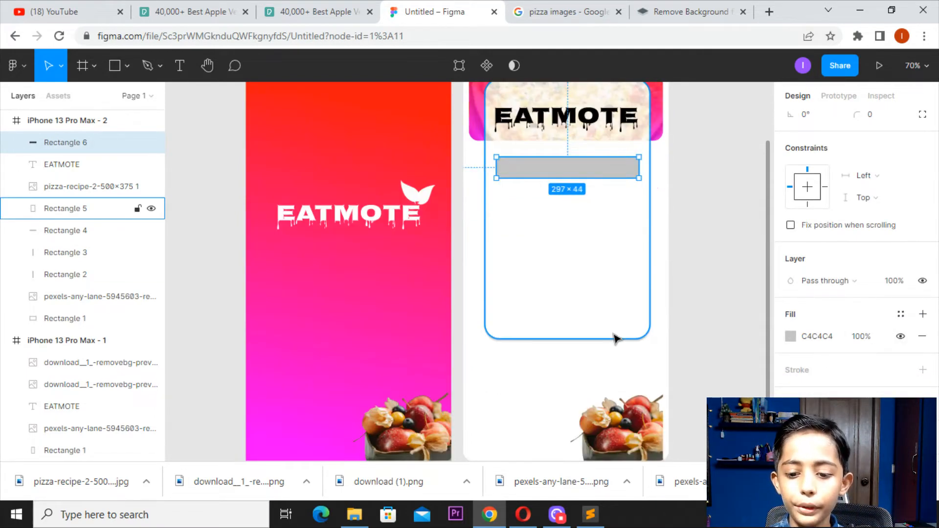
click(584, 332)
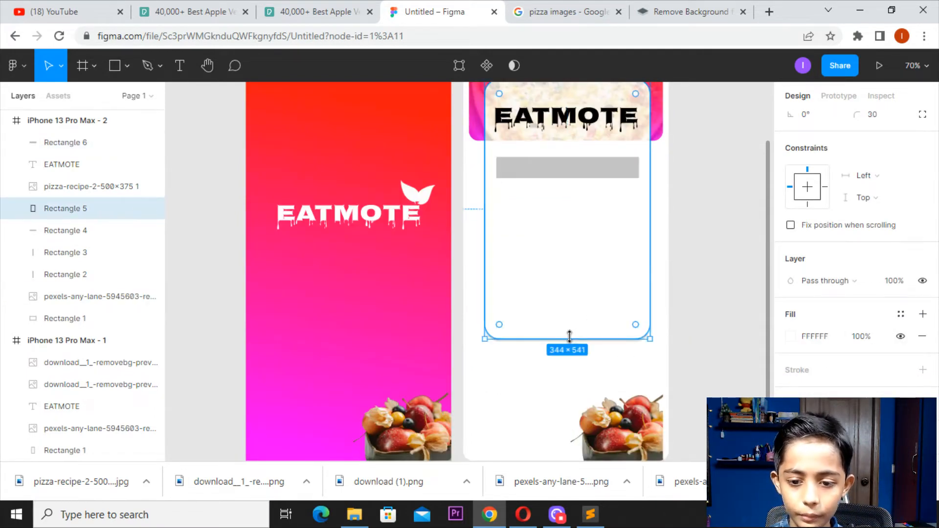
drag(569, 336, 568, 327)
Step: Shift the fruit image on the second screen further toward the lower-right corner, at about X 249, Y 721
click(619, 449)
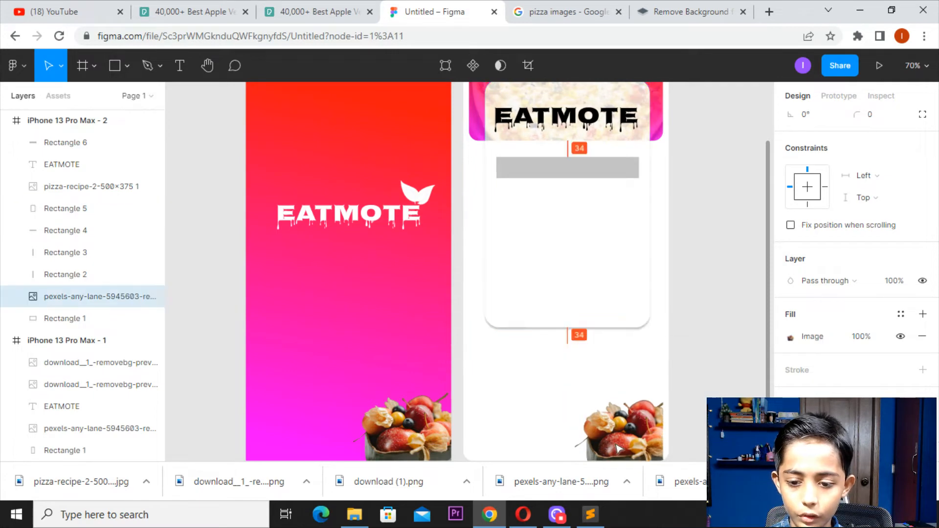
scroll(620, 436, down, 1)
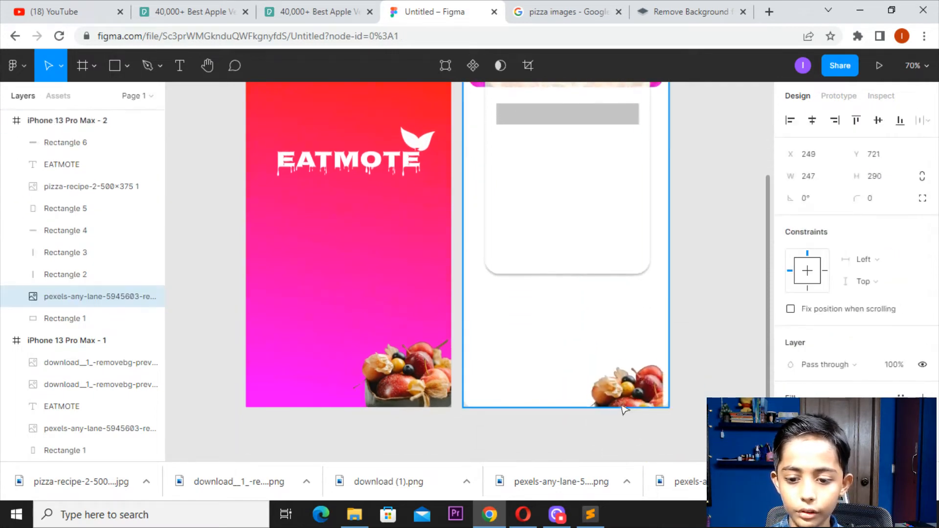
click(692, 349)
scroll(582, 206, up, 1)
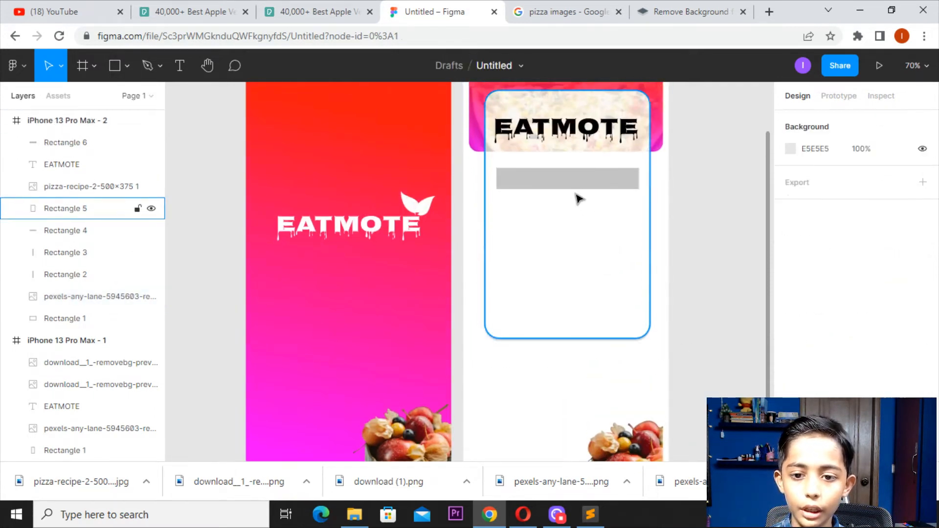
Step: Set the corner radius of the gray bar below the EATMOTE title to 100
click(579, 186)
scroll(832, 313, down, 2)
scroll(841, 263, up, 2)
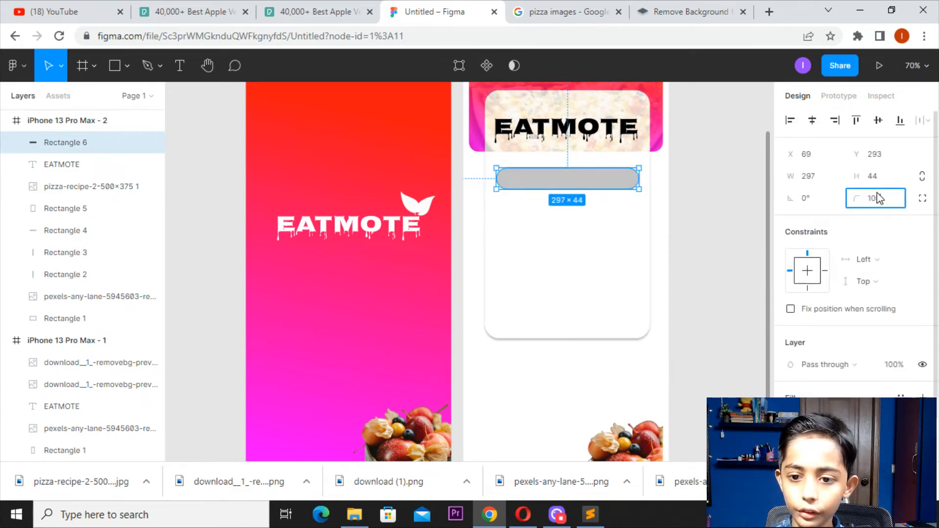
key(Return)
Step: Change the rounded bar's fill to white, FFFFFF
scroll(895, 325, down, 2)
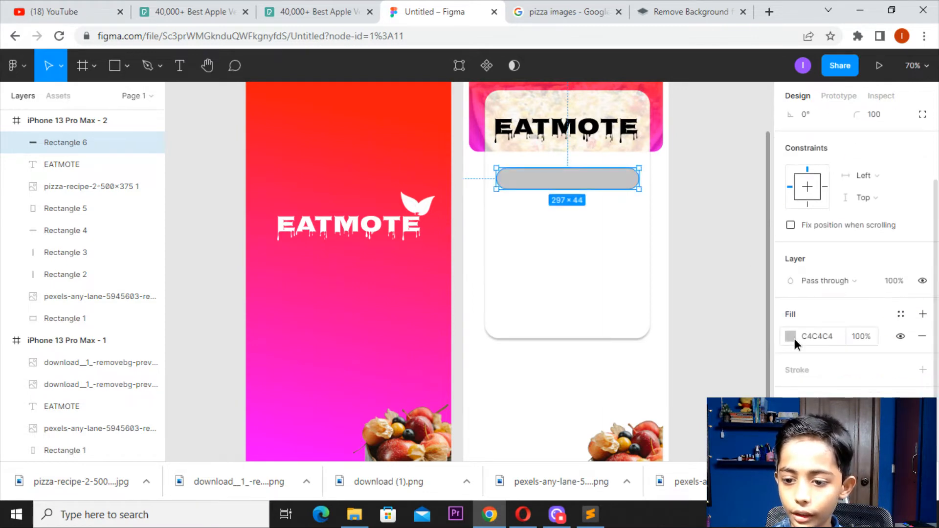
click(790, 337)
click(616, 119)
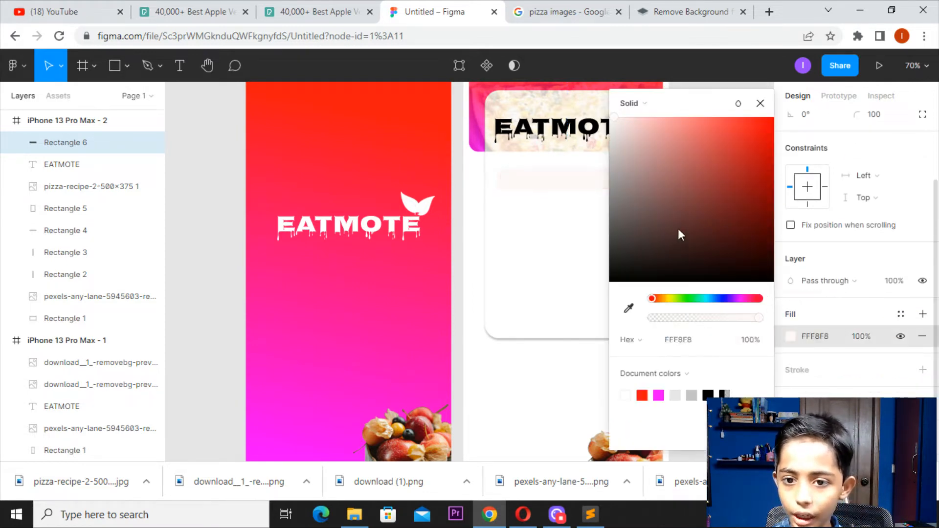
drag(616, 123, 581, 107)
click(776, 384)
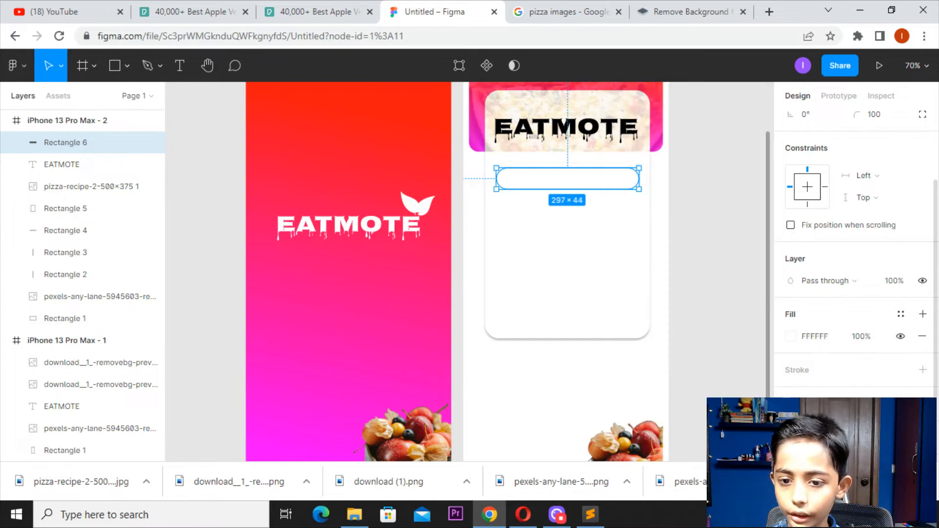
click(690, 243)
Step: Add a drop shadow to the white rounded bar so it stands out from the card
click(619, 181)
scroll(664, 231, down, 2)
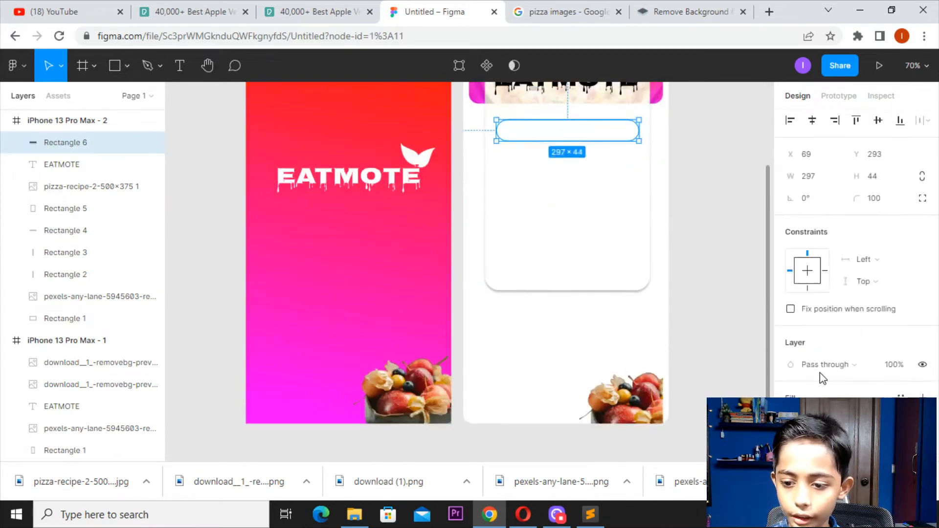
scroll(822, 380, down, 2)
scroll(700, 279, up, 1)
click(675, 197)
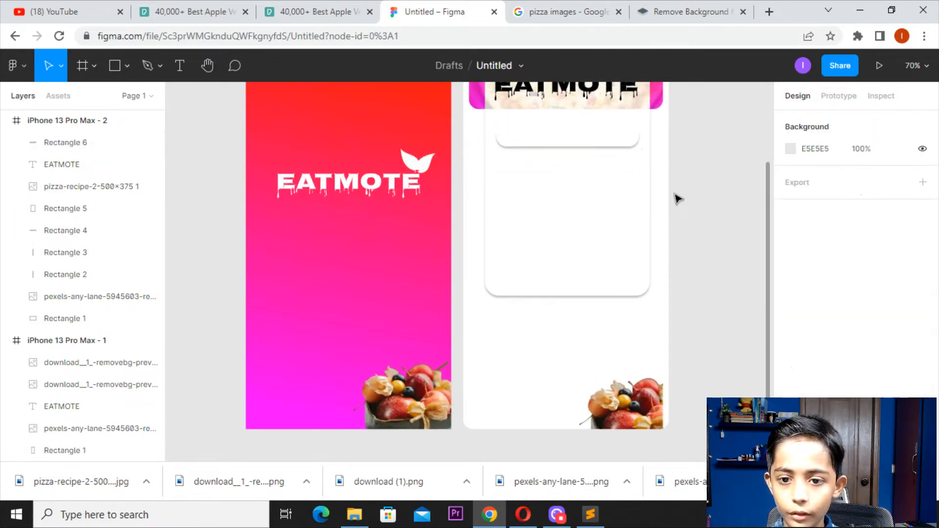
Step: Duplicate the white rounded bar directly below the first one, at about X 65, Y 367
click(609, 147)
drag(597, 145, 582, 177)
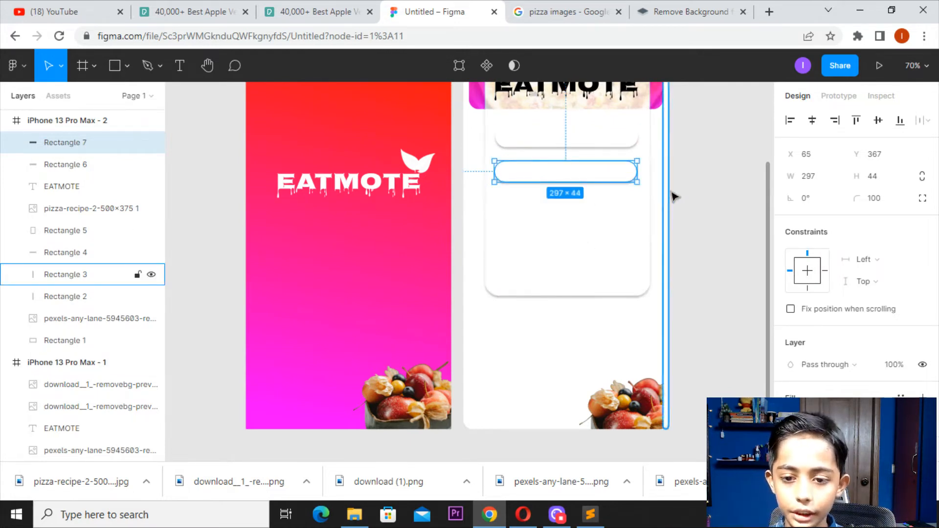
scroll(661, 250, up, 2)
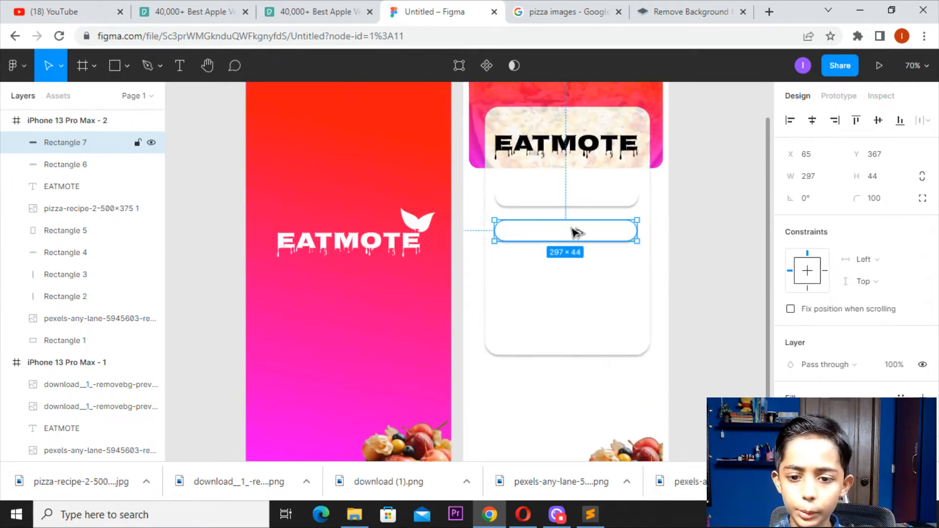
Step: Try a third copy of the white rounded bar below the second one, and delete it
drag(577, 233, 570, 266)
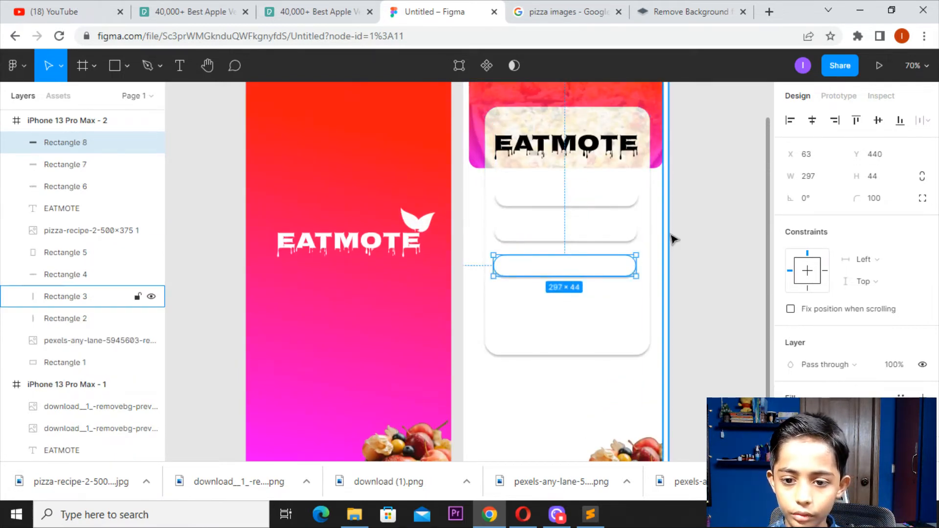
click(686, 254)
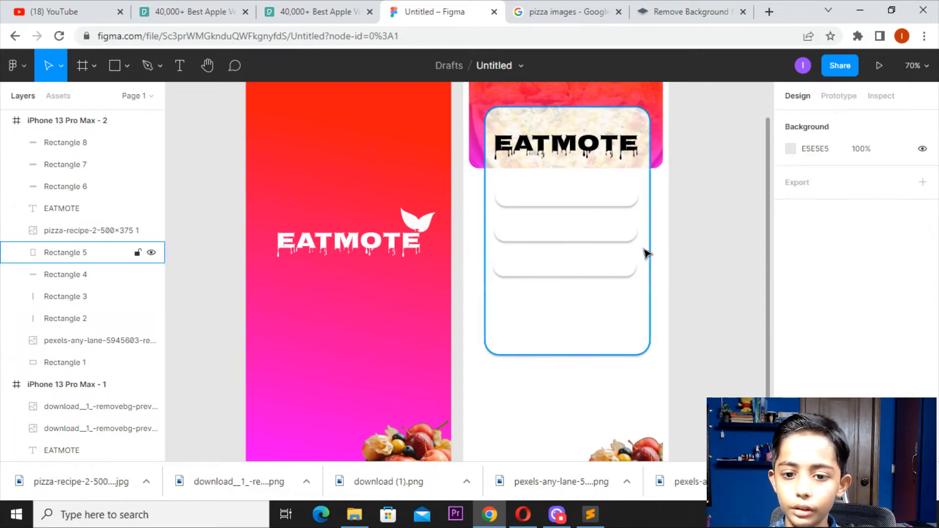
click(529, 271)
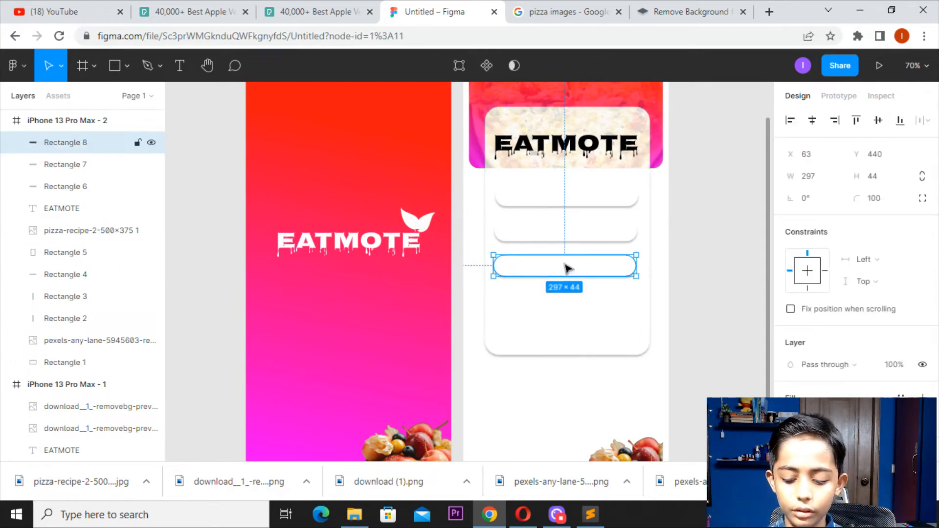
key(Delete)
click(596, 229)
click(672, 216)
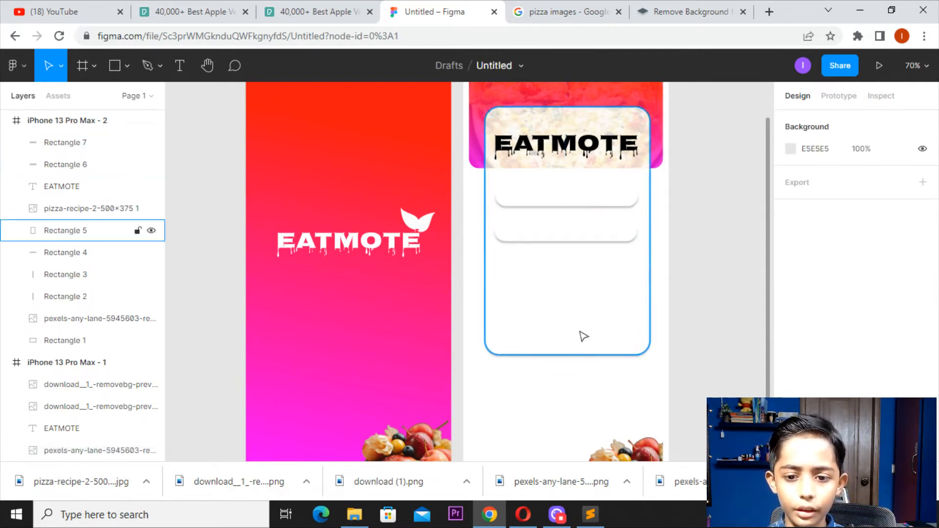
Step: Shorten the white rounded card by raising its lower edge closer to the second bar
click(584, 337)
drag(568, 355, 585, 325)
click(677, 272)
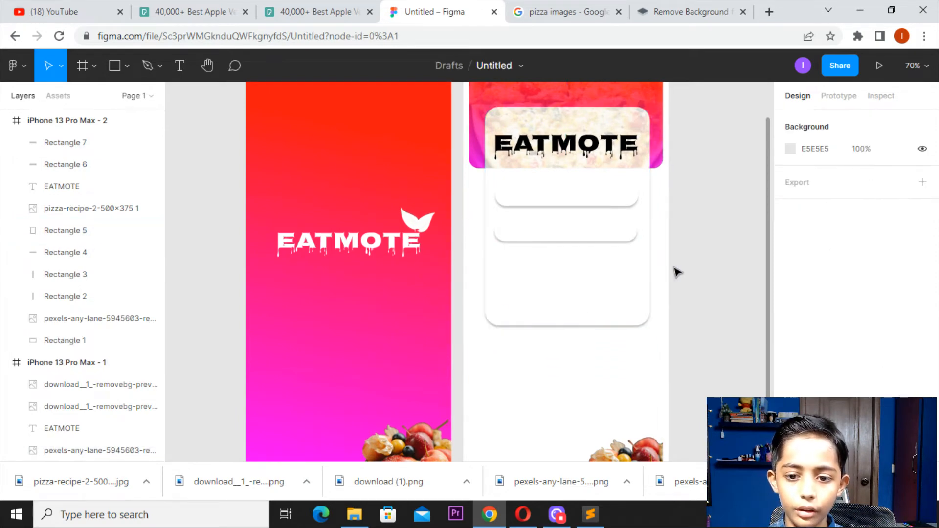
Step: Add the text "ENTER YOUR USERNAME AND EMAIL" near the two white bars on the card
scroll(520, 342, up, 3)
scroll(514, 319, up, 5)
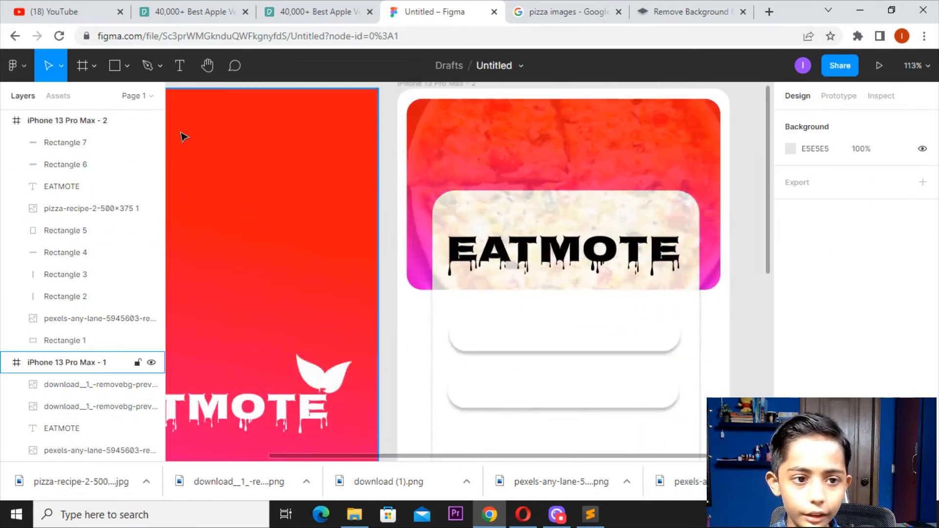
click(180, 65)
click(477, 340)
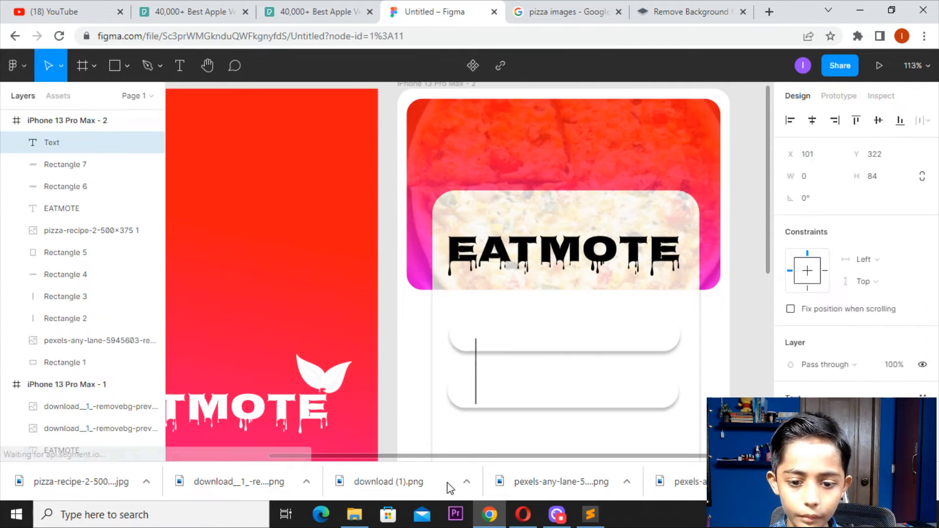
text(e)
key(Escape)
key(BackSpace)
text(E)
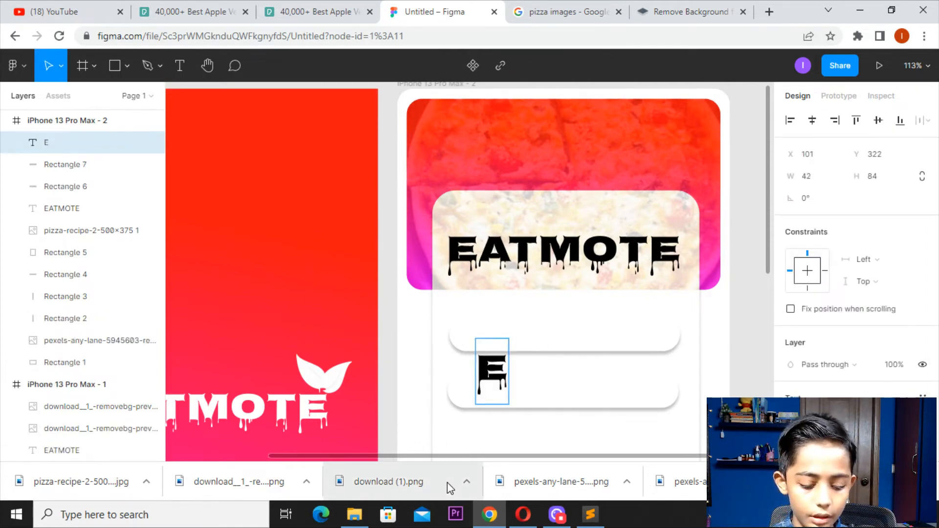
text(NTER YOU)
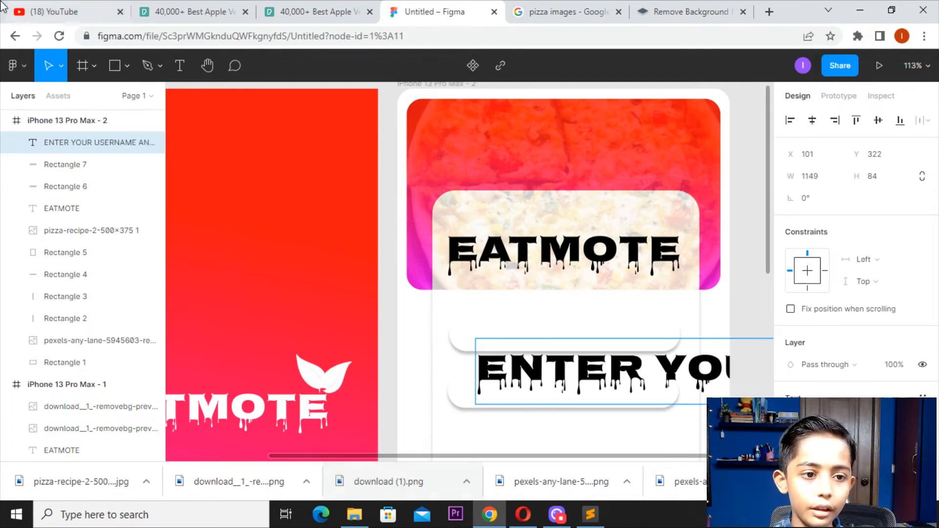
Step: Move the username and email prompt text up to the second screen's left edge, at X 0, Y 268
click(636, 371)
drag(636, 372, 585, 329)
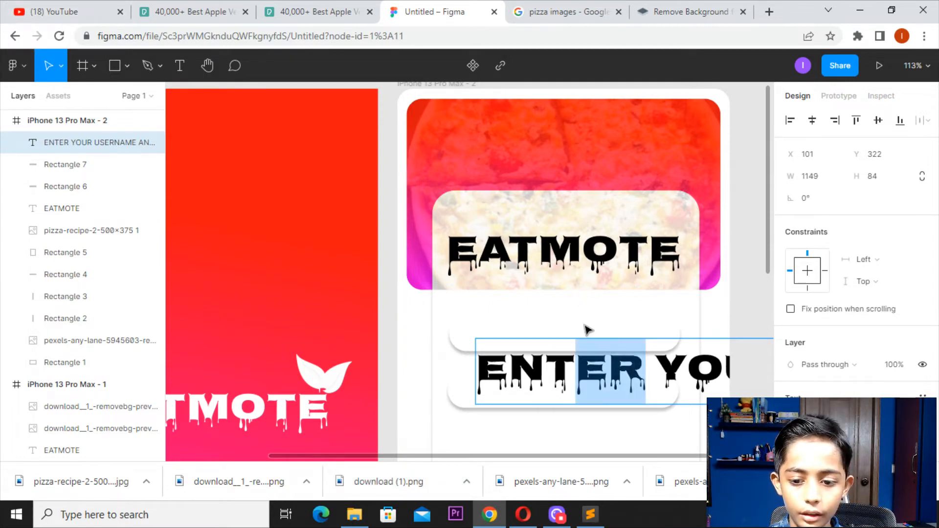
key(Escape)
drag(765, 381, 687, 339)
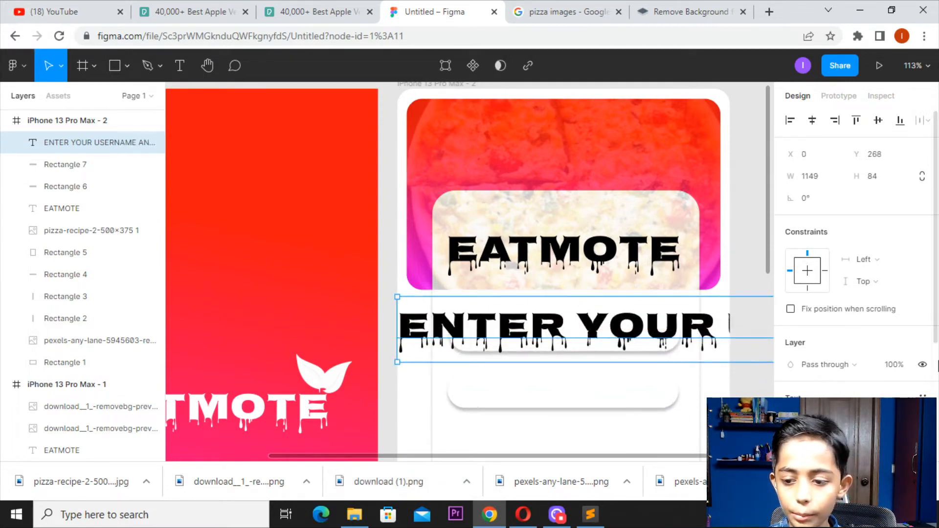
Step: Reduce the font size of the username and email prompt text to 10
scroll(920, 342, down, 3)
click(905, 306)
click(889, 238)
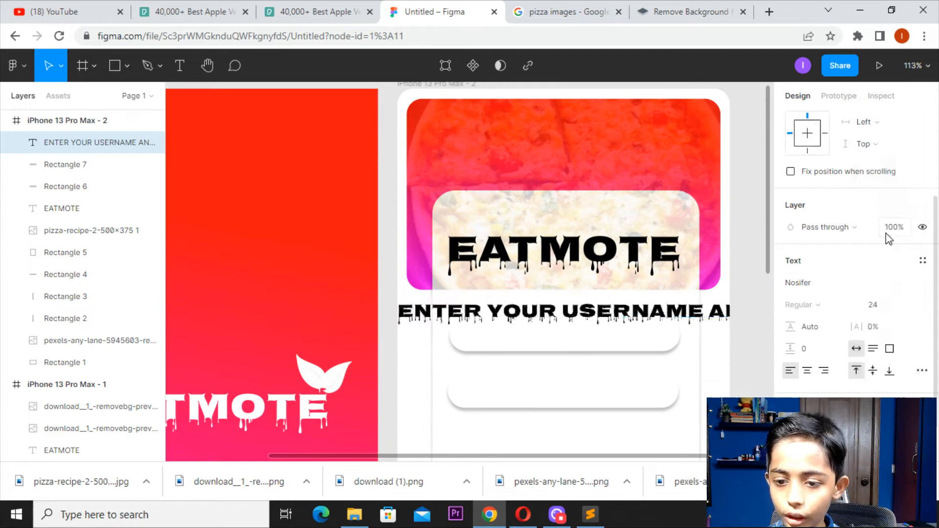
click(909, 309)
click(874, 169)
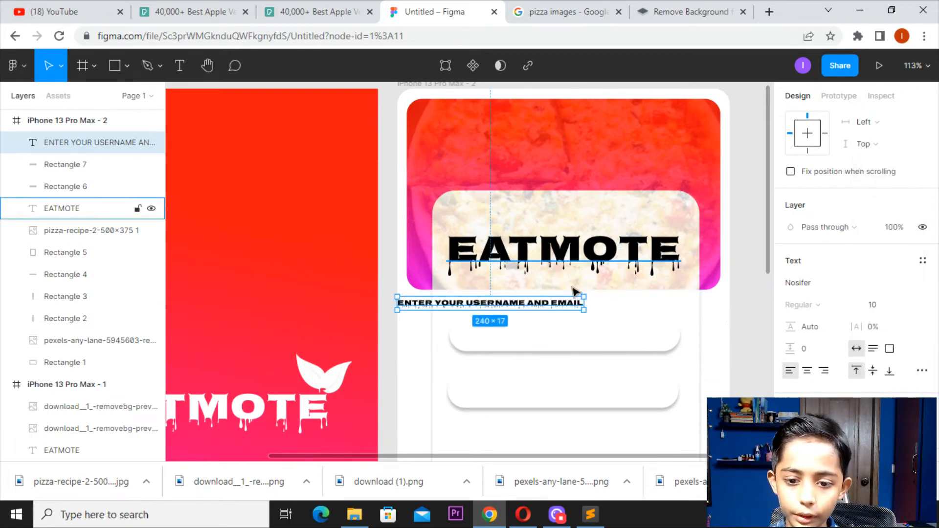
Step: Place the prompt text inside the first white bar with a 240 × 26 px text box, nudged slightly to the right
drag(555, 306, 615, 325)
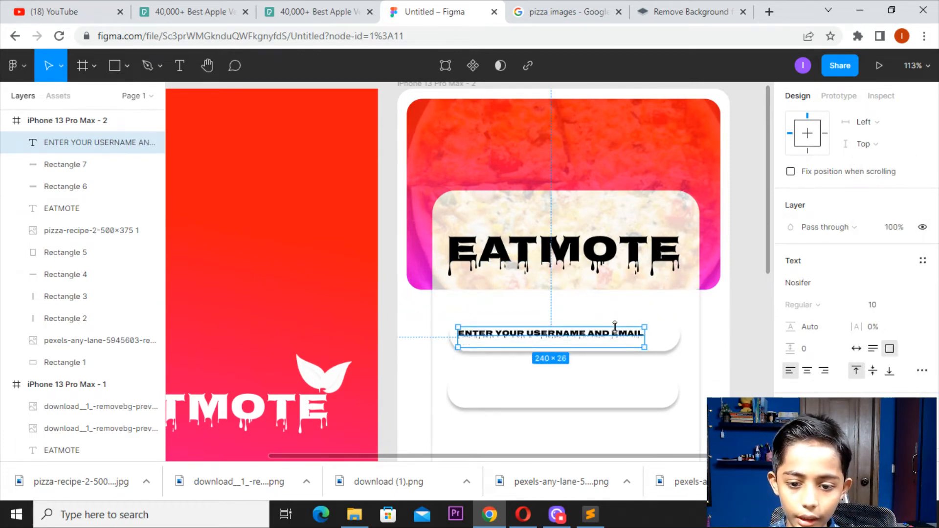
key(Right)
key(Right)
key(Right)
key(Right)
key(Right)
key(Right)
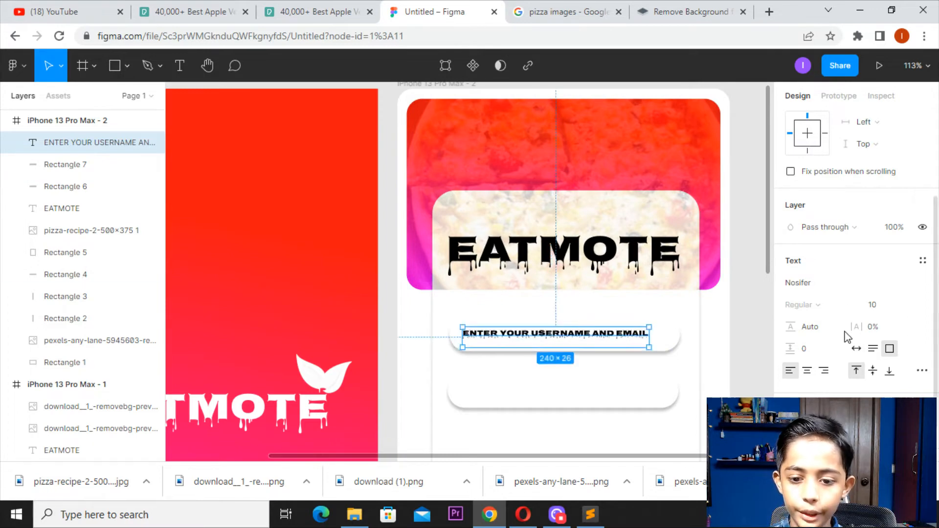
Step: Lower the username and email prompt text's black fill opacity to 20%
scroll(840, 359, down, 2)
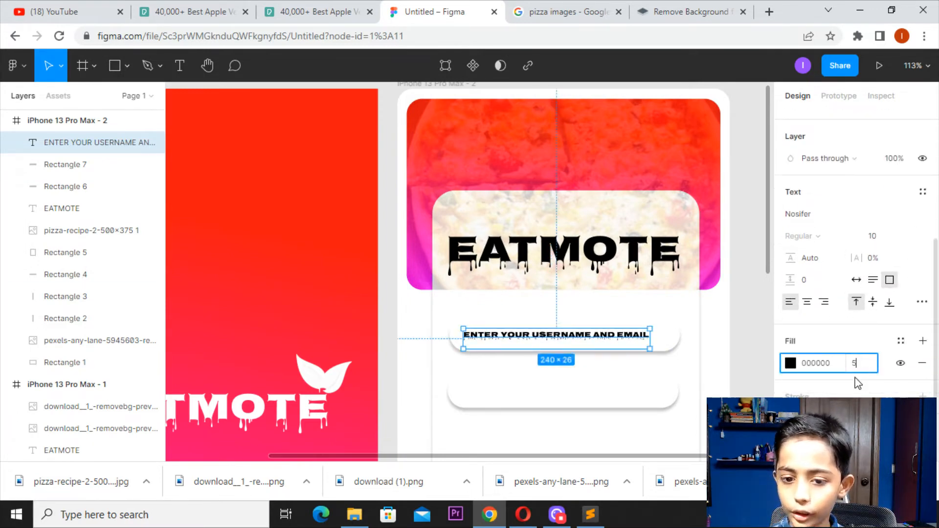
key(Escape)
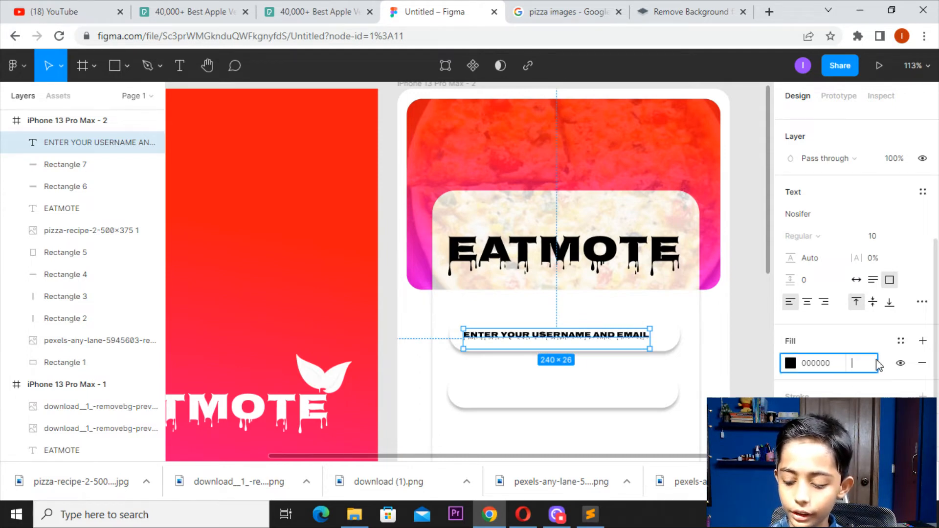
text(0)
key(Return)
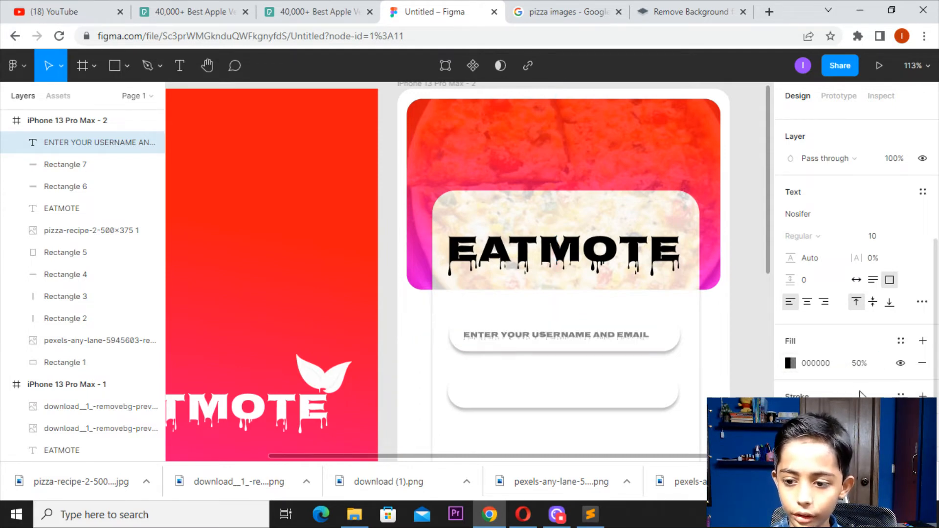
click(863, 365)
text(20)
key(Return)
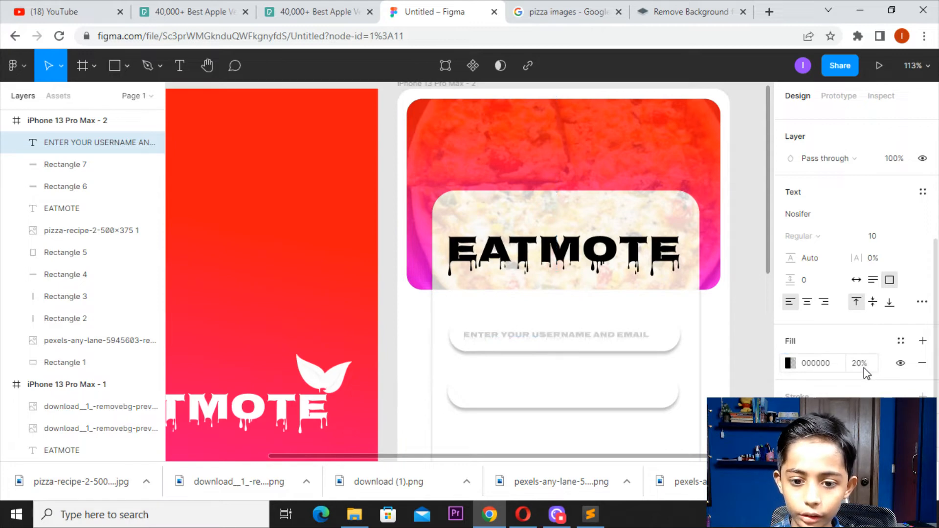
click(729, 337)
Step: Duplicate the username and email prompt into the second white bar and change the copy's text to "Password"
scroll(520, 371, down, 3)
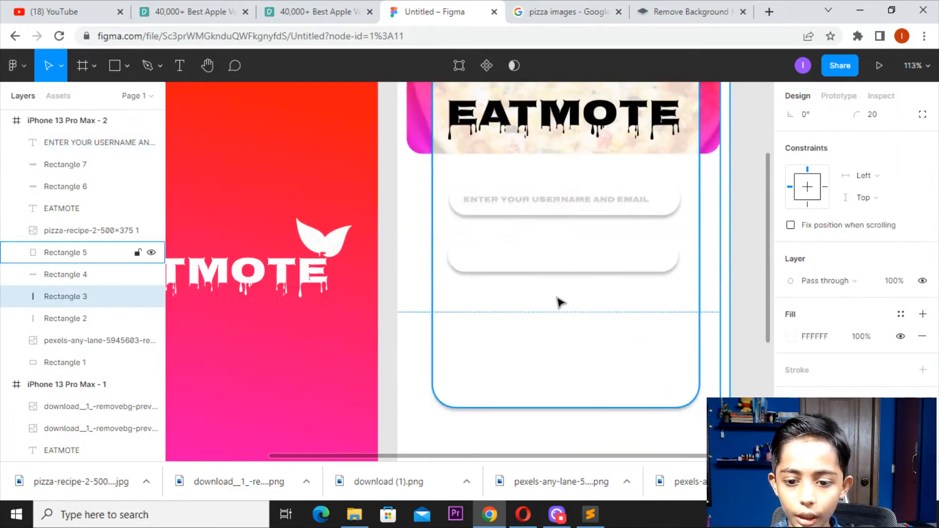
click(569, 205)
double_click(565, 198)
key(Escape)
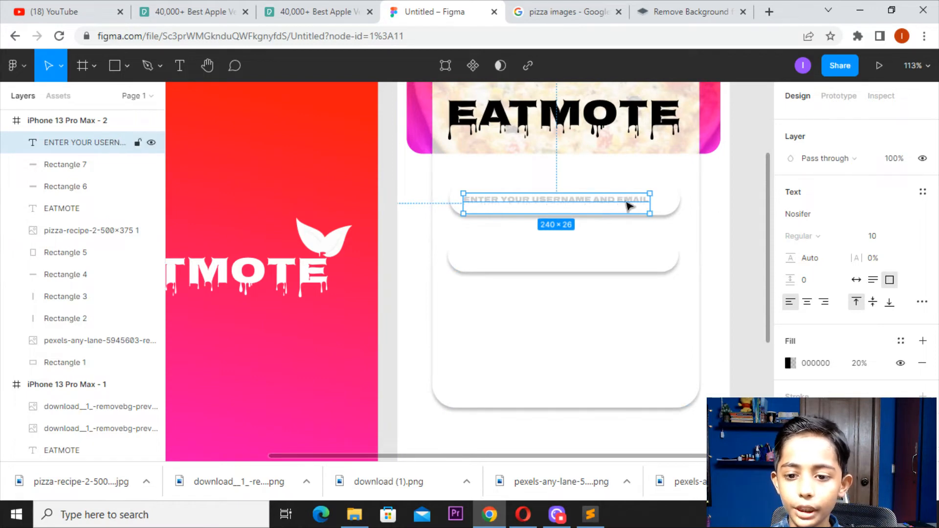
drag(632, 216, 620, 255)
double_click(620, 255)
key(BackSpace)
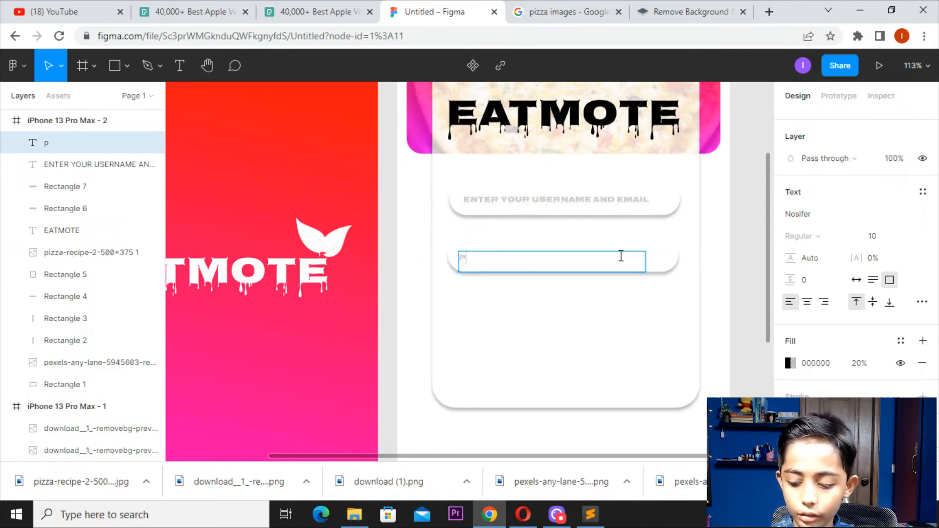
key(BackSpace)
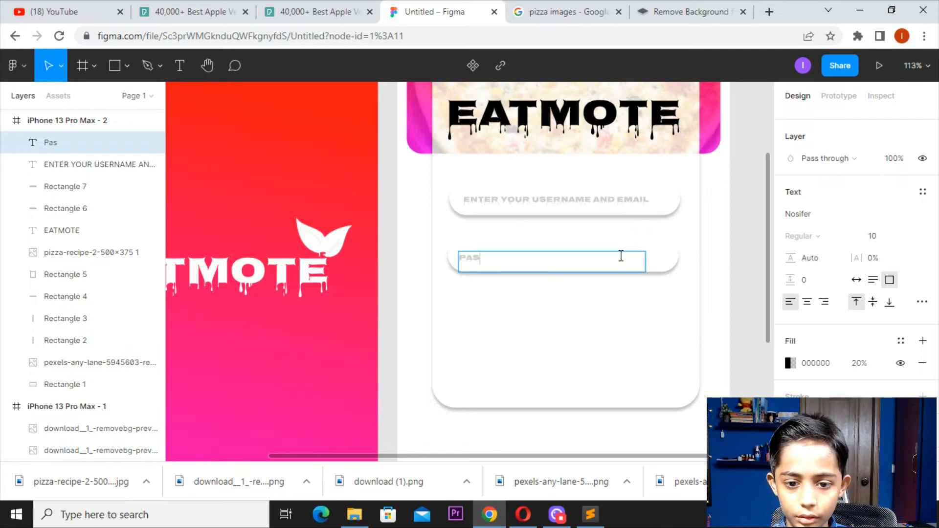
key(Escape)
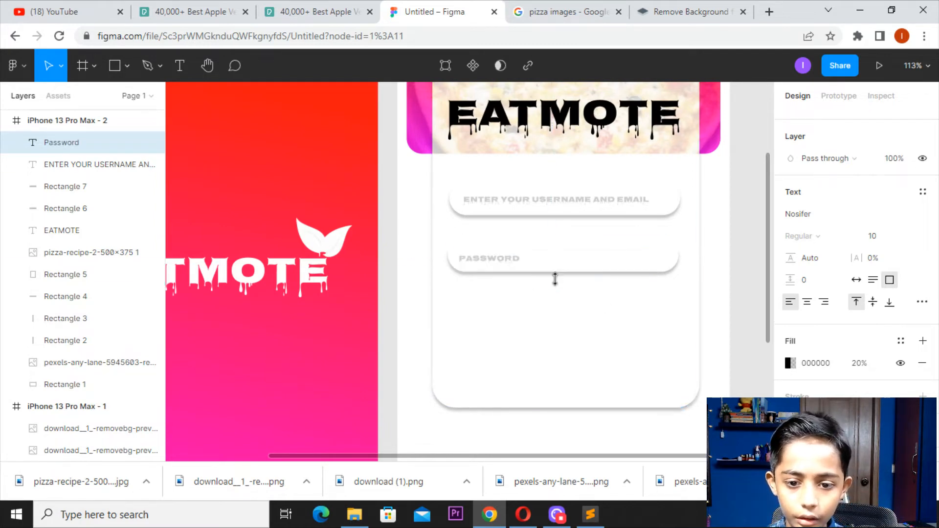
Step: Nudge the Password text slightly to the right so it lines up with the prompt in the first bar
key(Right)
key(Right)
key(Right)
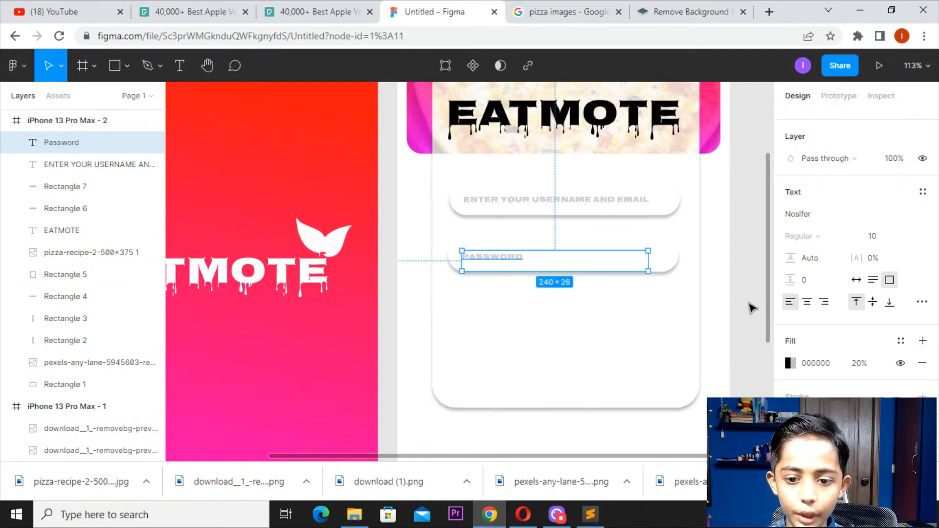
click(734, 257)
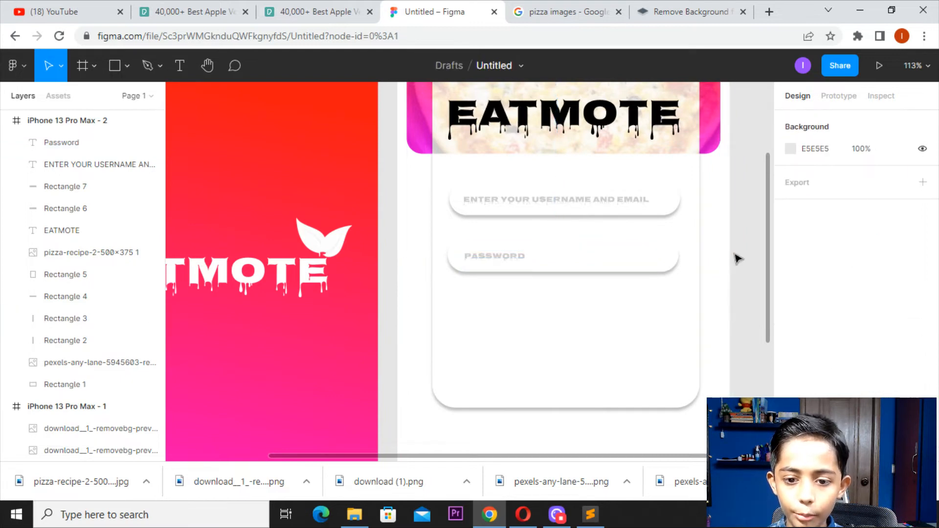
Step: Switch to the Google Images results and search for "eye images icon"
click(568, 12)
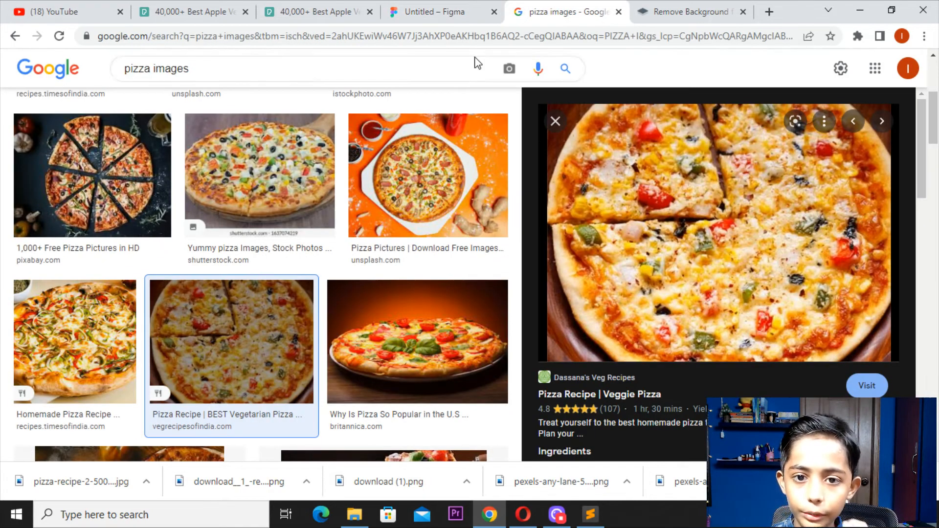
click(441, 78)
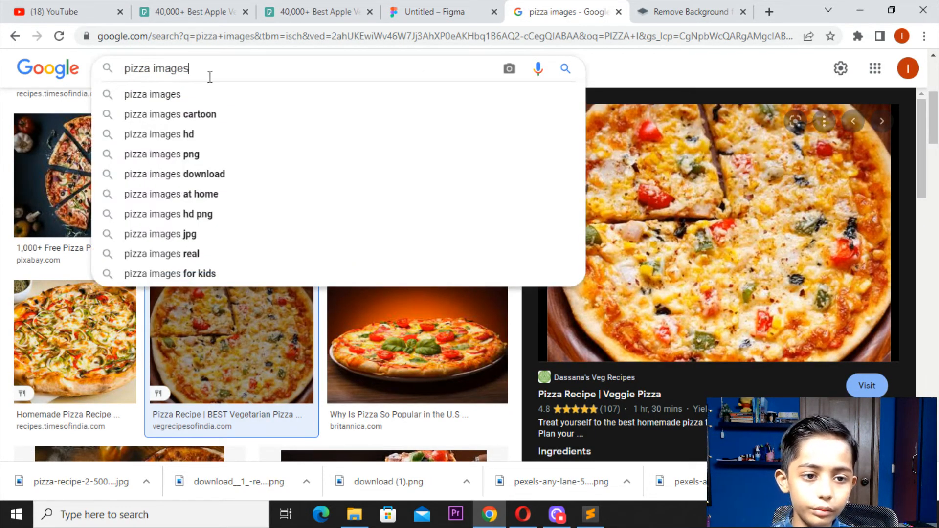
key(BackSpace)
text(eye images)
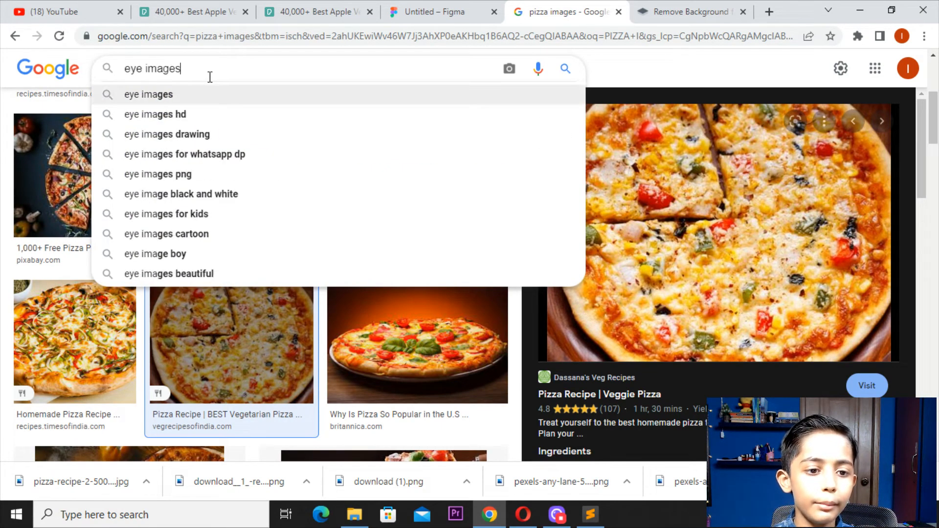
key(Return)
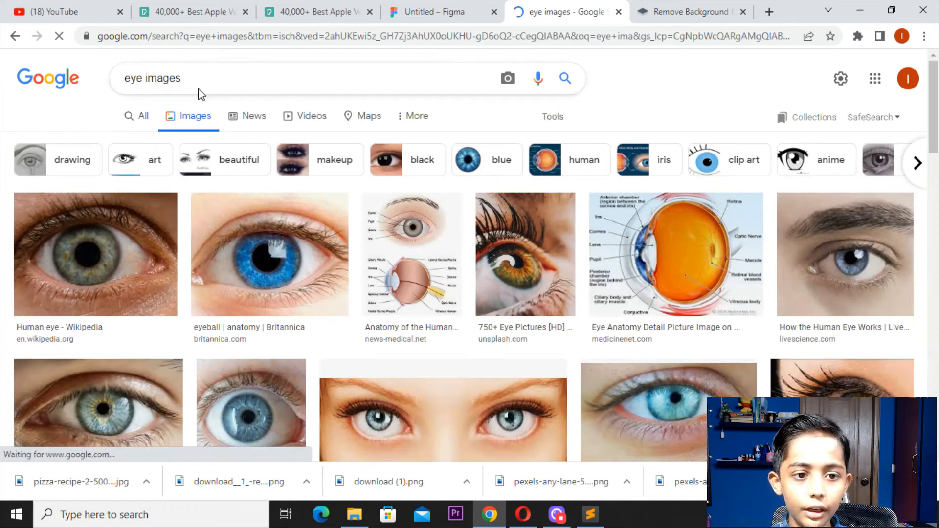
click(196, 82)
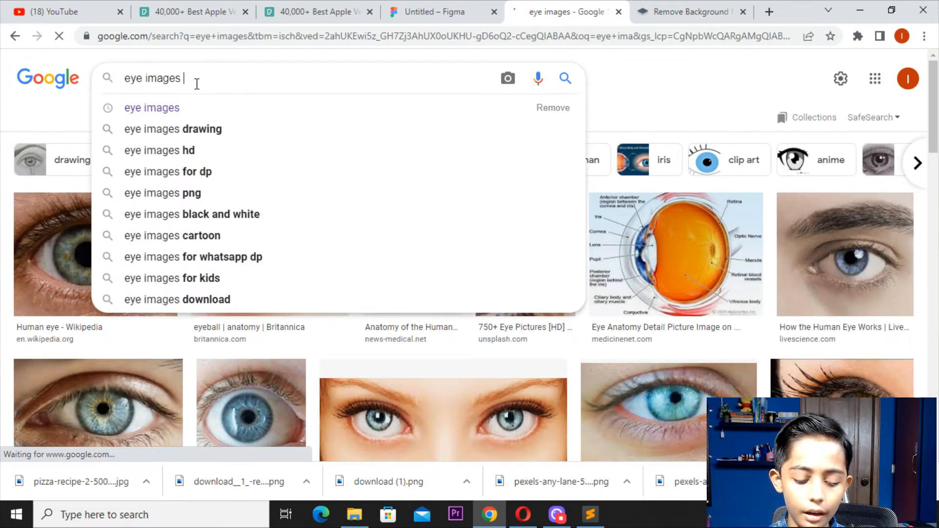
text(icon)
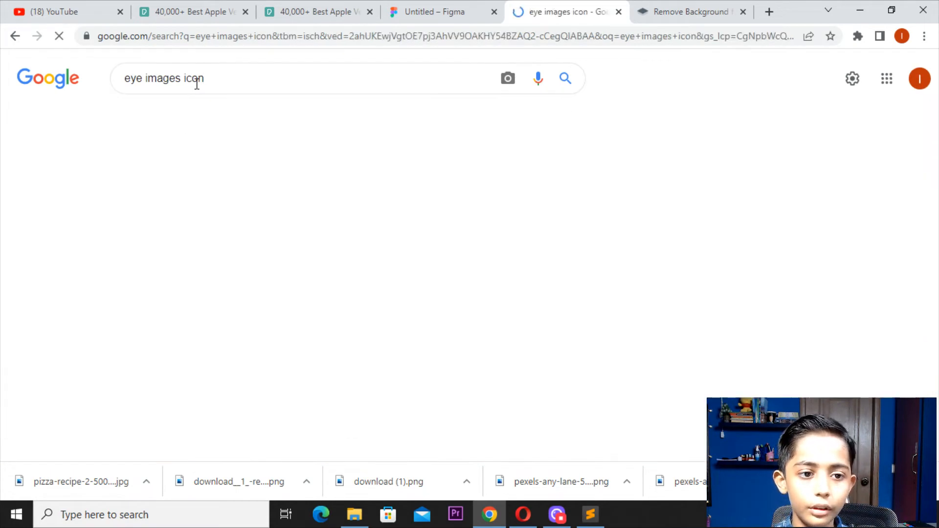
Step: Save the solid black eye icon from VectorStock to Downloads as the JPEG eye-icon-vector-23766153
click(453, 284)
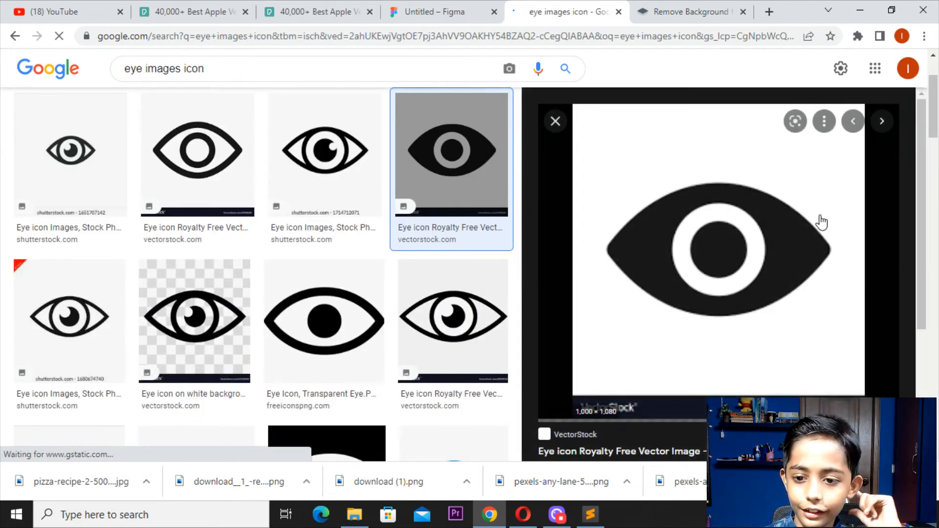
right_click(776, 221)
click(832, 372)
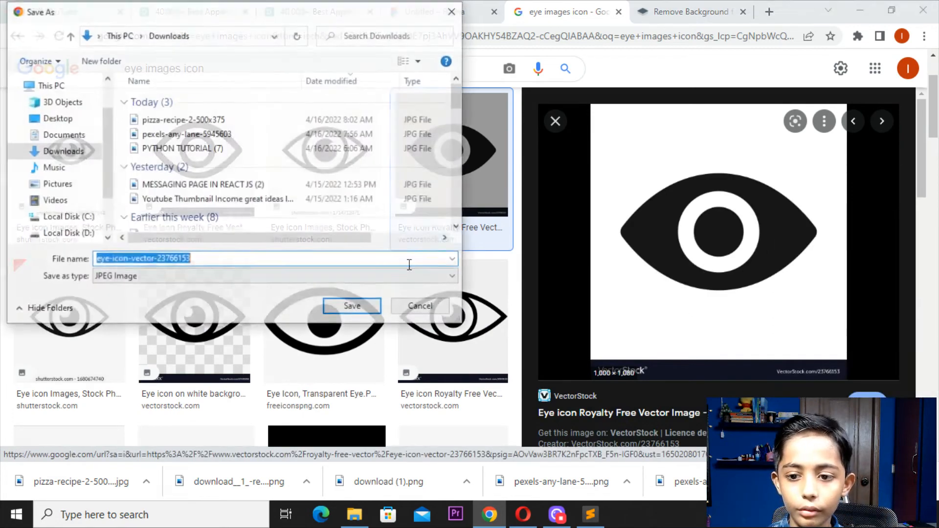
click(353, 307)
Step: Return to Figma and place the eye-icon-vector-23766153 image near the password bar at about 26 × 16 px
click(442, 8)
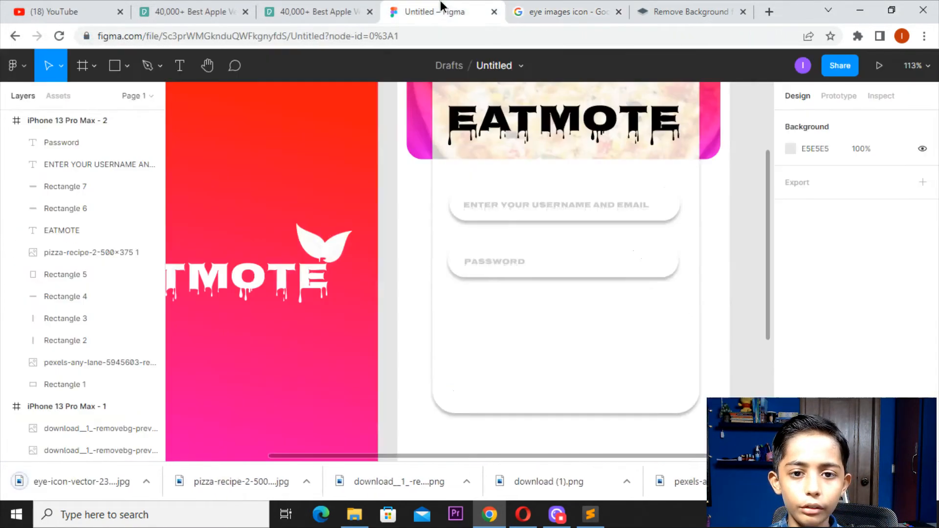
click(17, 65)
mouse_move(34, 153)
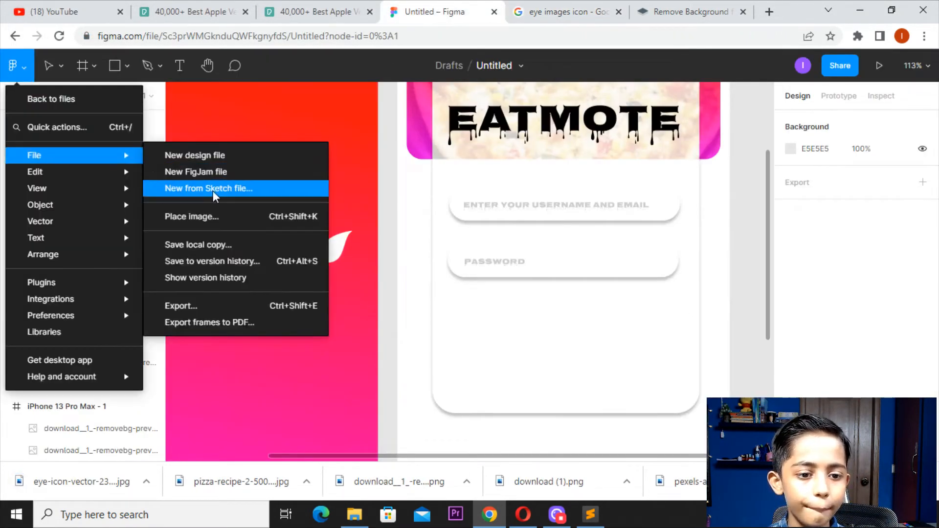
click(207, 209)
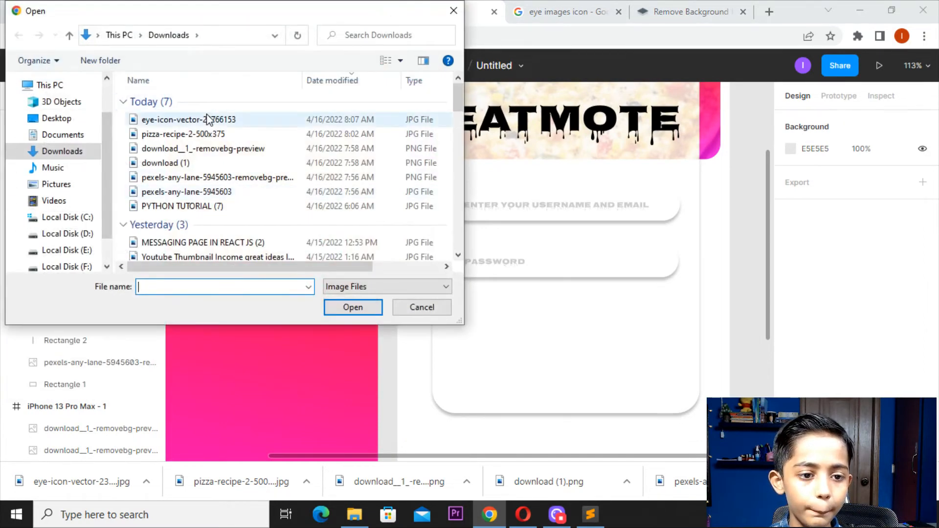
double_click(181, 119)
drag(496, 301, 635, 261)
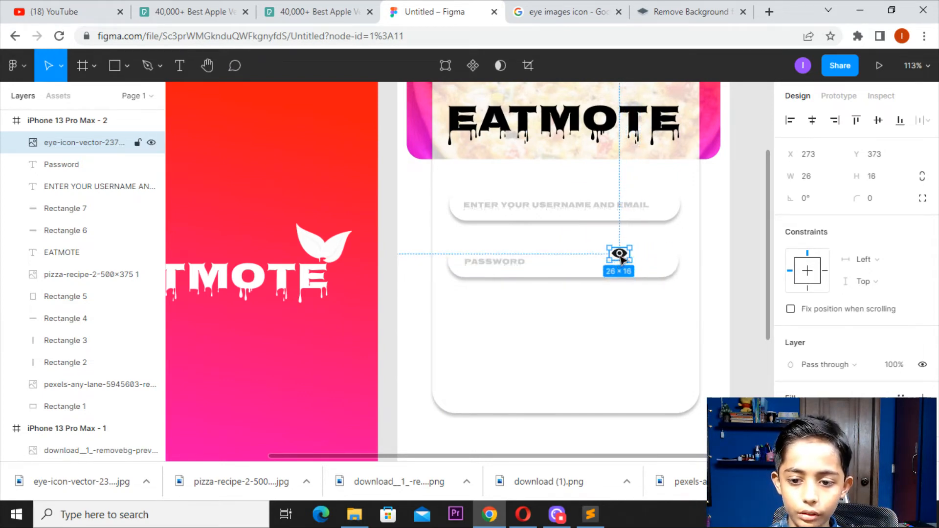
Step: Position the eye icon inside the right end of the password bar, level with the Password text
key(Right)
key(Right)
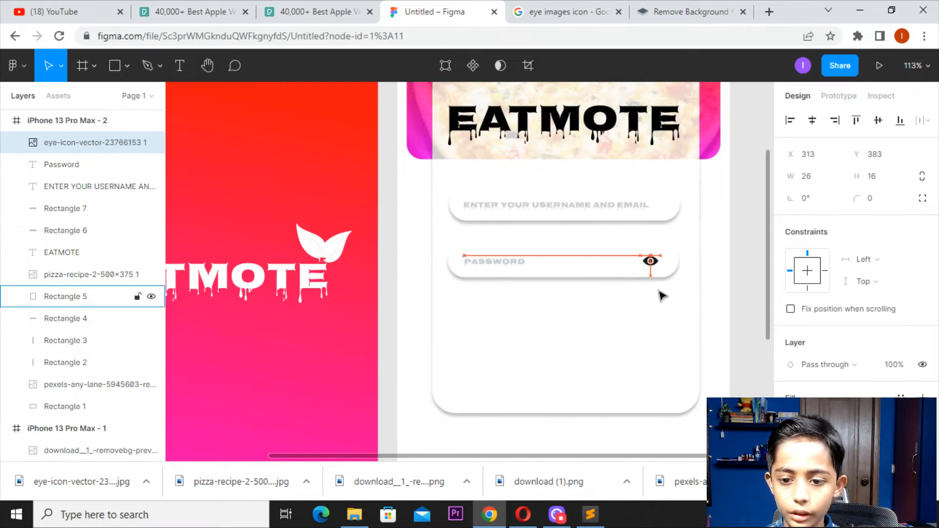
key(Left)
key(Left)
key(Left)
key(Left)
key(Left)
click(739, 279)
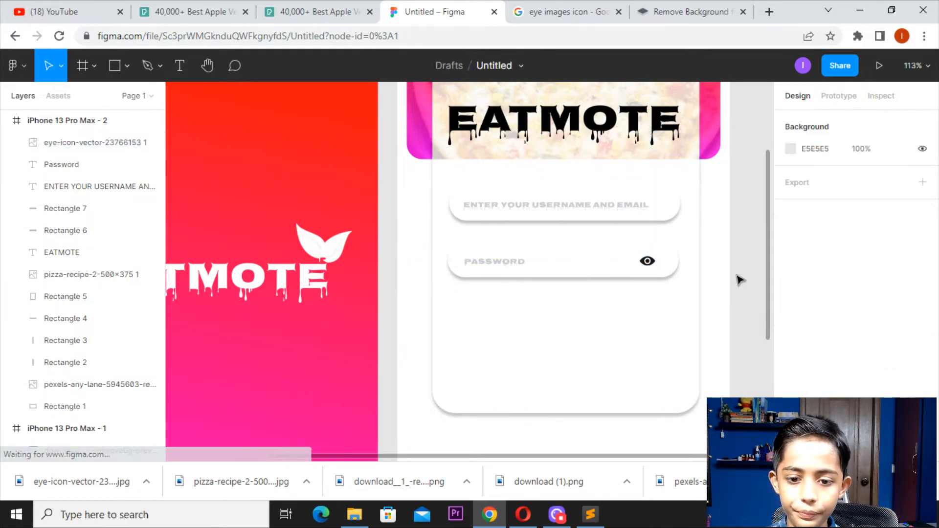
Step: Duplicate the Password text below the right end of the password bar and reword the copy as "FORGOT PASSWORD"
scroll(614, 262, down, 1)
drag(612, 260, 608, 234)
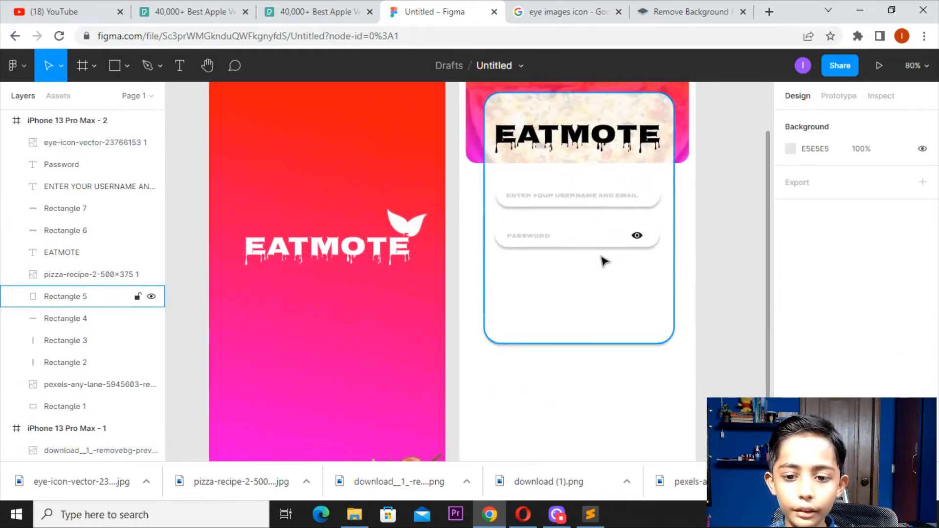
scroll(428, 203, up, 1)
drag(449, 190, 315, 164)
click(445, 212)
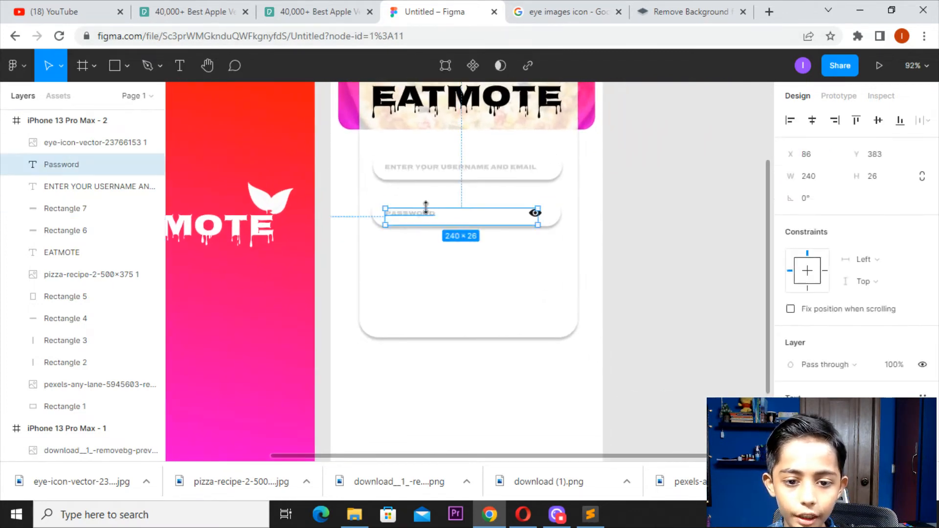
drag(429, 222, 545, 245)
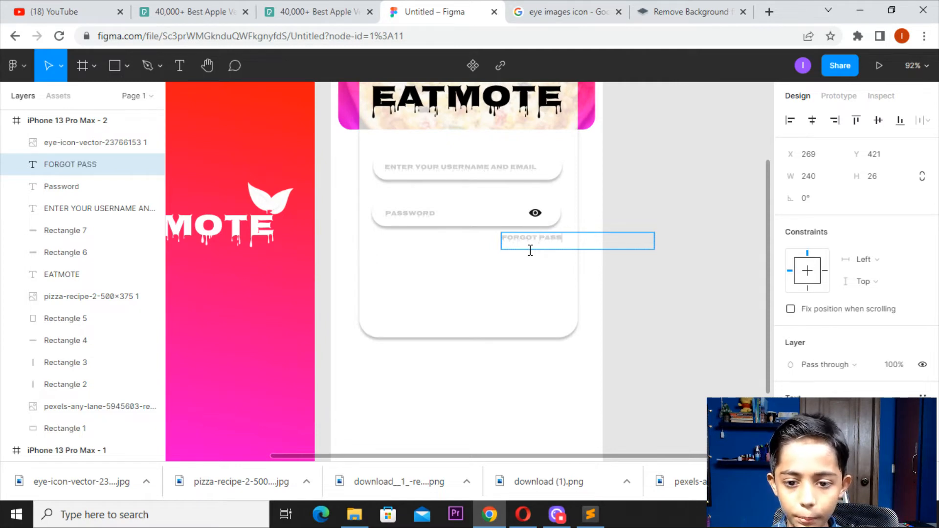
key(Escape)
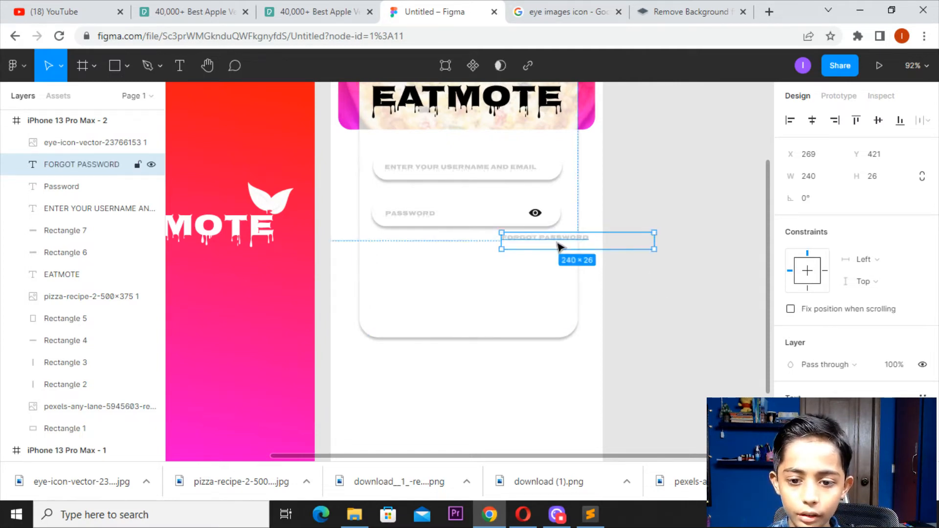
drag(558, 247, 532, 253)
click(670, 252)
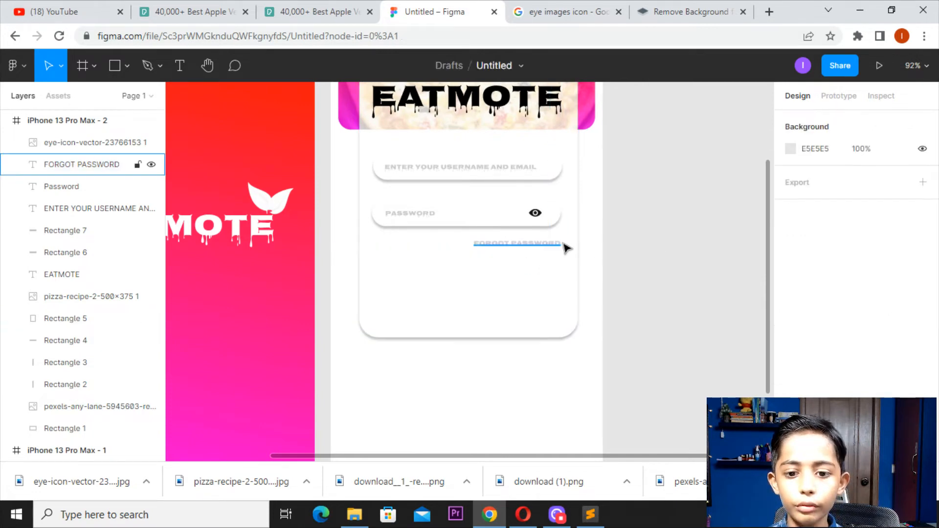
Step: Switch back to the Google Images results and search for "google twitter facebook"
scroll(538, 214, down, 3)
scroll(512, 289, up, 1)
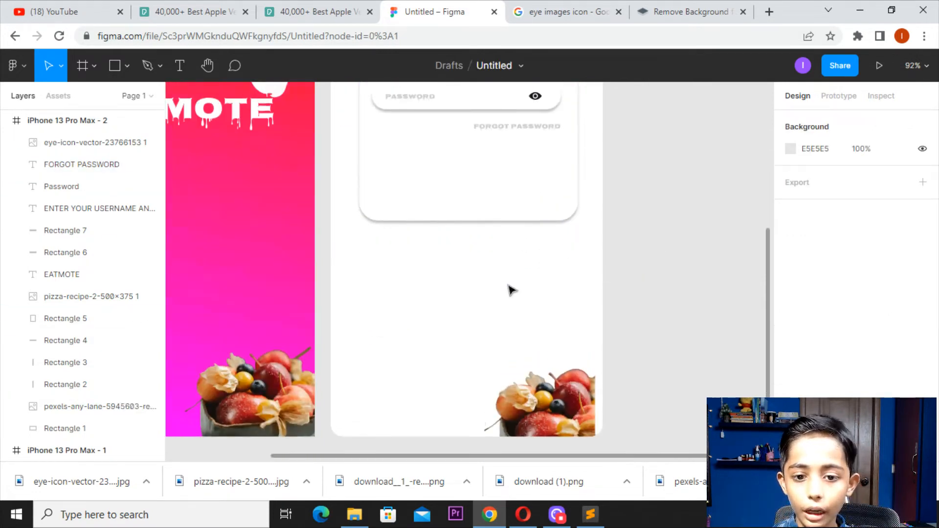
click(544, 11)
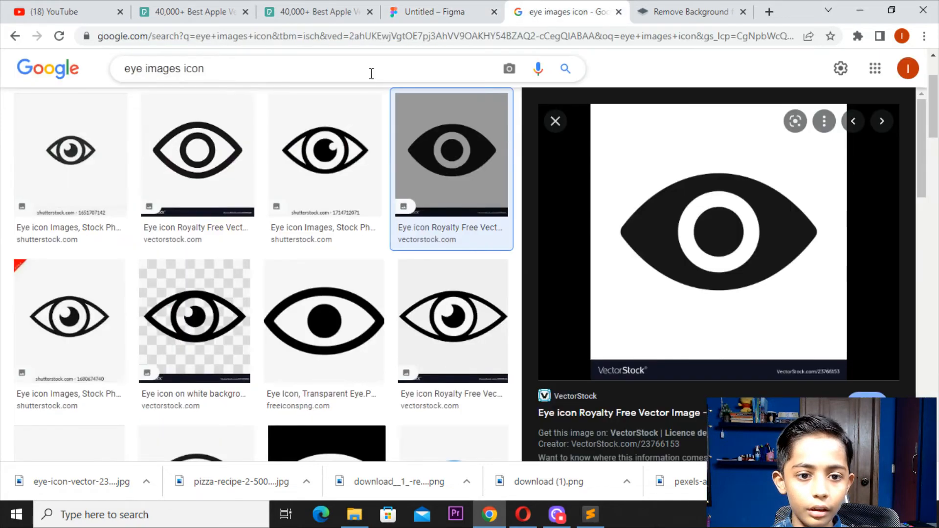
drag(35, 68, 30, 69)
key(BackSpace)
text(GOOGL)
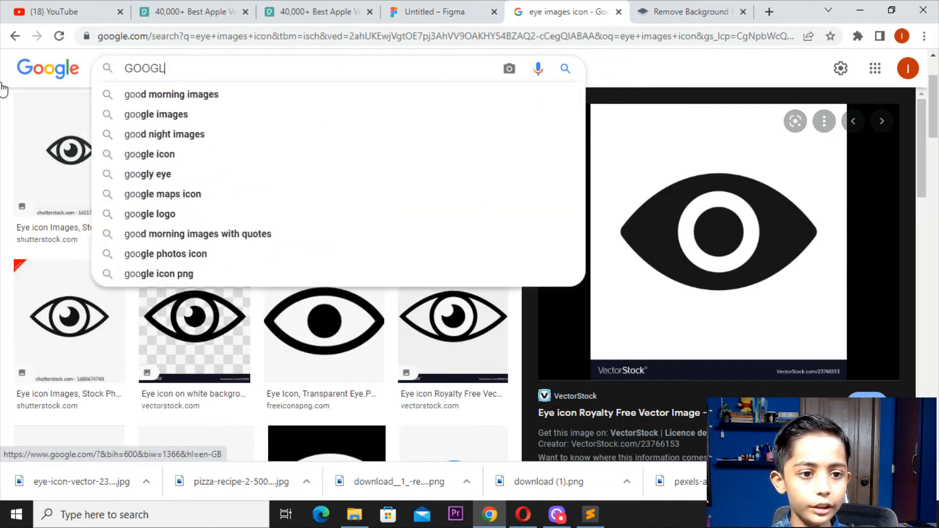
text(E TWITTER)
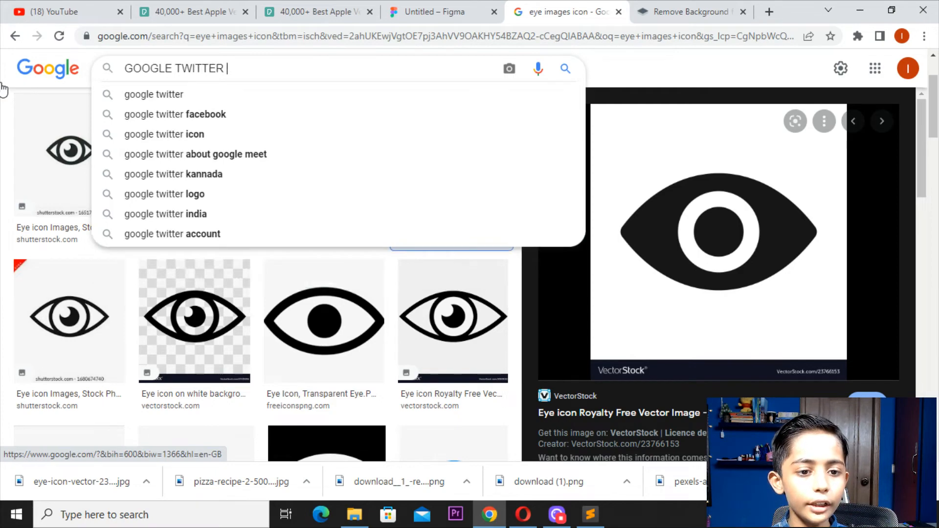
key(Down)
key(Return)
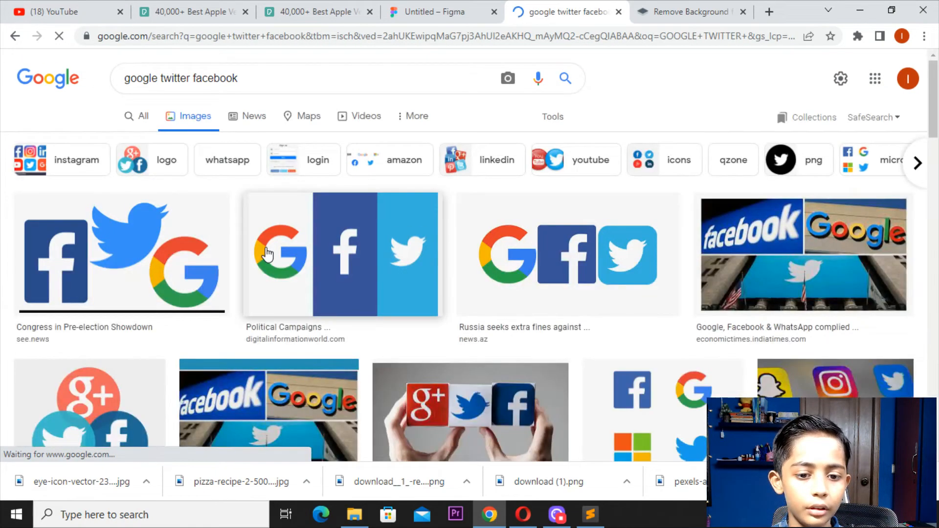
Step: Browse the image results for a picture combining the Google, Facebook and Twitter logos
scroll(242, 249, down, 3)
scroll(499, 192, down, 7)
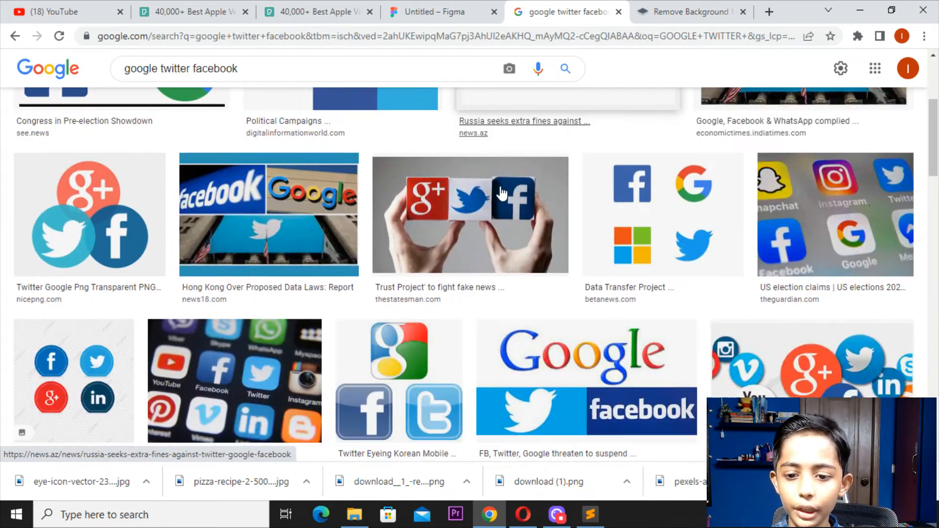
scroll(500, 194, down, 12)
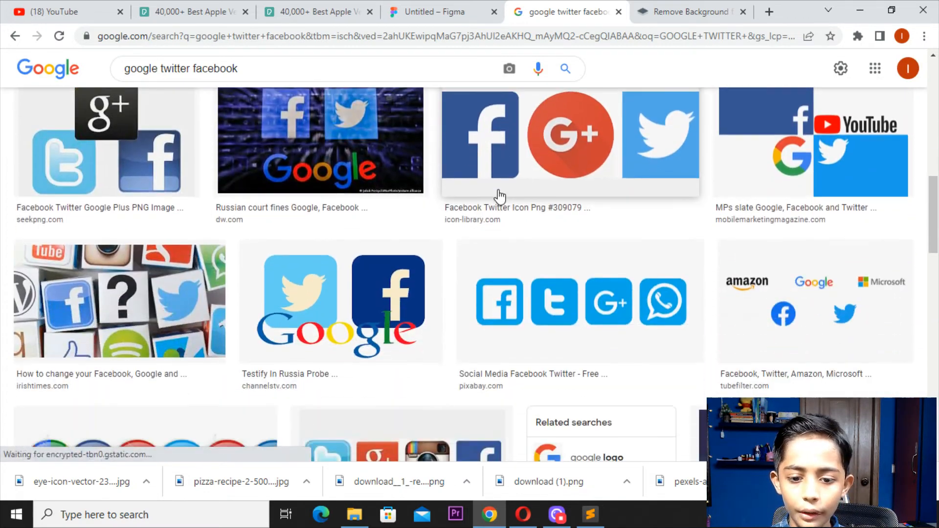
scroll(508, 221, down, 3)
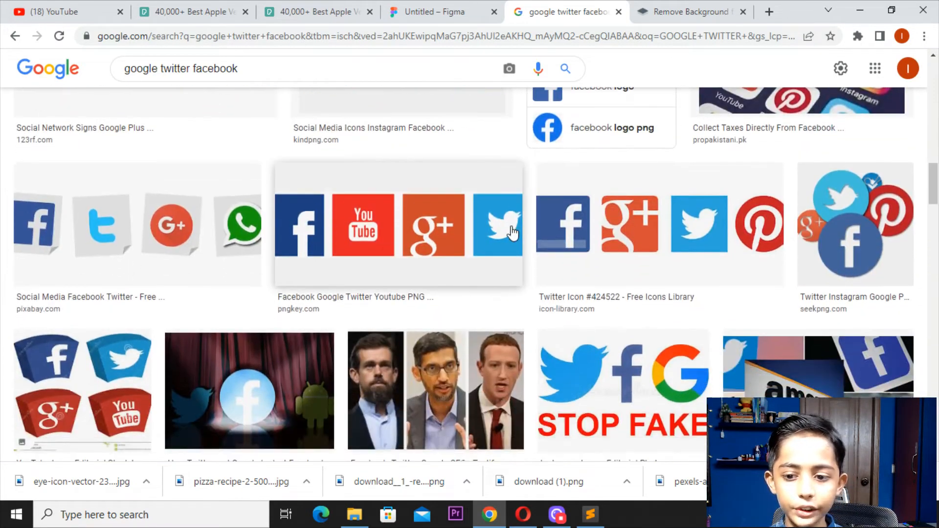
scroll(516, 239, down, 15)
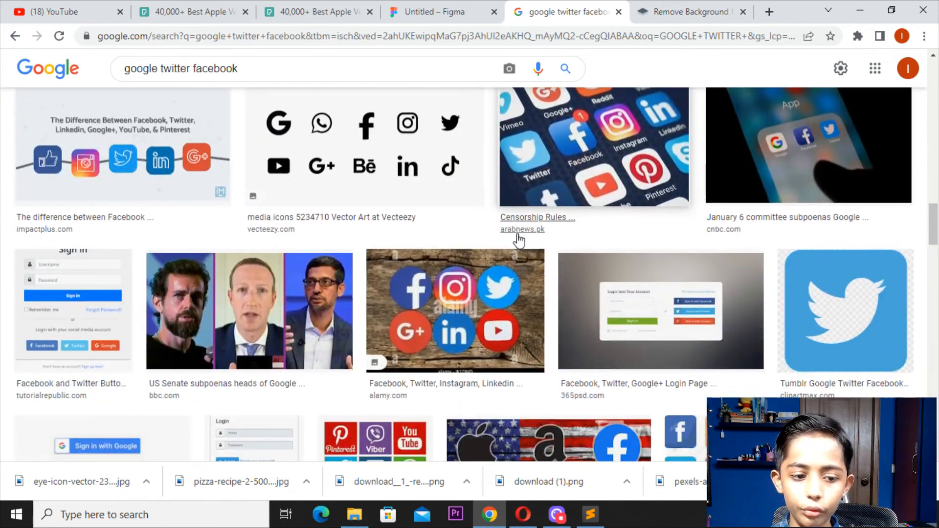
scroll(520, 241, down, 11)
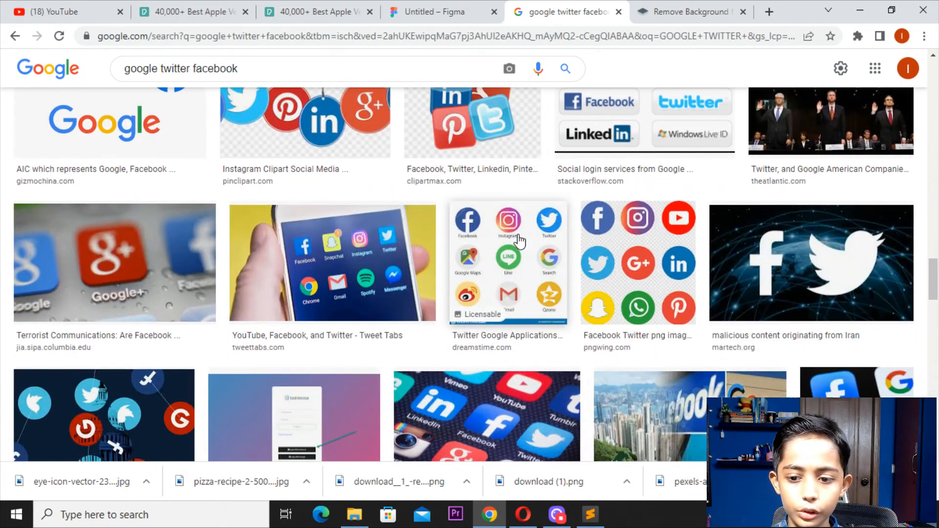
scroll(527, 249, down, 4)
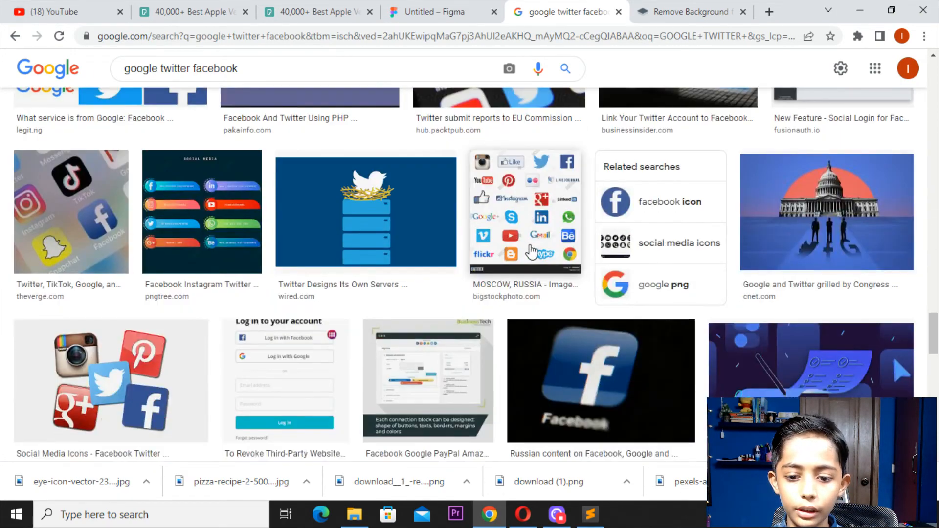
scroll(532, 252, up, 20)
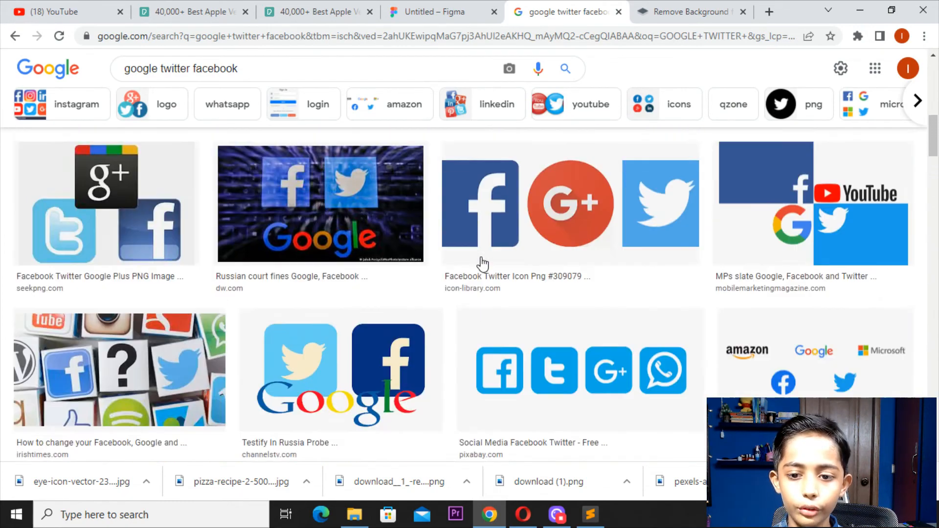
scroll(483, 264, up, 10)
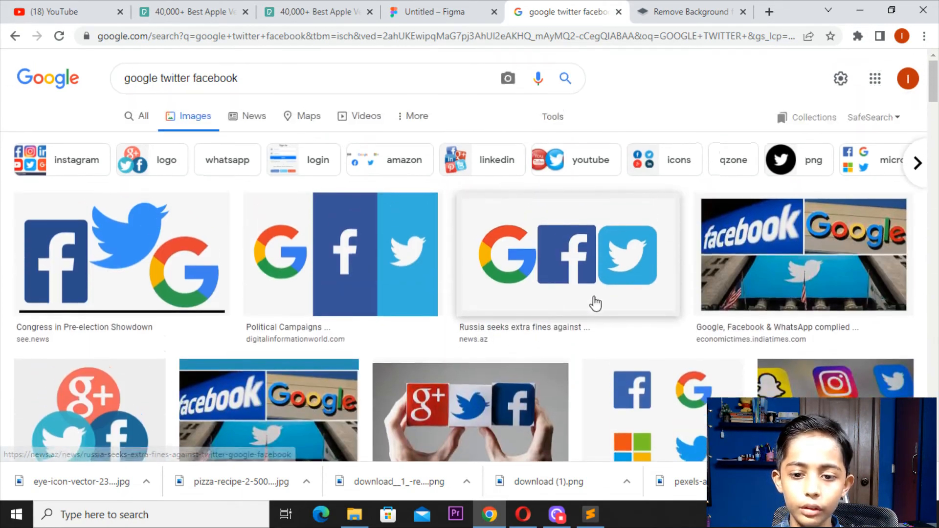
Step: Open the News.az picture of the Google, Facebook and Twitter logos and save it as the PNG image download (2)
click(603, 302)
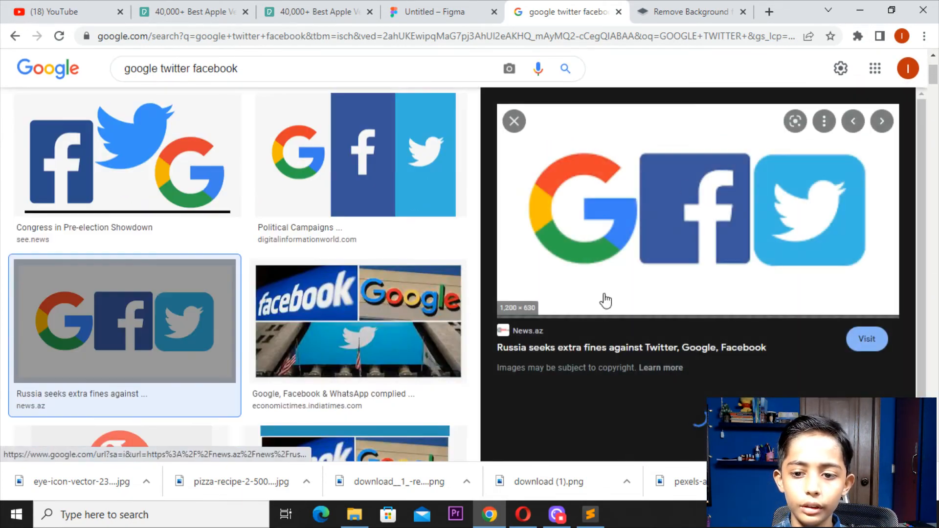
right_click(696, 290)
click(727, 300)
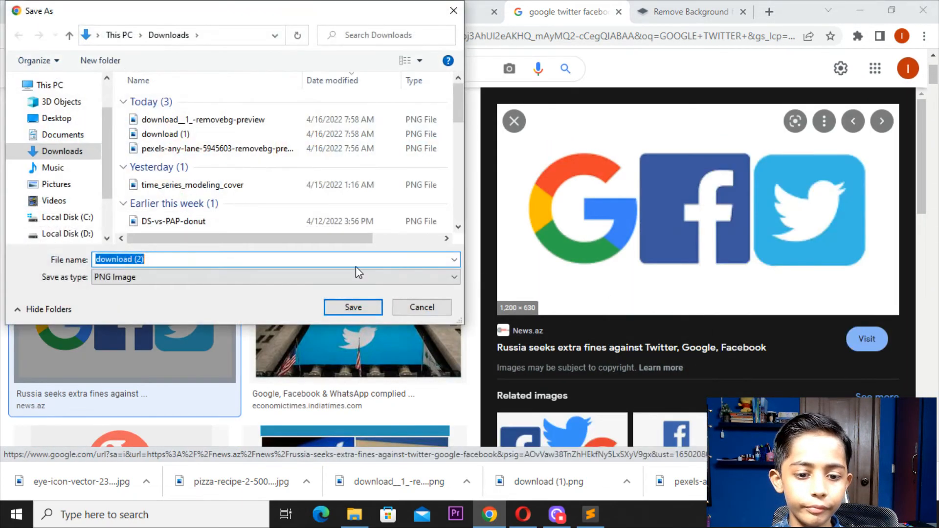
click(350, 305)
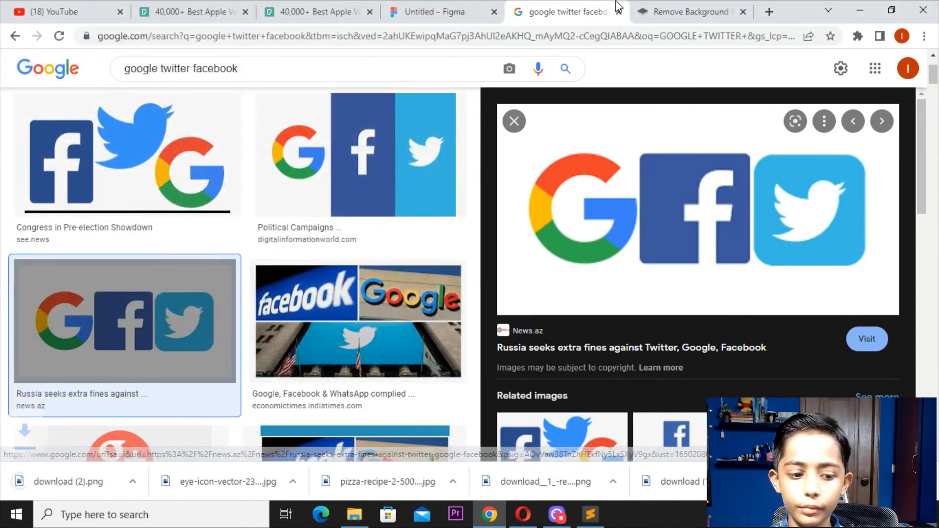
Step: Return to Figma and place the download (2) image at about 246 × 117 px inside the login card, below the FORGOT PASSWORD text
key(ctrl+Tab)
click(445, 7)
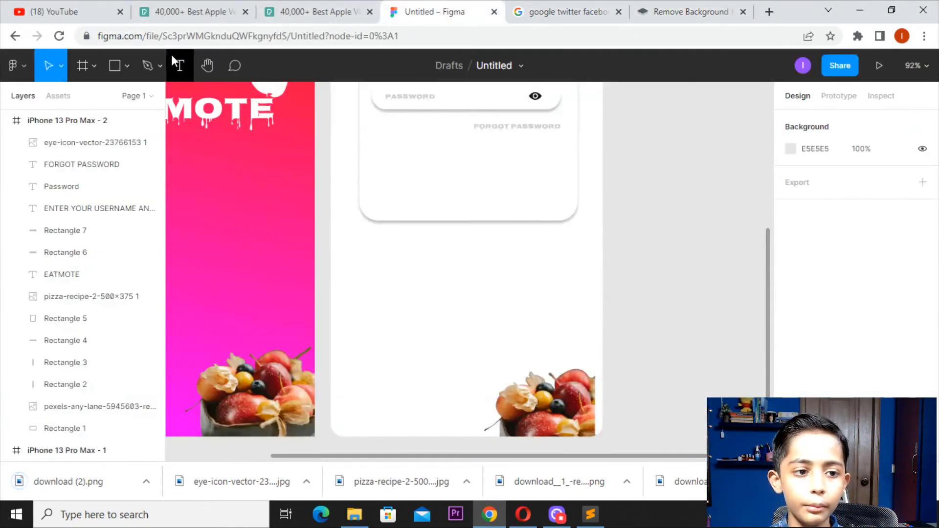
click(18, 66)
mouse_move(35, 155)
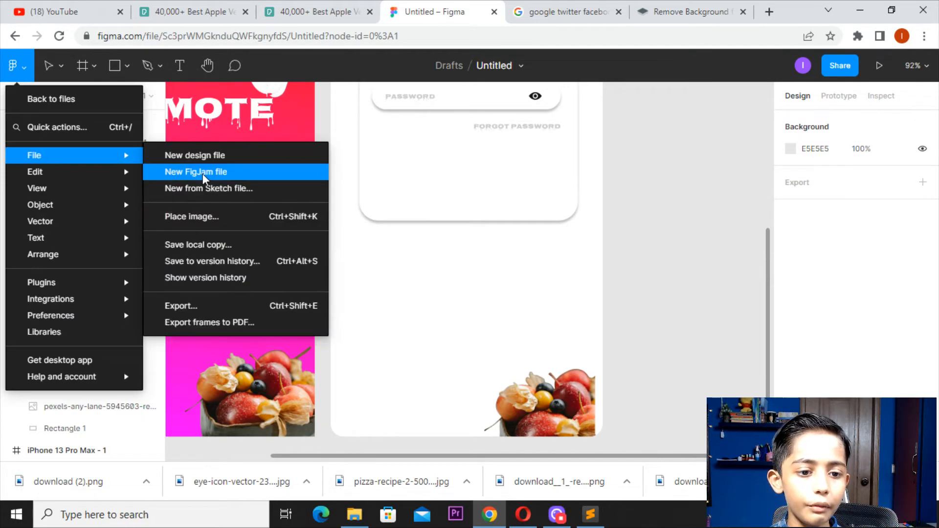
click(212, 216)
double_click(157, 121)
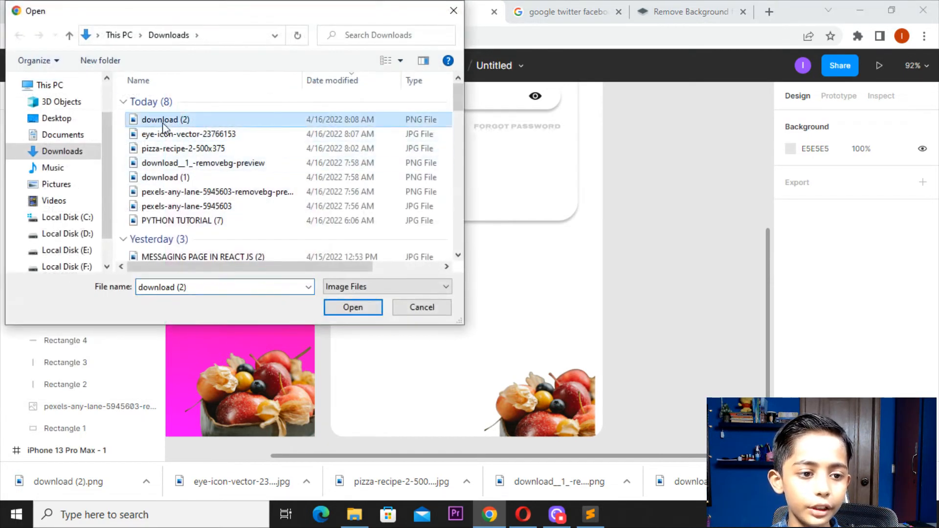
click(420, 264)
drag(443, 274, 561, 330)
drag(517, 291, 501, 175)
click(642, 195)
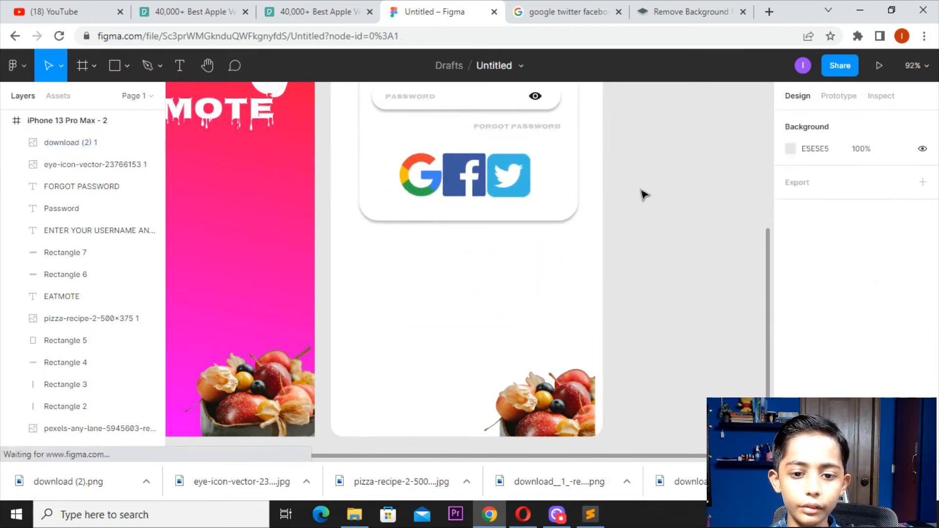
click(533, 206)
scroll(820, 308, down, 3)
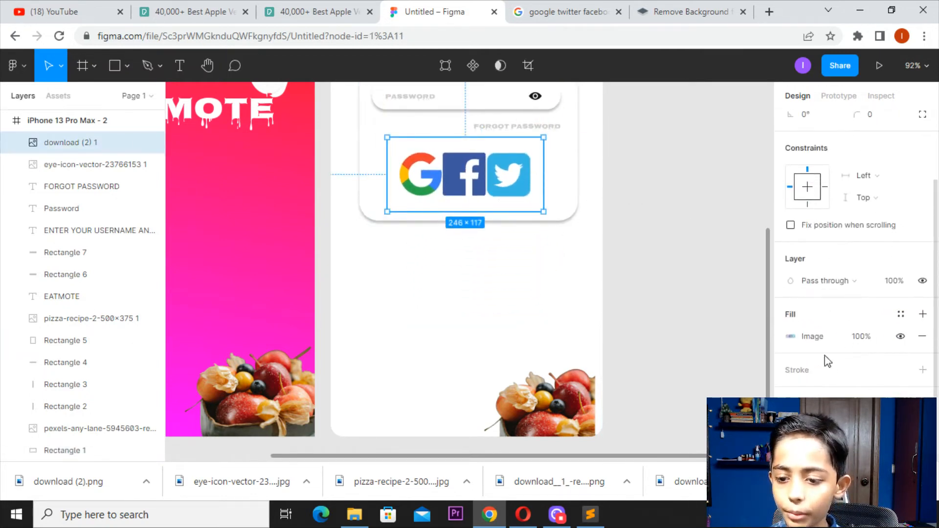
click(671, 180)
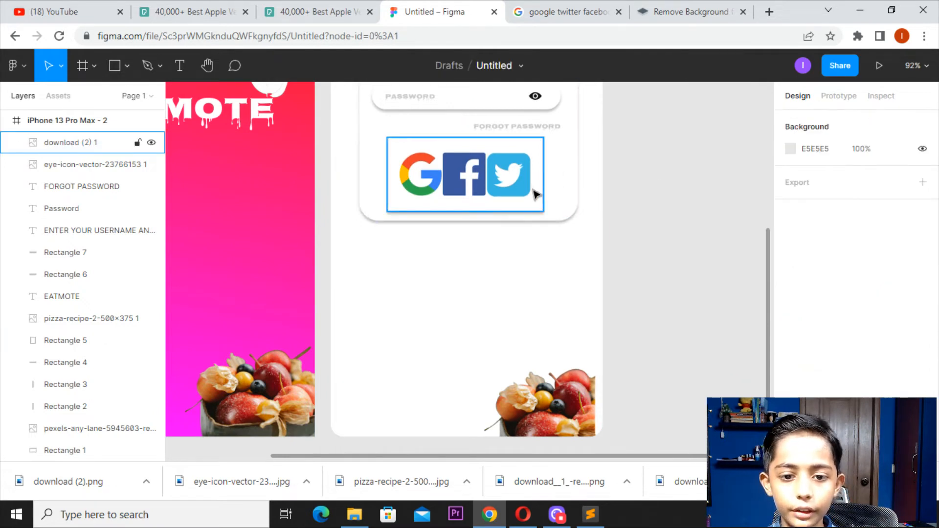
scroll(558, 140, up, 1)
click(491, 226)
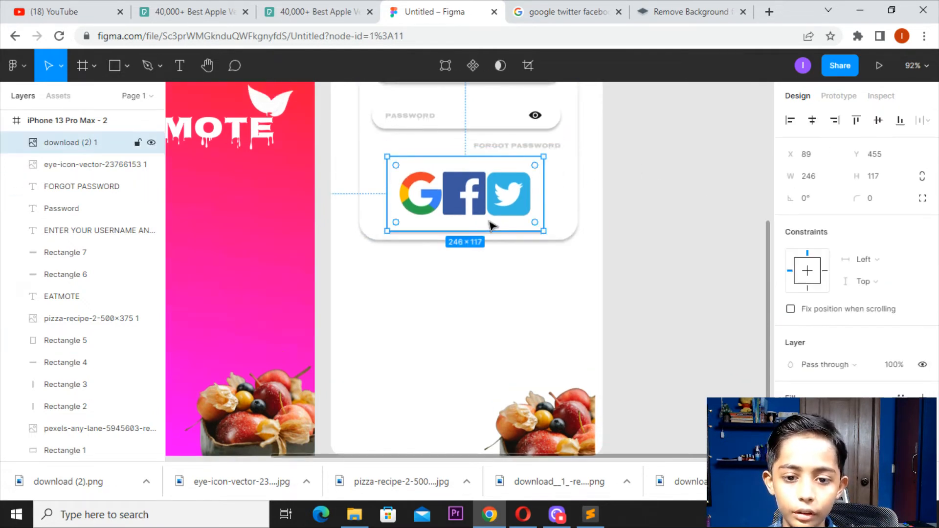
click(691, 186)
key(ctrl+z)
key(ctrl+z)
key(ctrl+z)
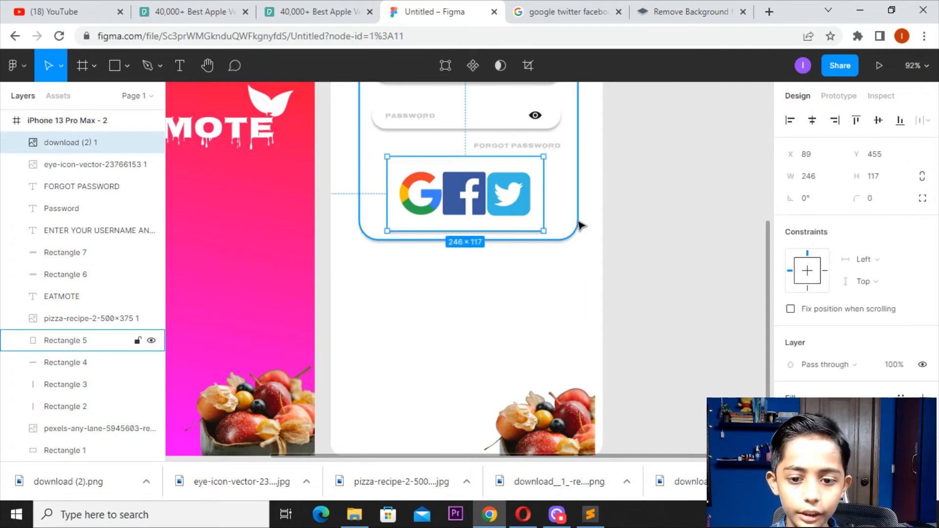
click(634, 216)
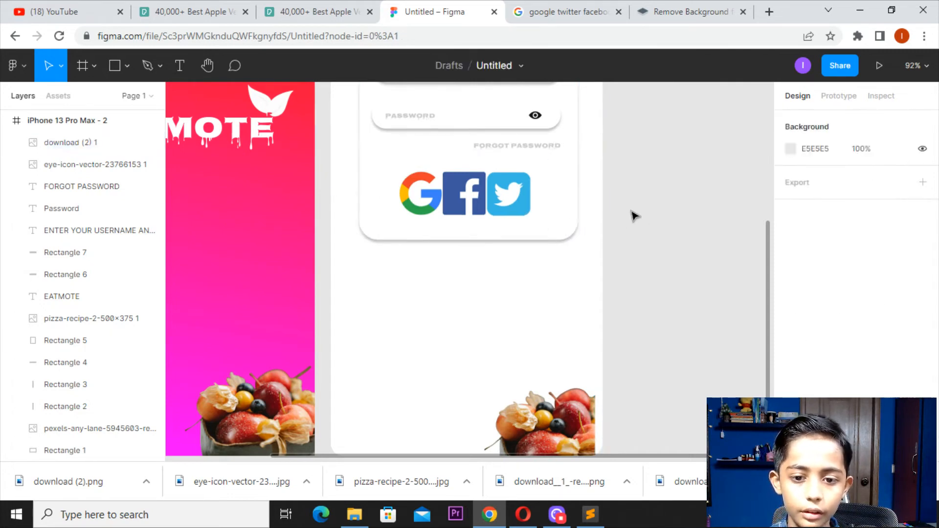
scroll(553, 240, down, 3)
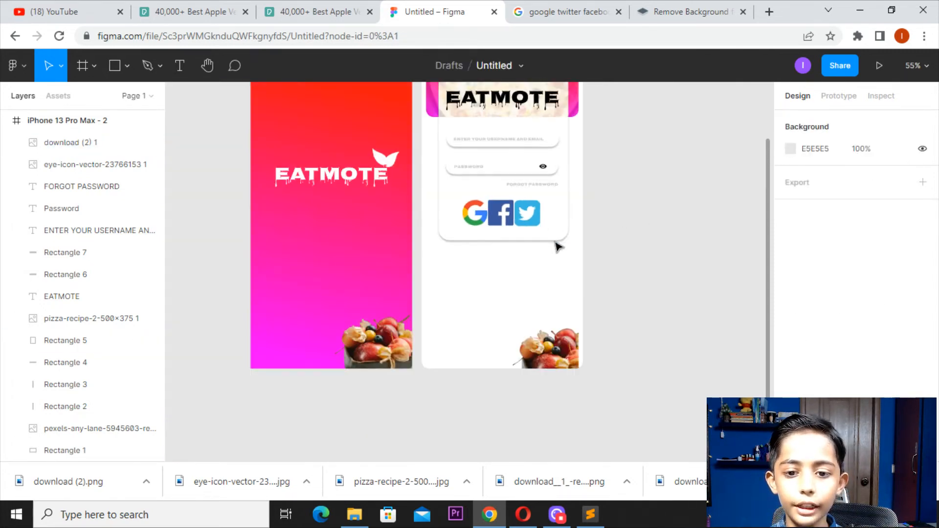
drag(553, 240, 516, 325)
key(ctrl+z)
drag(609, 189, 611, 268)
scroll(611, 268, down, 3)
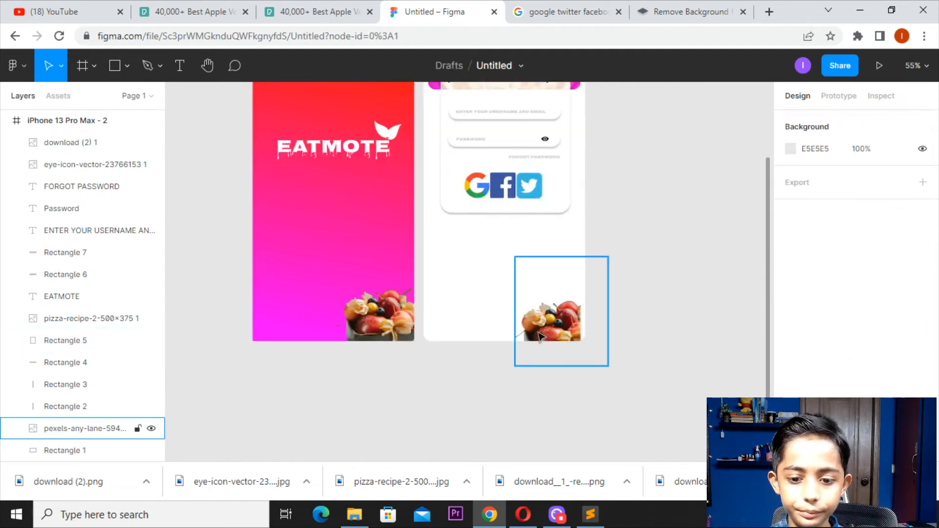
scroll(500, 162, up, 2)
scroll(500, 162, up, 3)
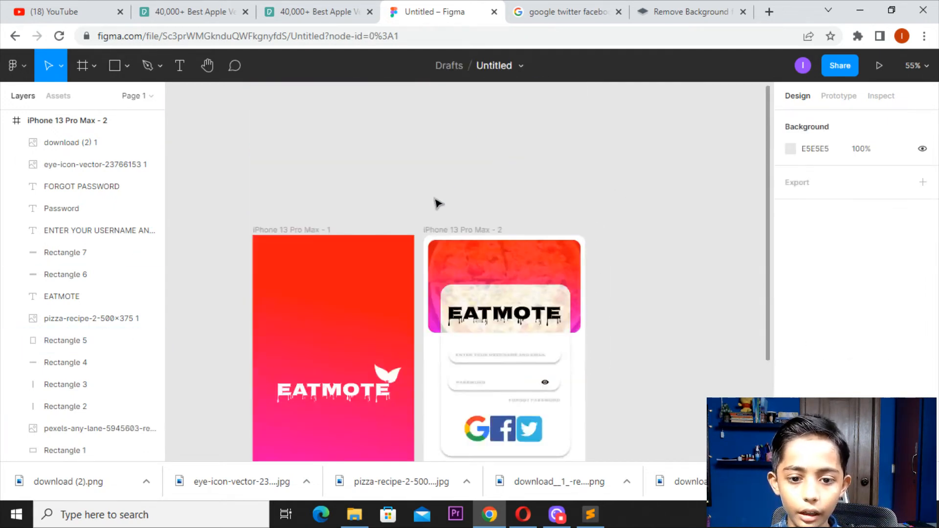
Step: Stretch the second screen's frame to about 949 px high and move the fruit bowl up to just below the login card
click(433, 227)
scroll(508, 335, down, 2)
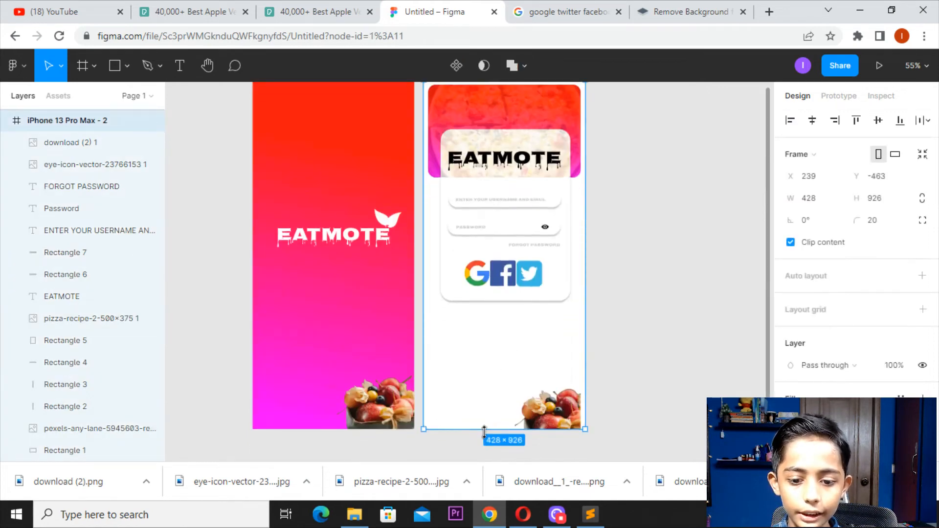
drag(483, 422, 495, 438)
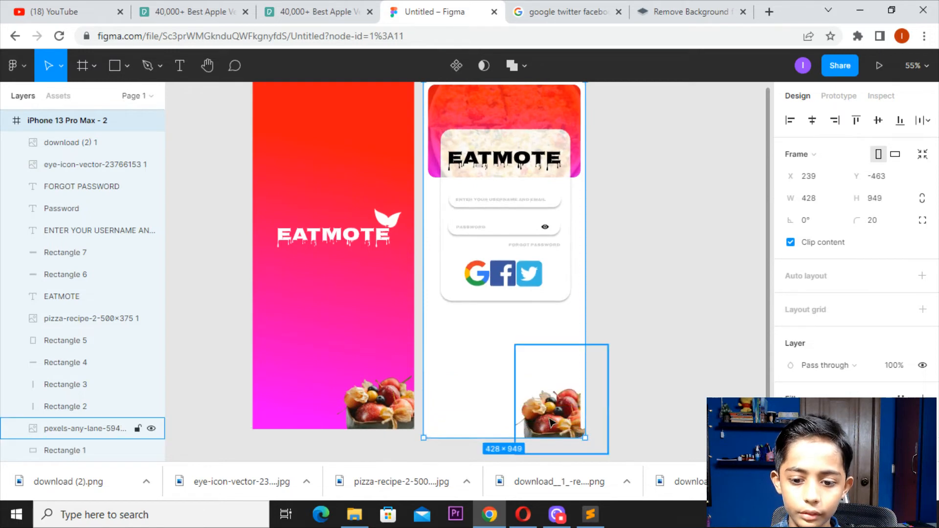
click(577, 417)
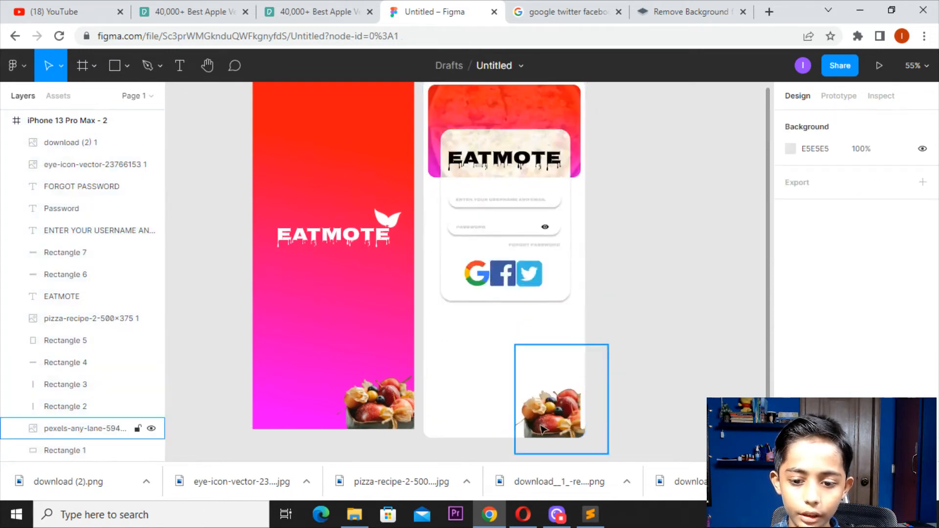
drag(578, 418, 550, 347)
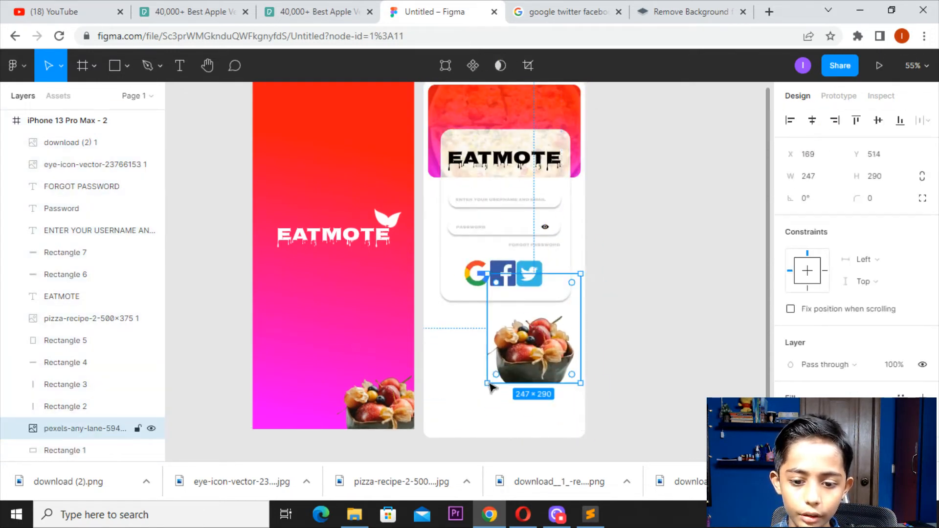
click(489, 429)
Step: Shorten the second screen's frame from its lower edge to about 428 × 769 px
scroll(417, 106, up, 1)
click(433, 97)
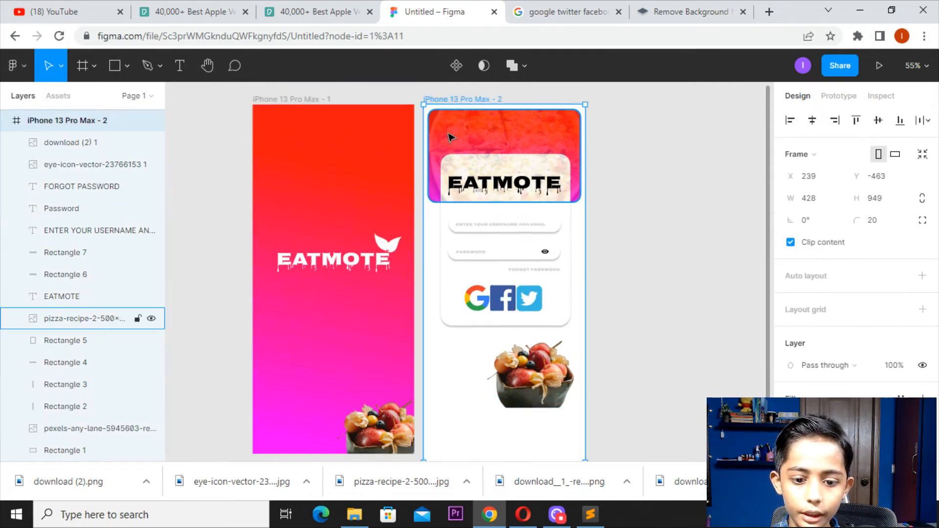
scroll(507, 359, down, 5)
drag(511, 243, 513, 181)
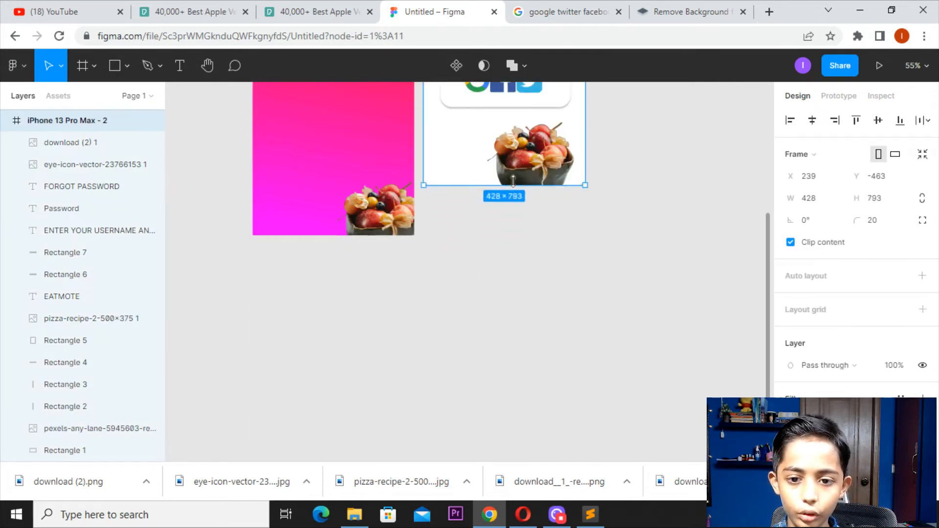
scroll(522, 190, up, 4)
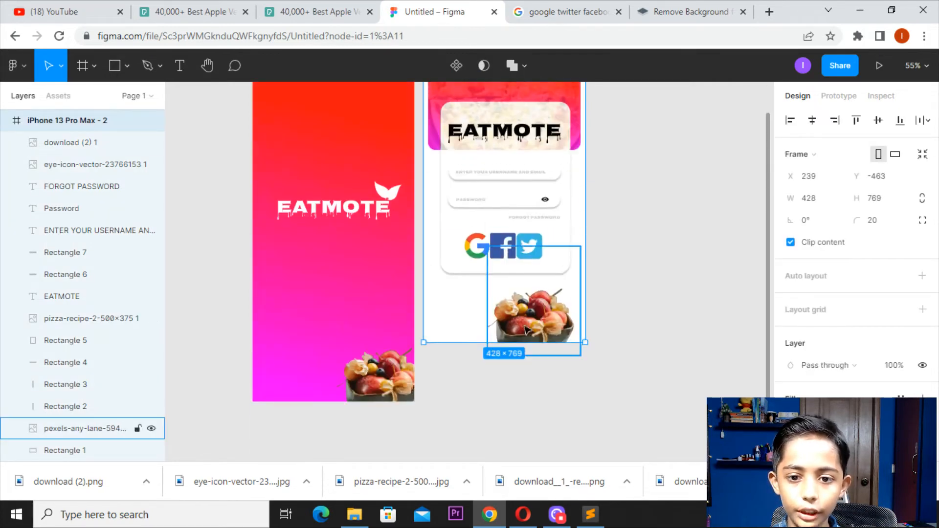
Step: Scale the second screen's fruit bowl image down to about 185 × 217 px and place it near the frame's lower right corner
mouse_move(539, 323)
mouse_down()
mouse_move(551, 320)
mouse_move(545, 309)
mouse_move(550, 318)
mouse_move(539, 330)
mouse_up()
key(ctrl+z)
key(ctrl+z)
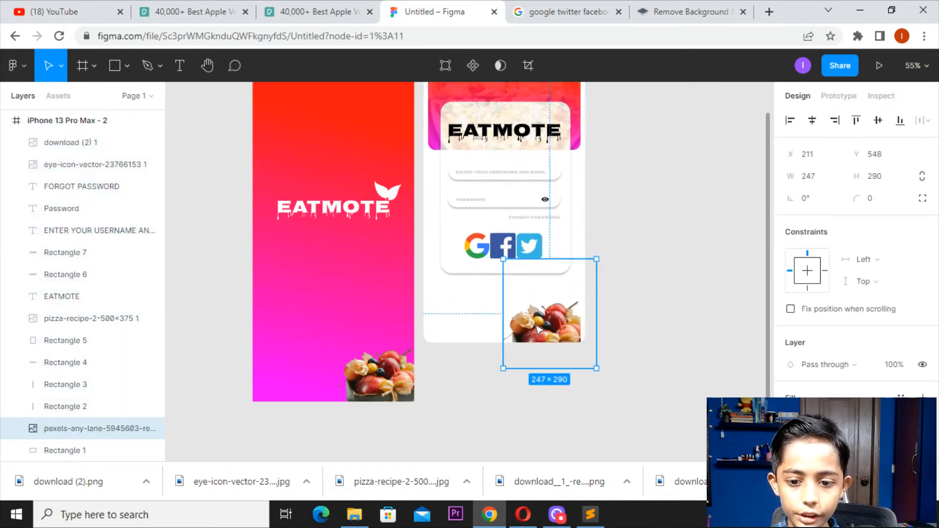
drag(594, 258, 573, 286)
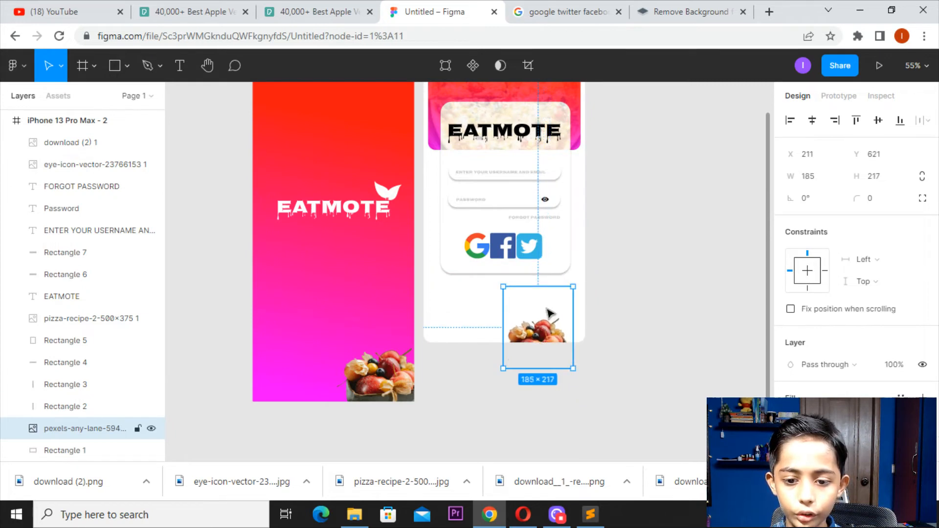
drag(541, 324, 553, 303)
click(690, 304)
Step: Try to move the first screen's frame up and to the left of the login screen
scroll(295, 239, up, 1)
scroll(302, 147, up, 2)
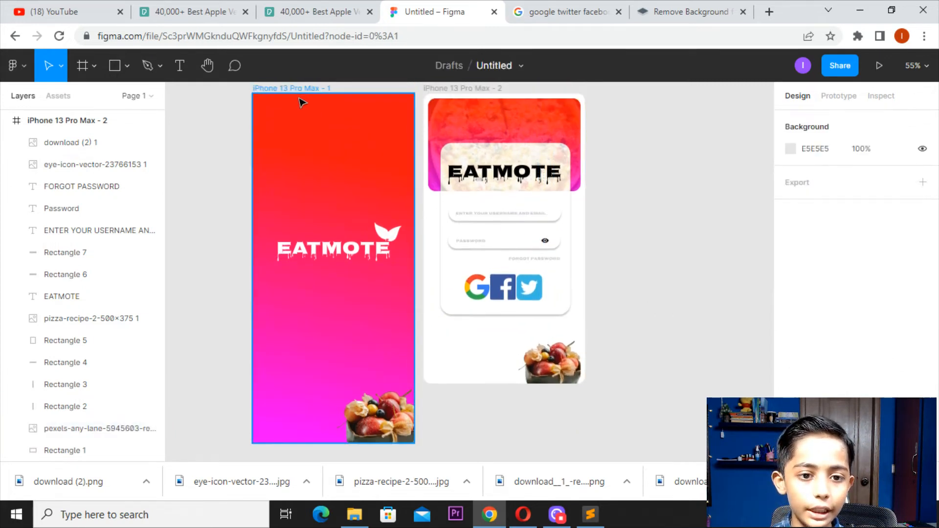
click(299, 93)
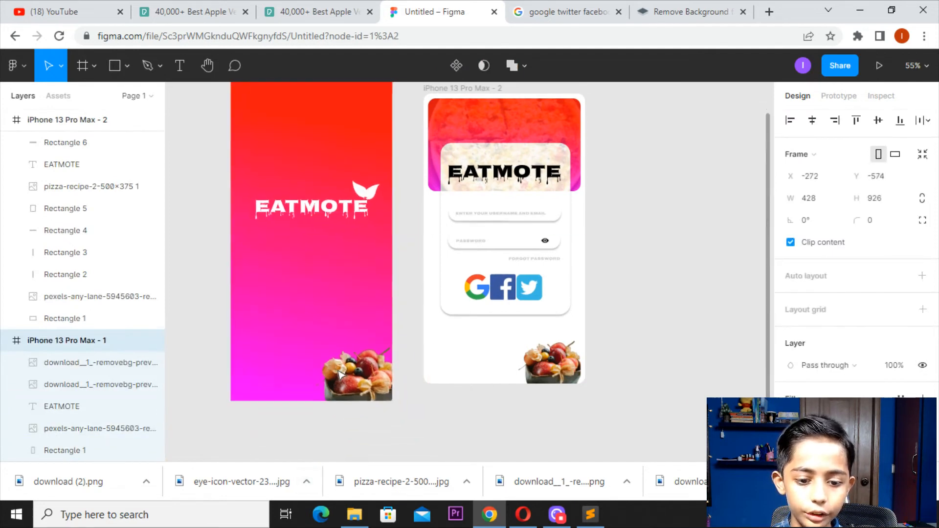
click(439, 416)
Step: Bring the second screen's fruit bowl image to the front so it covers the frame's border strips
drag(558, 366, 563, 373)
right_click(561, 371)
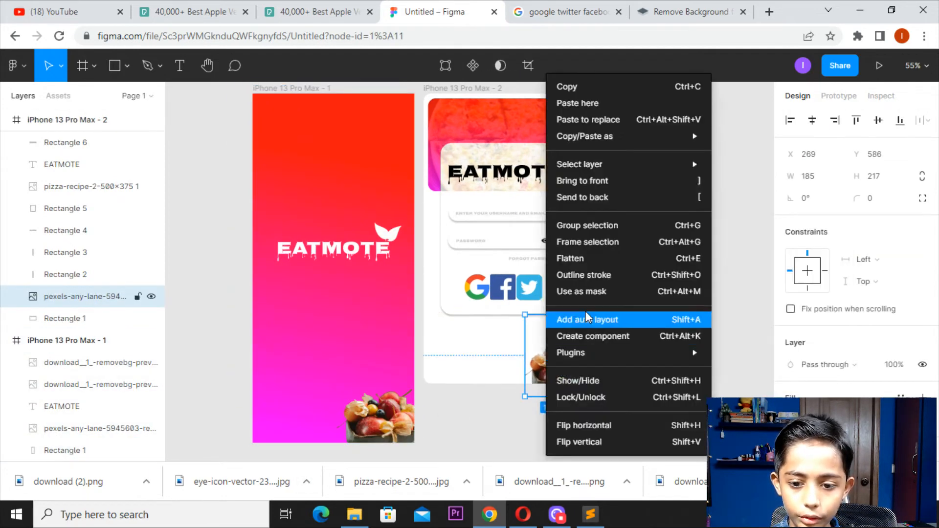
click(588, 181)
click(670, 296)
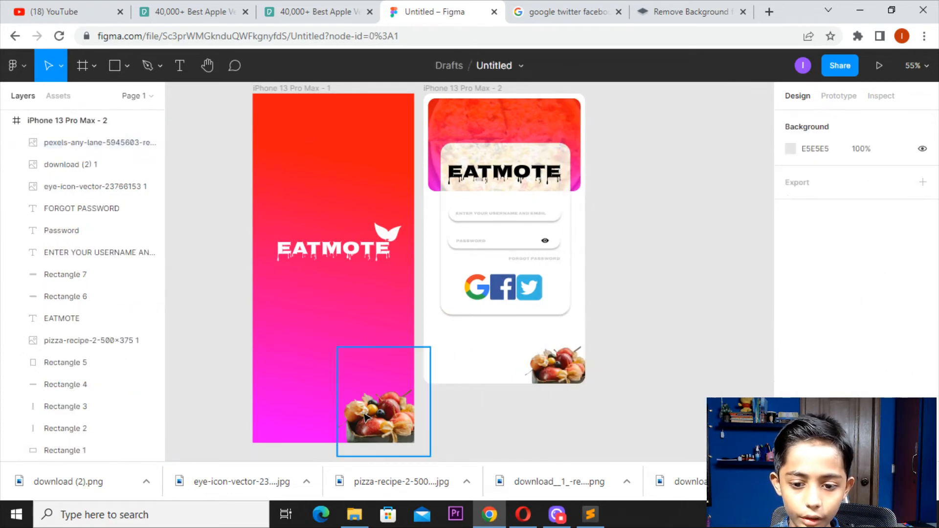
Step: Move the first screen's fruit bowl up and shorten the frame from its lower edge to about 428 × 769 px
drag(379, 416, 353, 336)
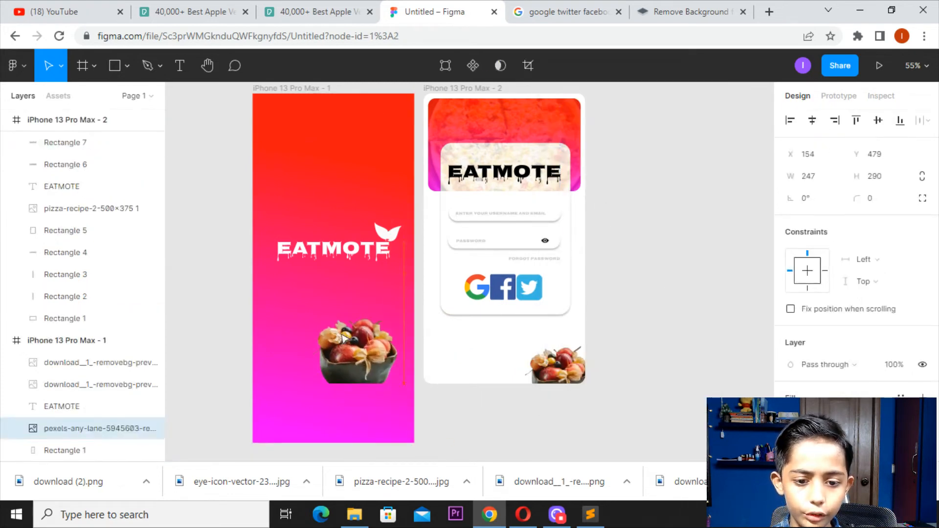
click(300, 91)
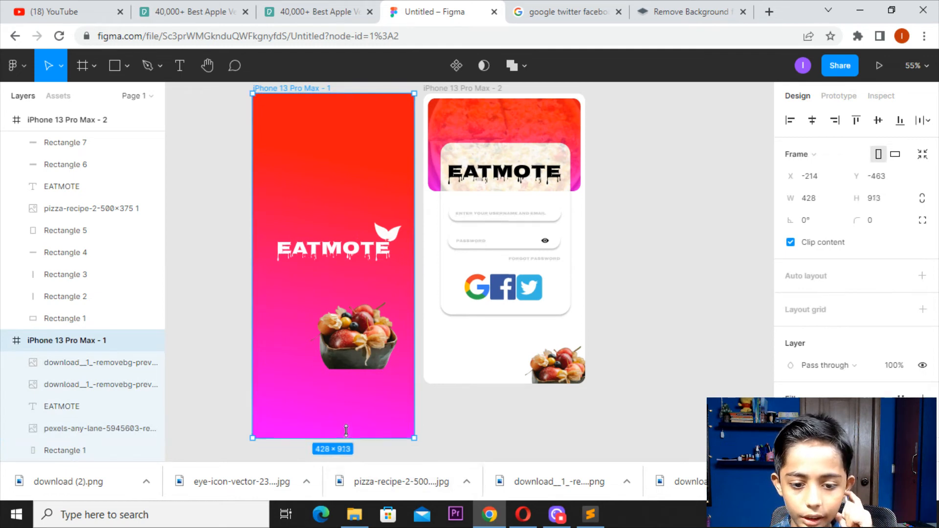
drag(346, 431, 356, 384)
Step: Try to move the first screen's fruit bowl toward the lower right, then undo the resulting move of the whole frame
drag(343, 323, 362, 347)
click(362, 346)
key(ctrl+z)
click(453, 415)
key(ctrl+z)
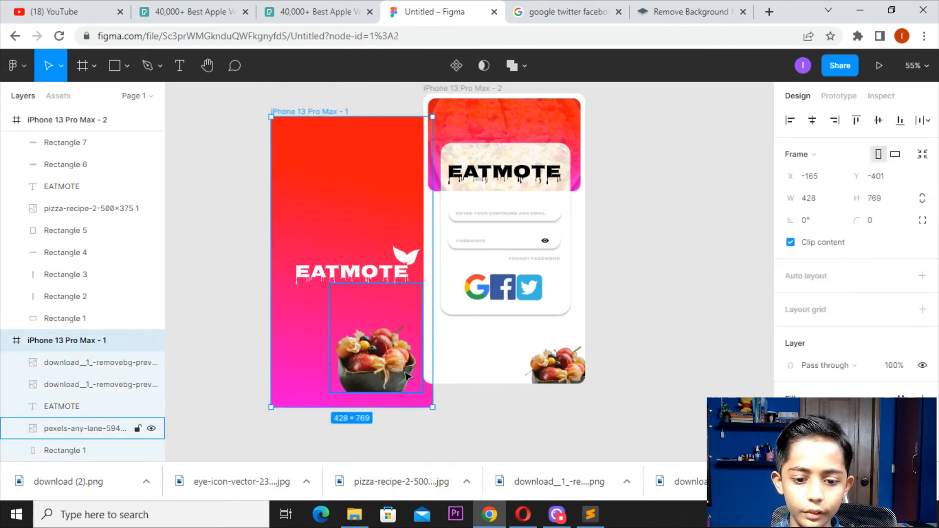
key(ctrl+z)
Step: Place the first screen's fruit bowl in the frame's lower right corner at about X 215, Y 514
click(359, 337)
drag(358, 338, 380, 369)
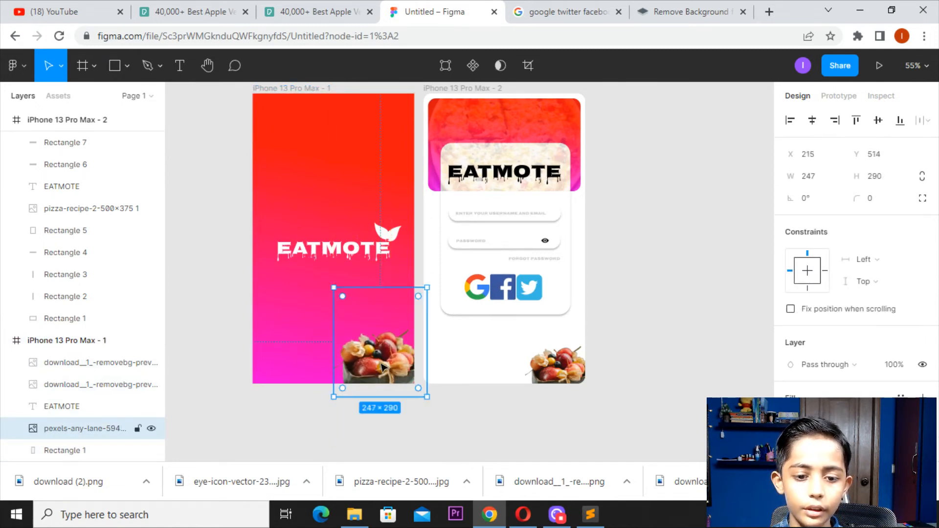
click(448, 403)
Step: Select the first screen's EATMOTE text together with both leaf images and nudge them up about 20 px
click(380, 239)
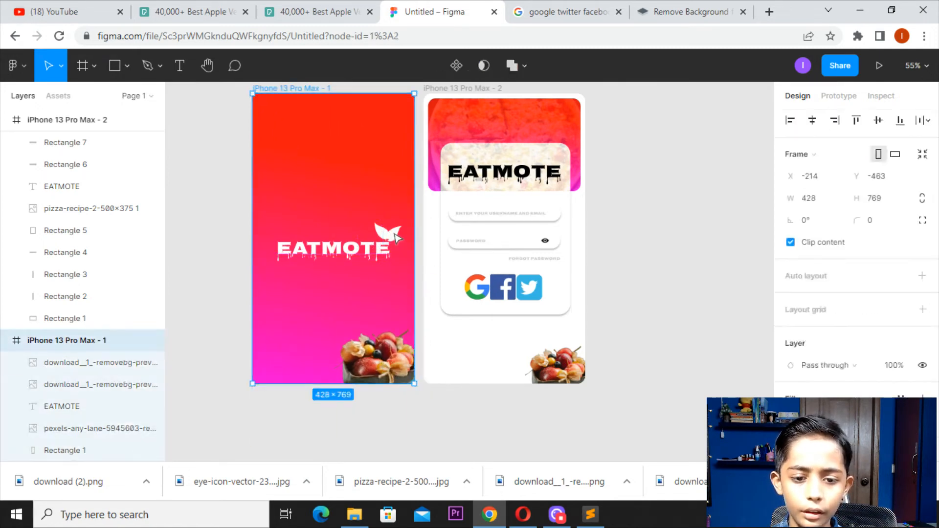
click(386, 233)
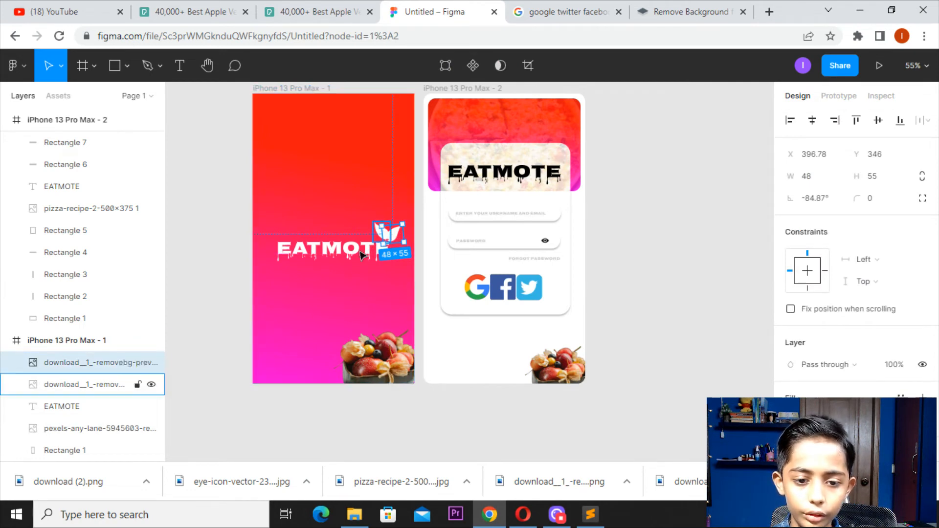
shift+click(362, 250)
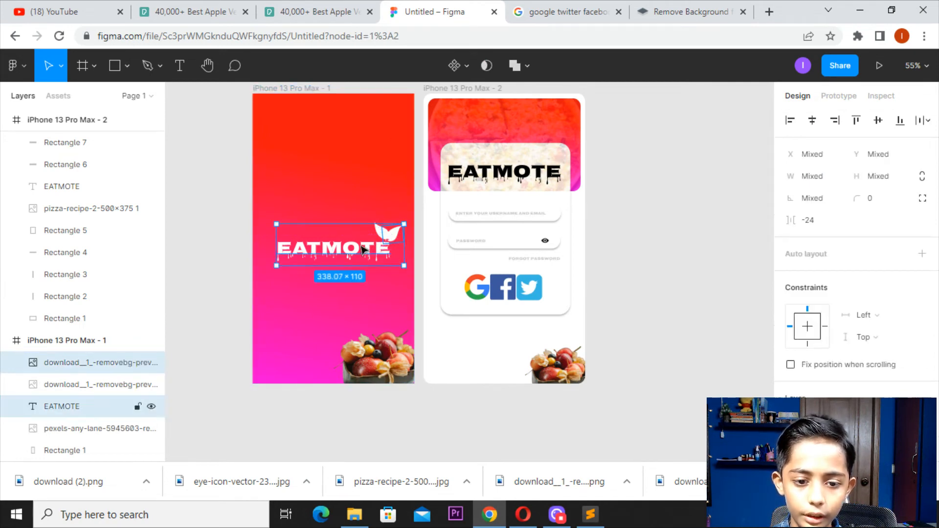
shift+click(385, 238)
key(Up)
key(Up)
key(Up)
key(Up)
key(Up)
key(Up)
key(Up)
key(Up)
key(Up)
key(Up)
key(Up)
key(Up)
key(Up)
key(Up)
key(Up)
key(Up)
key(Up)
key(Up)
key(Up)
key(Up)
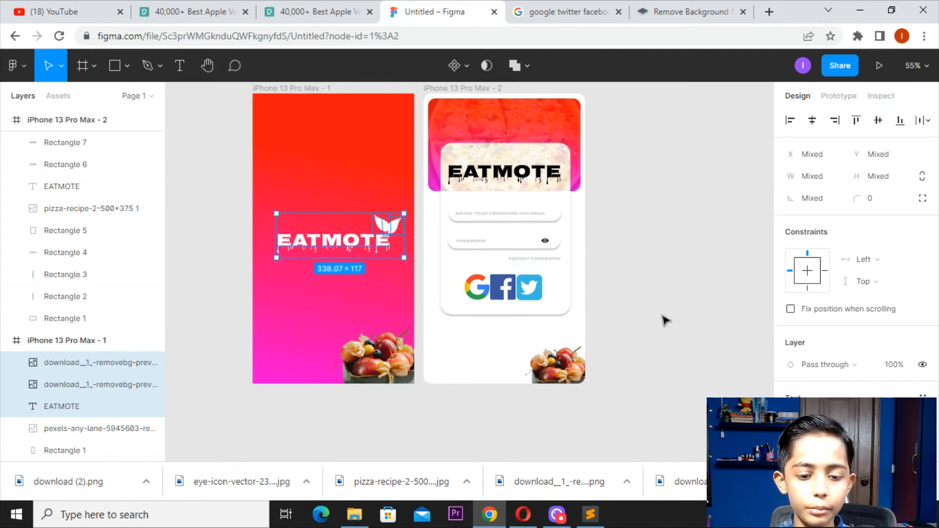
click(668, 290)
Step: Duplicate the login screen's frame as a third screen beside the second one
scroll(523, 209, up, 3)
drag(487, 157, 367, 120)
click(646, 141)
Step: Stretch the third screen's login card downward to about 344 × 493 px and undo its accidental shift
scroll(409, 304, up, 3)
scroll(409, 305, up, 1)
drag(409, 304, 460, 177)
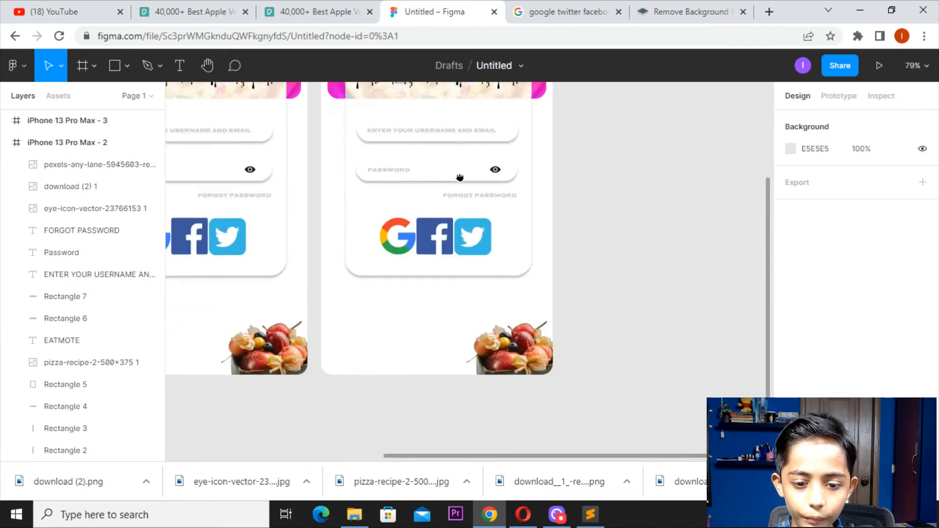
click(519, 266)
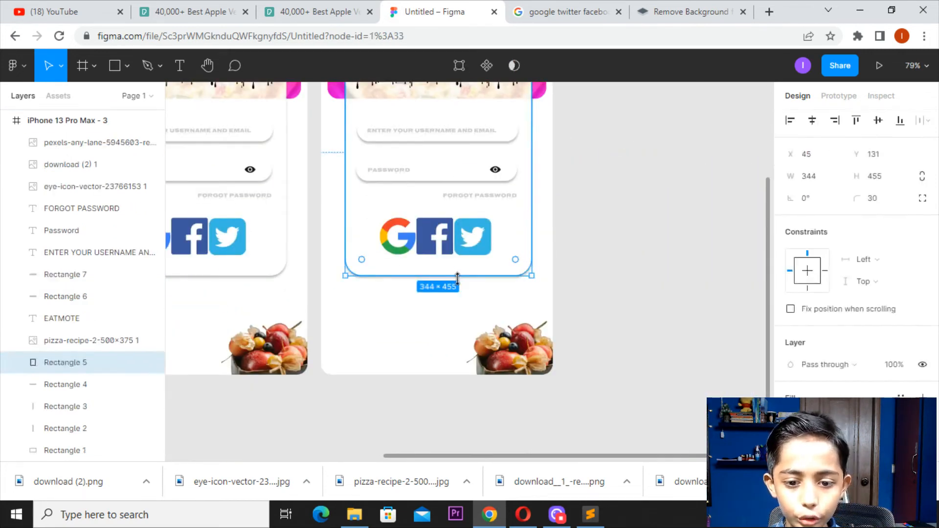
drag(458, 279, 454, 298)
drag(458, 241, 455, 258)
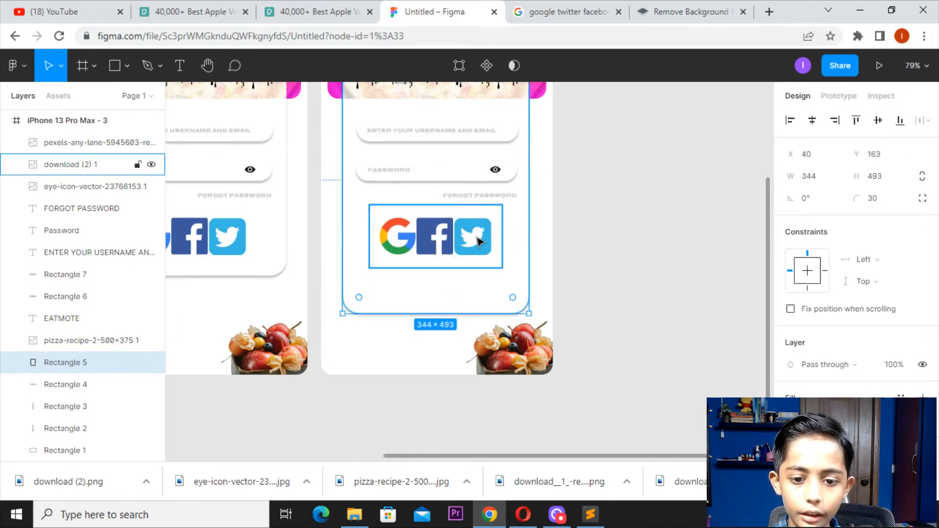
key(ctrl+z)
click(598, 219)
Step: Move the third screen's social login icons down inside the lengthened card
click(427, 237)
key(Down)
key(Down)
key(Down)
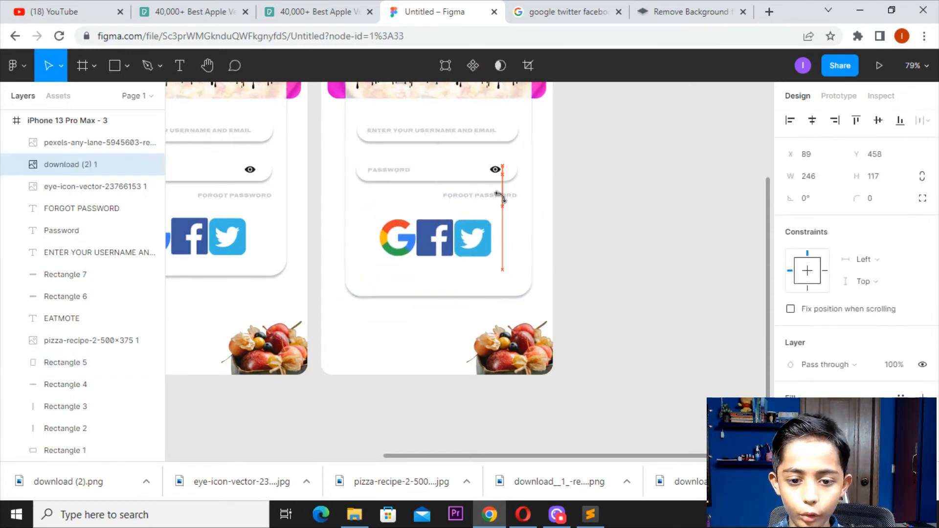
key(shift+Down)
key(shift+Down)
key(shift+Down)
Step: Move the third screen's FORGOT PASSWORD text down to just above the social login icons
click(503, 194)
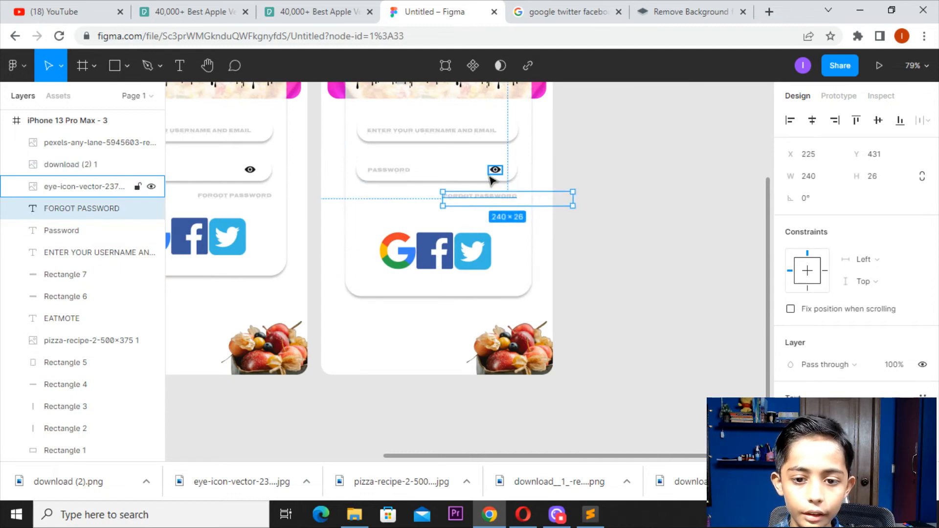
key(shift+Down)
key(Down)
key(Down)
key(Down)
Step: Duplicate the third screen's password field with its text and eye icon directly below the original
click(496, 169)
shift+click(440, 172)
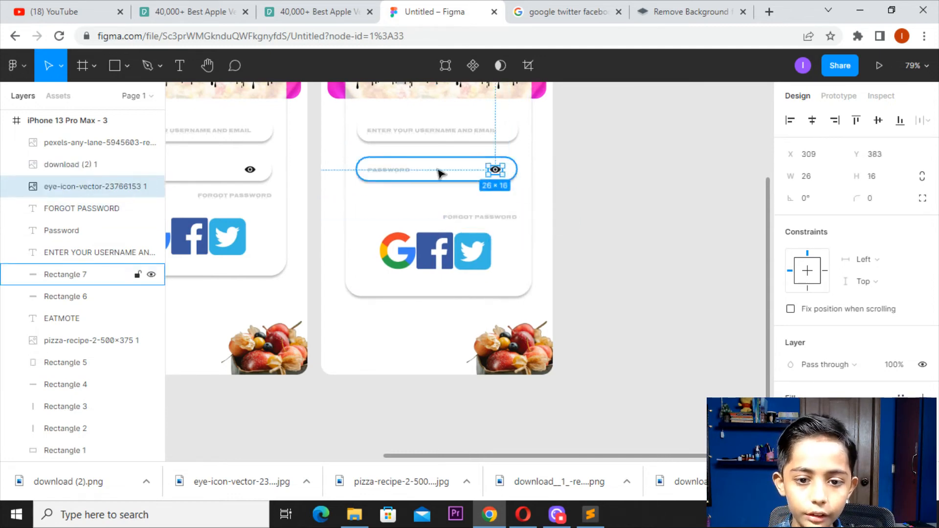
shift+click(392, 171)
drag(432, 176, 431, 210)
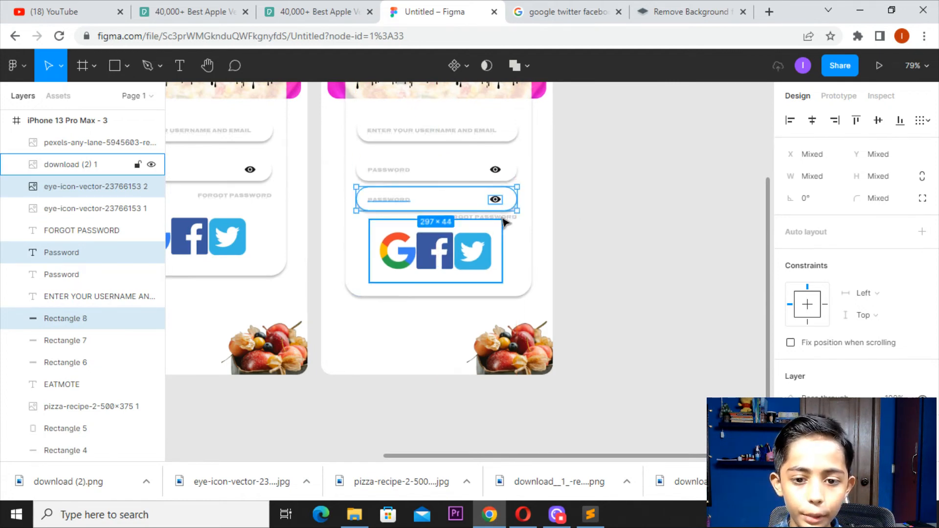
click(552, 237)
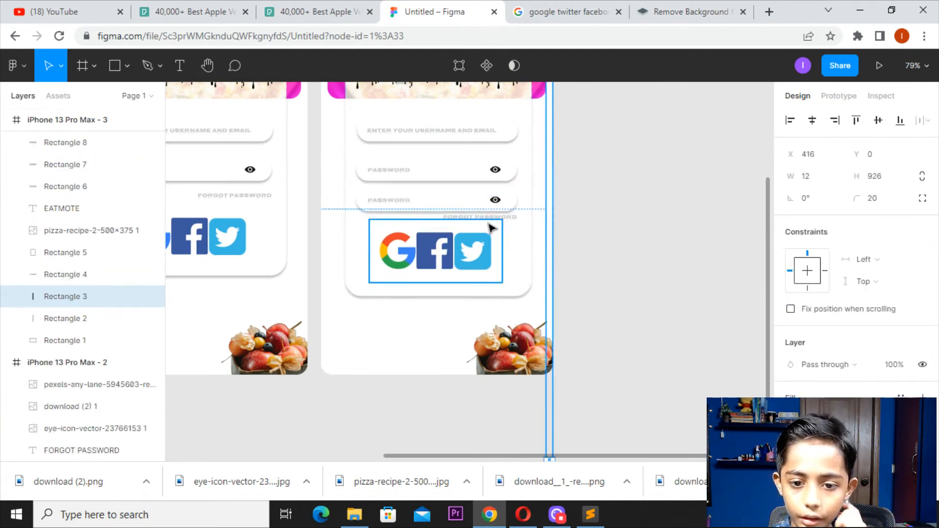
Step: Lower the FORGOT PASSWORD text to about Y 486 and move the social login icons down beneath it
click(517, 224)
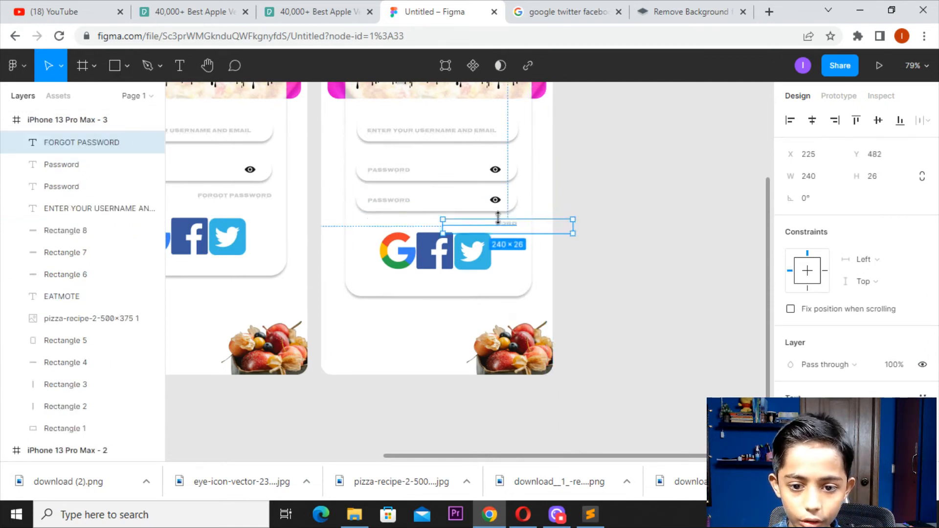
drag(478, 260, 475, 280)
click(475, 280)
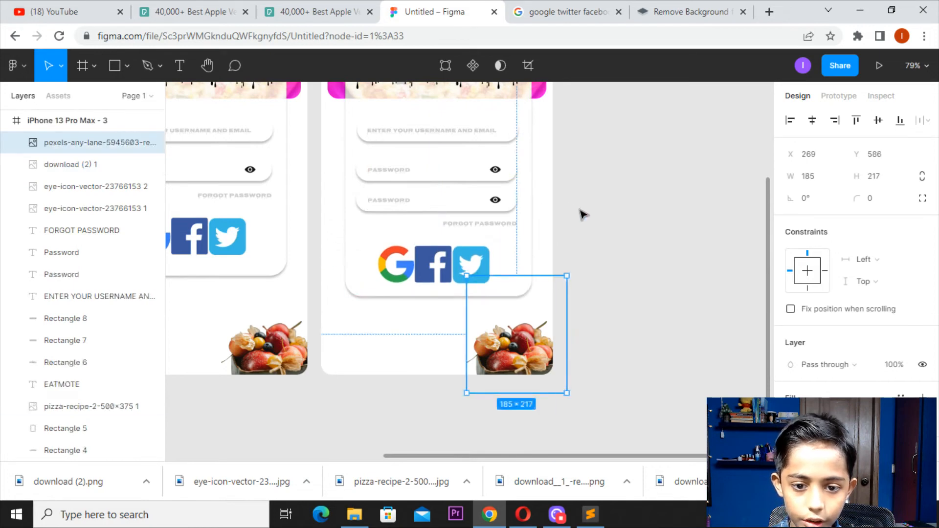
click(583, 216)
click(483, 224)
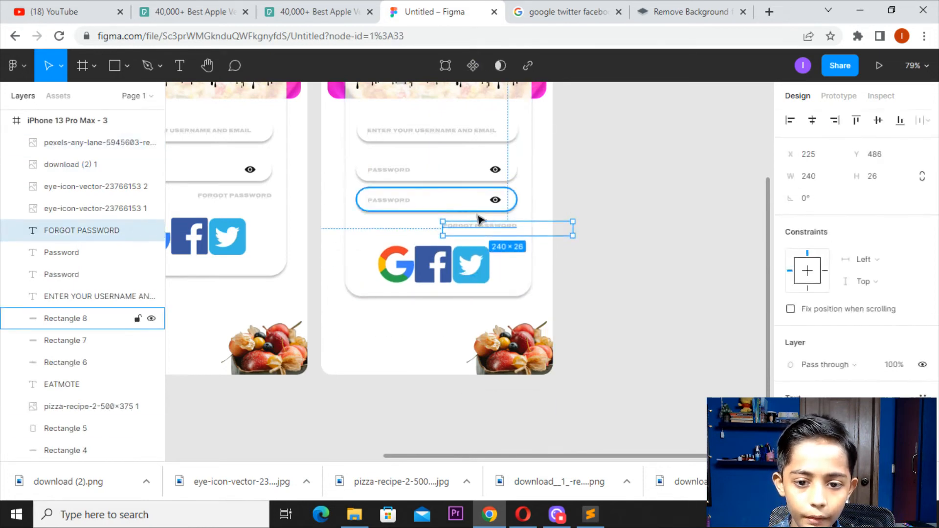
Step: Remove the eye icon from the duplicated password field and change its text to COMFIRM PASSWORD
click(496, 205)
key(Delete)
click(411, 203)
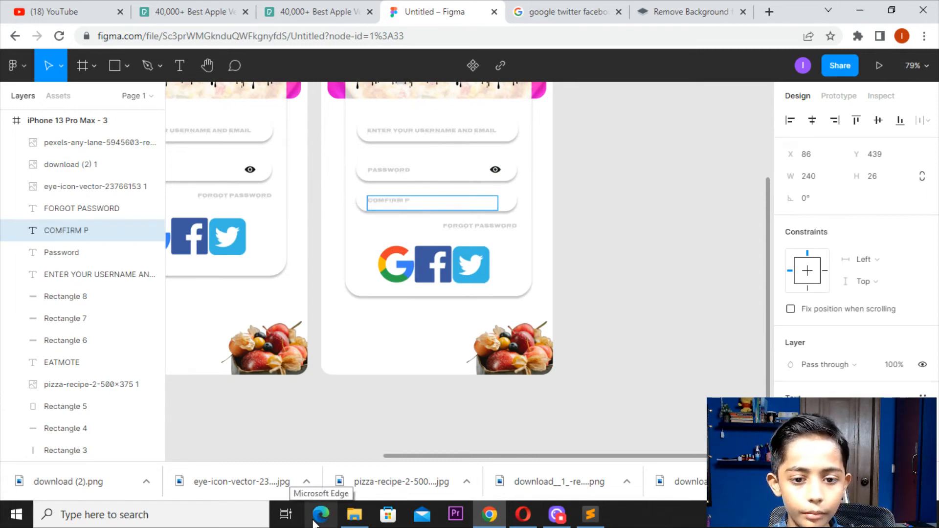
text(RD)
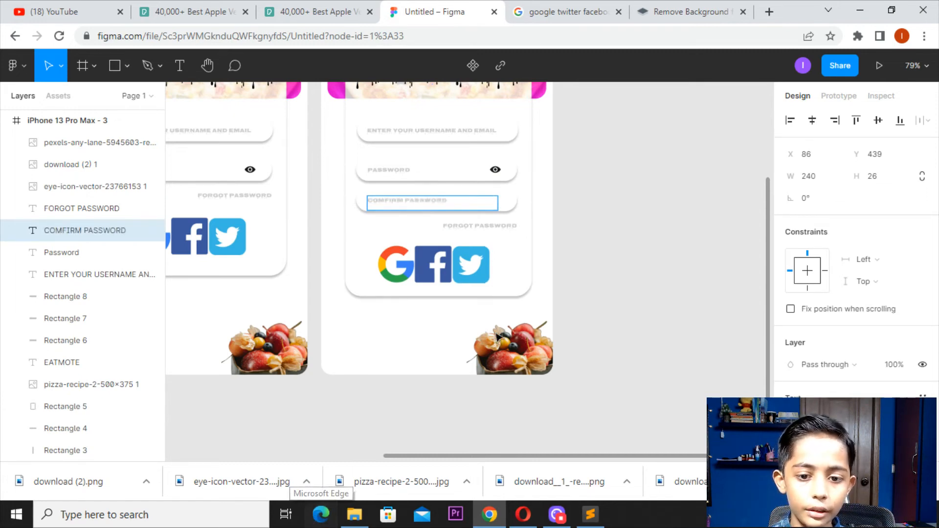
click(679, 272)
Step: Nudge the third screen's social icons and its upper password field, with text and eye icon, slightly upward to even the spacing
drag(454, 274, 454, 272)
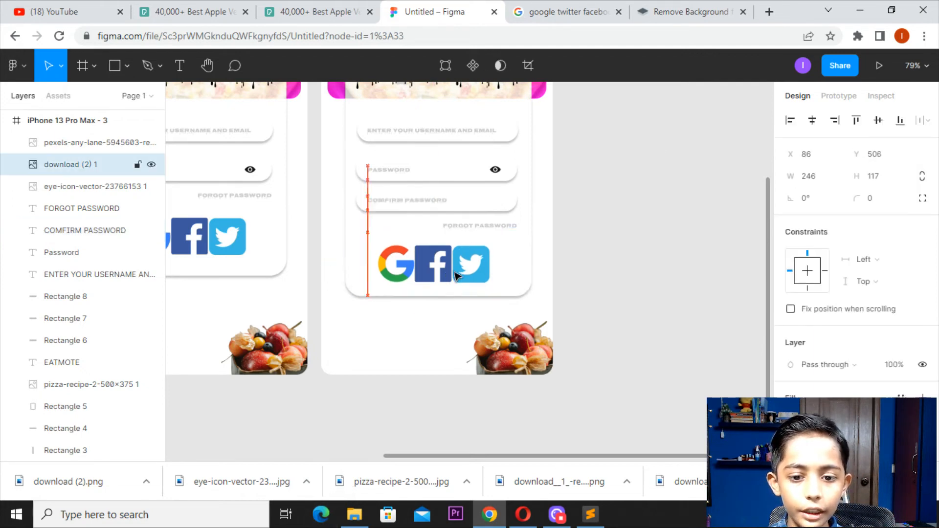
click(649, 268)
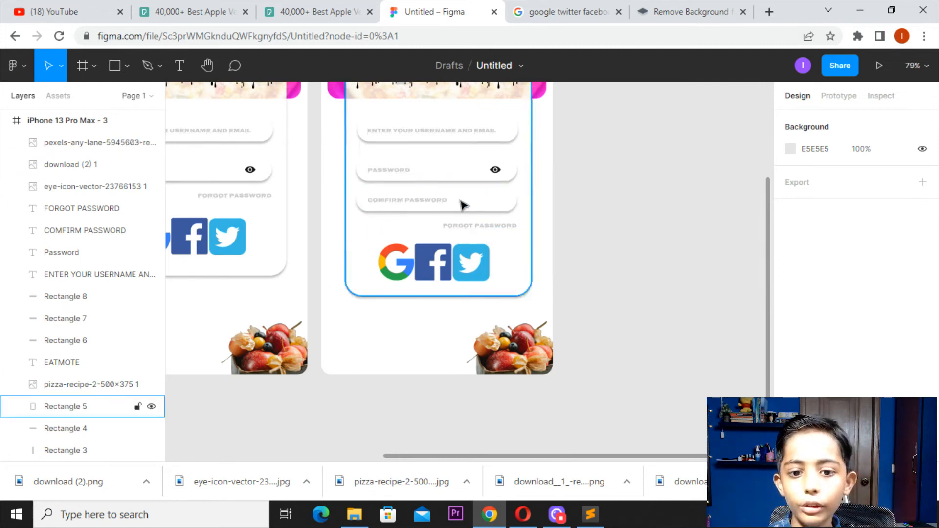
click(457, 167)
shift+click(390, 171)
shift+click(496, 169)
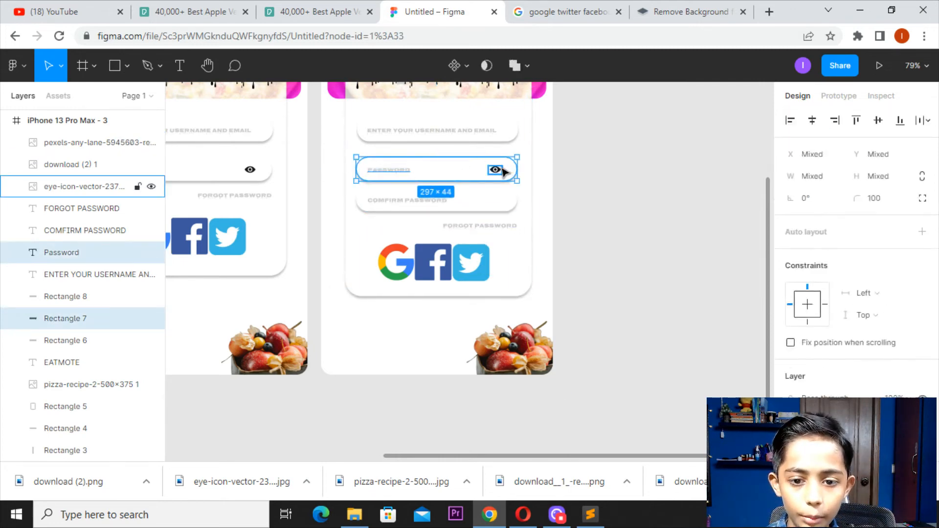
click(560, 252)
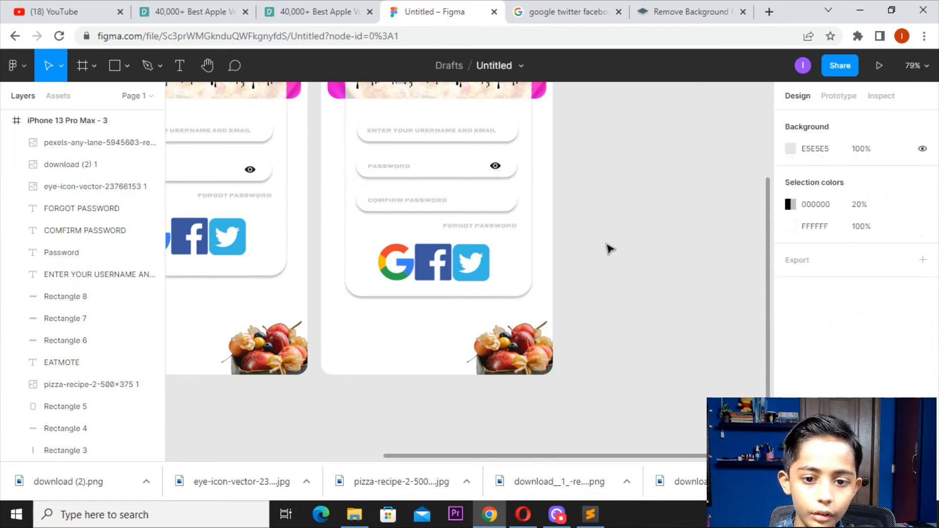
Step: Add a prototype connection from the first screen to the second that navigates on tap with an instant animation
scroll(568, 234, up, 5)
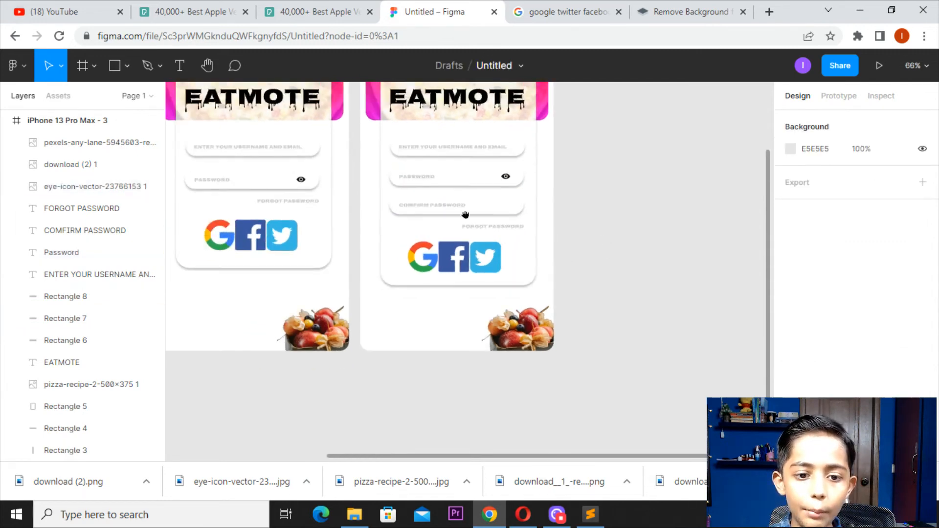
scroll(568, 235, down, 2)
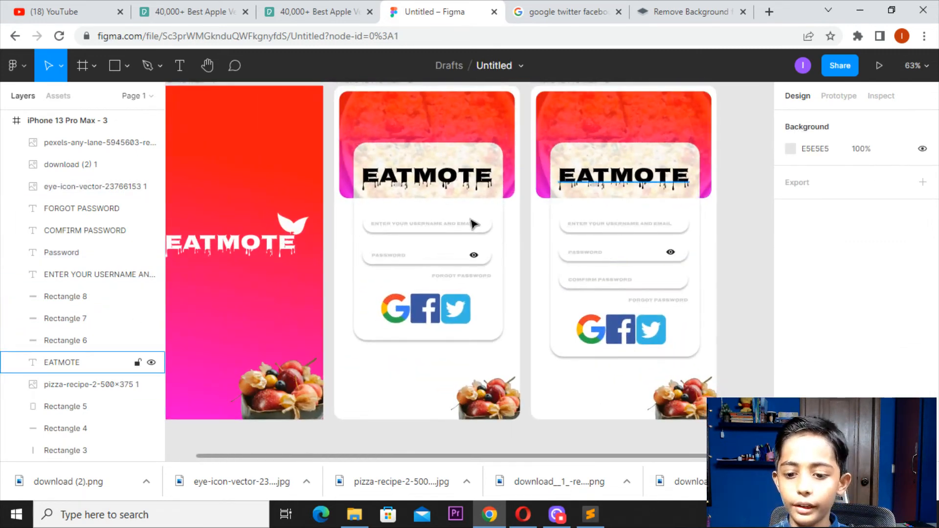
drag(349, 173, 447, 204)
click(302, 106)
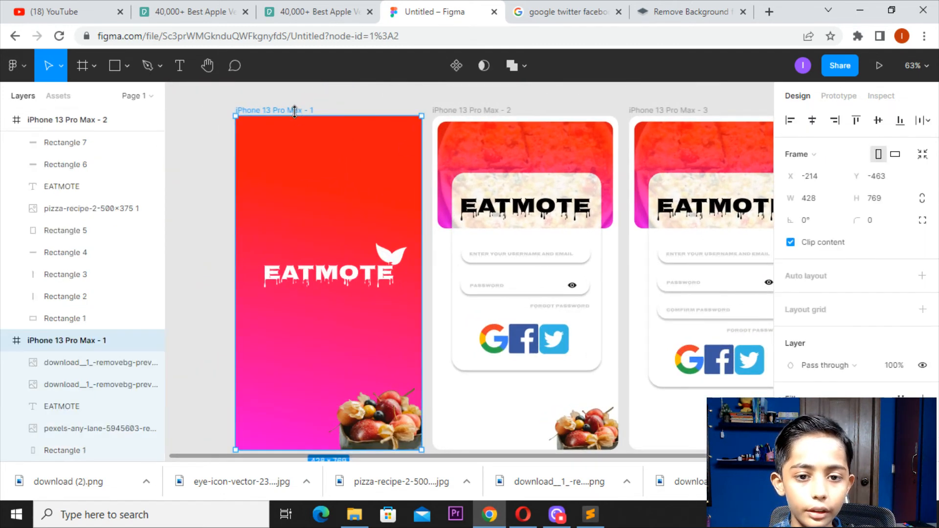
click(822, 100)
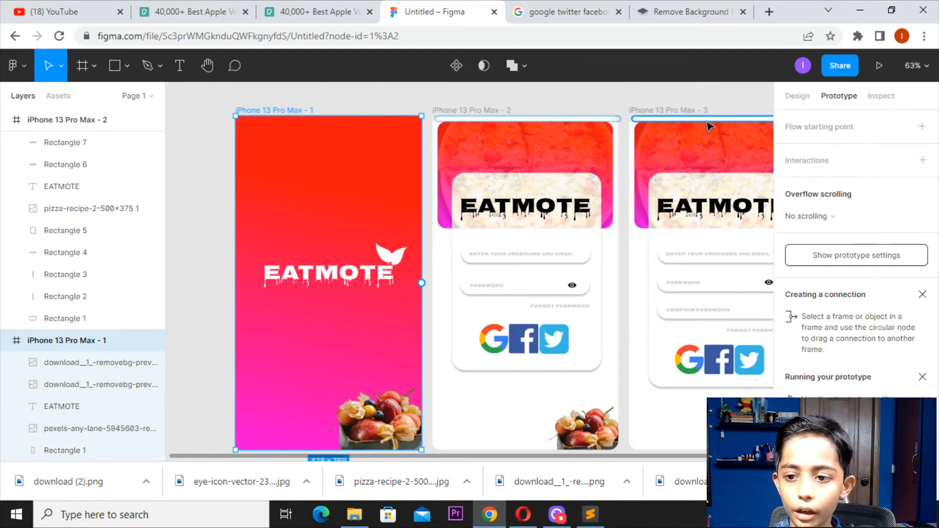
click(864, 255)
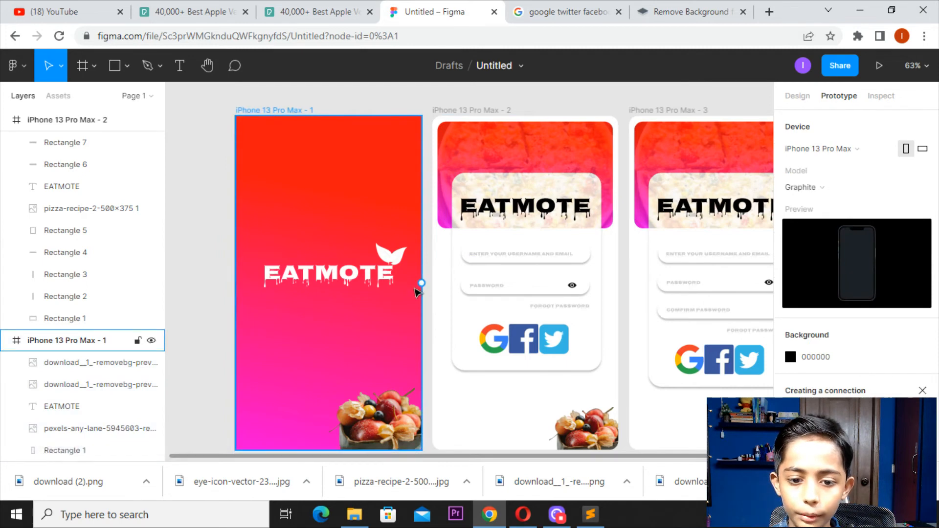
drag(422, 283, 451, 292)
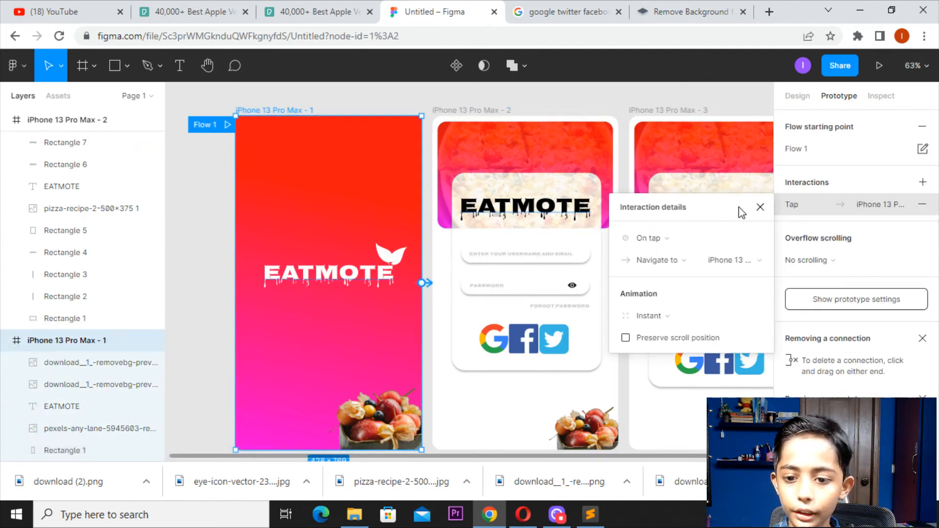
click(470, 114)
scroll(440, 122, right, 2)
scroll(416, 127, up, 1)
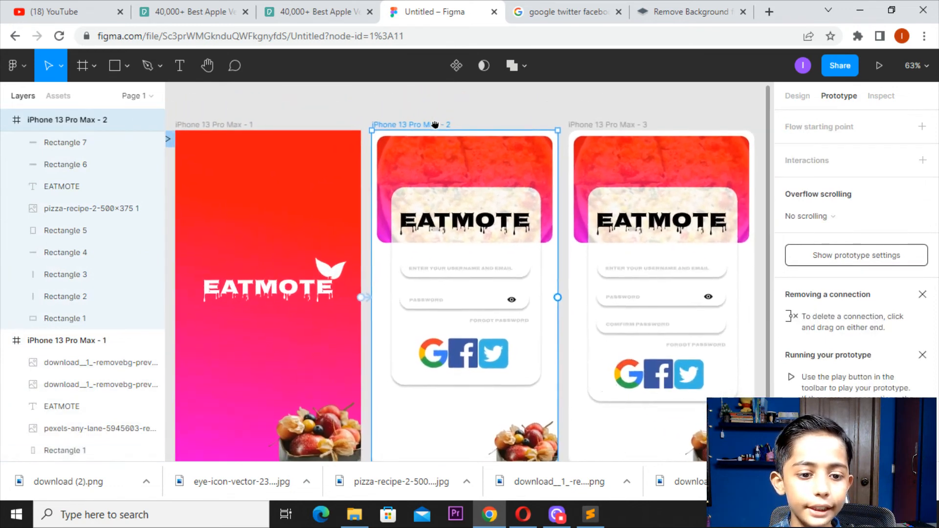
scroll(469, 294, down, 3)
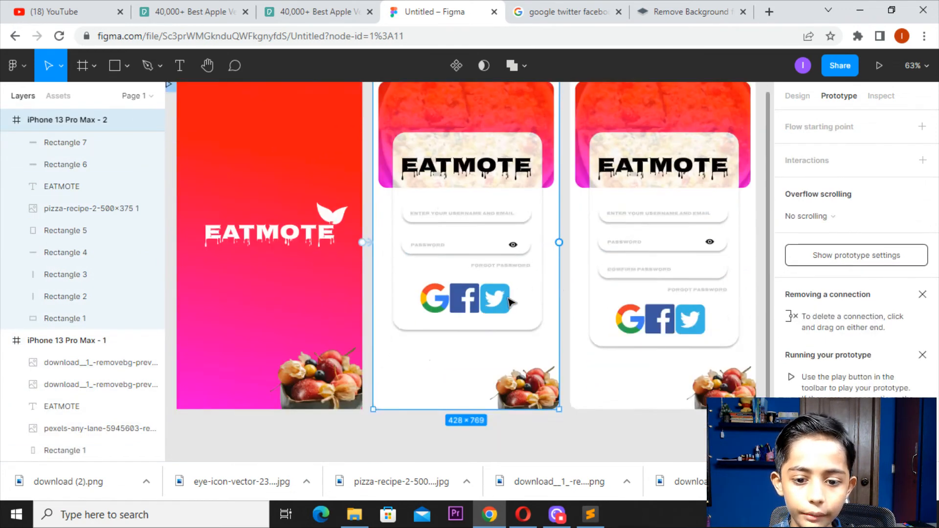
click(486, 377)
scroll(499, 294, up, 2)
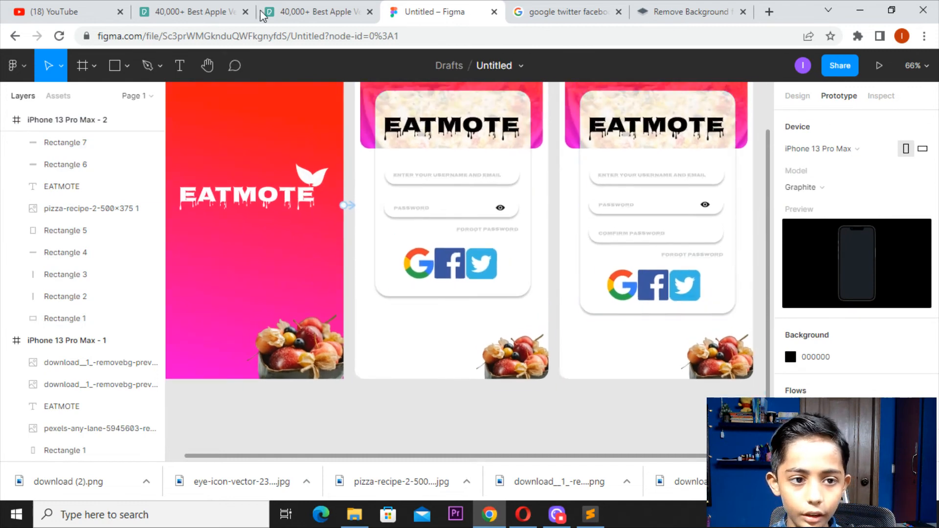
Step: Extend the white card on the second screen downward to a height of about 518
click(797, 97)
click(465, 288)
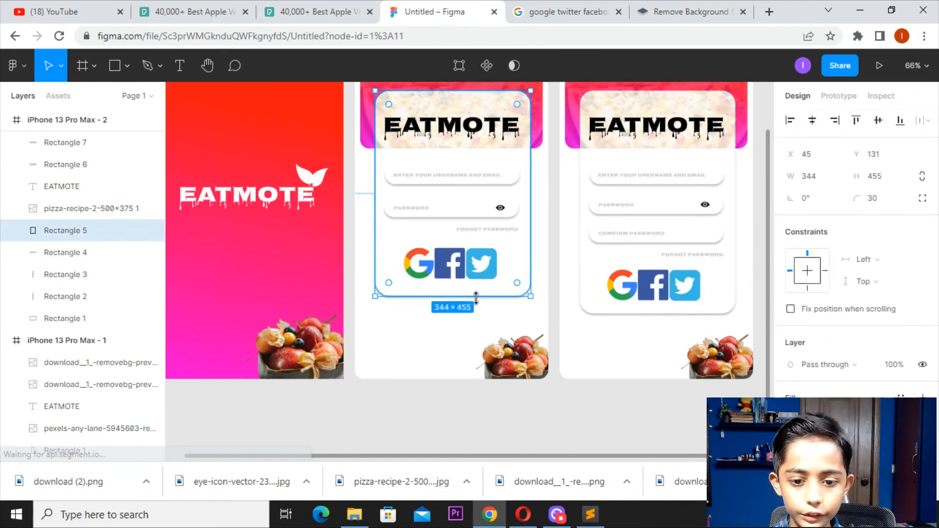
drag(464, 296, 464, 325)
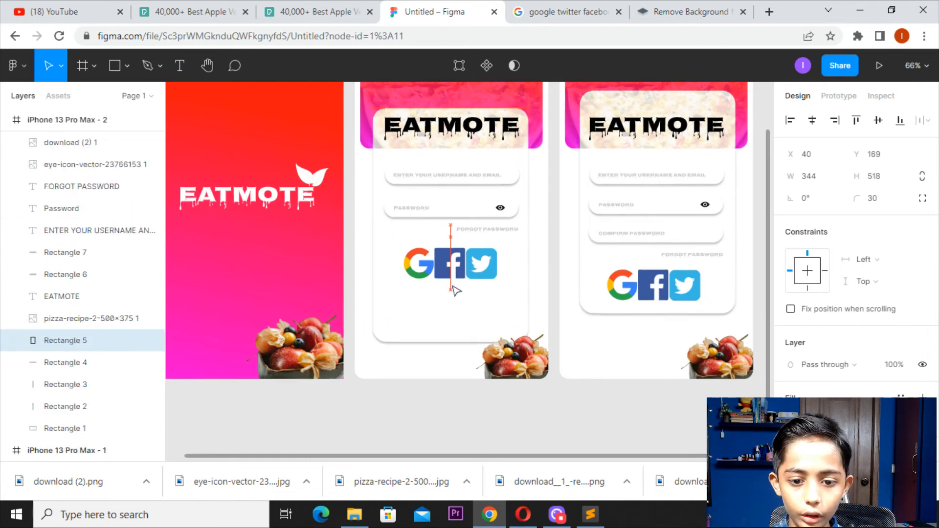
Step: Move the second screen's social login icons down to about X 91, Y 532, near the lower edge of the card
drag(468, 255, 458, 297)
click(558, 251)
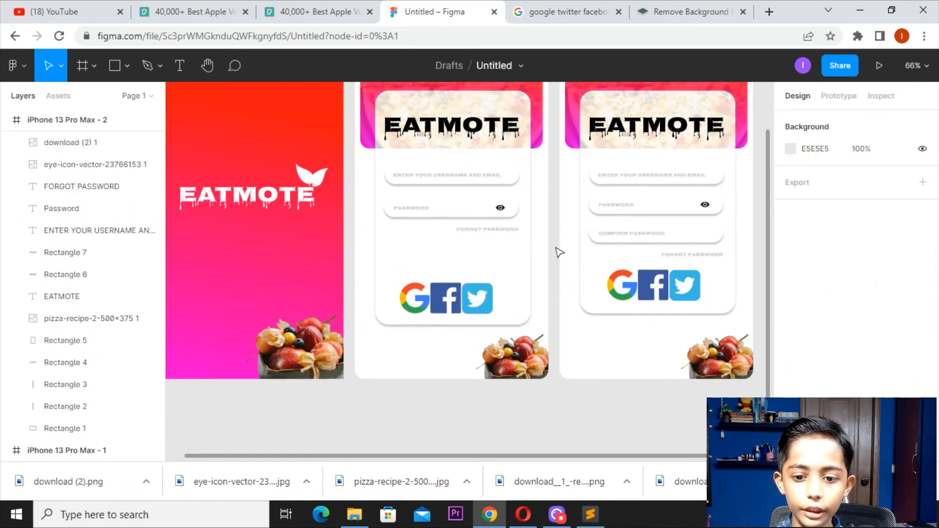
scroll(459, 321, up, 2)
click(492, 301)
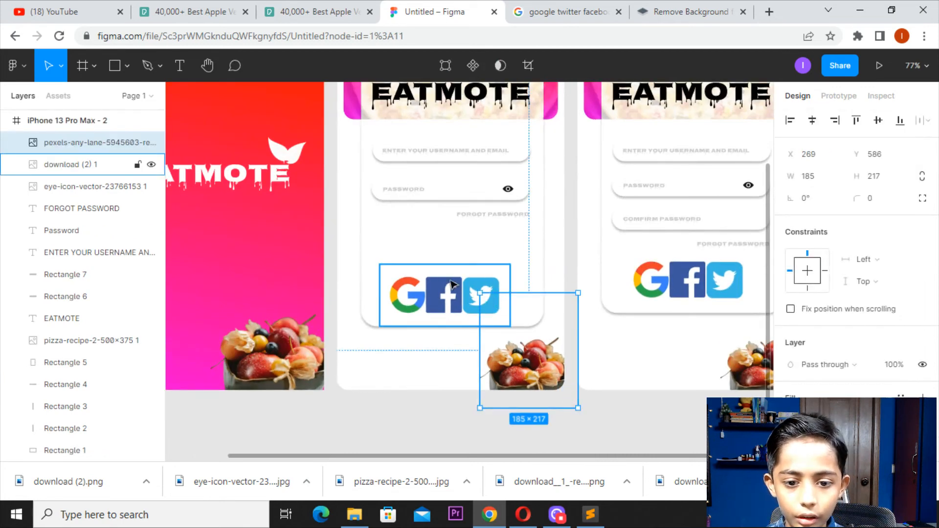
drag(441, 281, 447, 280)
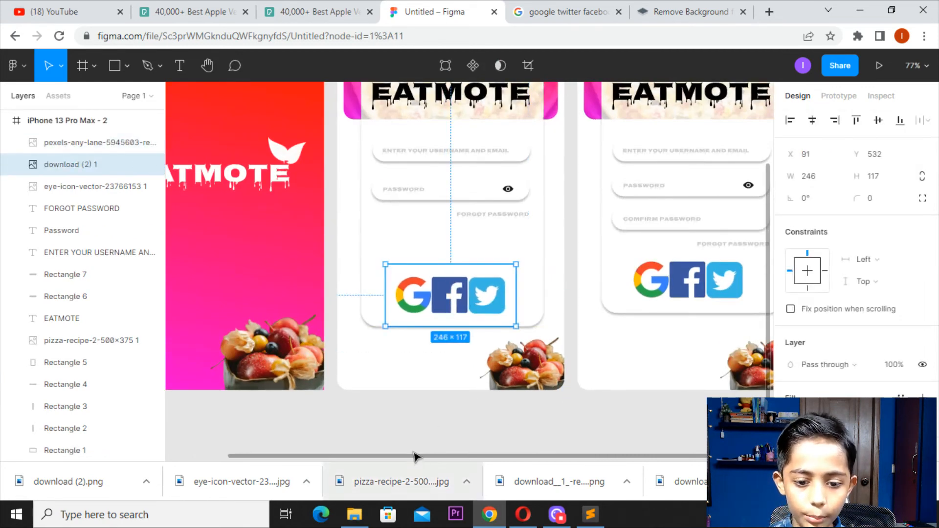
click(416, 427)
Step: Draw a rectangle about 148 × 48 between FORGOT PASSWORD and the social icons, and set its corner radius to 50
click(114, 73)
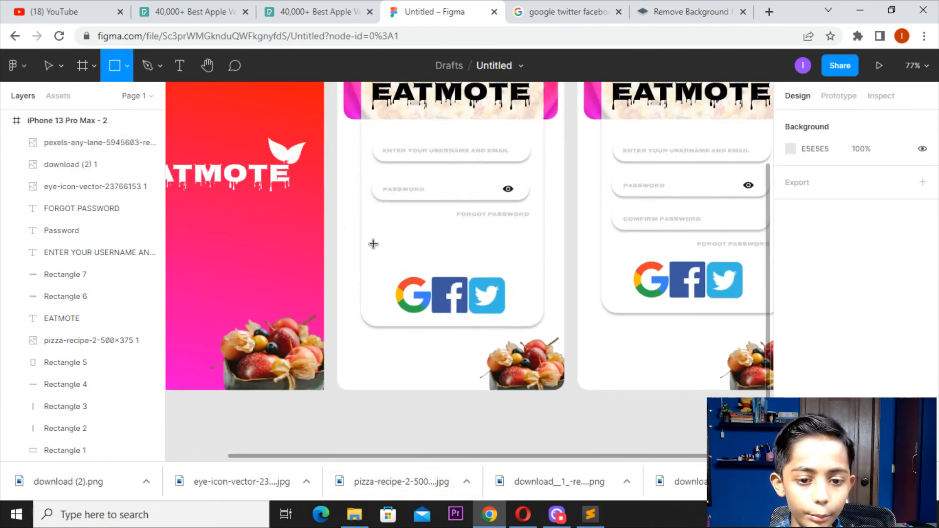
drag(372, 235, 454, 260)
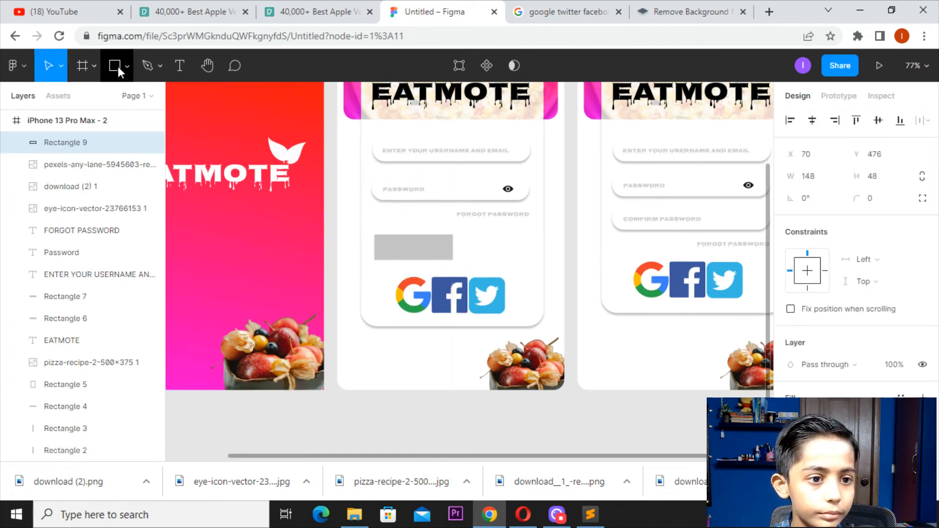
scroll(891, 287, down, 1)
scroll(872, 207, up, 1)
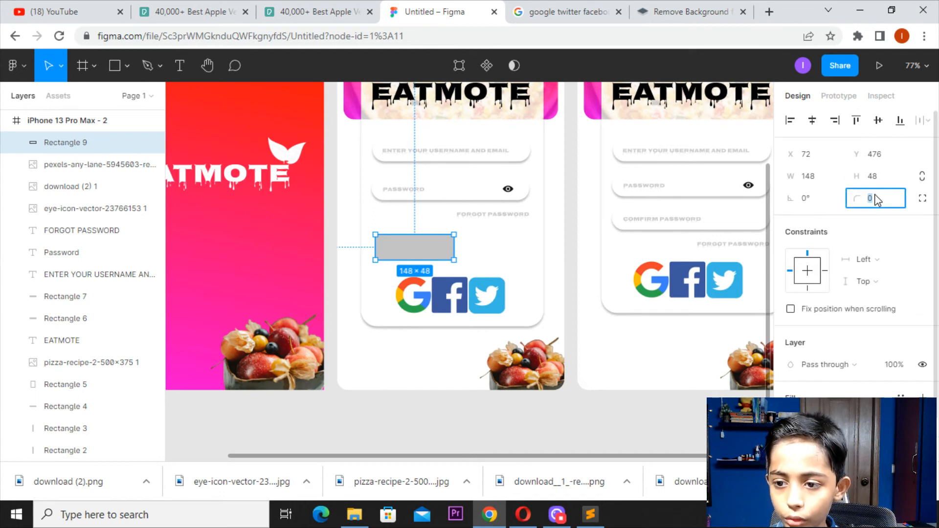
text(50)
key(Return)
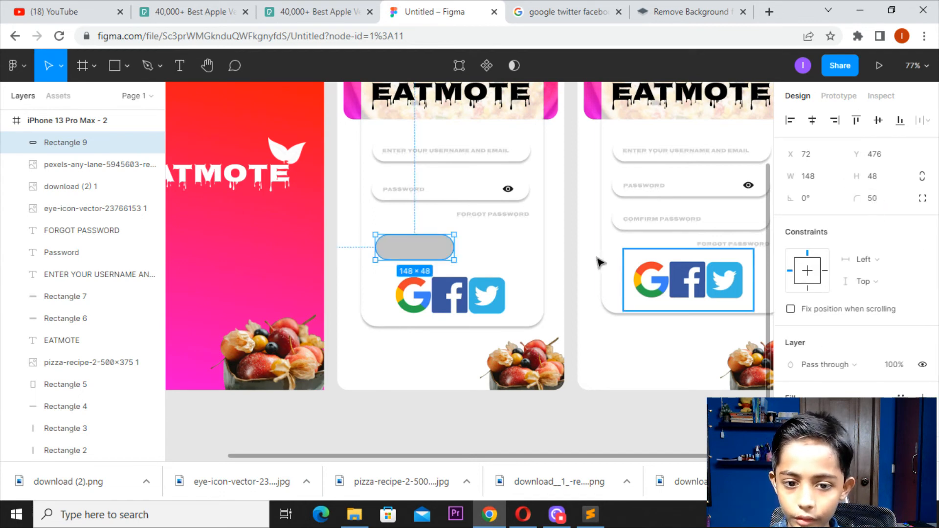
Step: Fill the new rounded button with the red document color FF0909
scroll(832, 342, down, 1)
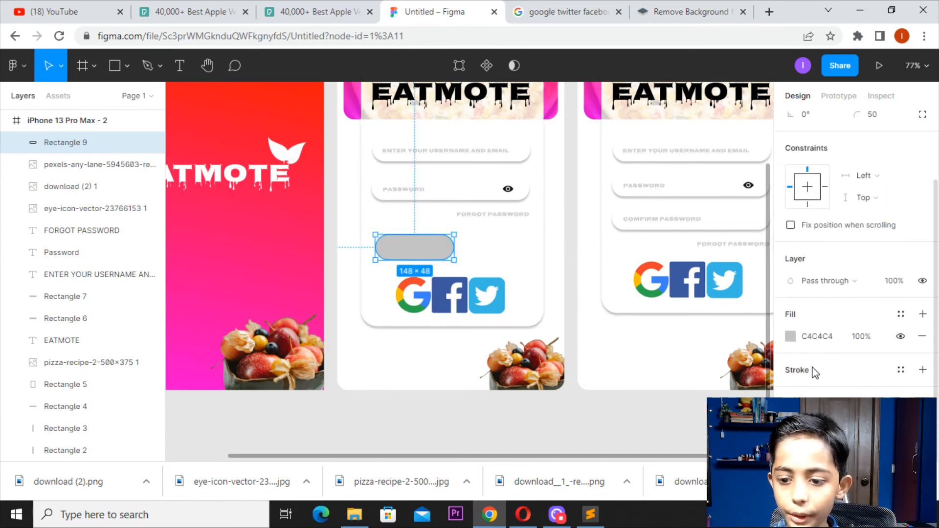
click(792, 337)
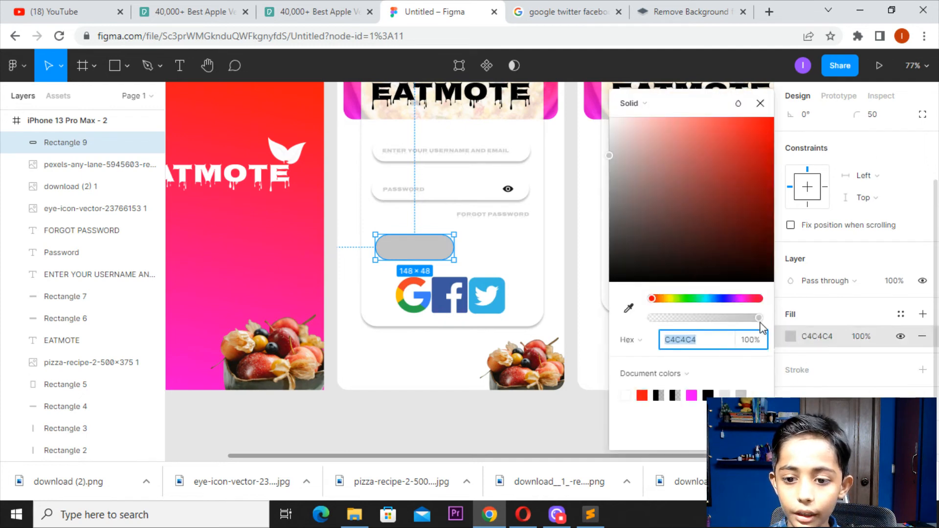
click(642, 396)
click(760, 103)
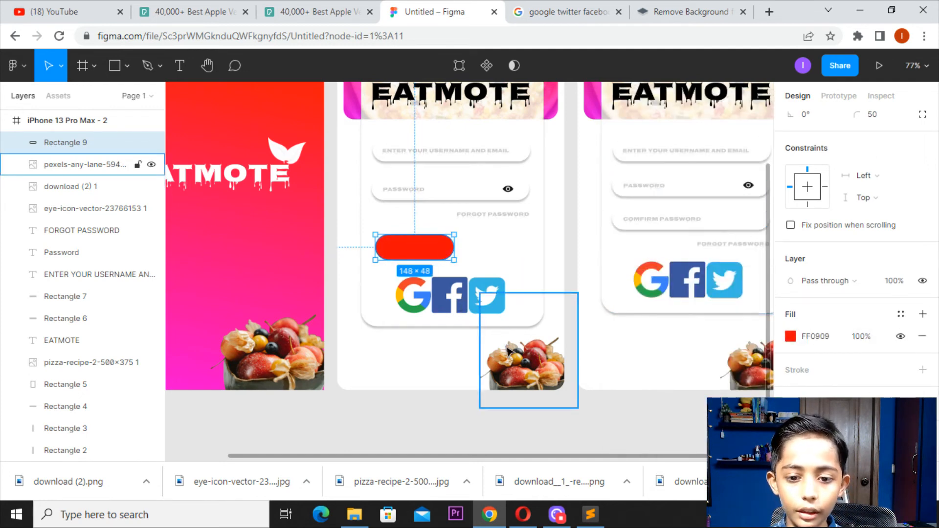
Step: Place one copy of the red button beside it, removing the surplus copy, and centre the pair on the card
drag(419, 247, 512, 248)
click(547, 252)
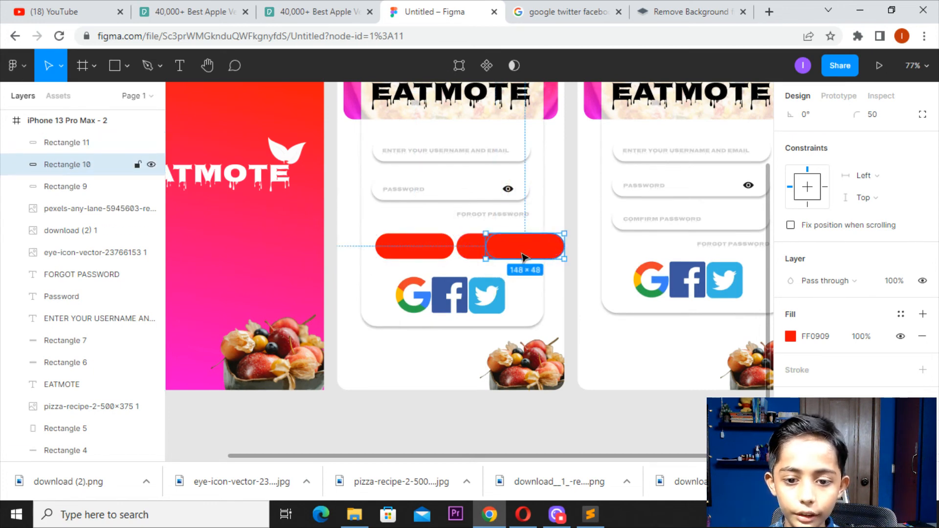
key(Delete)
click(491, 248)
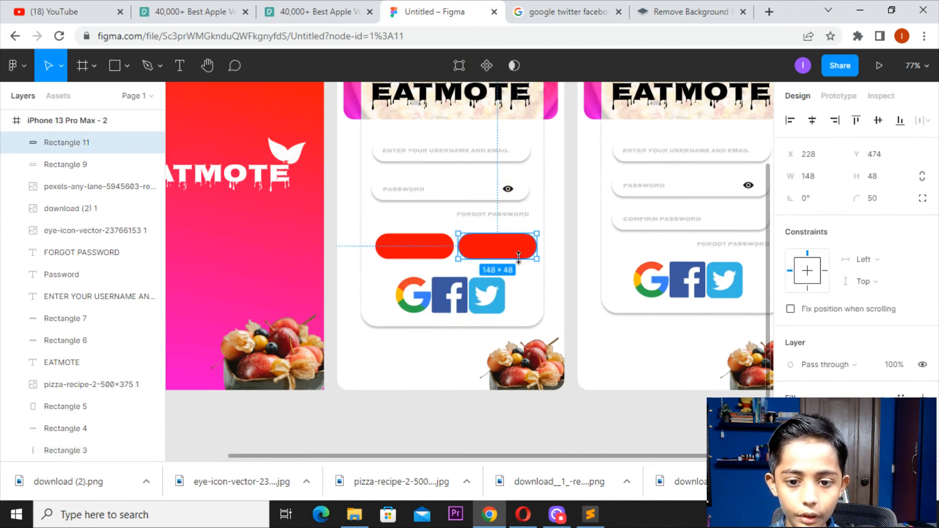
shift+click(404, 252)
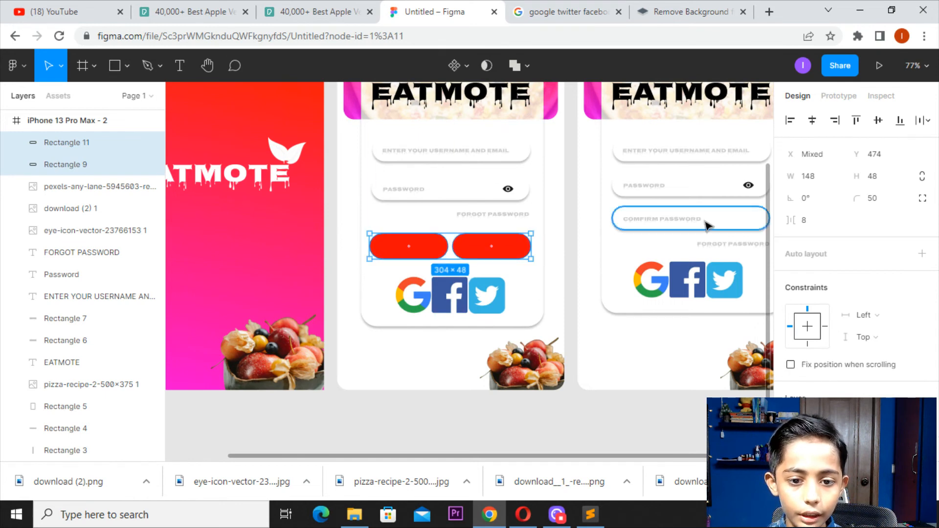
click(462, 406)
Step: Change the fill of the second button in the pair to white (FFFFFF)
click(494, 249)
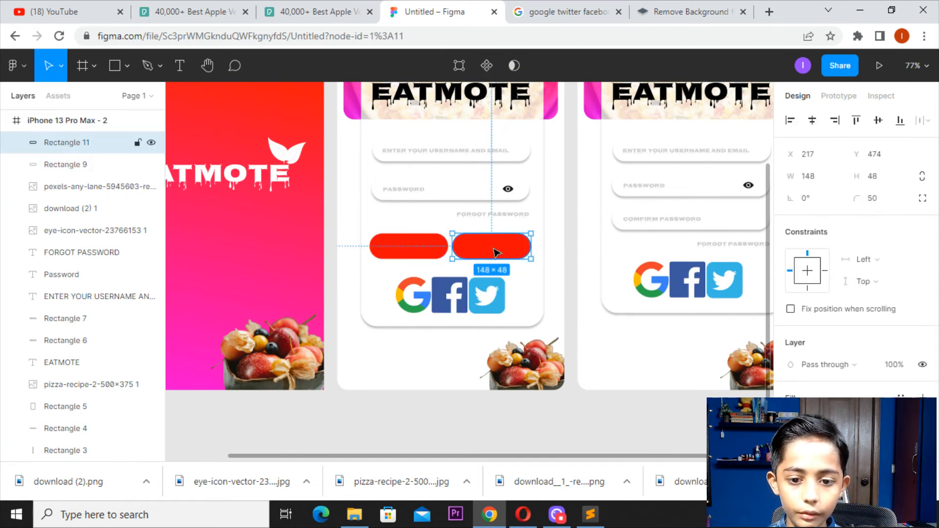
scroll(888, 306, down, 2)
click(789, 339)
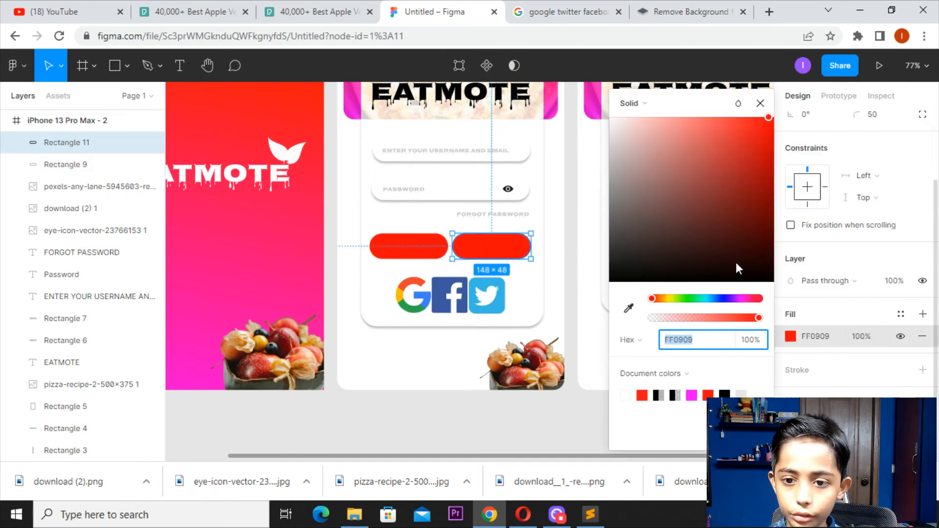
drag(736, 267, 518, 59)
Step: Add a stroke to the white button and color it red F02D2D
click(796, 359)
click(797, 368)
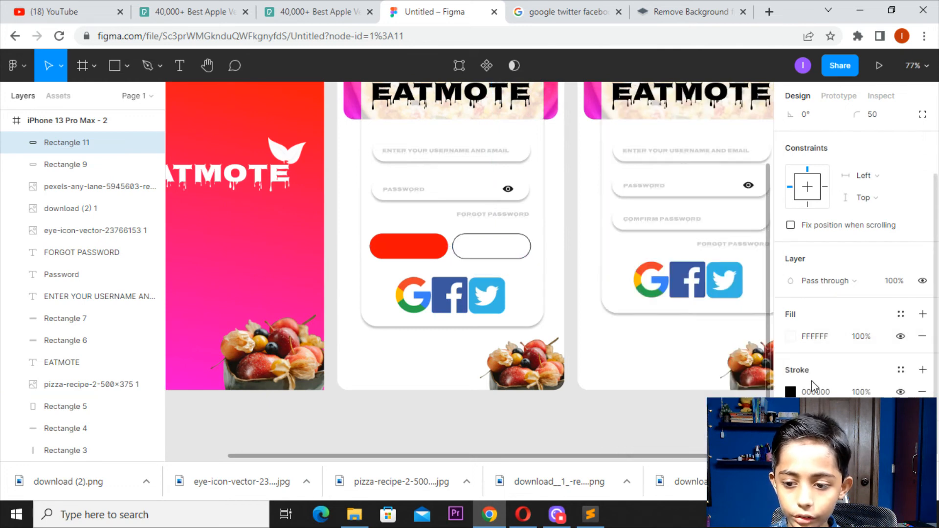
click(790, 391)
click(744, 128)
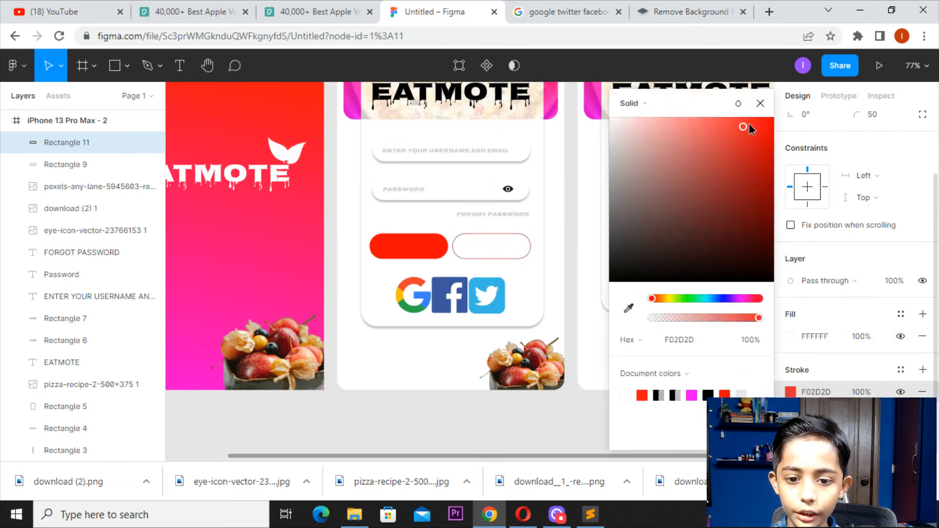
click(451, 419)
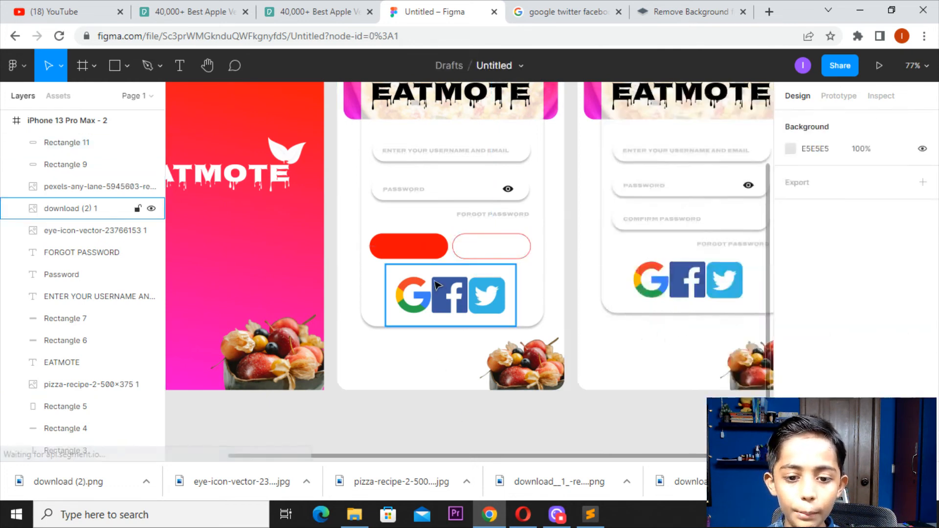
Step: Add a white LOGIN text and move it over the red button
scroll(437, 275, up, 1)
scroll(437, 275, up, 2)
click(180, 65)
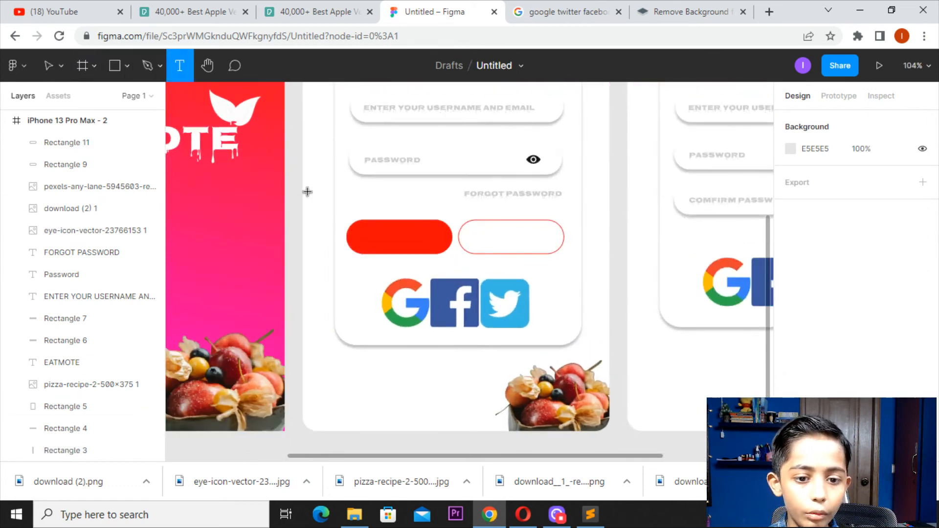
click(363, 244)
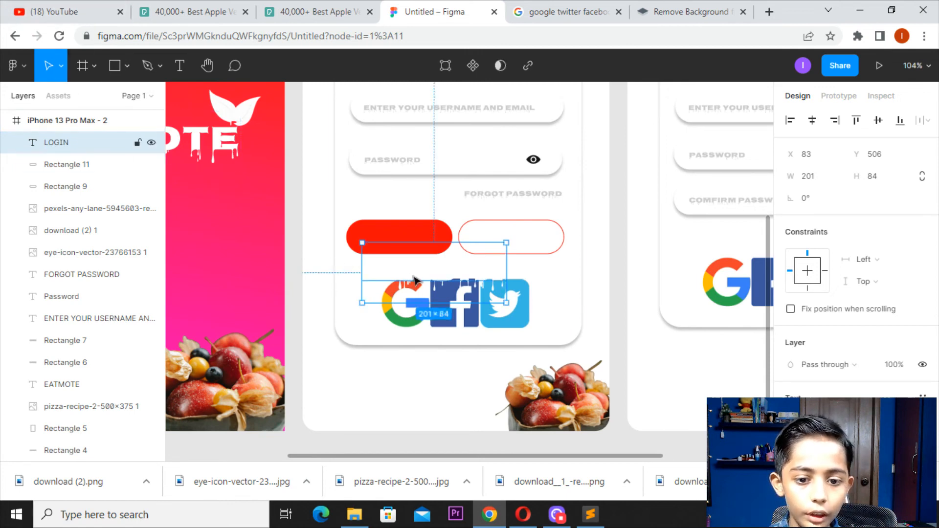
drag(494, 283, 482, 252)
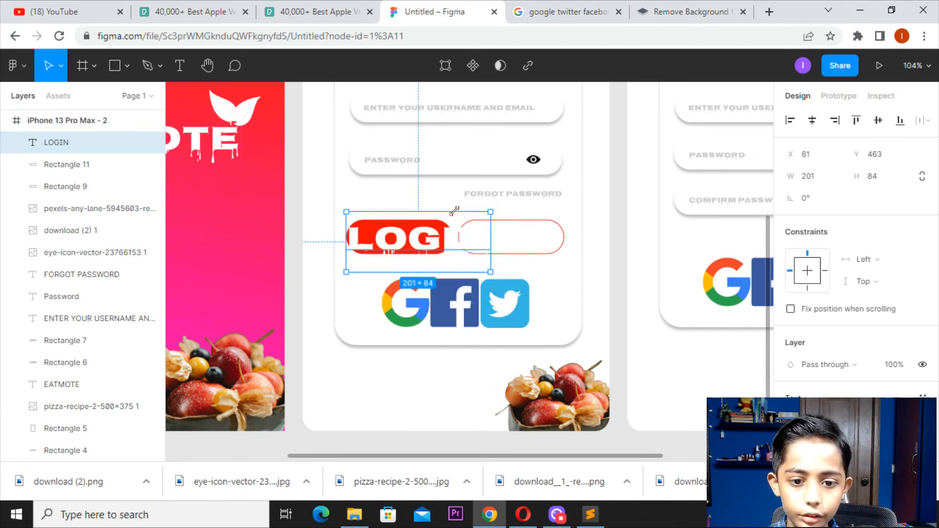
Step: Set the LOGIN text's font size to 15 and place it in the middle of the red button
scroll(886, 343, down, 5)
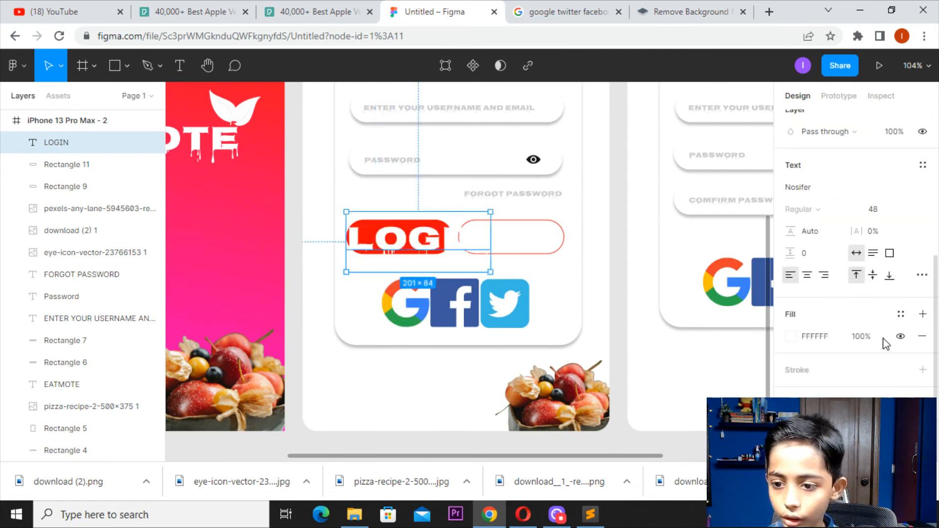
click(905, 208)
click(896, 198)
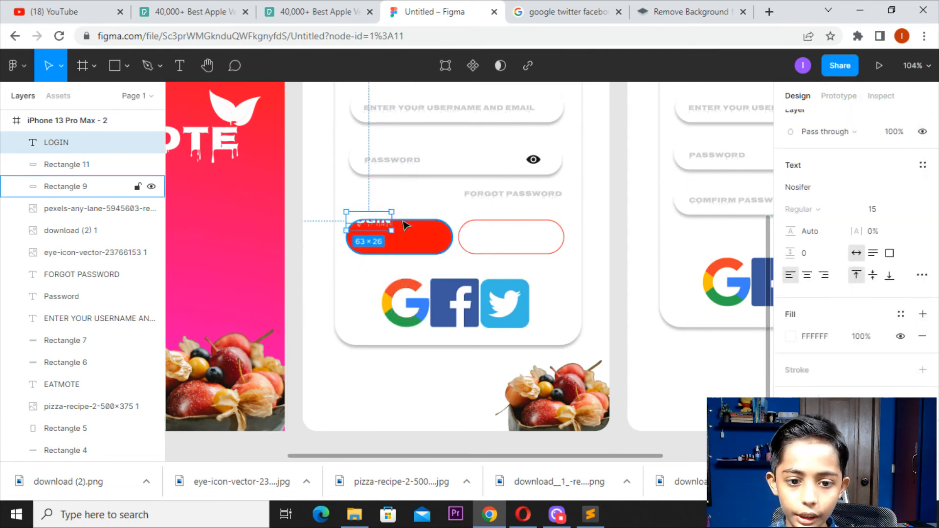
drag(385, 226, 419, 251)
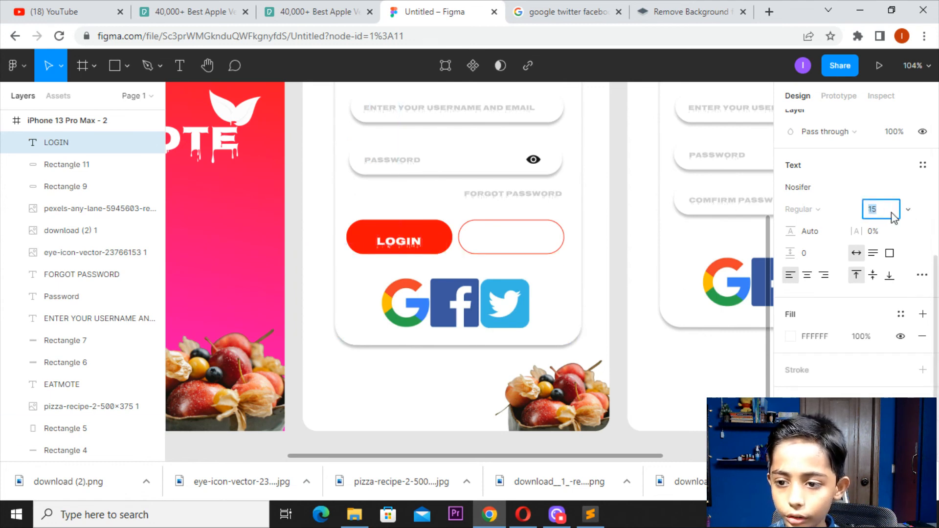
Step: Set the LOGIN text's font size to 20 and recentre it on the red button
text(2)
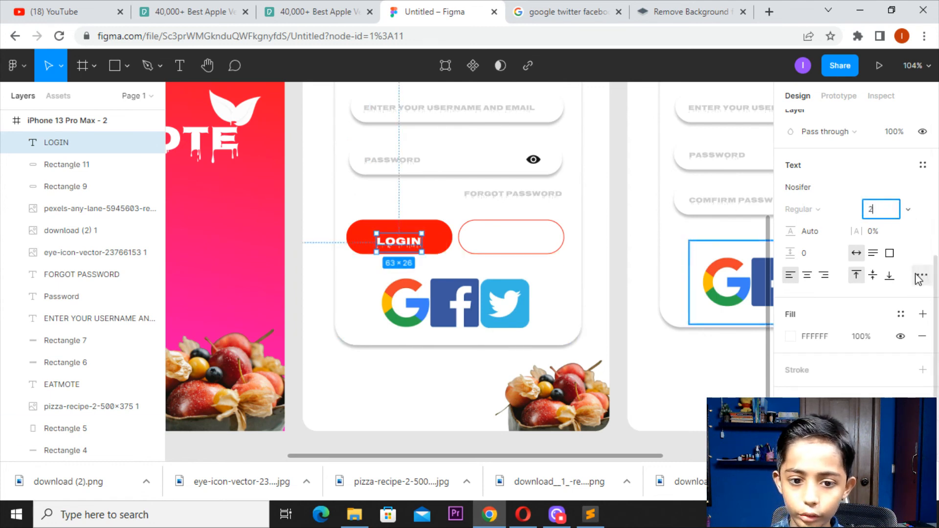
text(0)
key(Return)
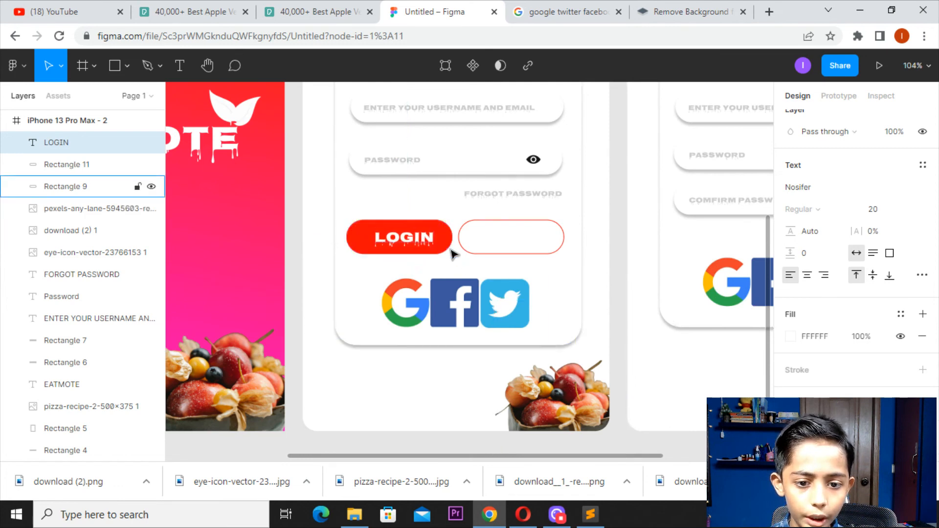
drag(413, 246, 409, 246)
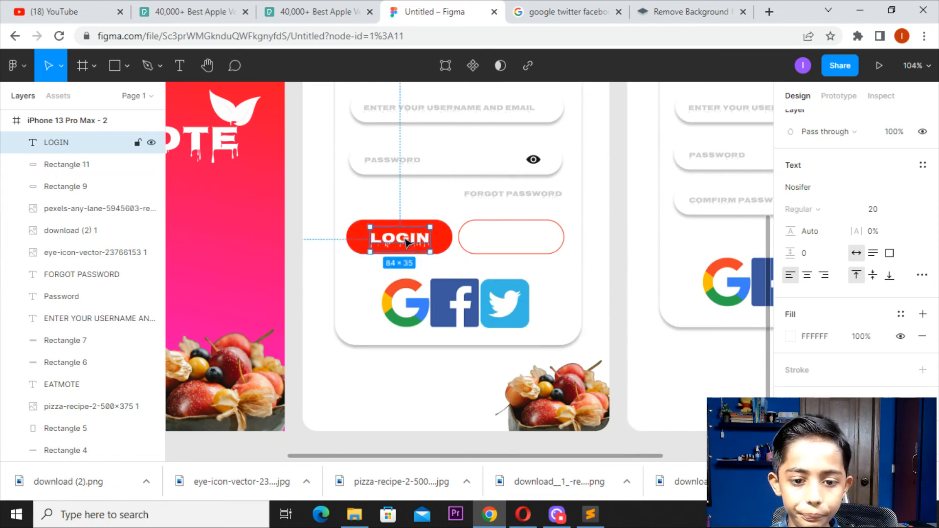
key(Left)
key(Left)
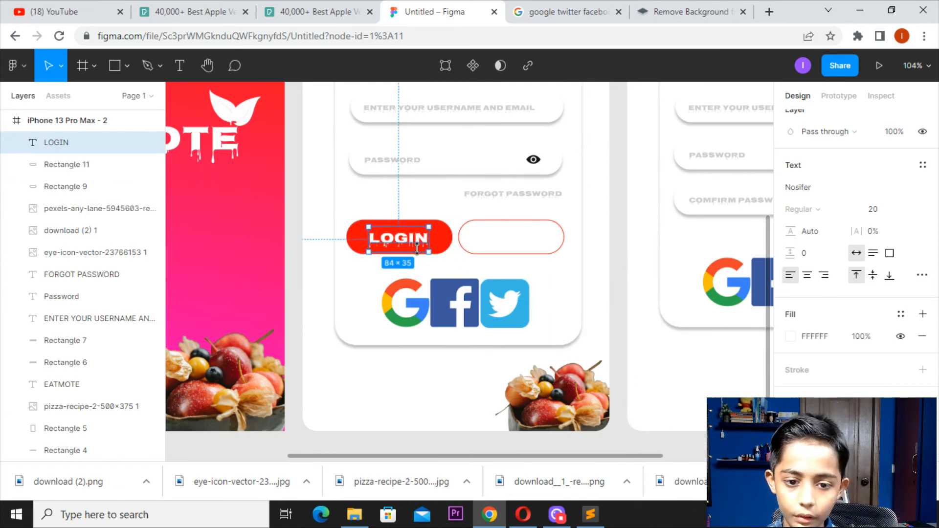
Step: Duplicate the LOGIN text onto the outlined button and change the copy's fill to black (000000)
drag(410, 243, 527, 243)
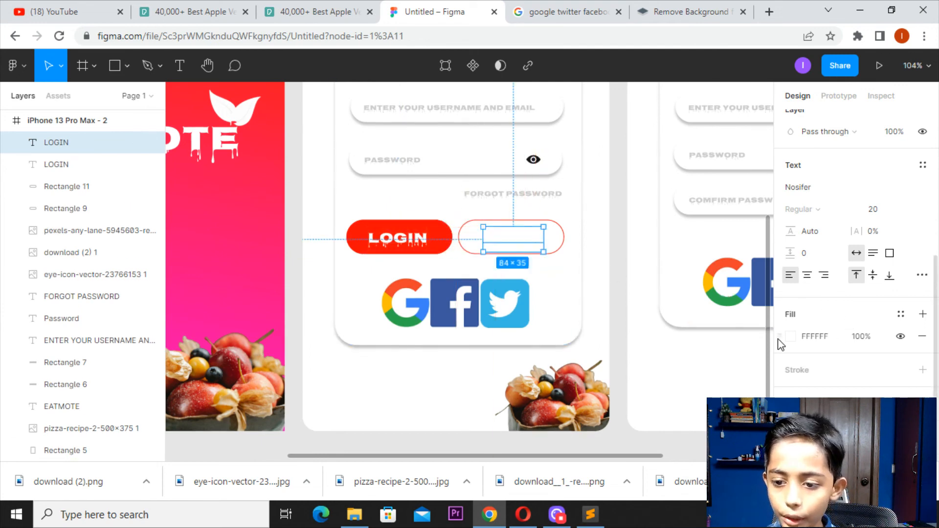
click(791, 336)
drag(651, 264, 564, 330)
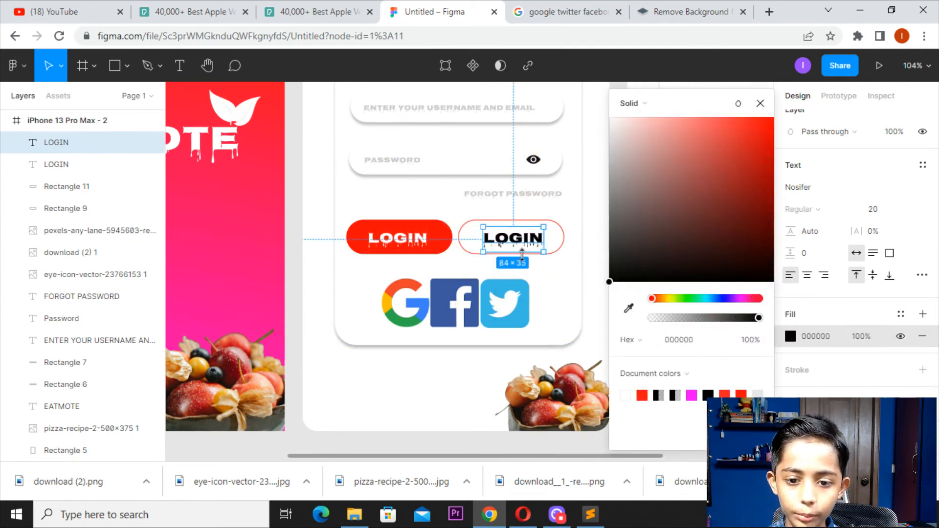
Step: Change the wording of the black text on the outlined button to SIGN UP
click(816, 336)
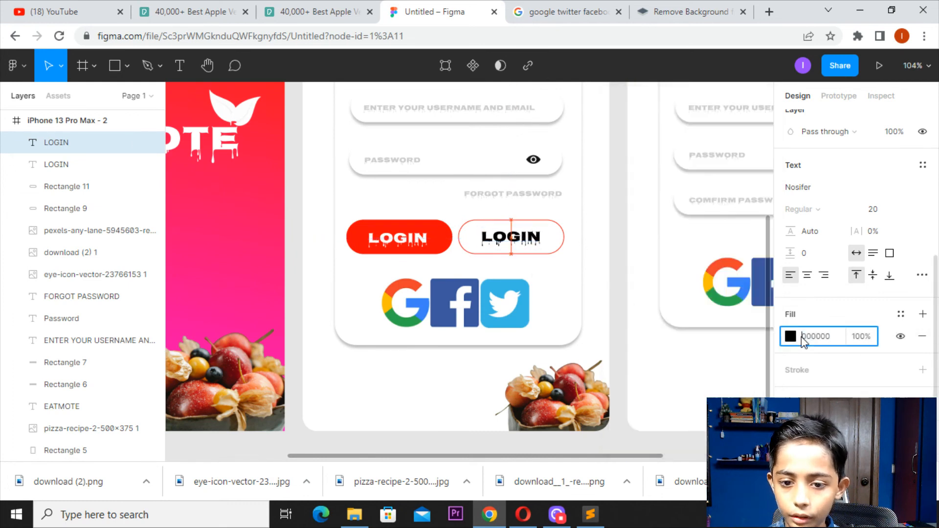
drag(521, 237, 520, 238)
double_click(520, 240)
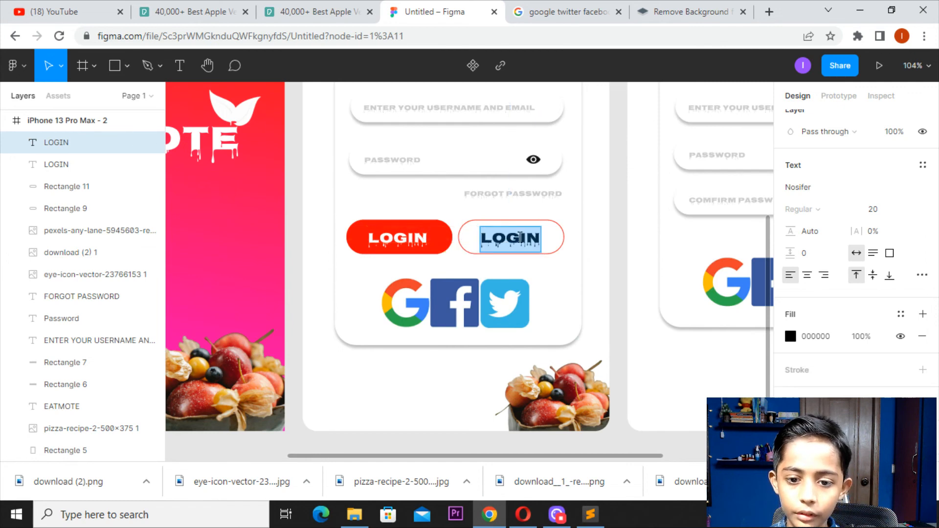
key(BackSpace)
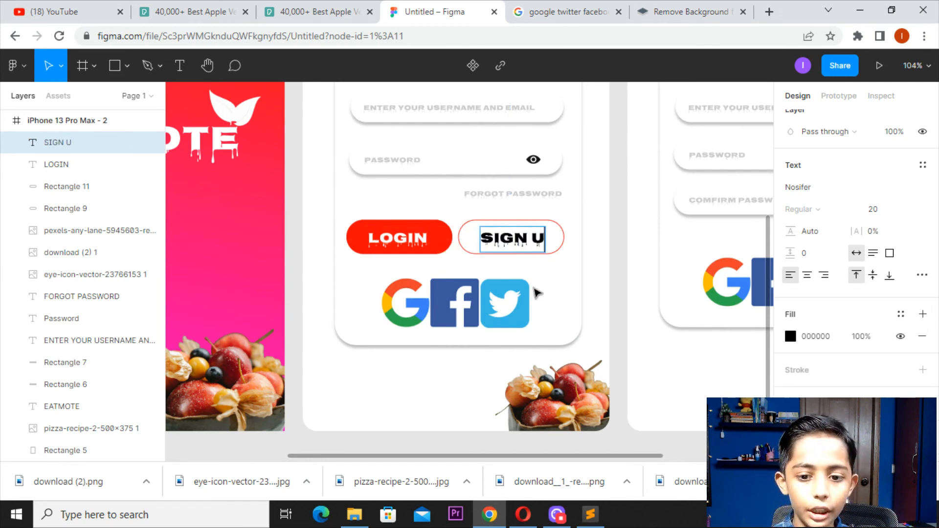
click(564, 284)
Step: Move the SIGN UP text slightly left and up to centre it inside the outlined button
click(543, 239)
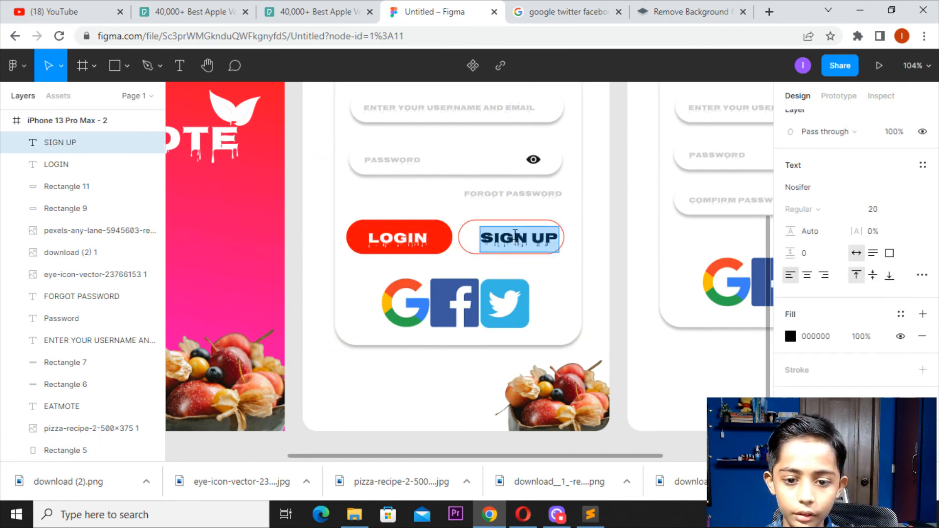
drag(527, 249, 522, 247)
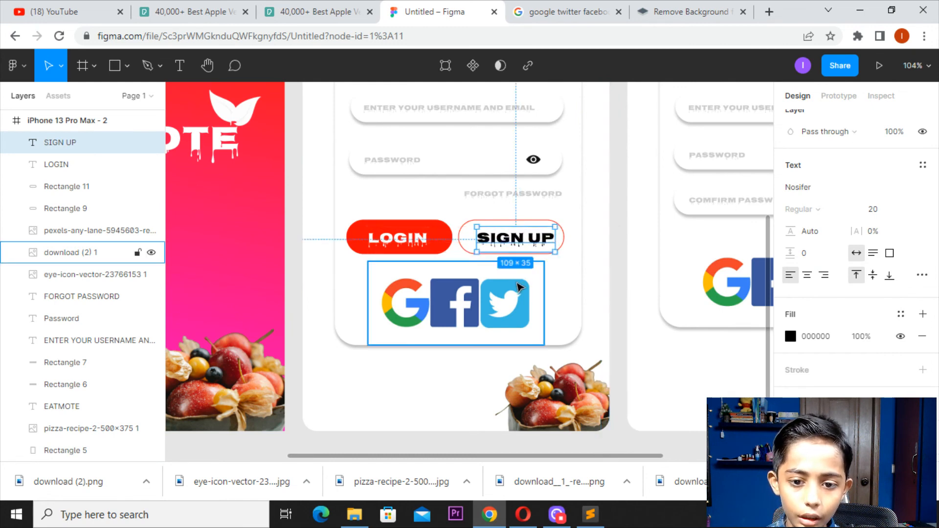
key(Left)
key(Left)
key(Up)
Step: Fine-tune the horizontal position of the LOGIN and SIGN UP texts within their buttons
click(399, 238)
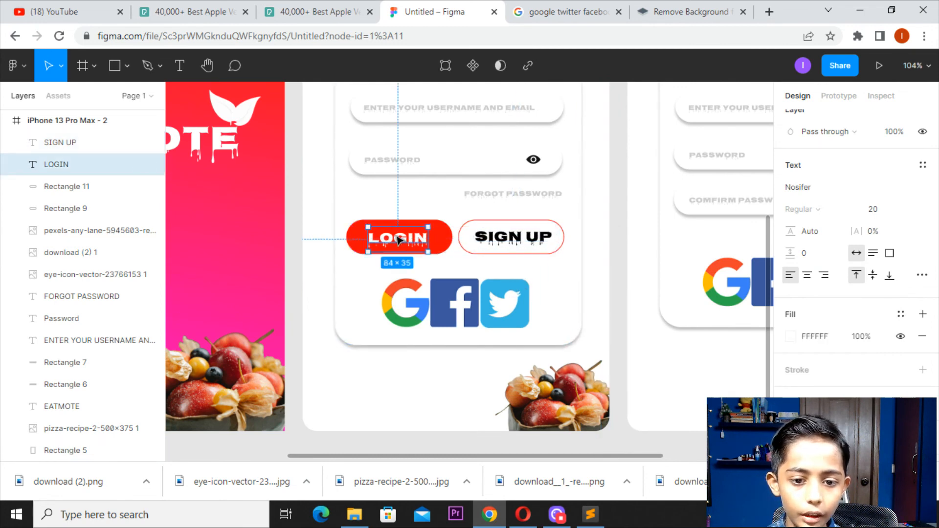
click(620, 247)
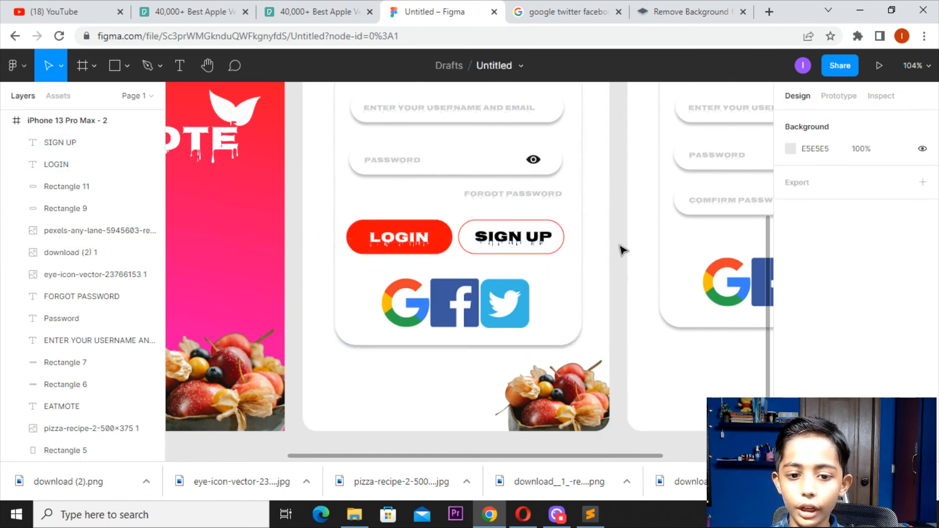
drag(620, 247, 485, 310)
scroll(485, 311, down, 3)
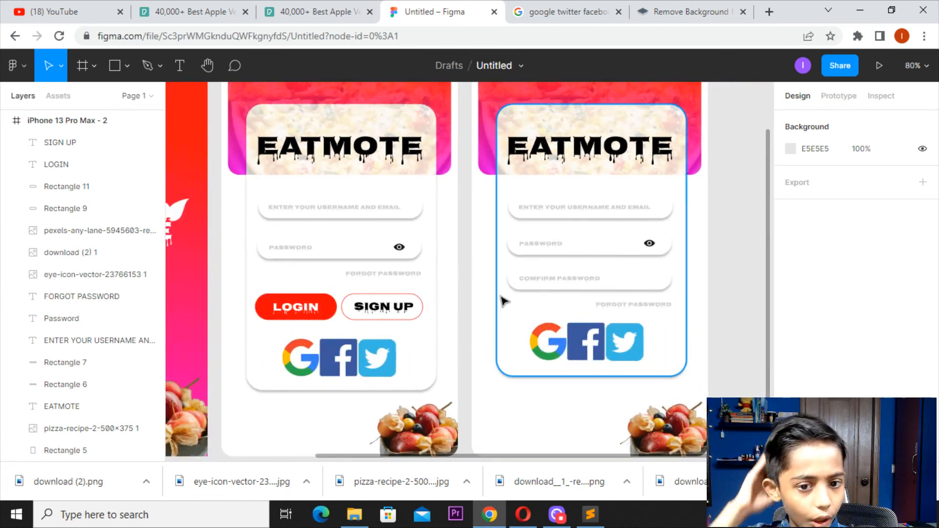
click(384, 307)
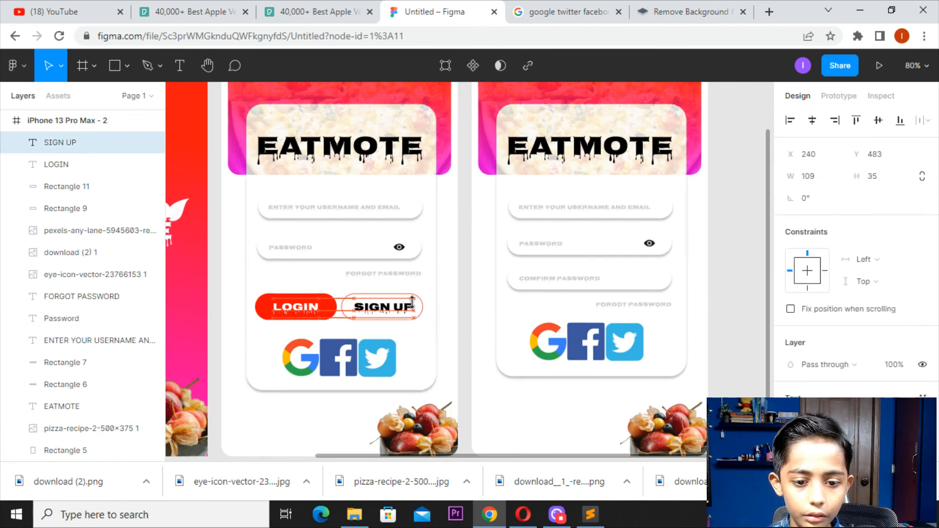
click(465, 300)
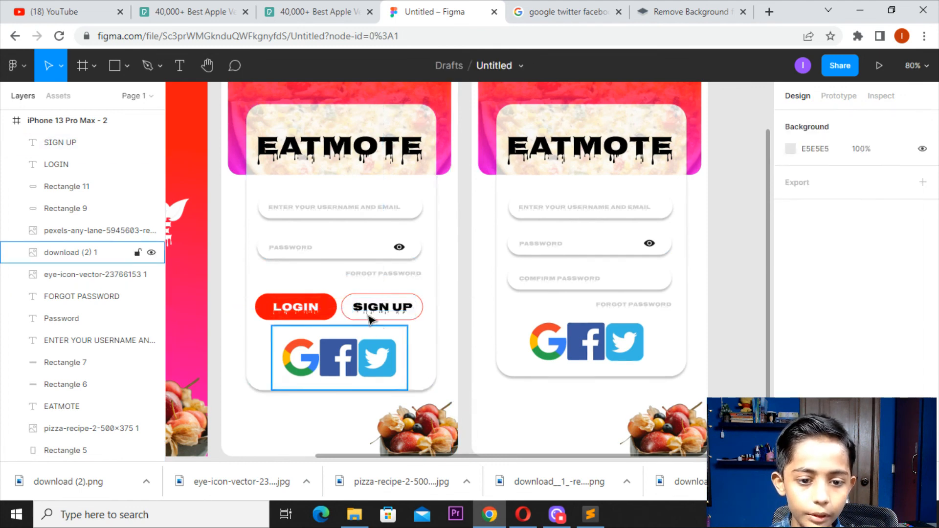
Step: Create a prototype connection from the SIGN UP button on the login screen to the iPhone 13 Pro Max - 3 frame
ctrl+scroll(349, 274, down, 3)
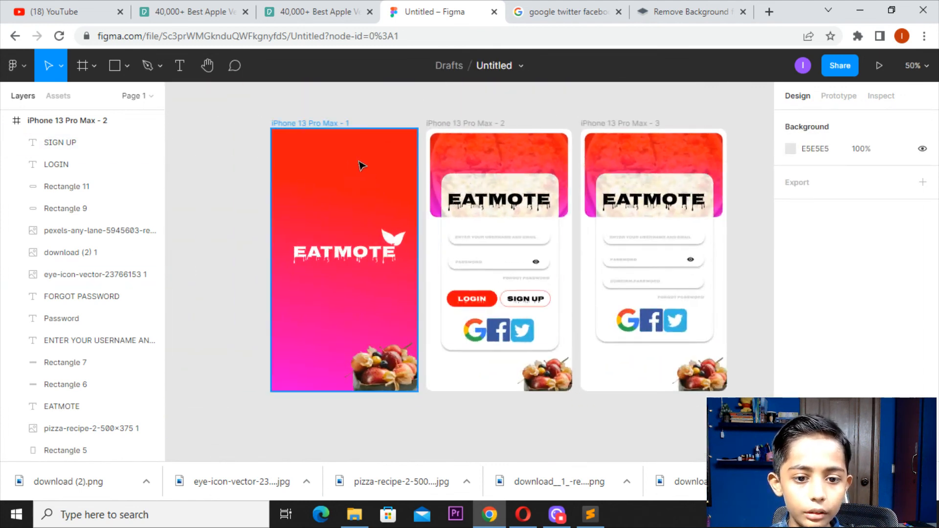
click(319, 123)
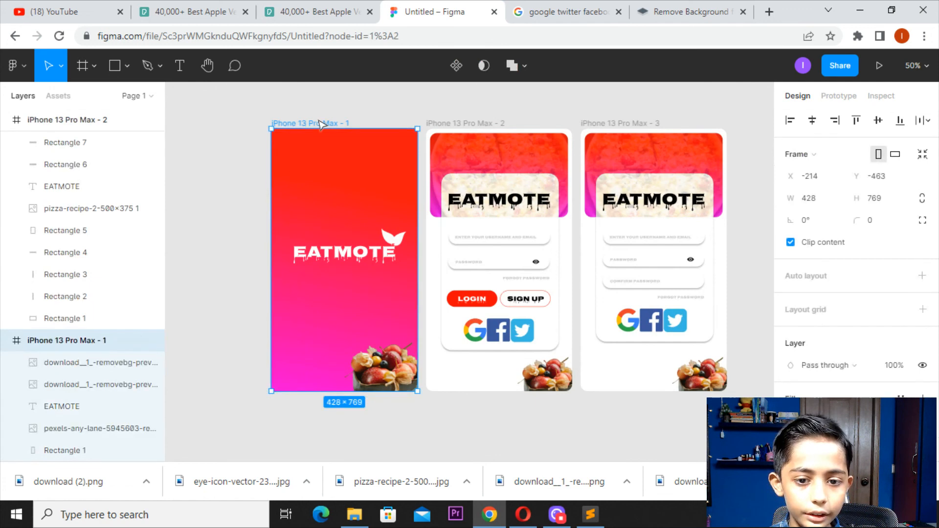
click(838, 98)
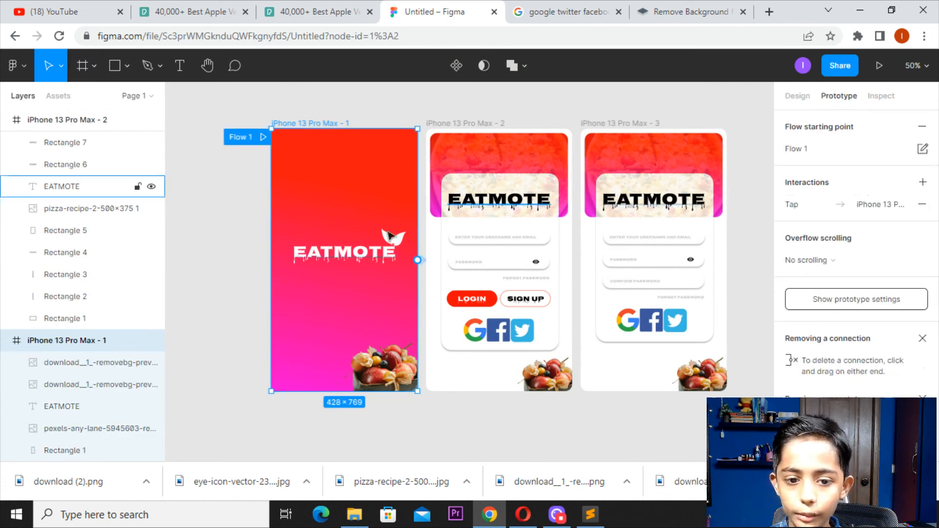
click(536, 301)
drag(551, 299, 599, 273)
Step: Set the SIGN UP button's interaction to the On tap trigger with the Navigate to action
click(661, 182)
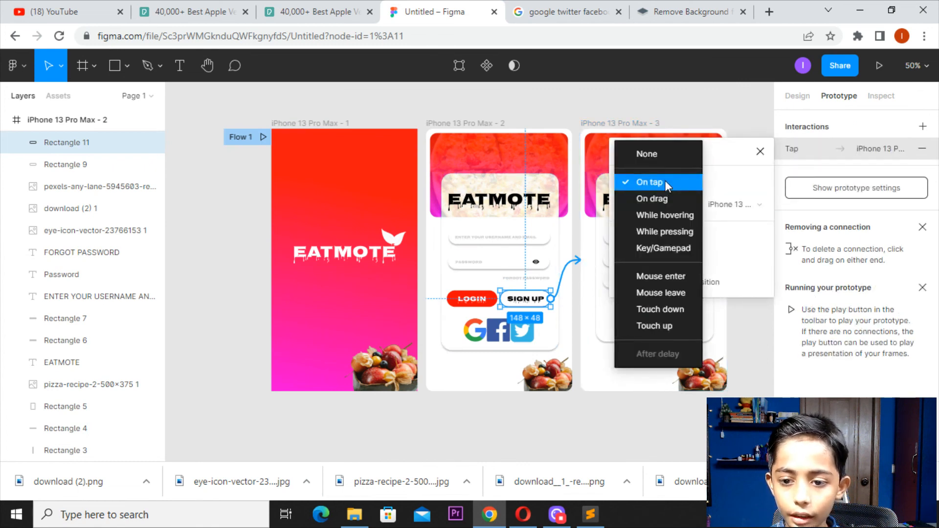
click(671, 187)
click(680, 198)
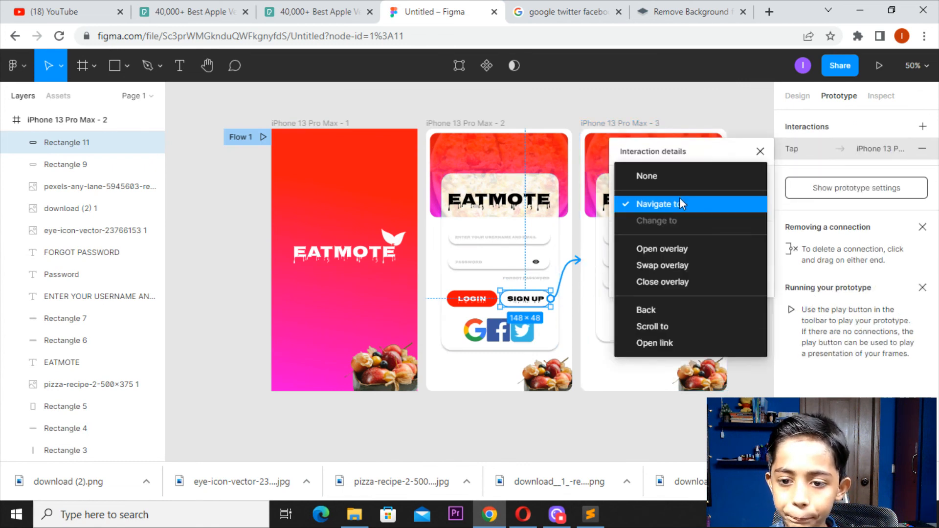
click(679, 198)
click(669, 189)
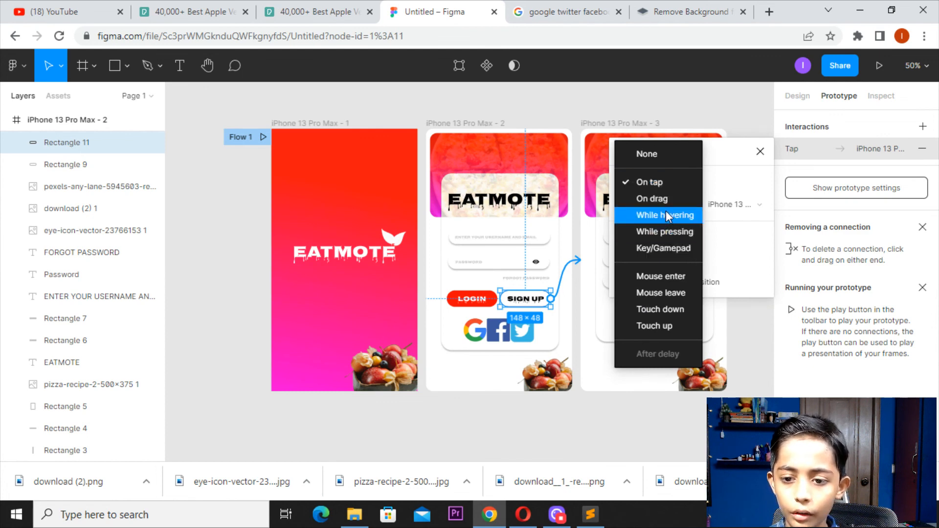
click(662, 184)
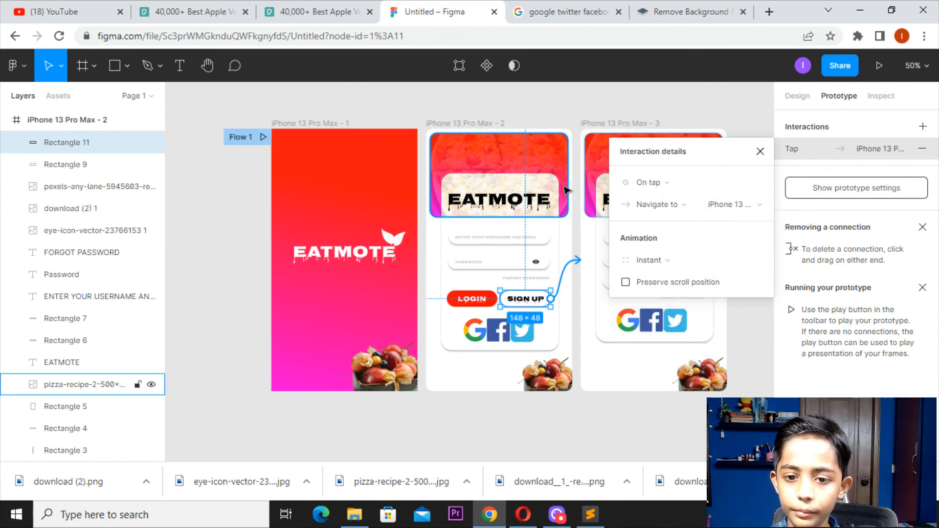
click(471, 113)
Step: Play Flow 1 from the splash screen and test the SIGN UP button on the login screen
click(341, 124)
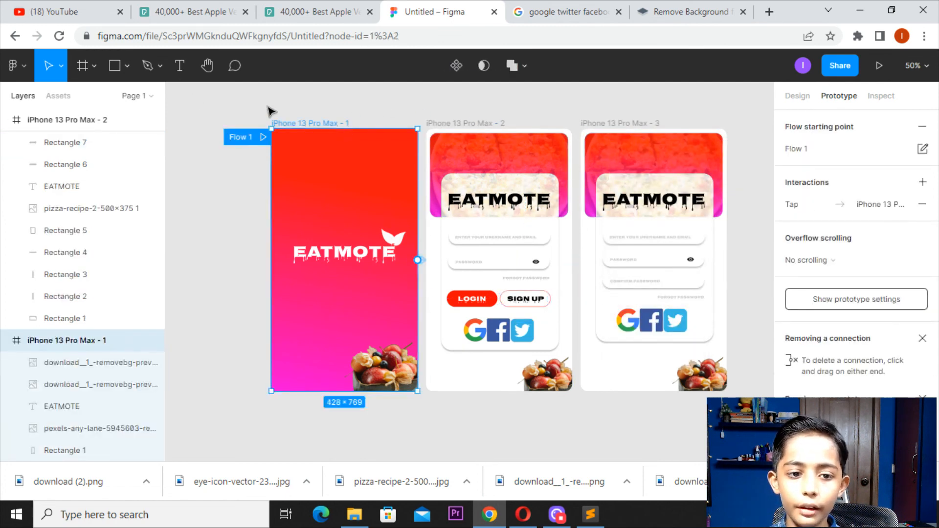
click(263, 137)
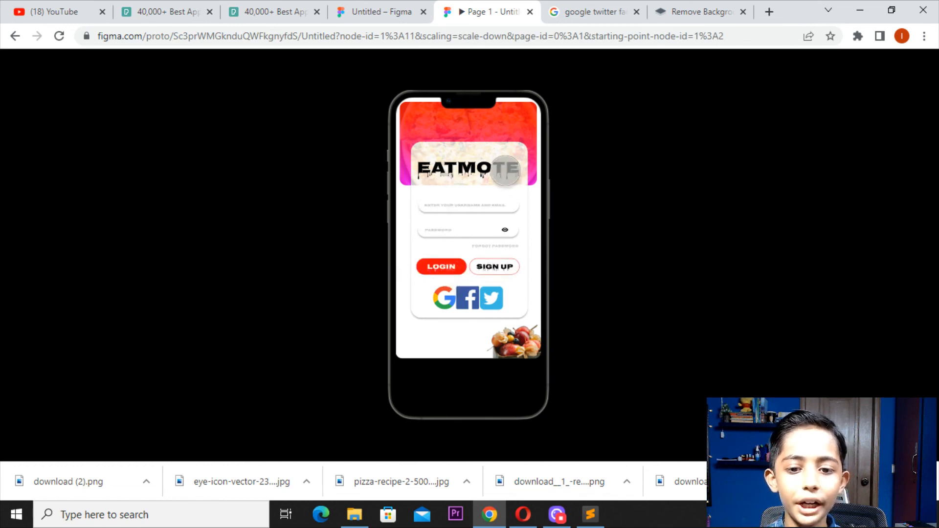
click(492, 267)
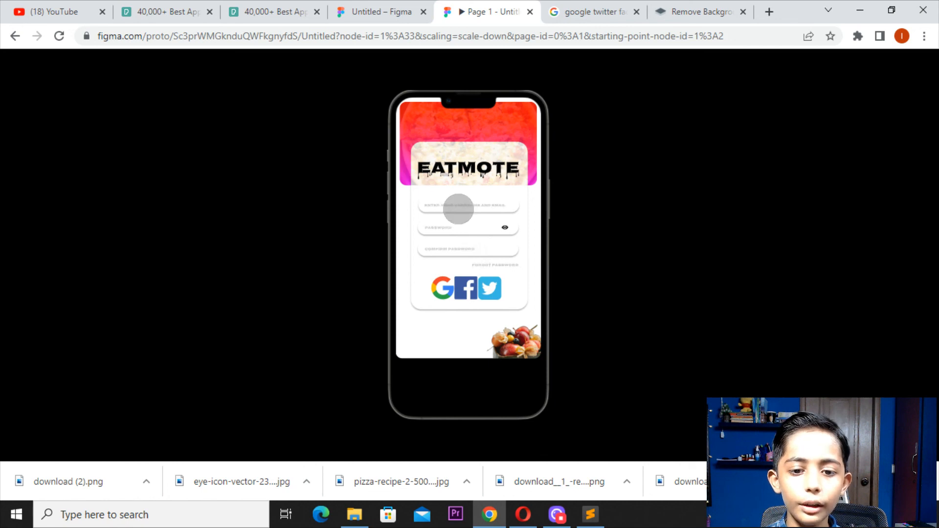
Step: Return to the design file and check the SIGN UP button's prototype connection on the login screen
key(ctrl+shift+Tab)
click(464, 125)
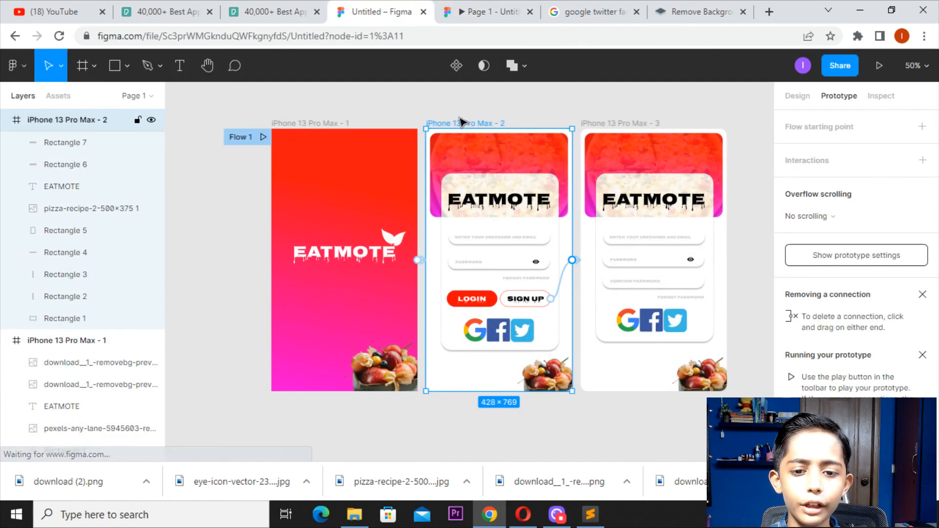
click(453, 113)
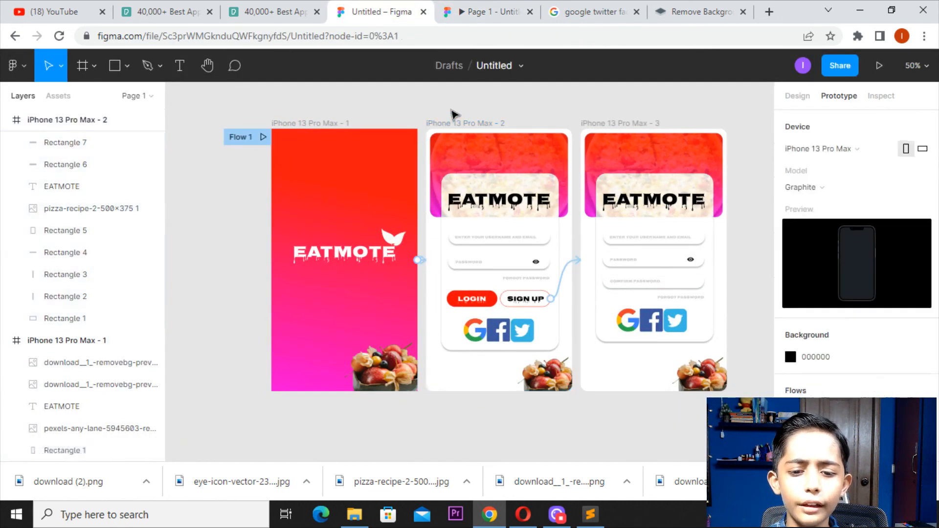
click(543, 300)
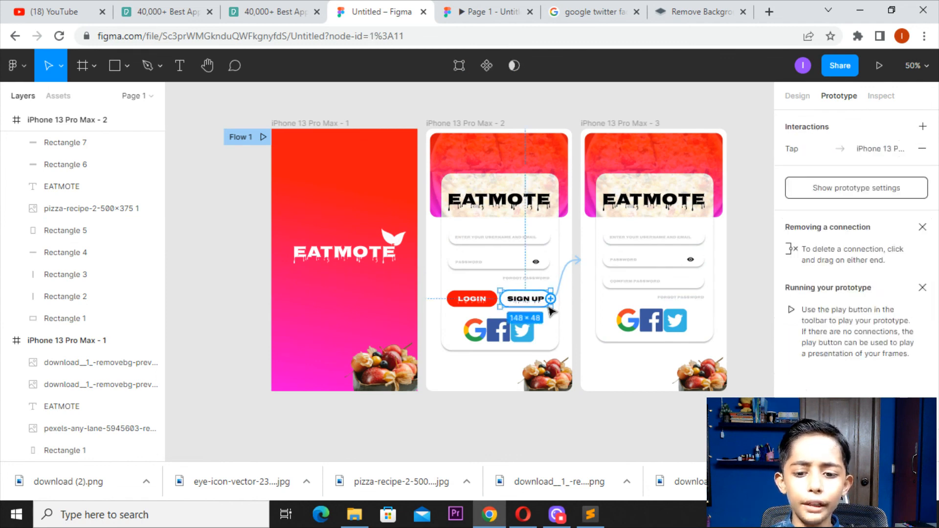
click(572, 92)
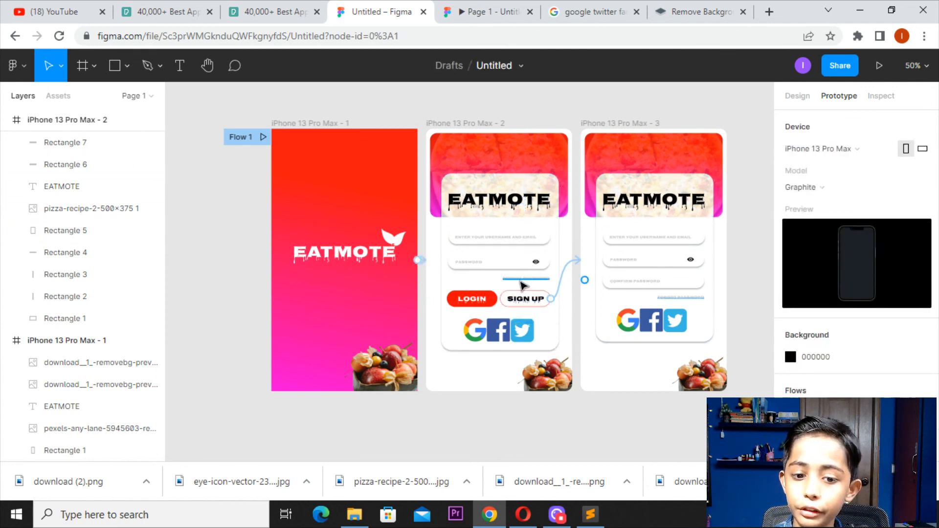